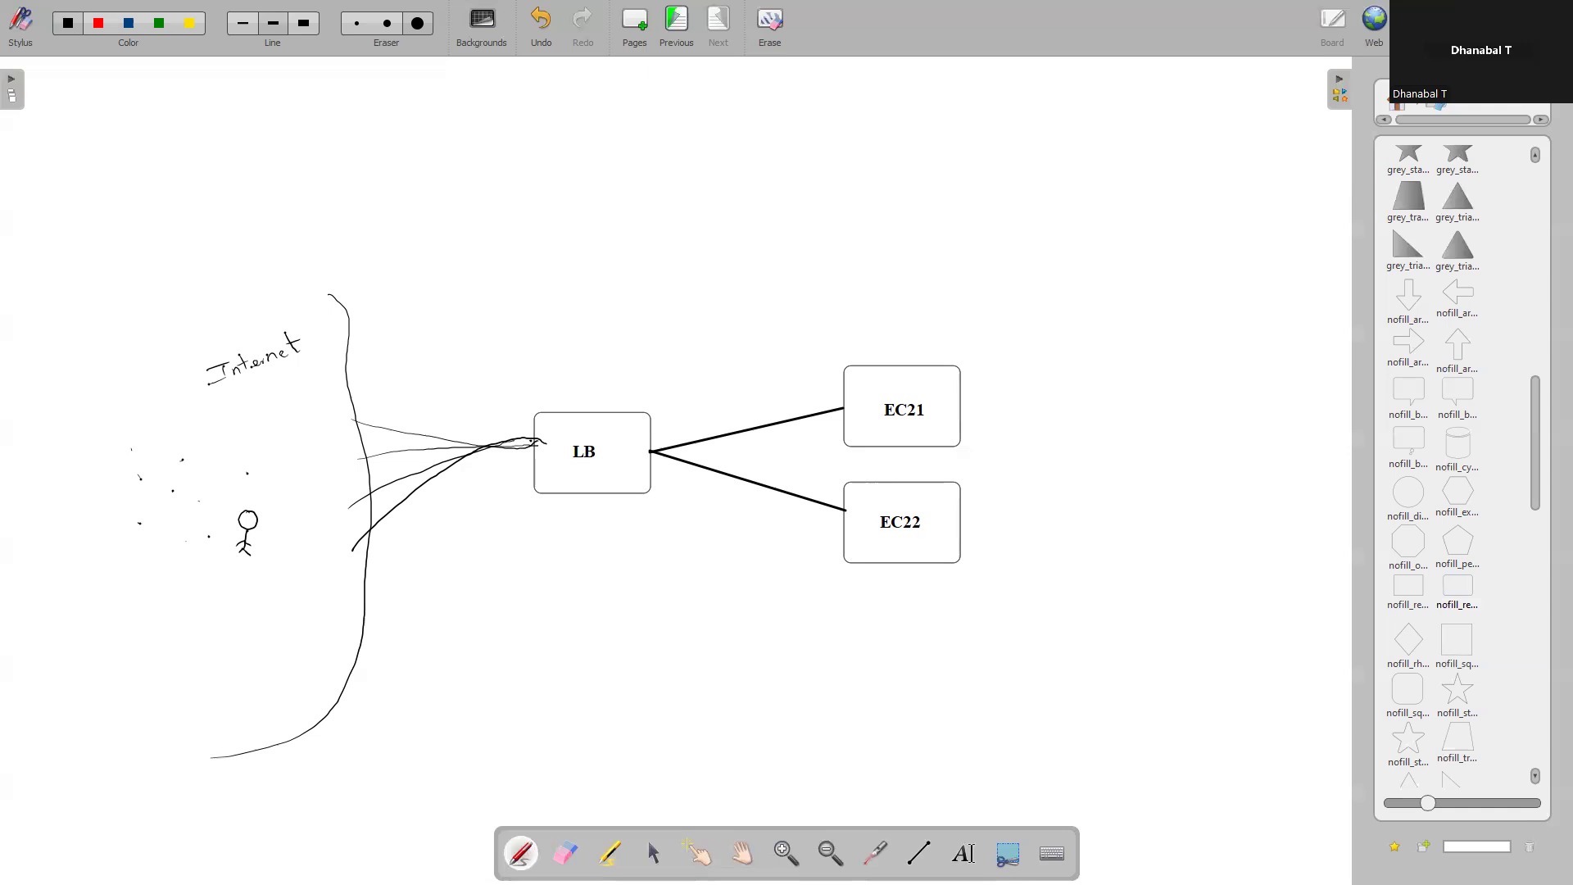
Switch to the AWS console in the browser, open EC2's running instances and start launching a new instance
key(alt+Tab)
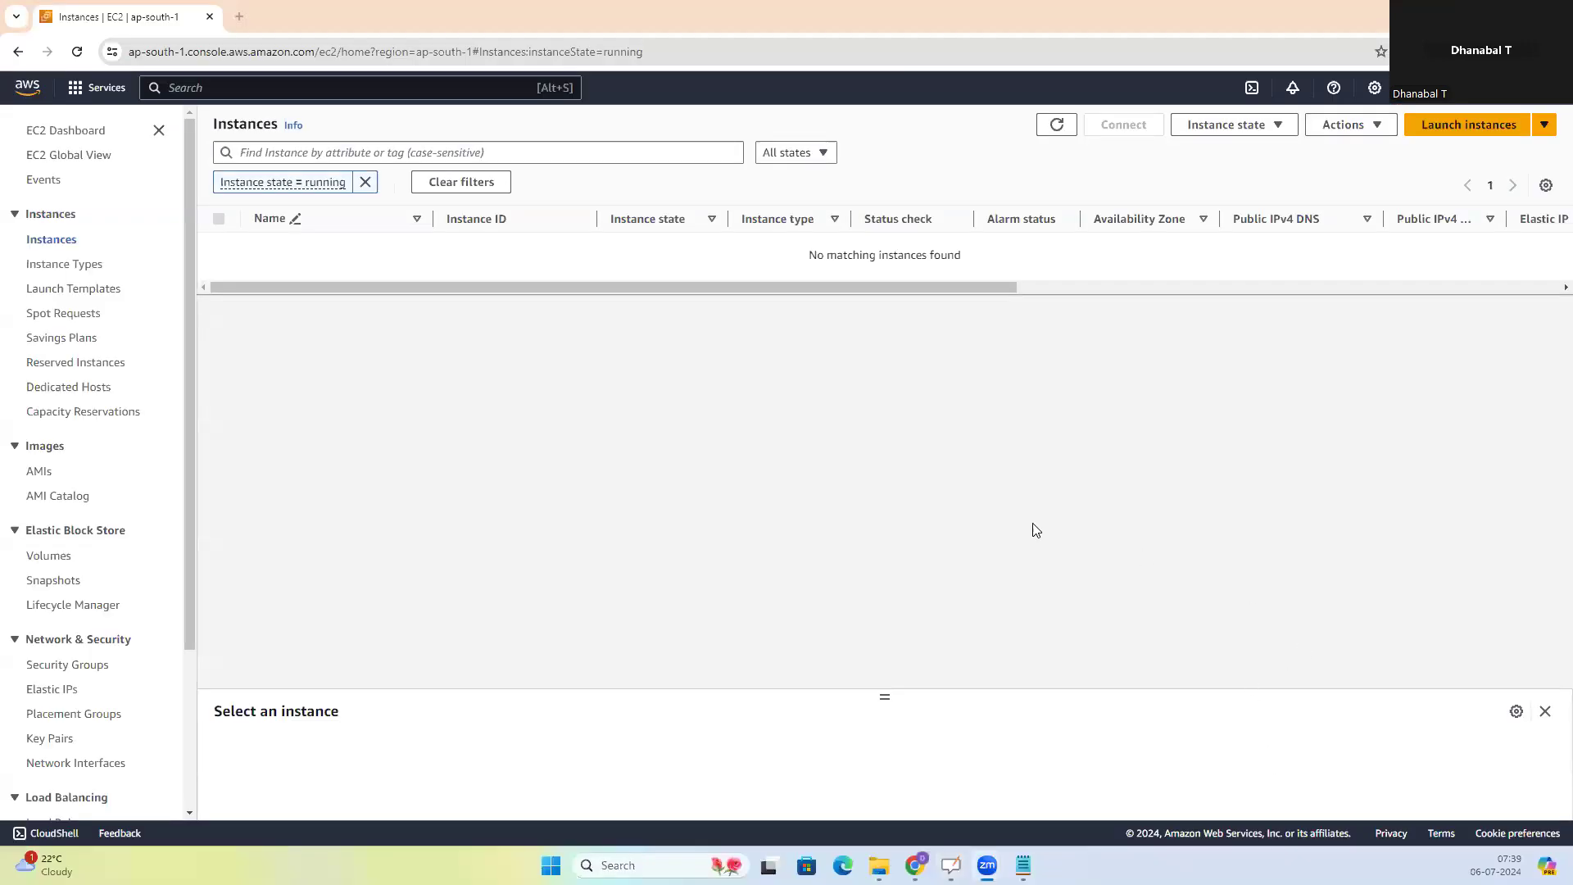
click(33, 91)
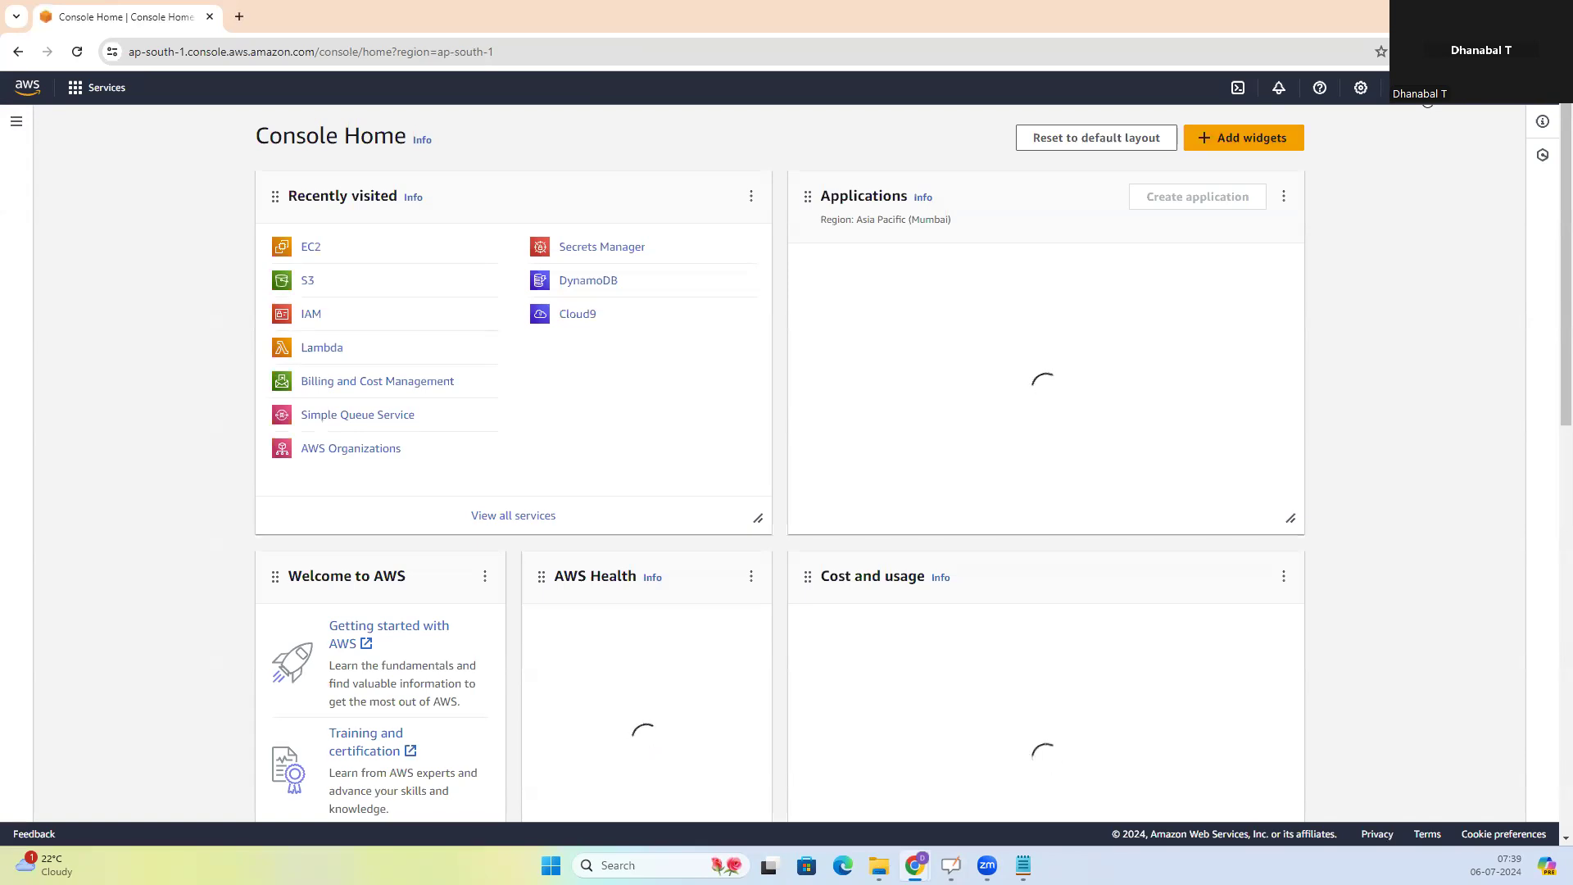
click(1423, 88)
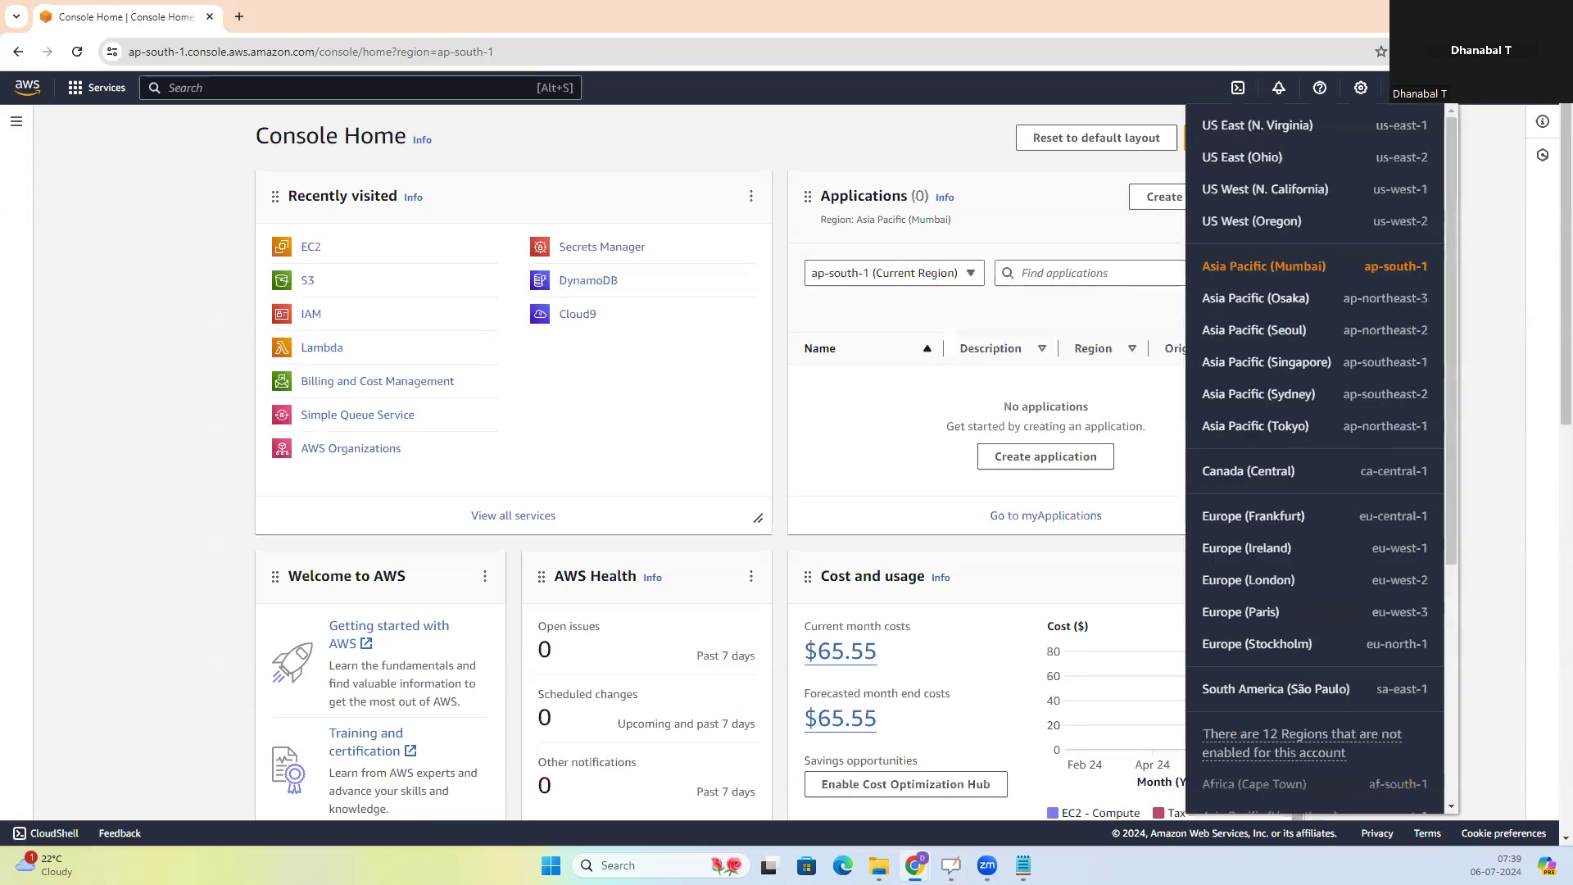
click(1423, 88)
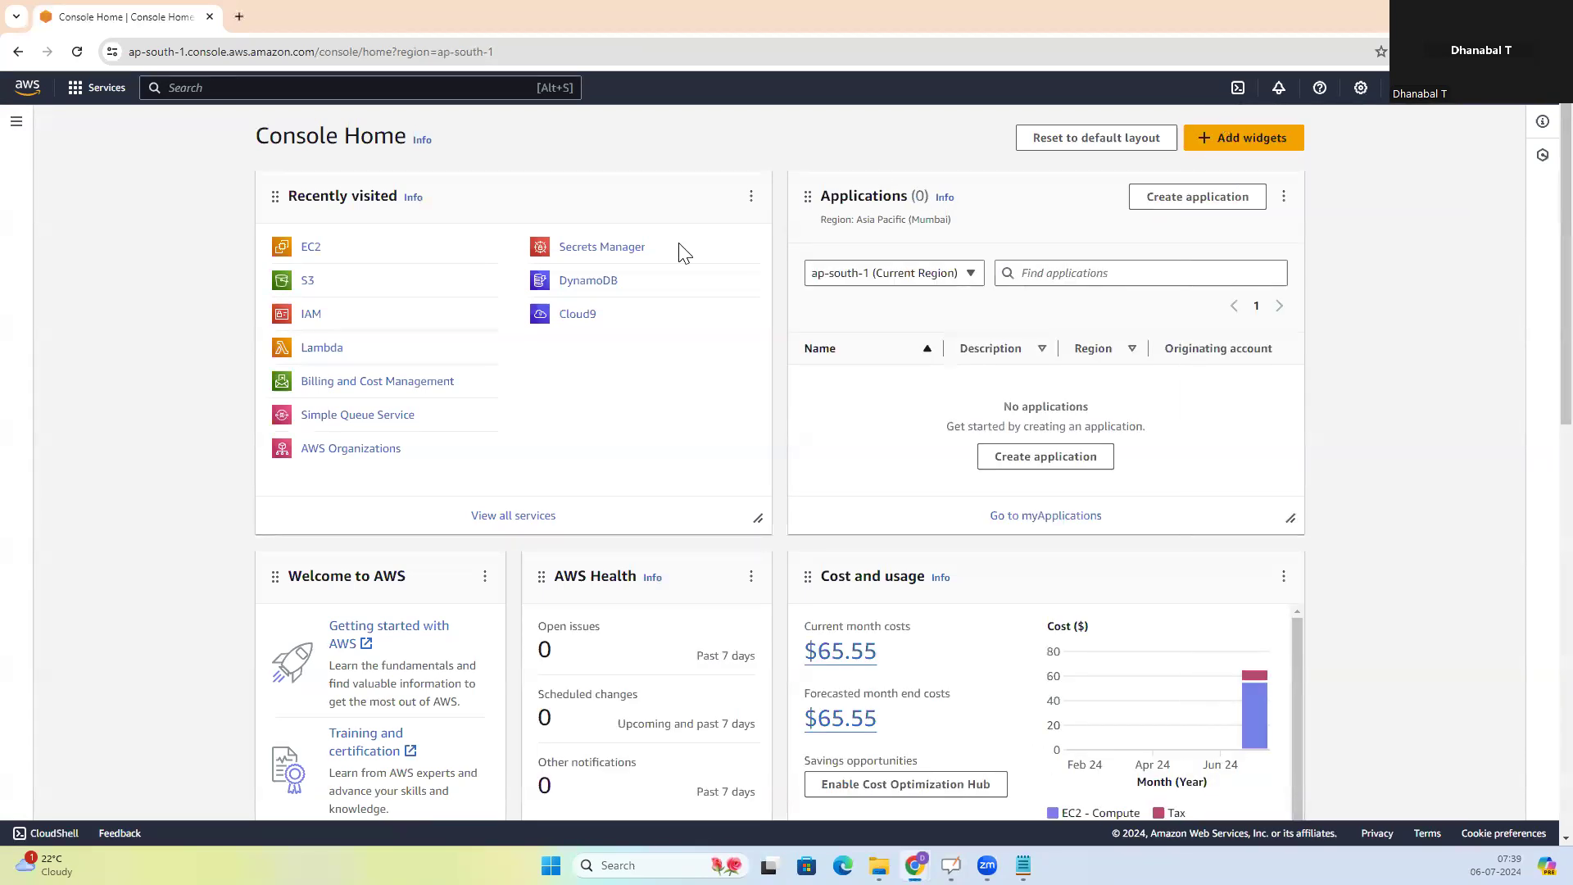
click(310, 249)
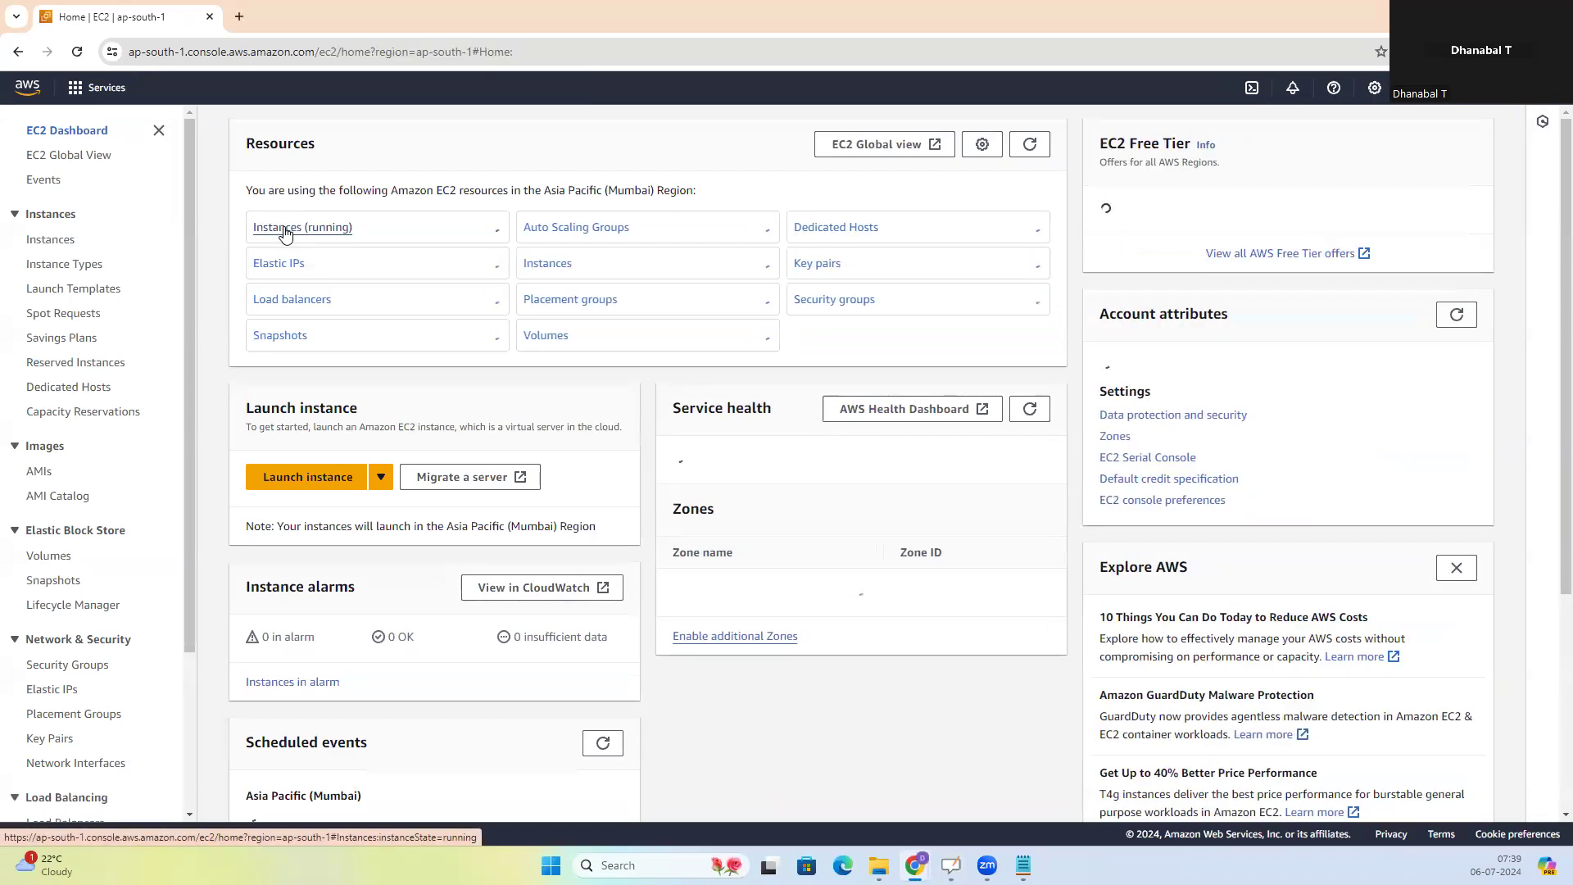
click(285, 229)
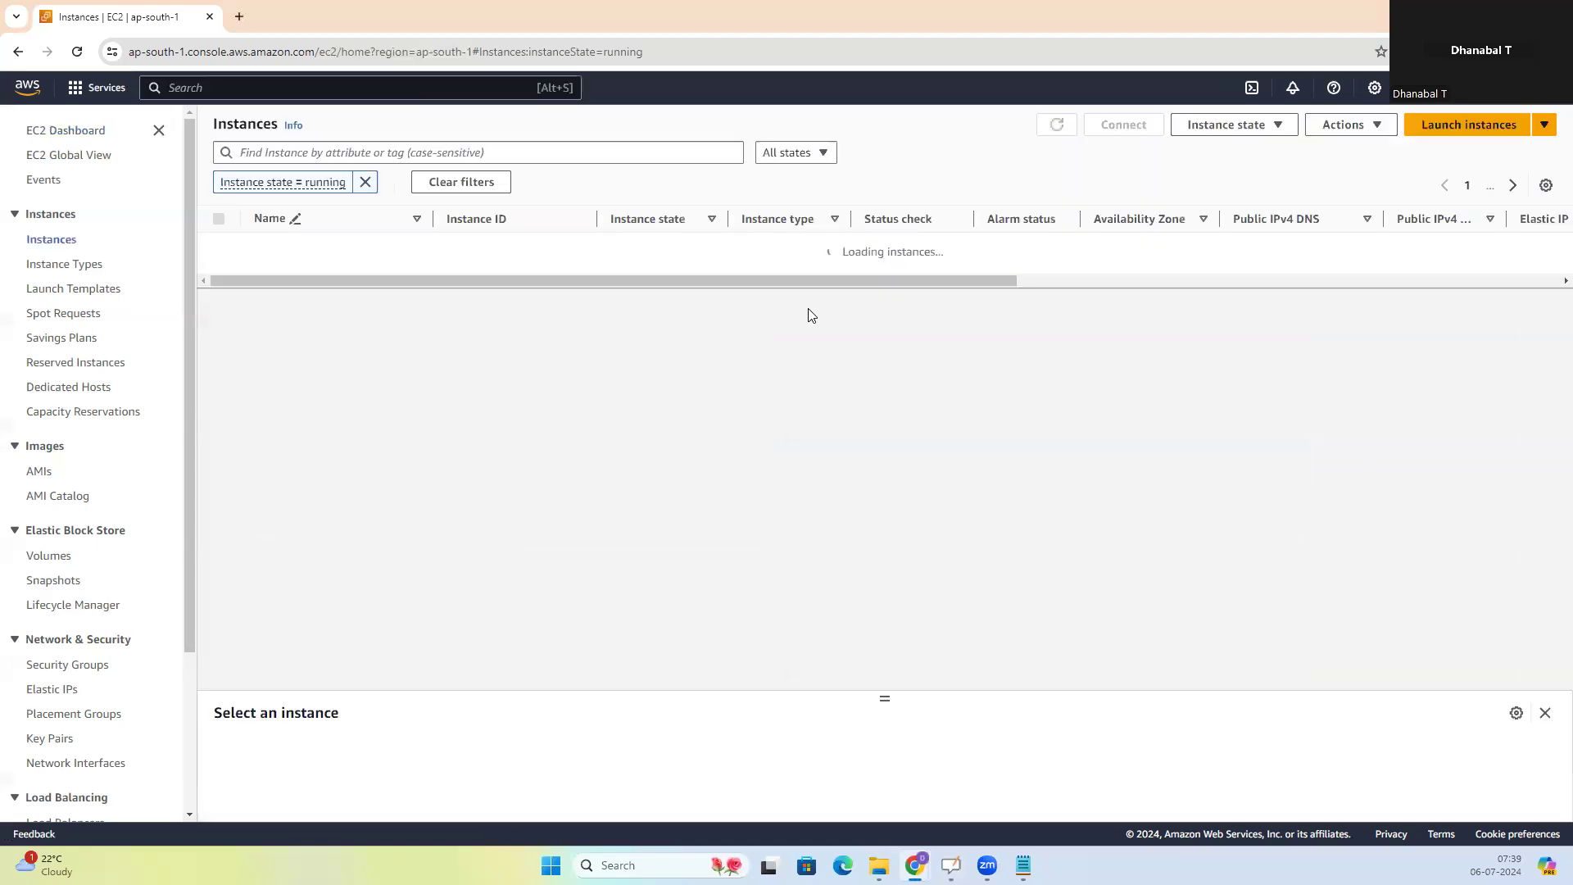
click(1446, 133)
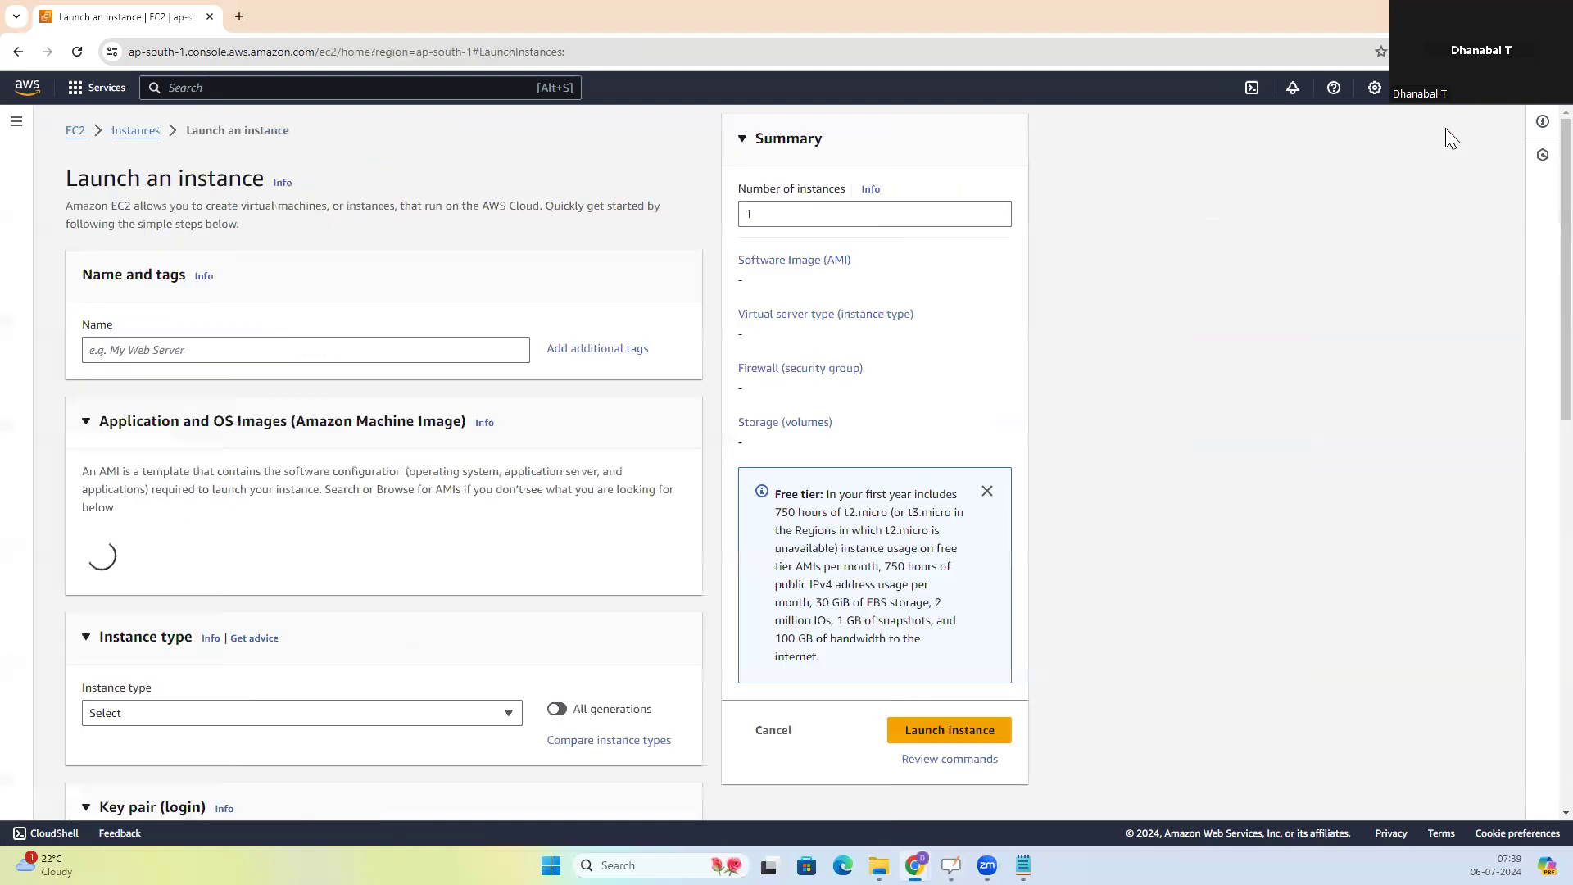
Set the number of instances to 2 and name them EC2
drag(784, 213, 743, 215)
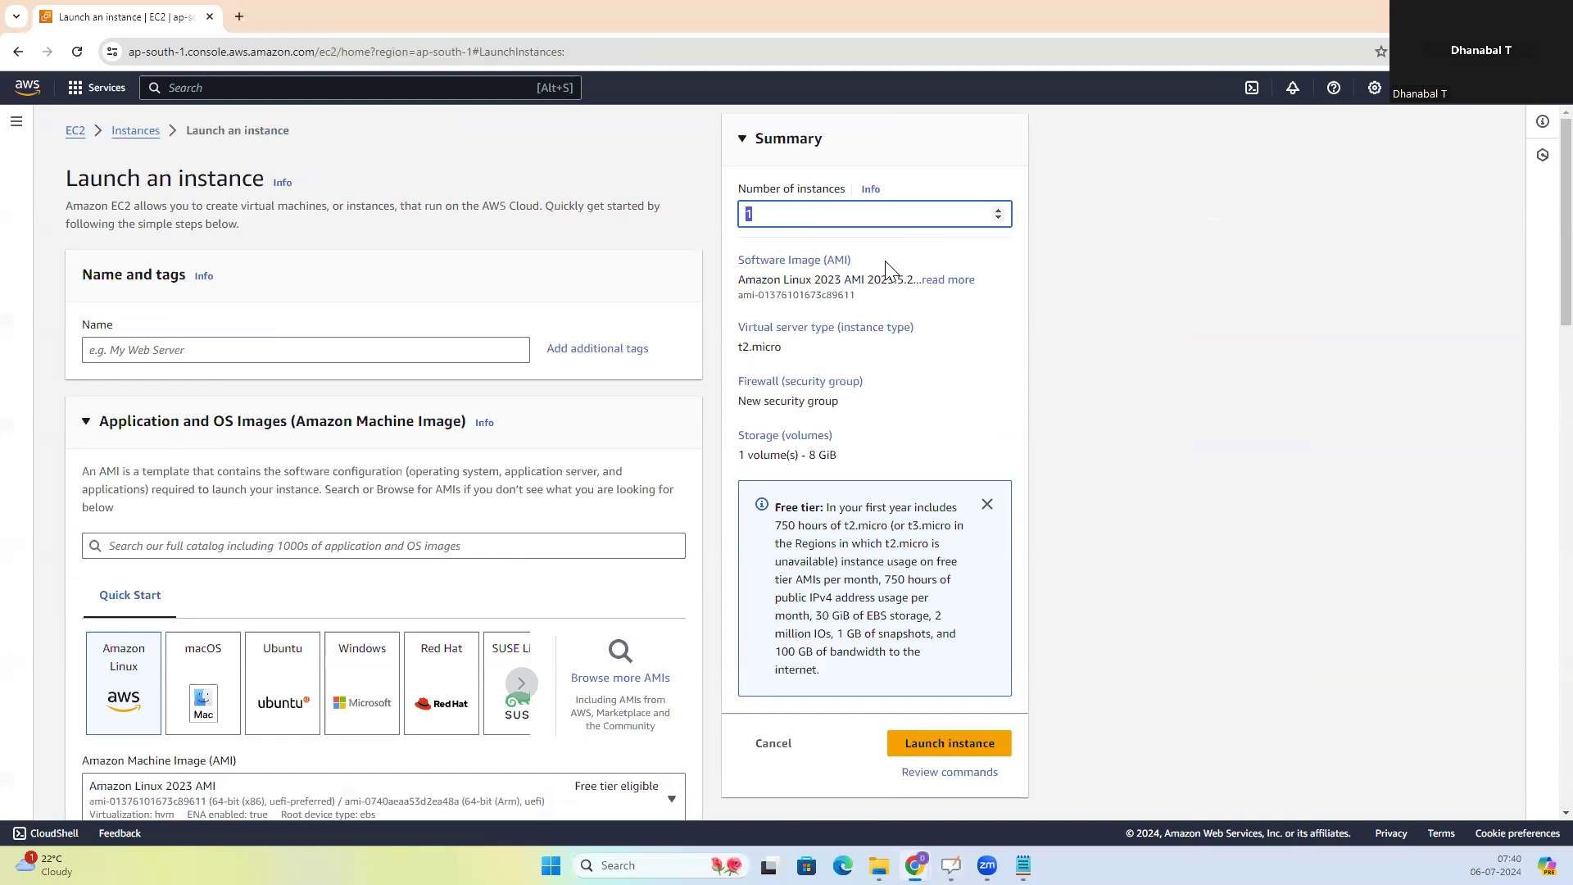
text(2)
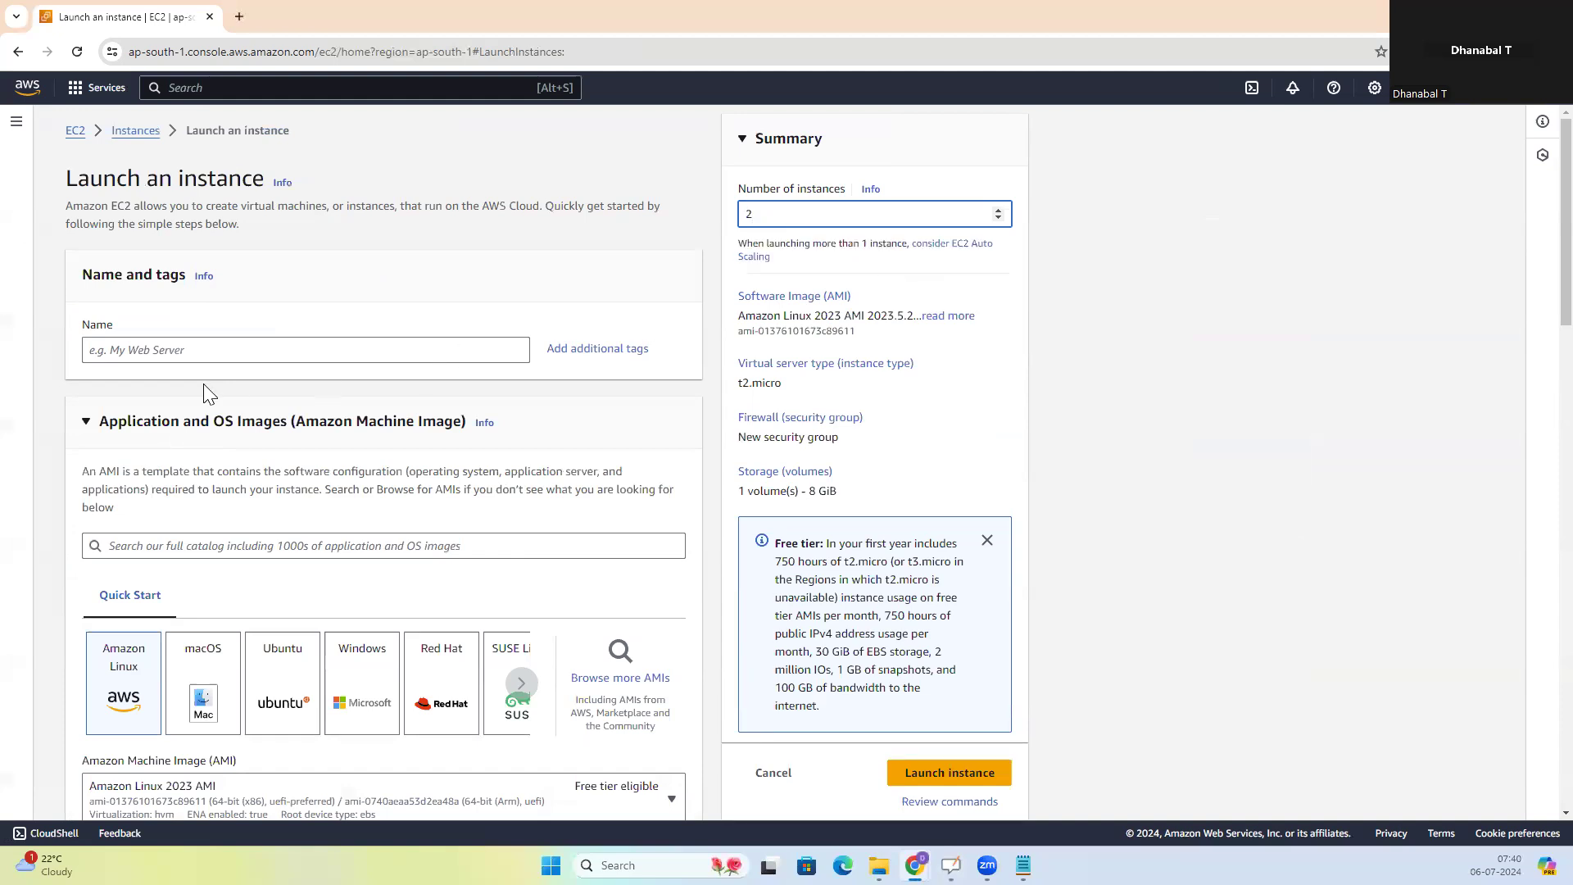
click(156, 348)
text(EC2)
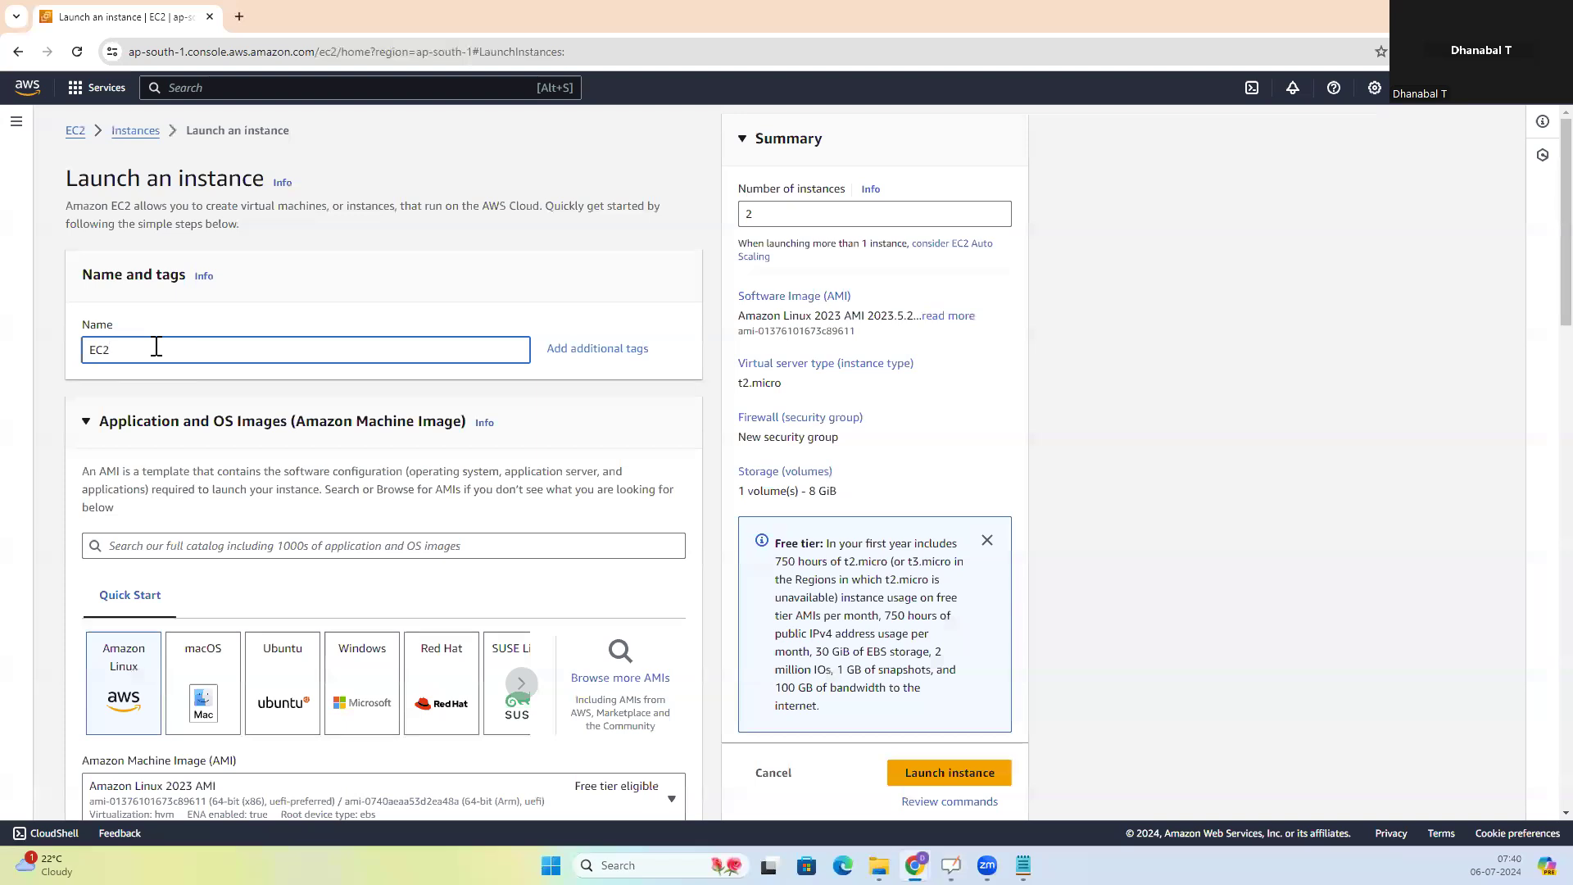
click(48, 449)
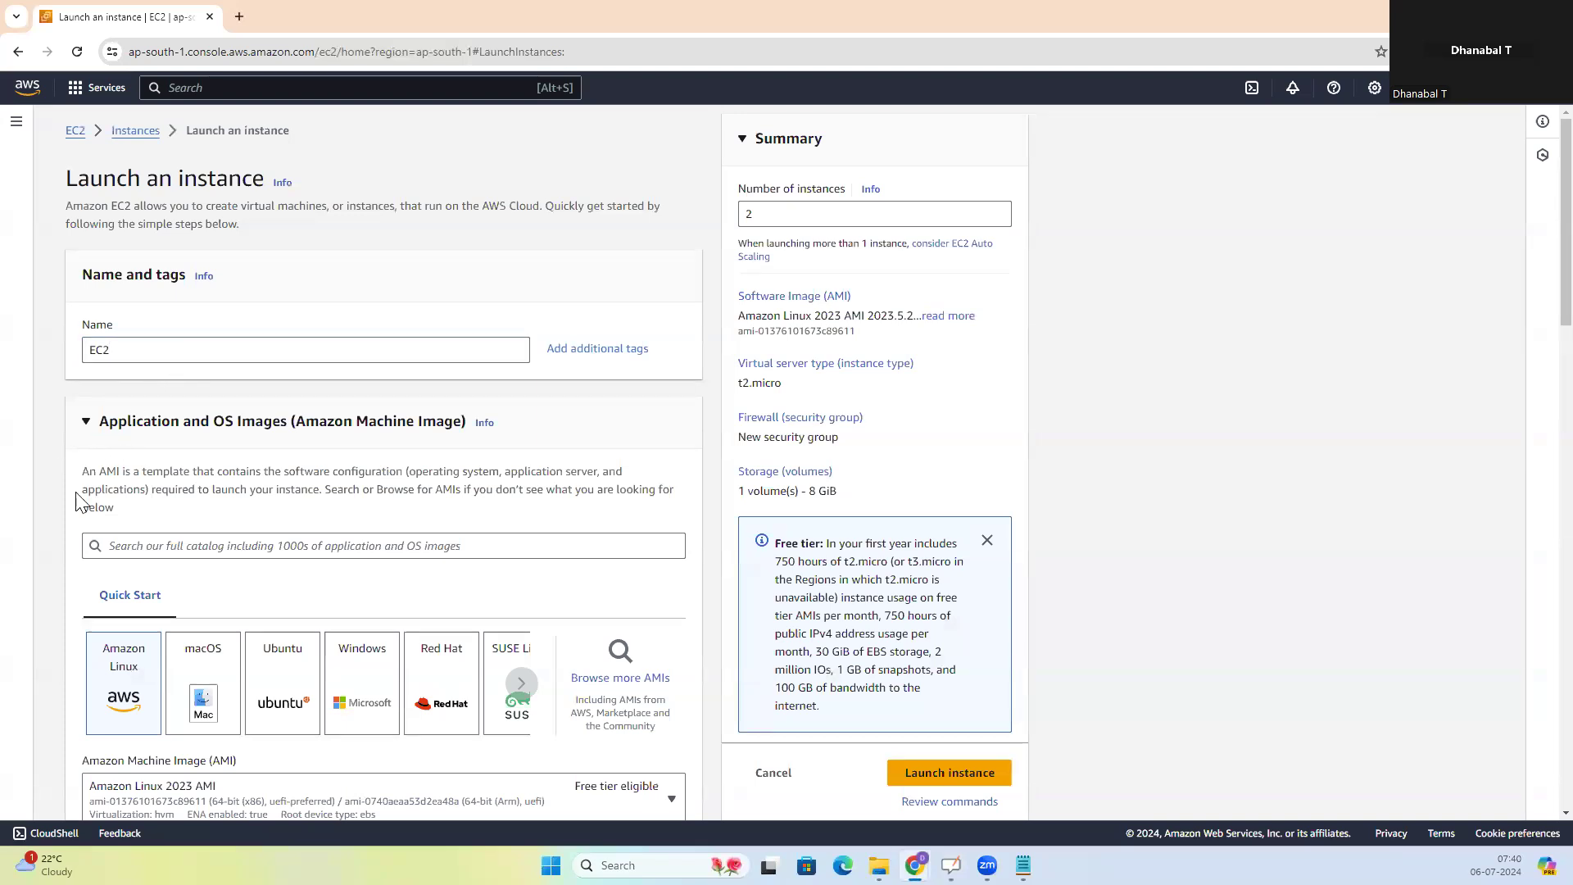
Review the Amazon Linux image and t2.micro instance type settings, and choose to proceed without a key pair
scroll(255, 659, down, 2)
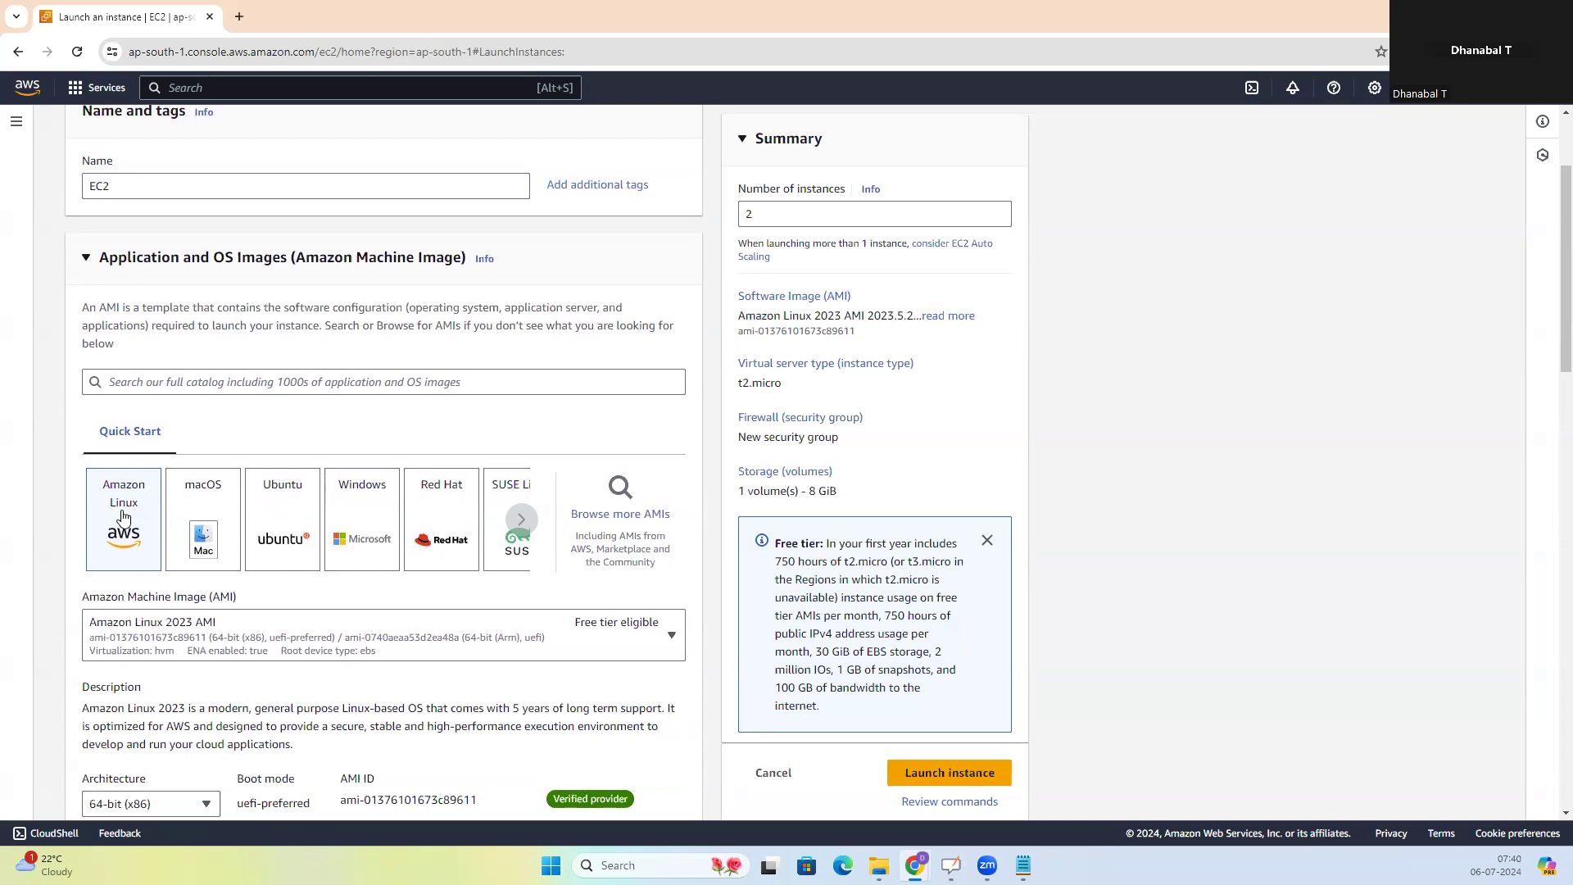
scroll(123, 517, down, 1)
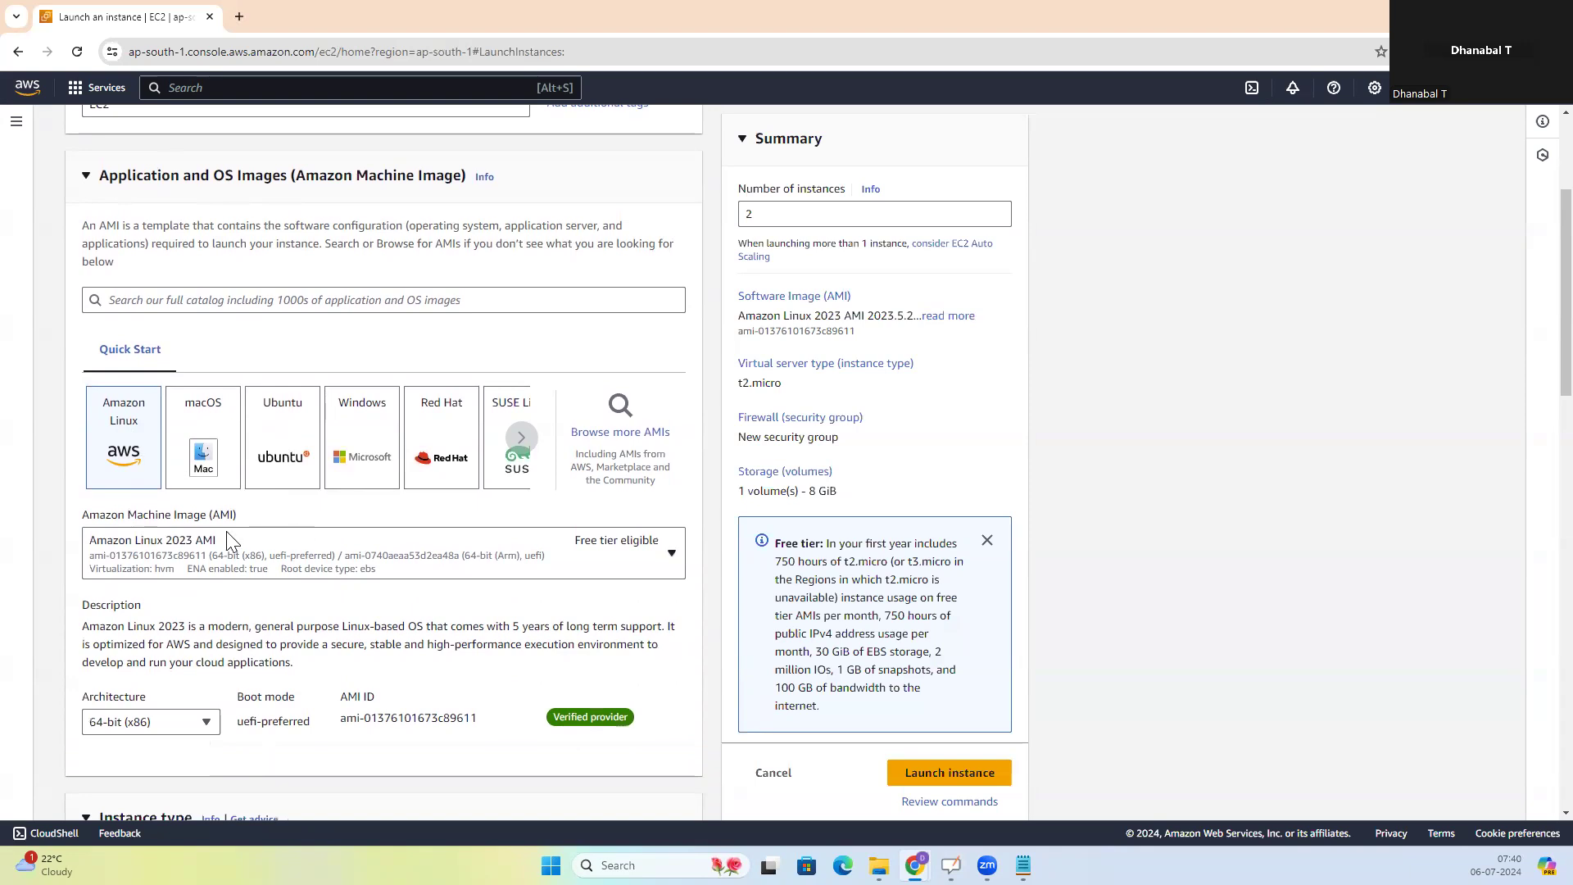
scroll(396, 535, down, 1)
scroll(405, 543, down, 3)
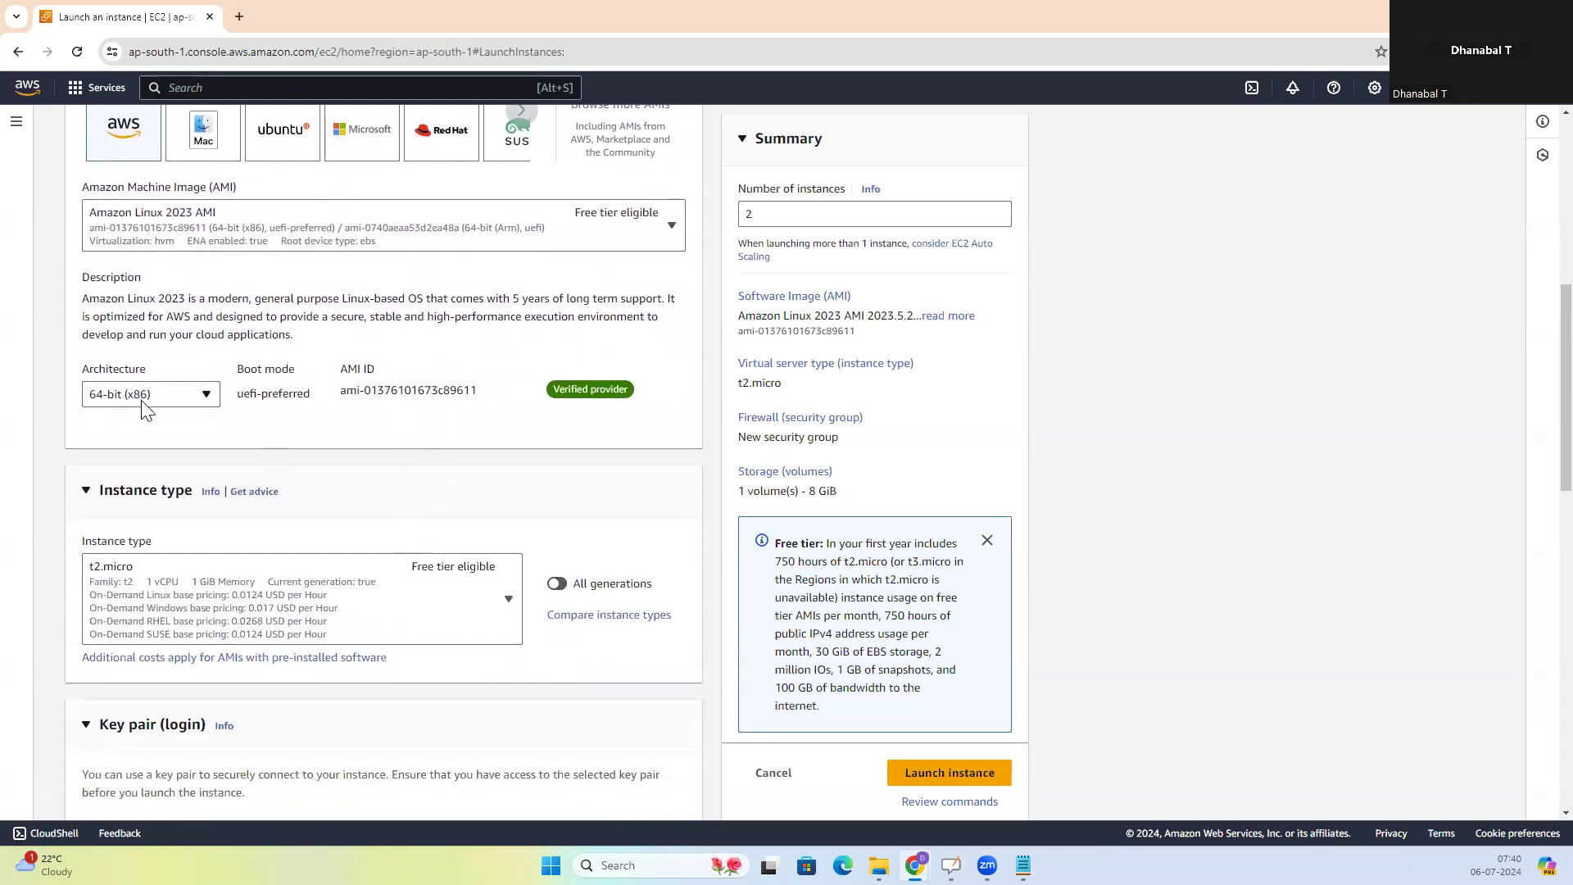
scroll(279, 528, down, 2)
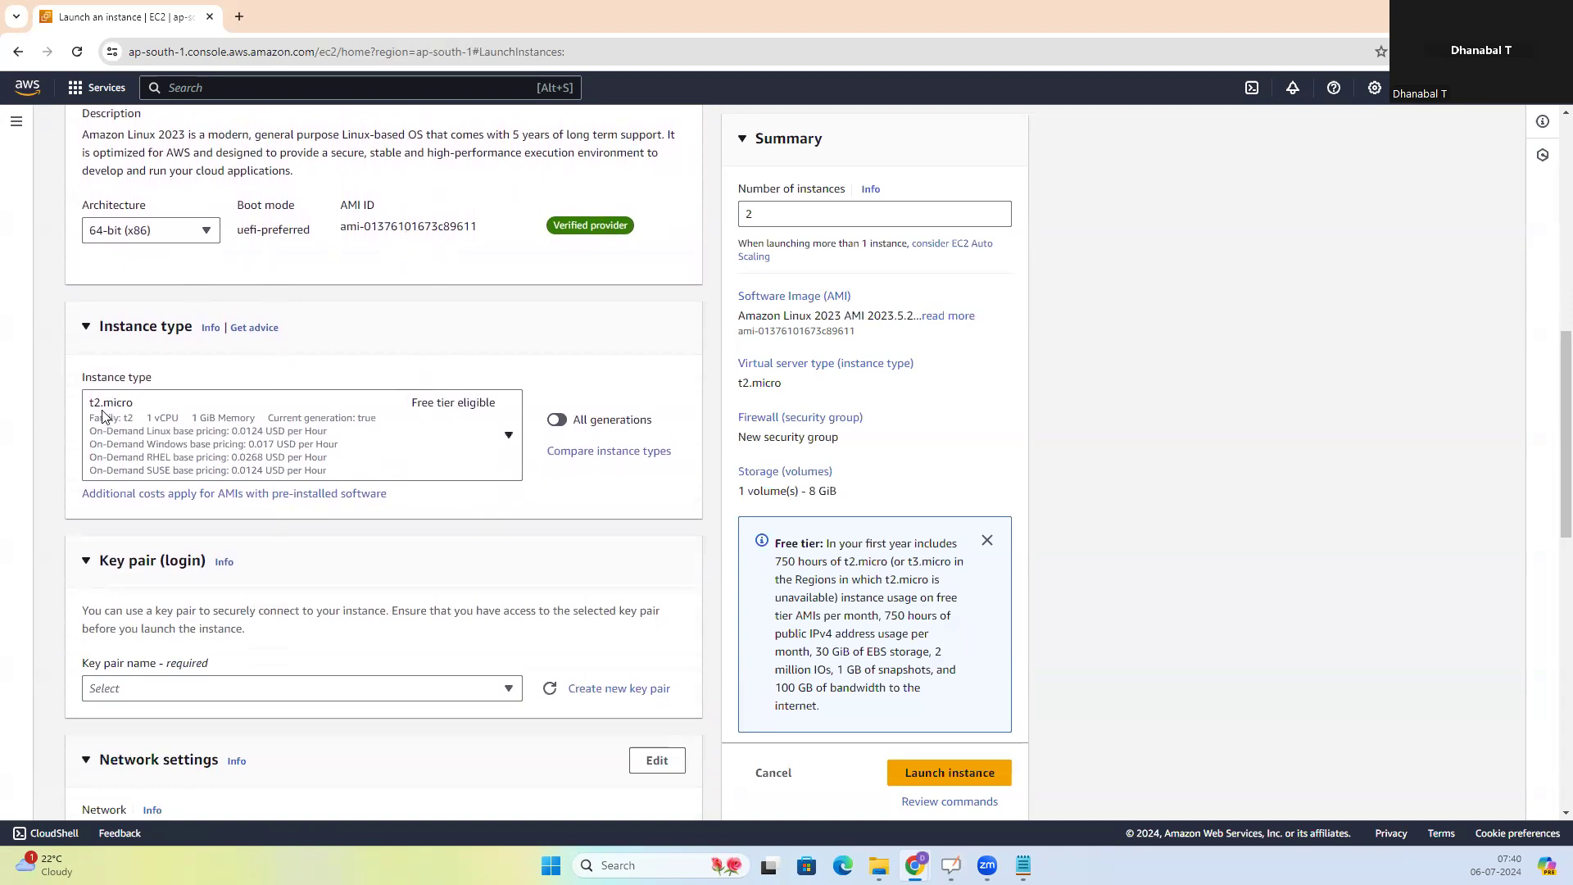
scroll(315, 441, down, 2)
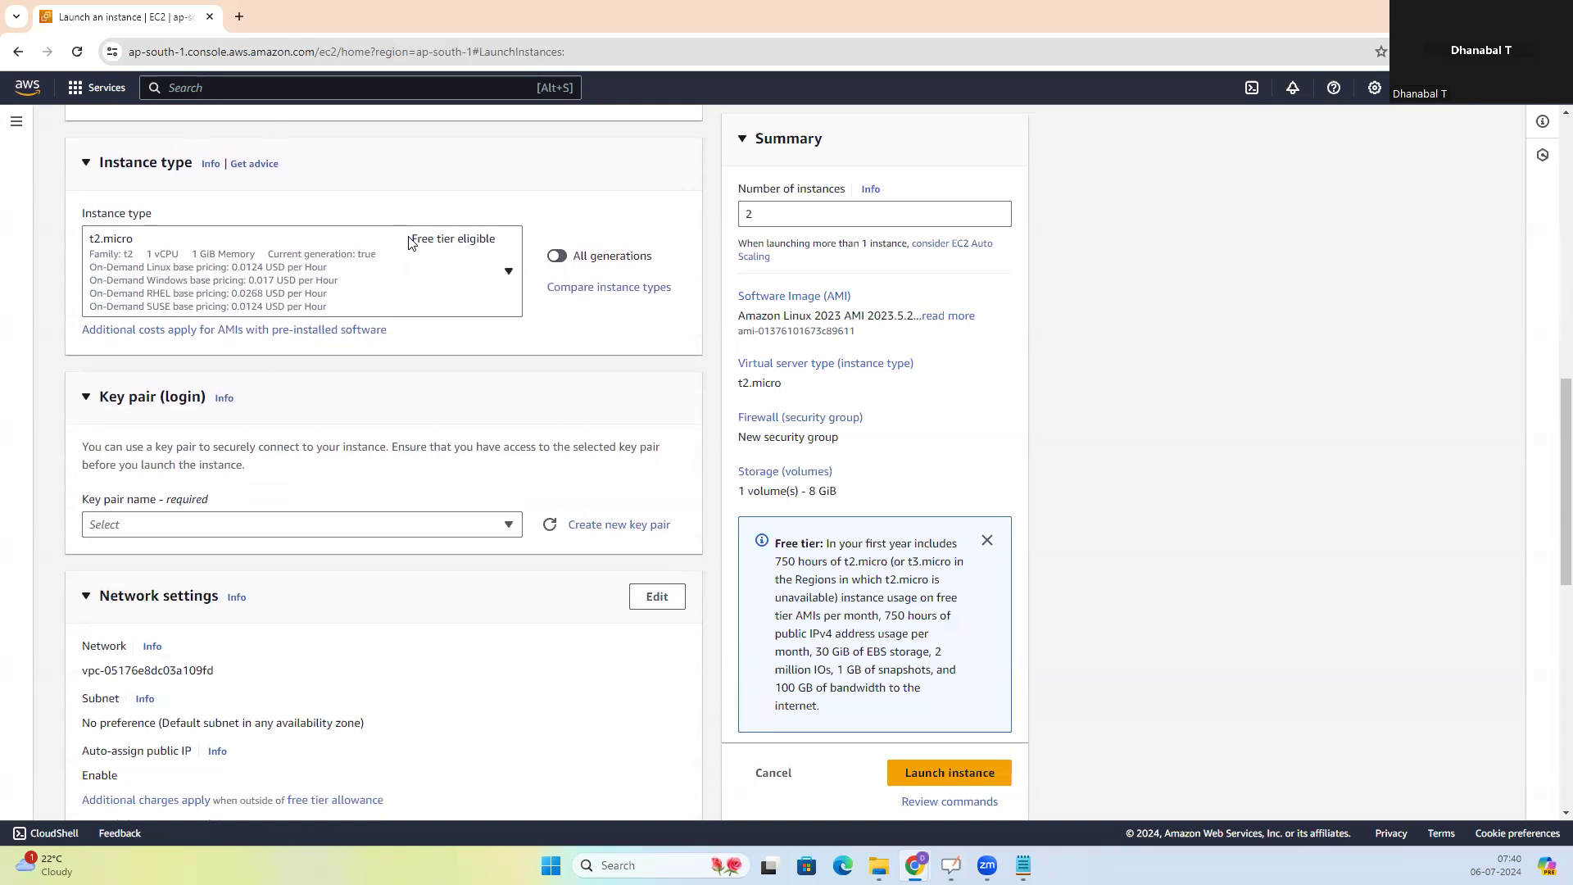
click(213, 525)
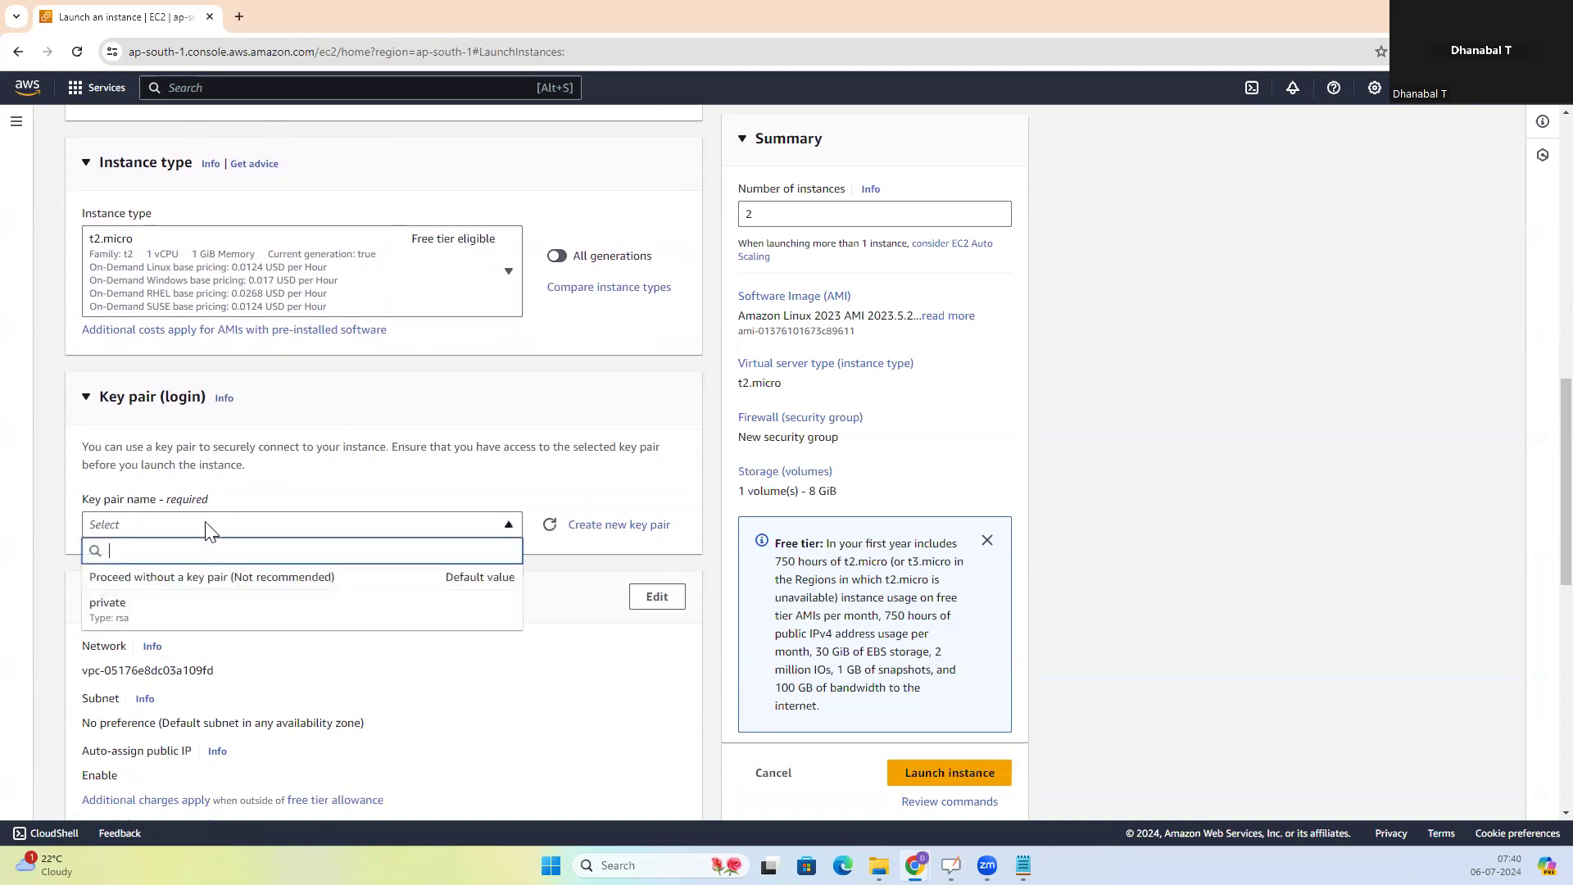
click(182, 580)
Allow HTTPS and HTTP traffic from the internet in the new security group's rules
scroll(357, 500, down, 3)
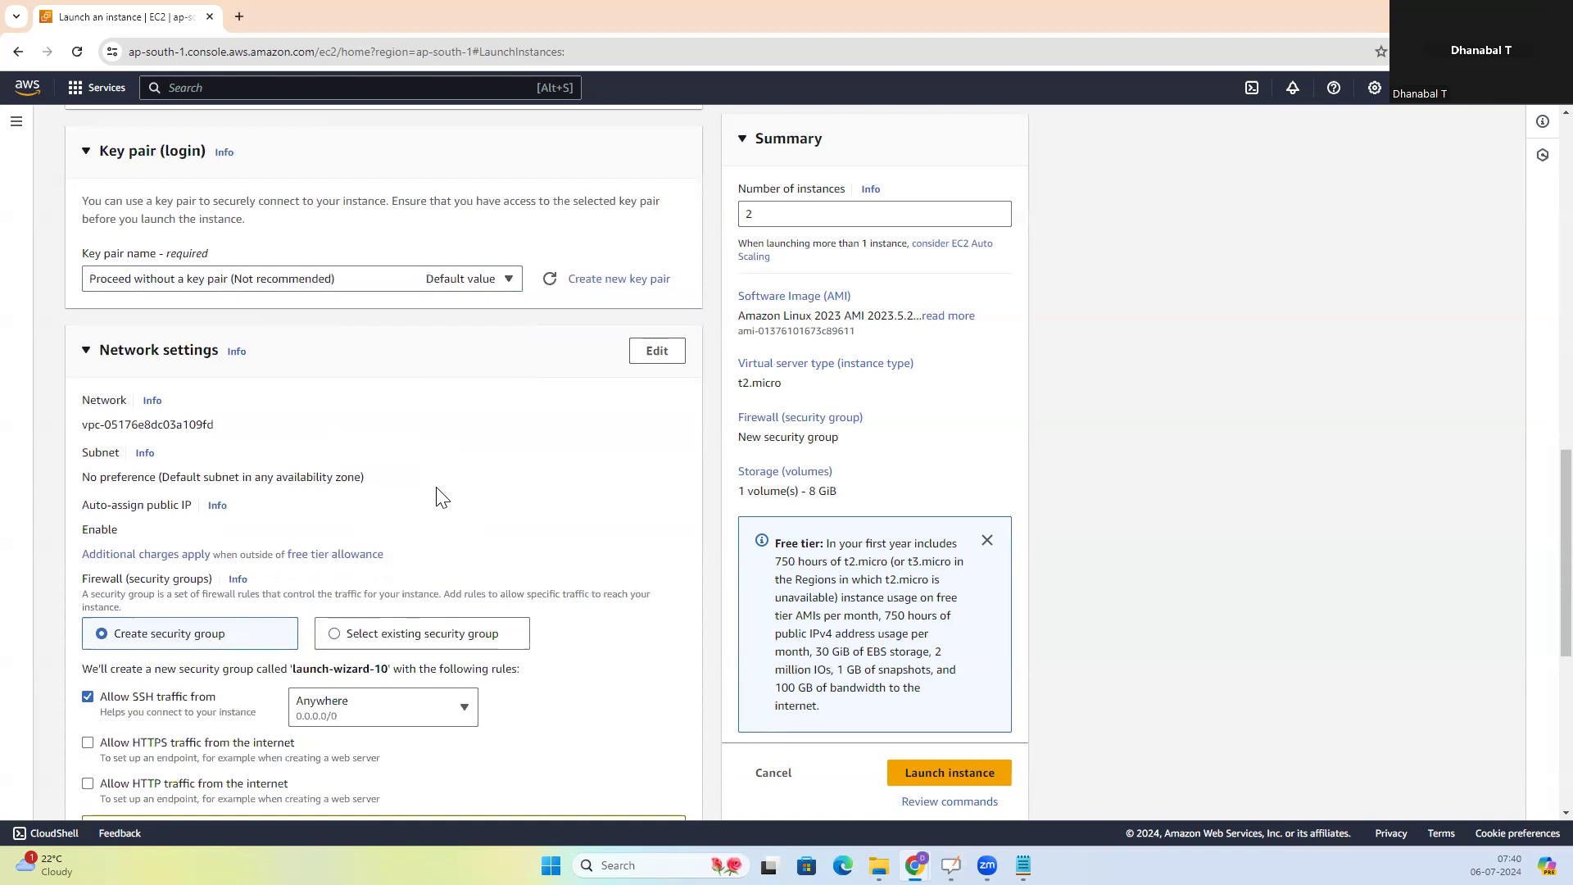
scroll(517, 445, down, 2)
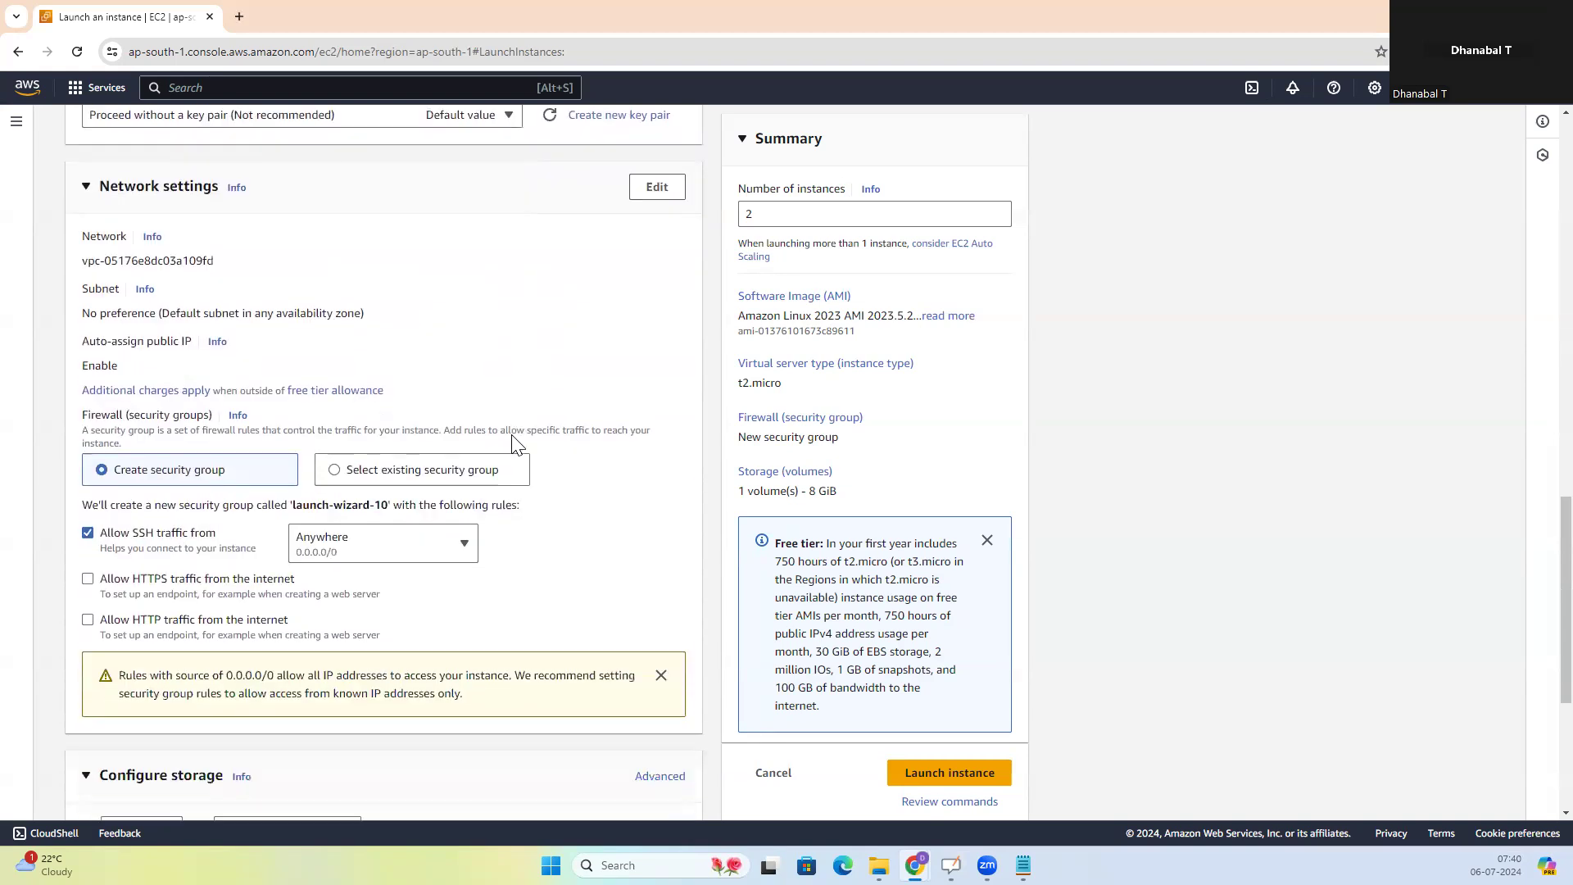
click(88, 580)
click(88, 620)
Expand the advanced details and paste the bash script that installs and starts httpd into the user data
scroll(547, 571, down, 3)
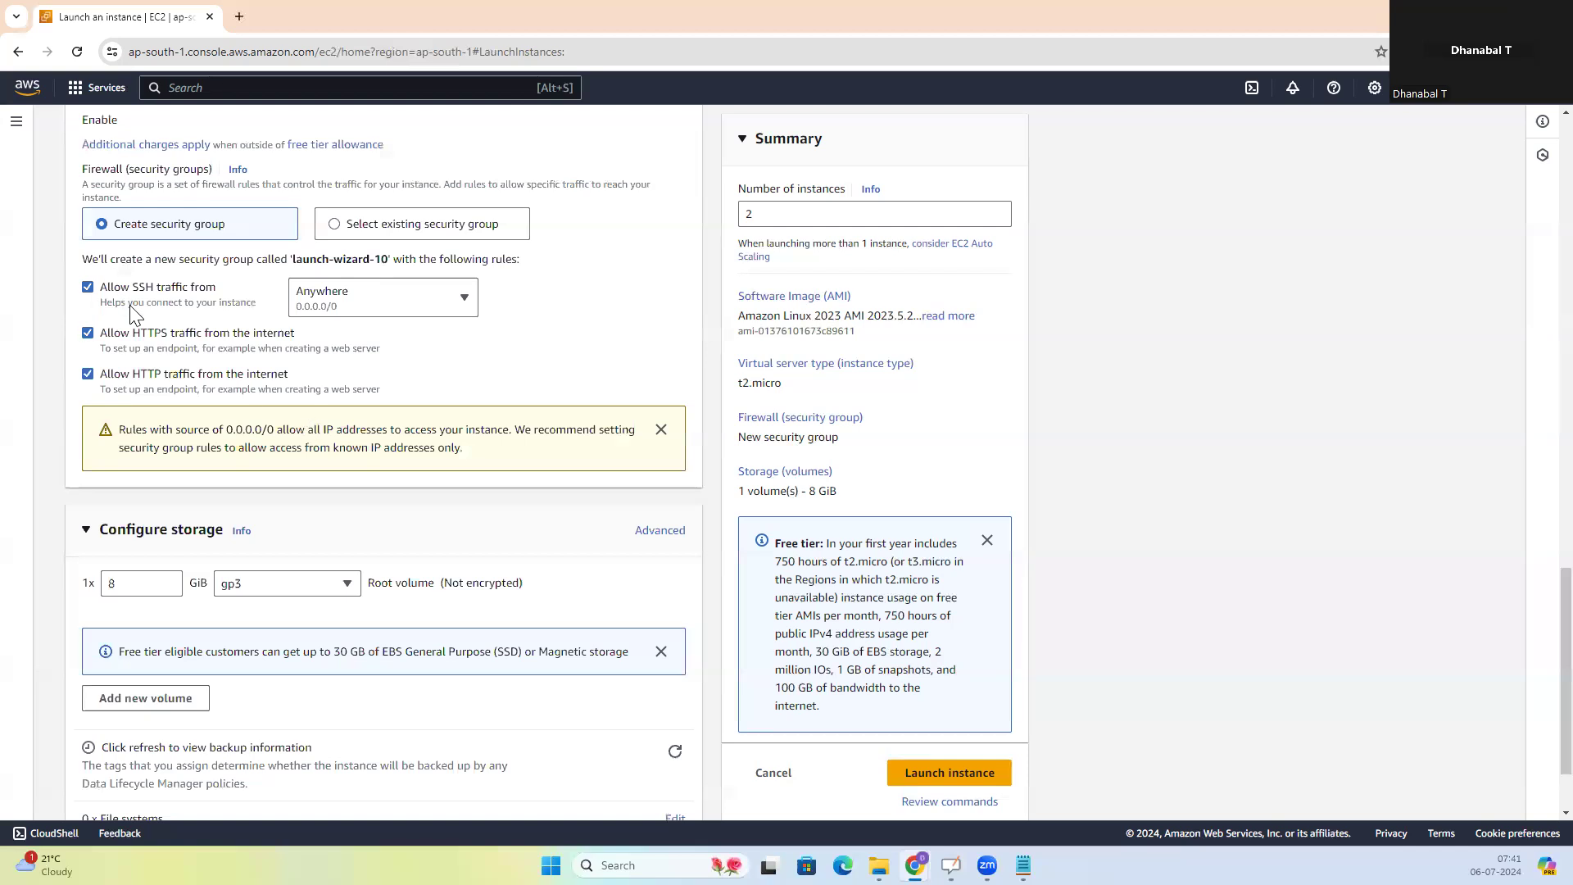
scroll(131, 307, up, 1)
scroll(170, 377, down, 1)
scroll(170, 327, down, 1)
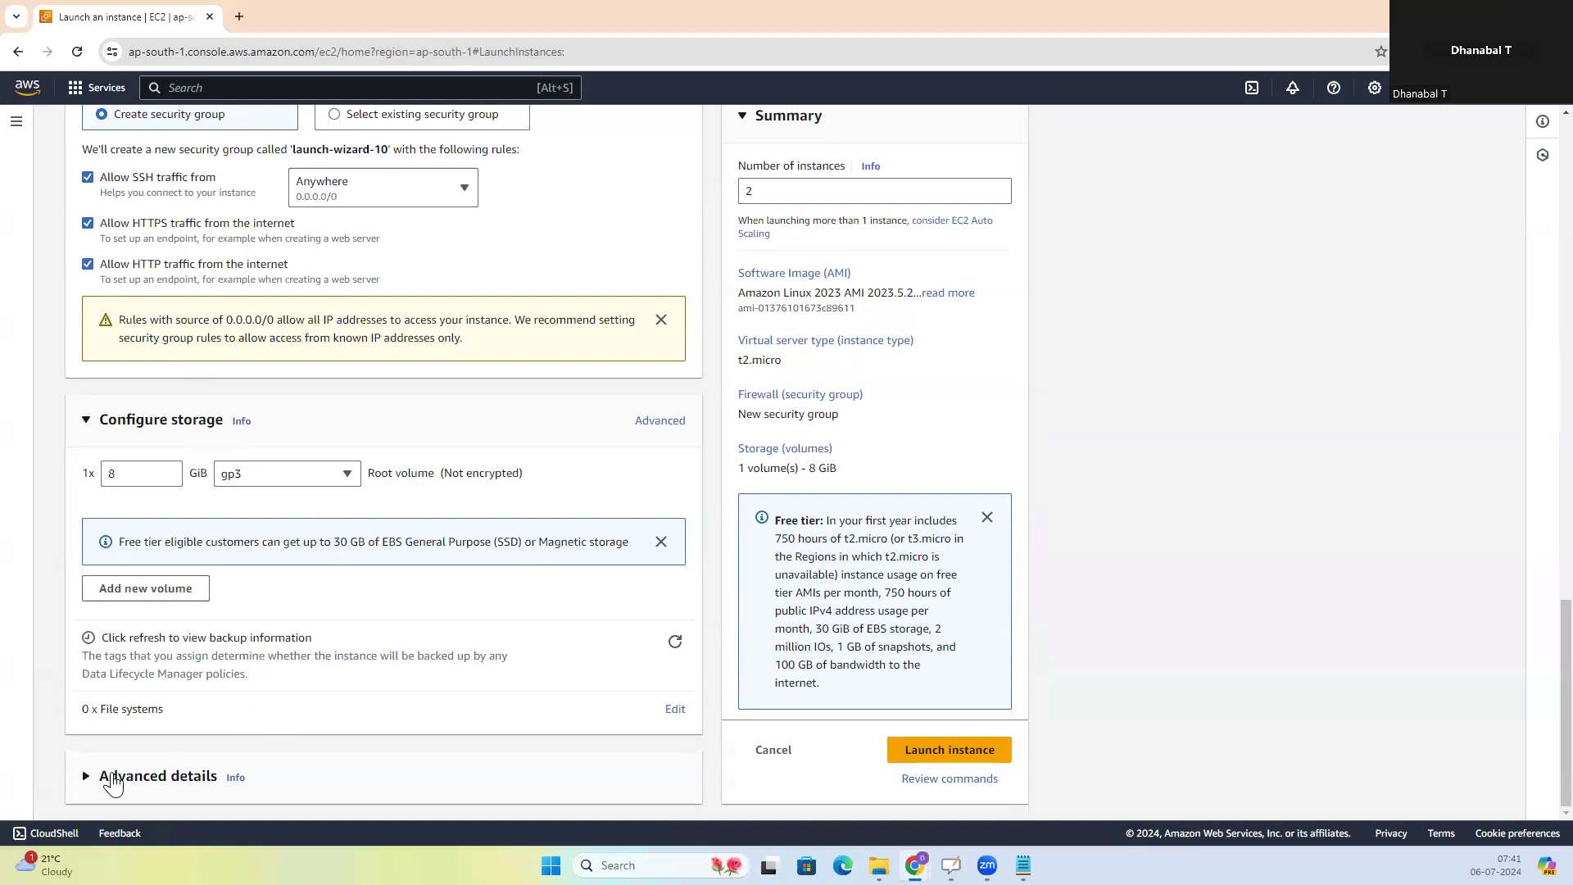
click(107, 780)
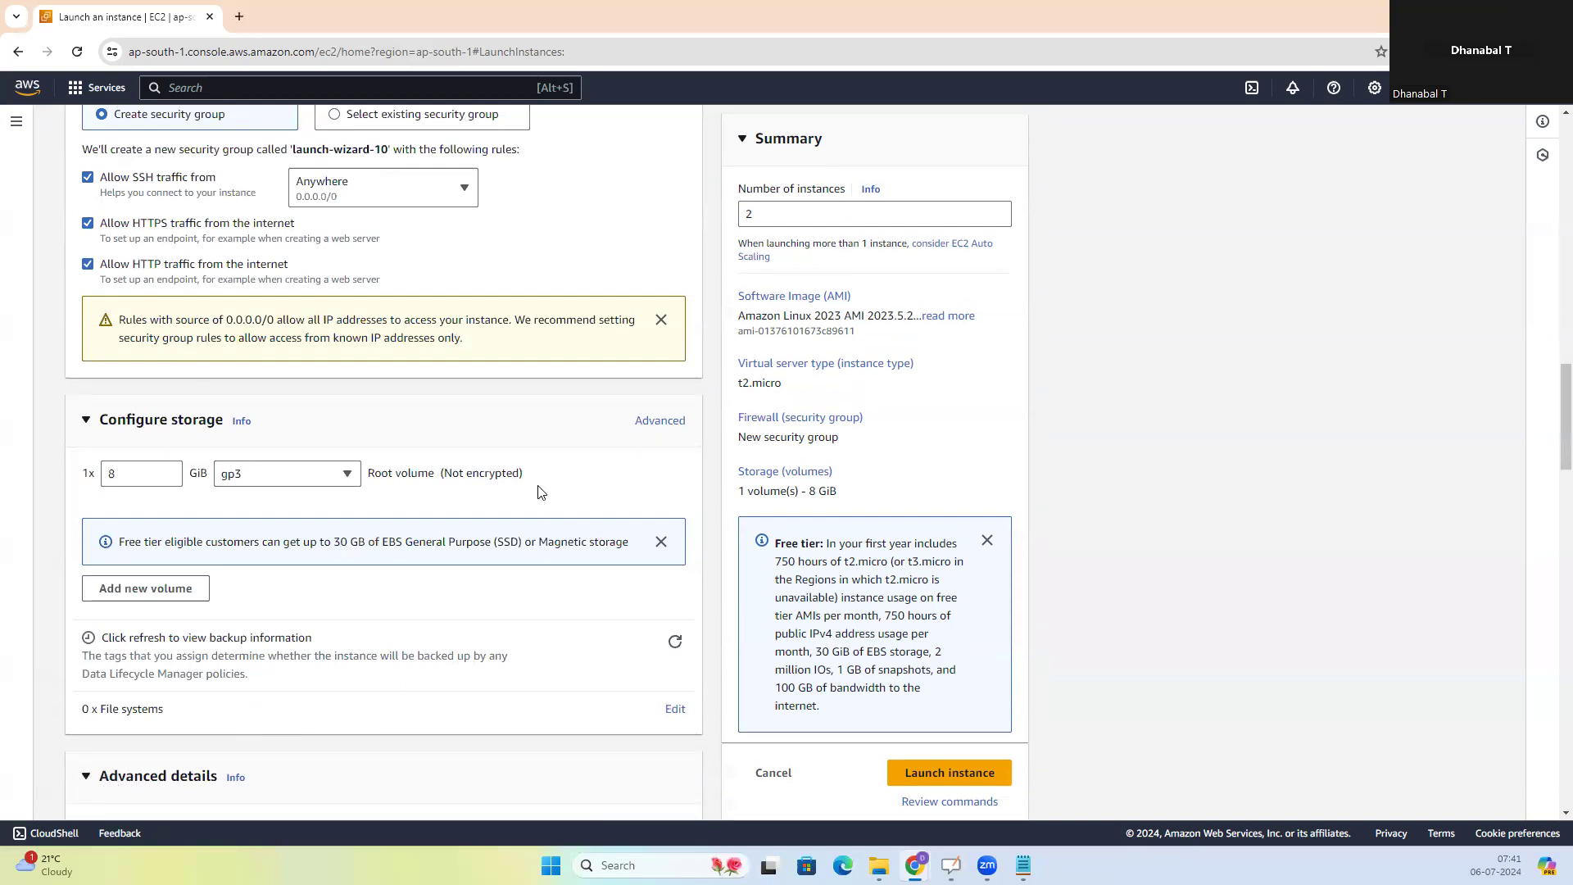
scroll(540, 496, down, 9)
scroll(541, 492, up, 4)
scroll(533, 492, down, 13)
scroll(516, 498, down, 9)
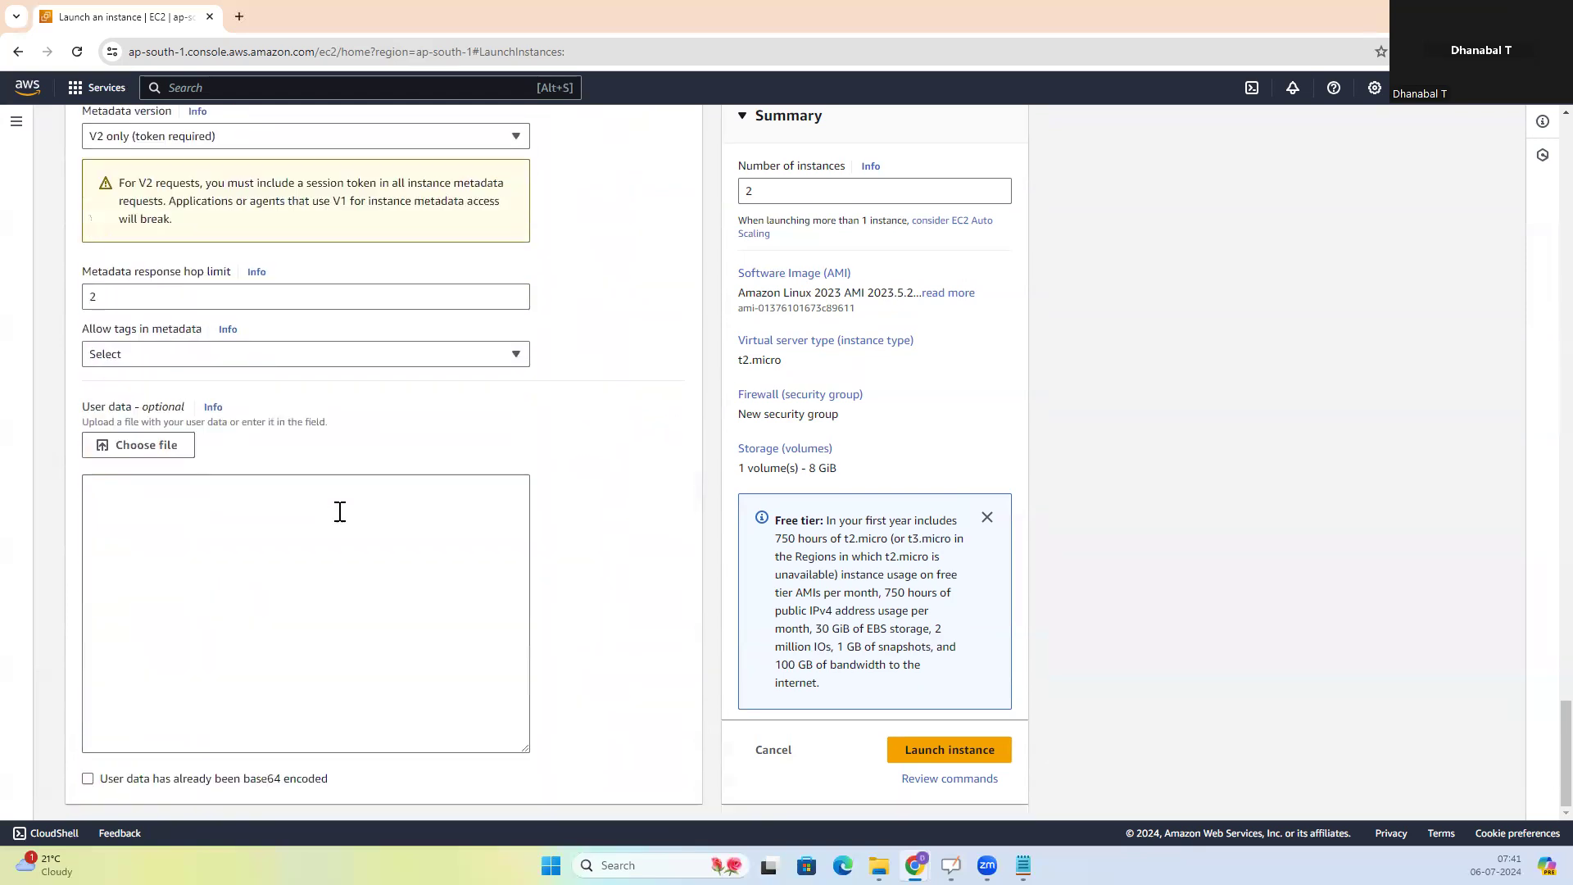
click(100, 524)
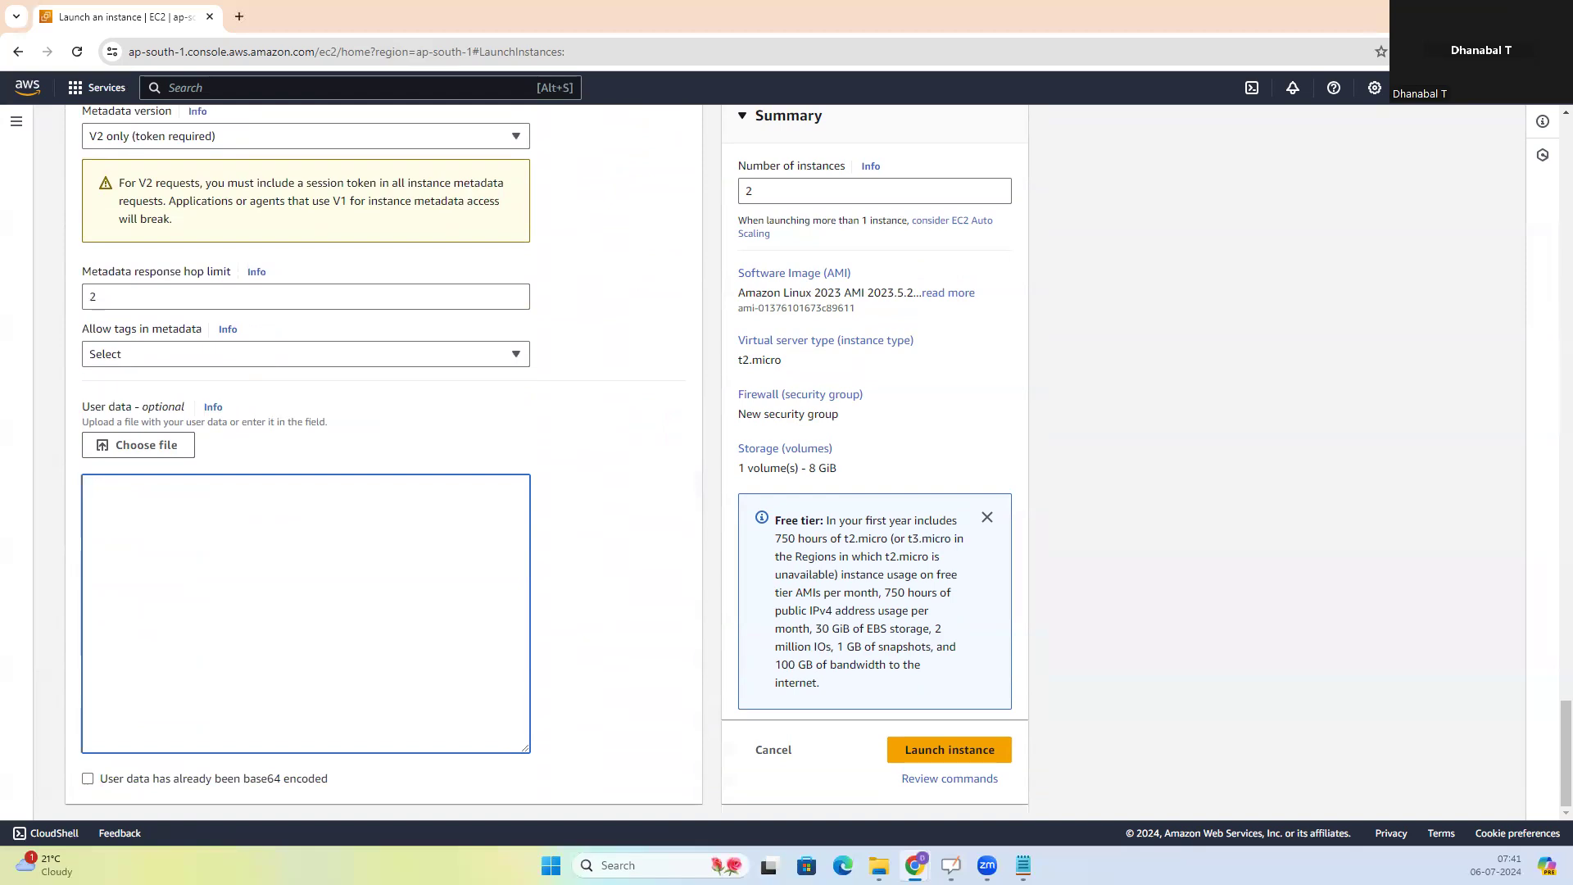
key(alt+Tab)
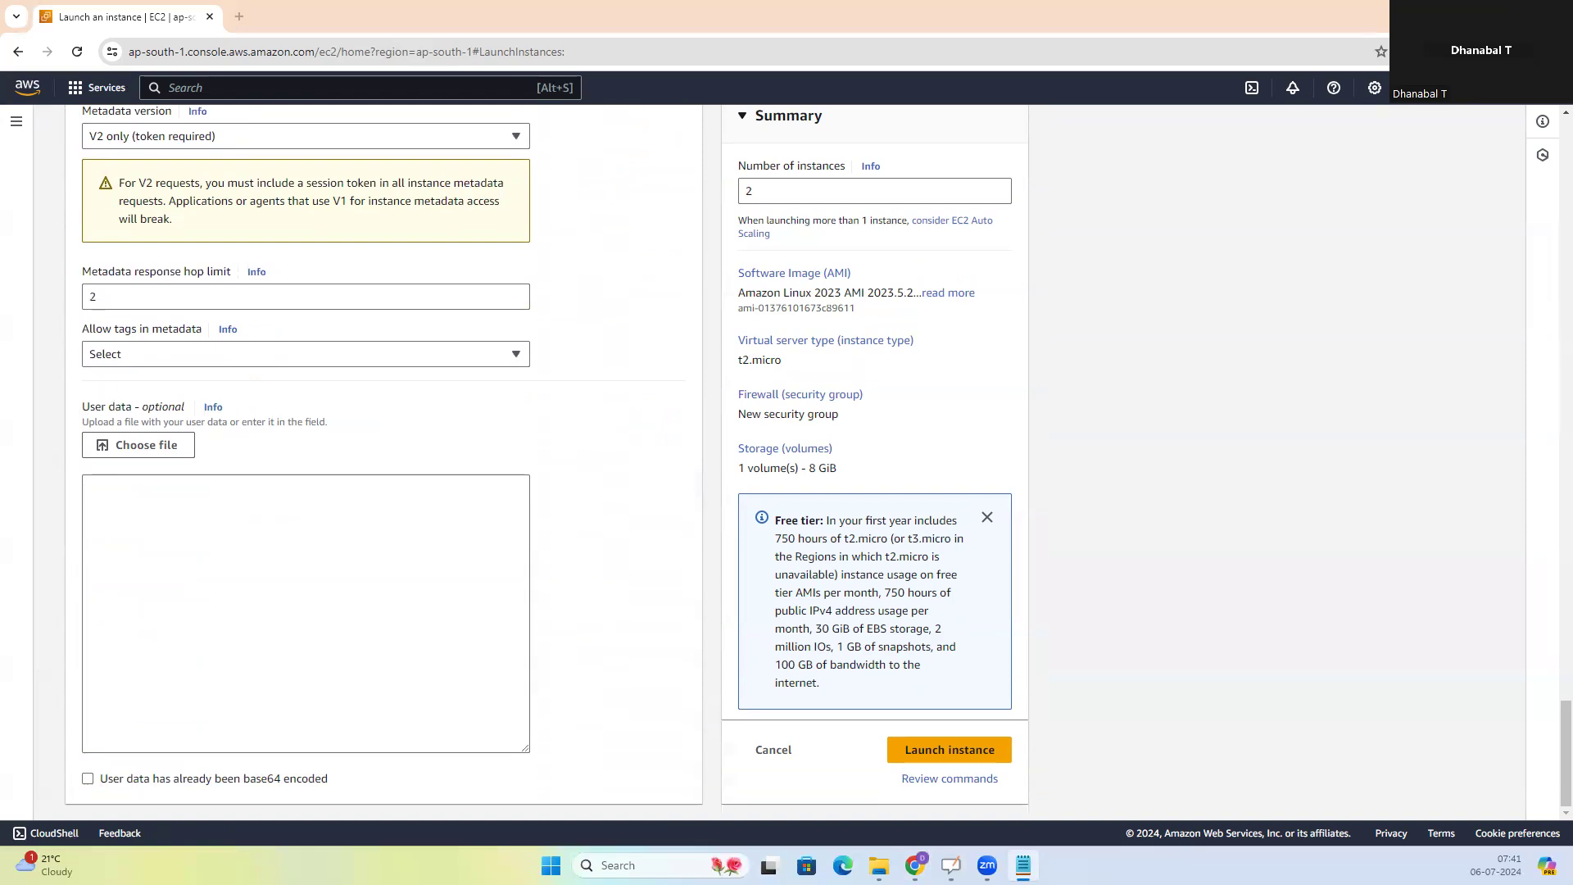
click(244, 613)
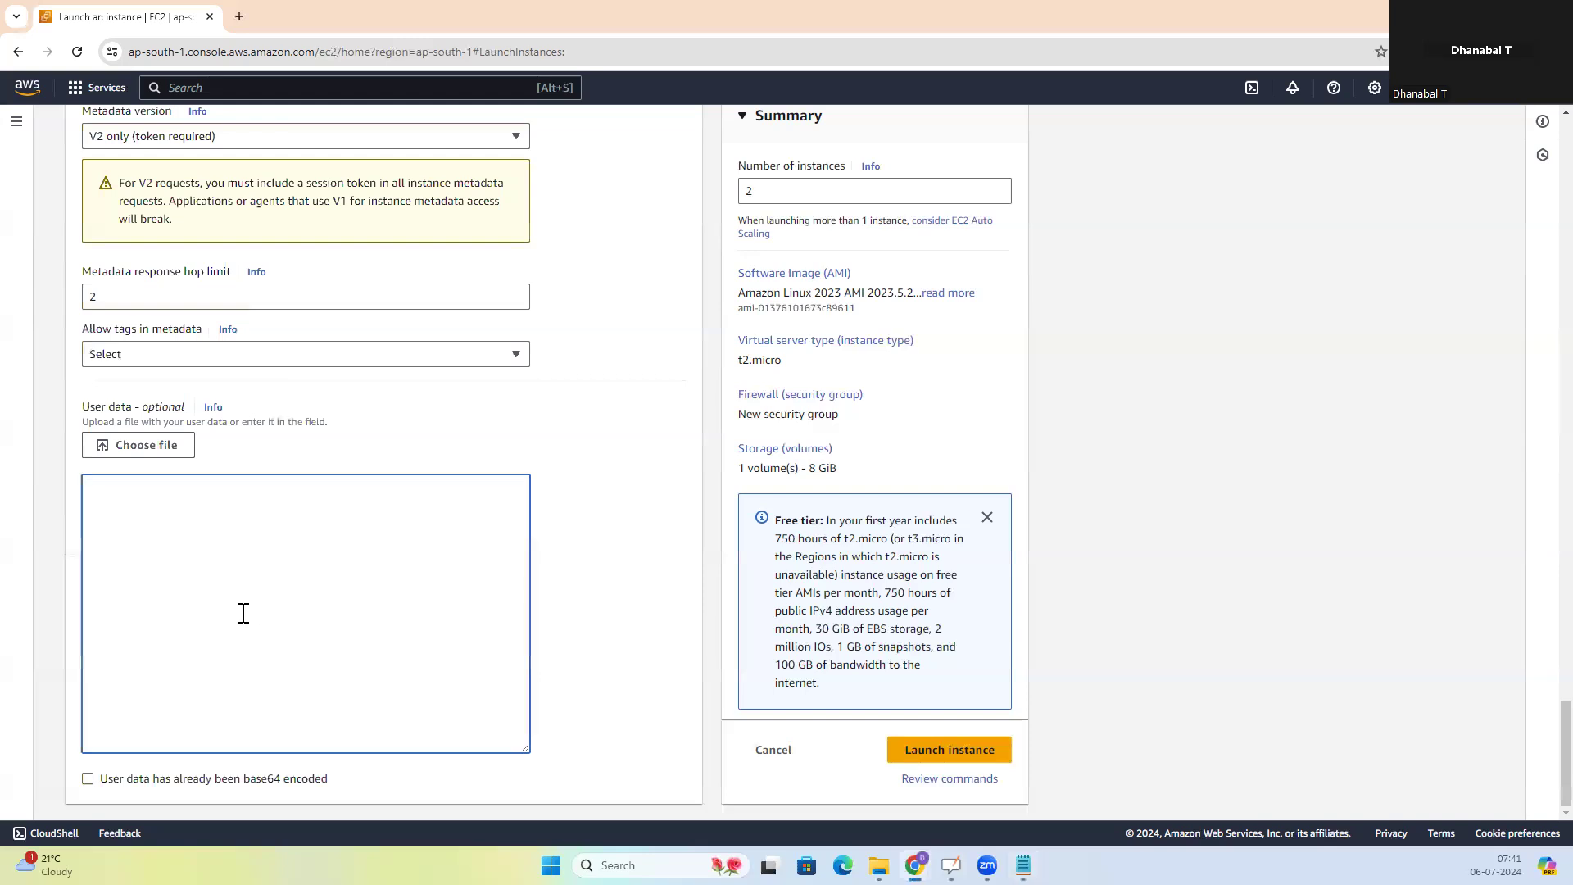
text(#!/bin/bash # Use this for your user data (script from top to bottom) # install httpd (Linux 2 version) yum update -y yum install -y httpd systemctl start httpd systemctl enable httpd echo "<h1>Hello World from $(hostname -f)</h1>" > /var/www/html/index.html)
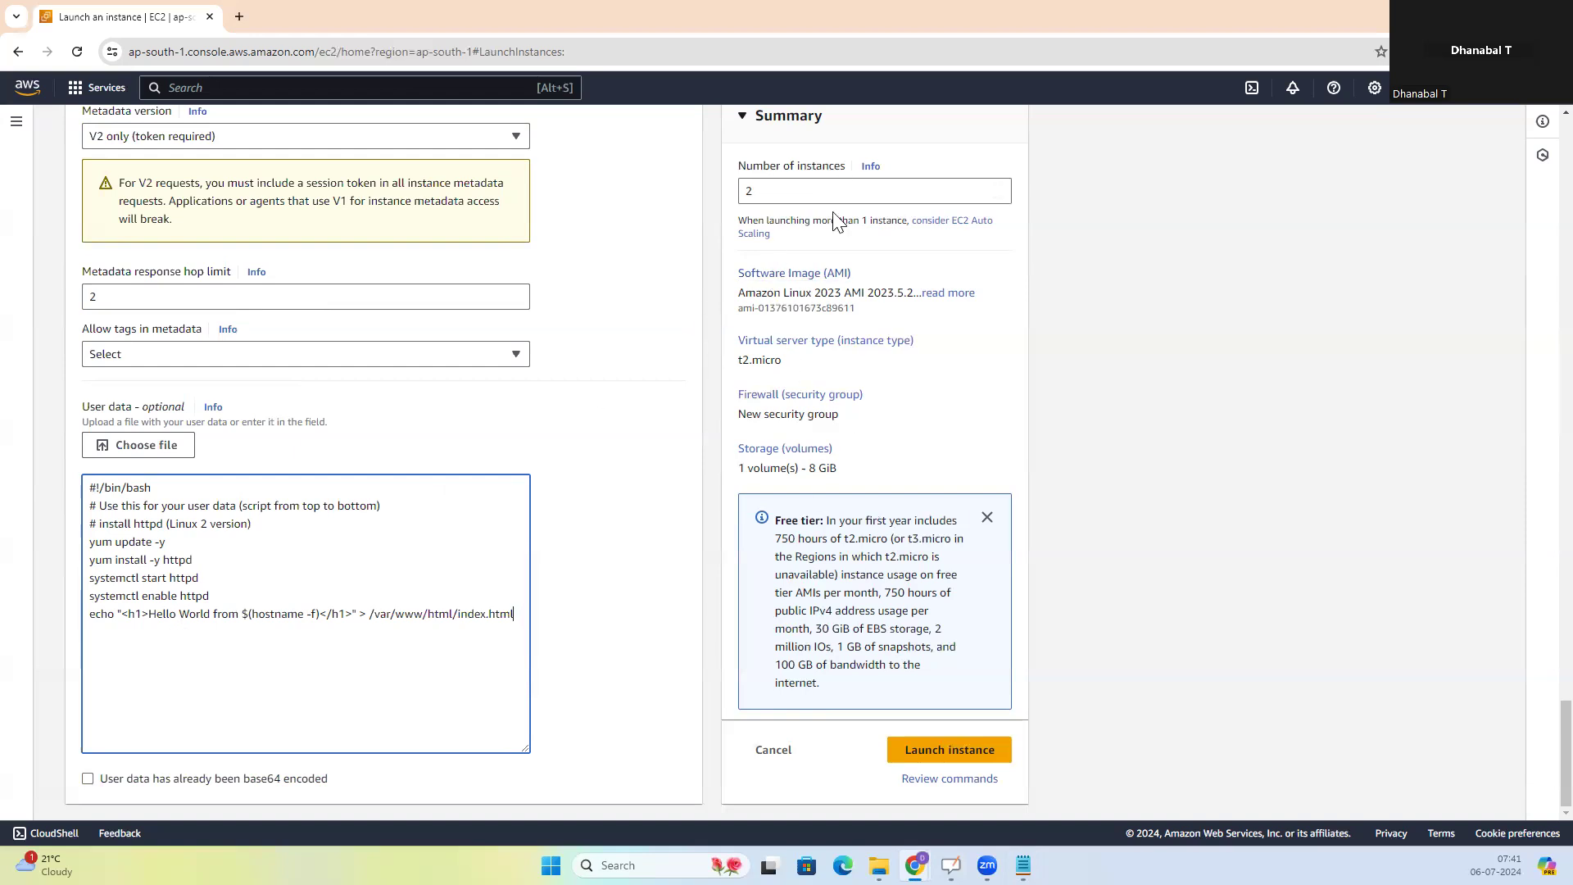
Launch the two configured instances and return to the instances list
click(944, 752)
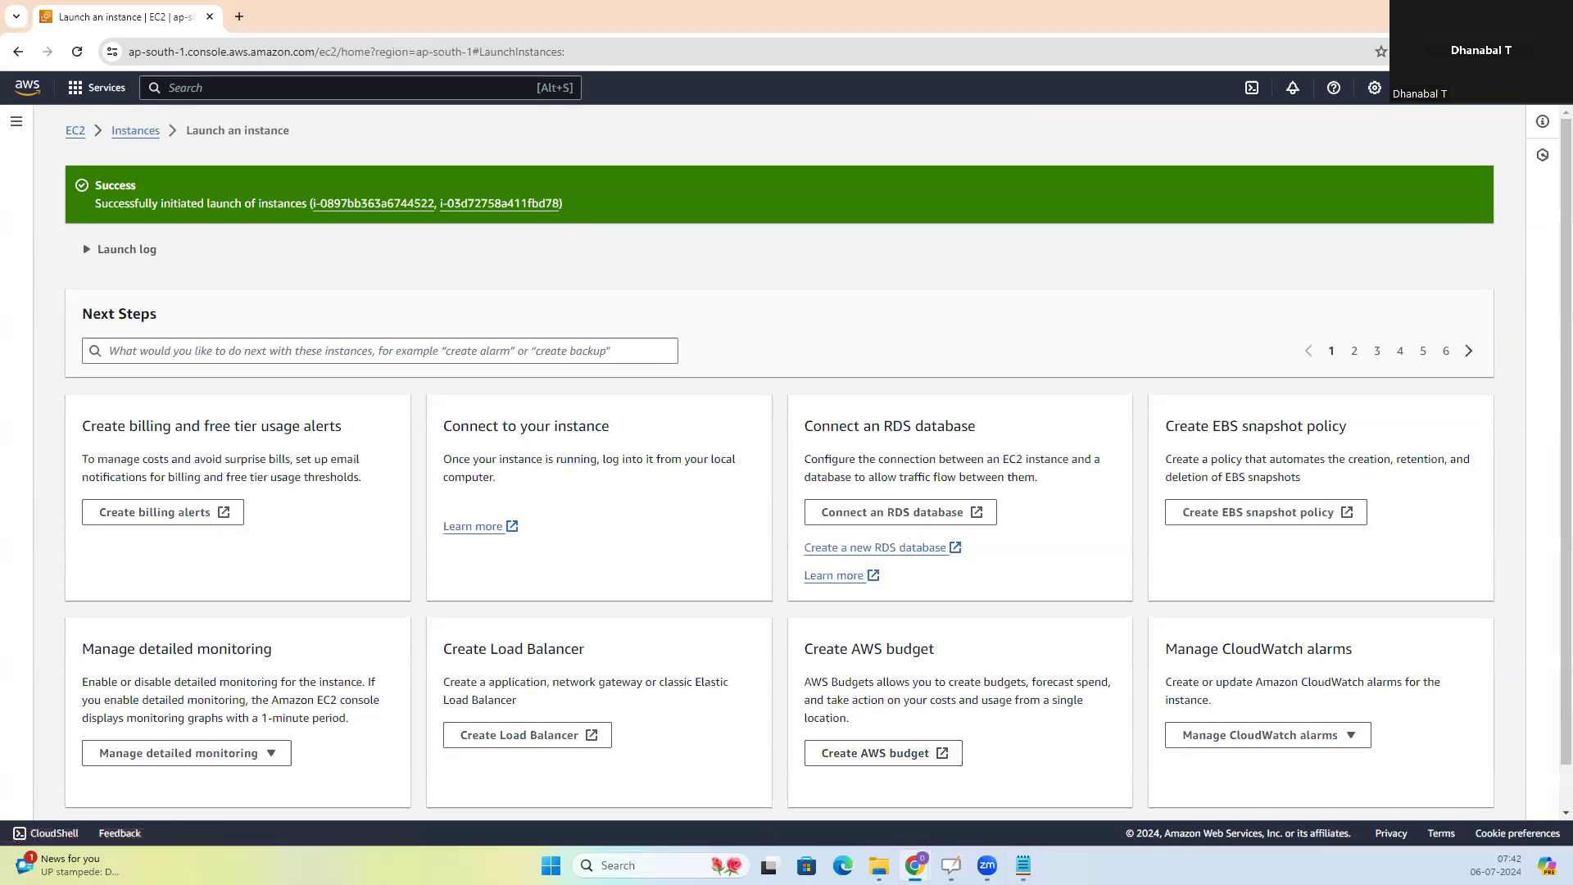
click(1023, 866)
click(131, 136)
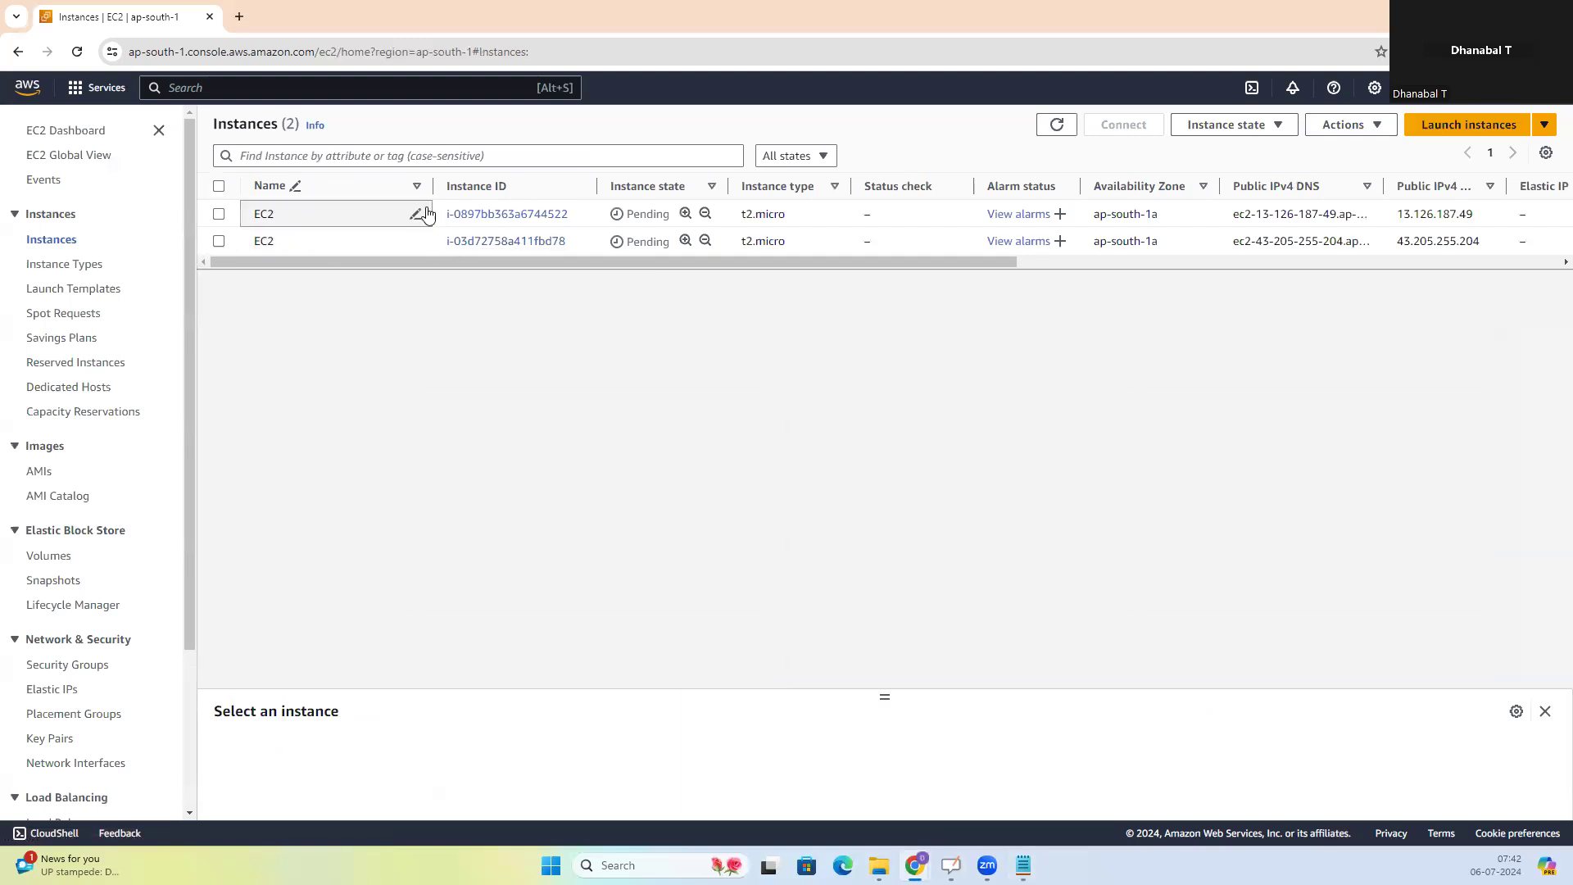
Try to rename the first listed instance as EC21 and open the second instance's name for editing
click(310, 218)
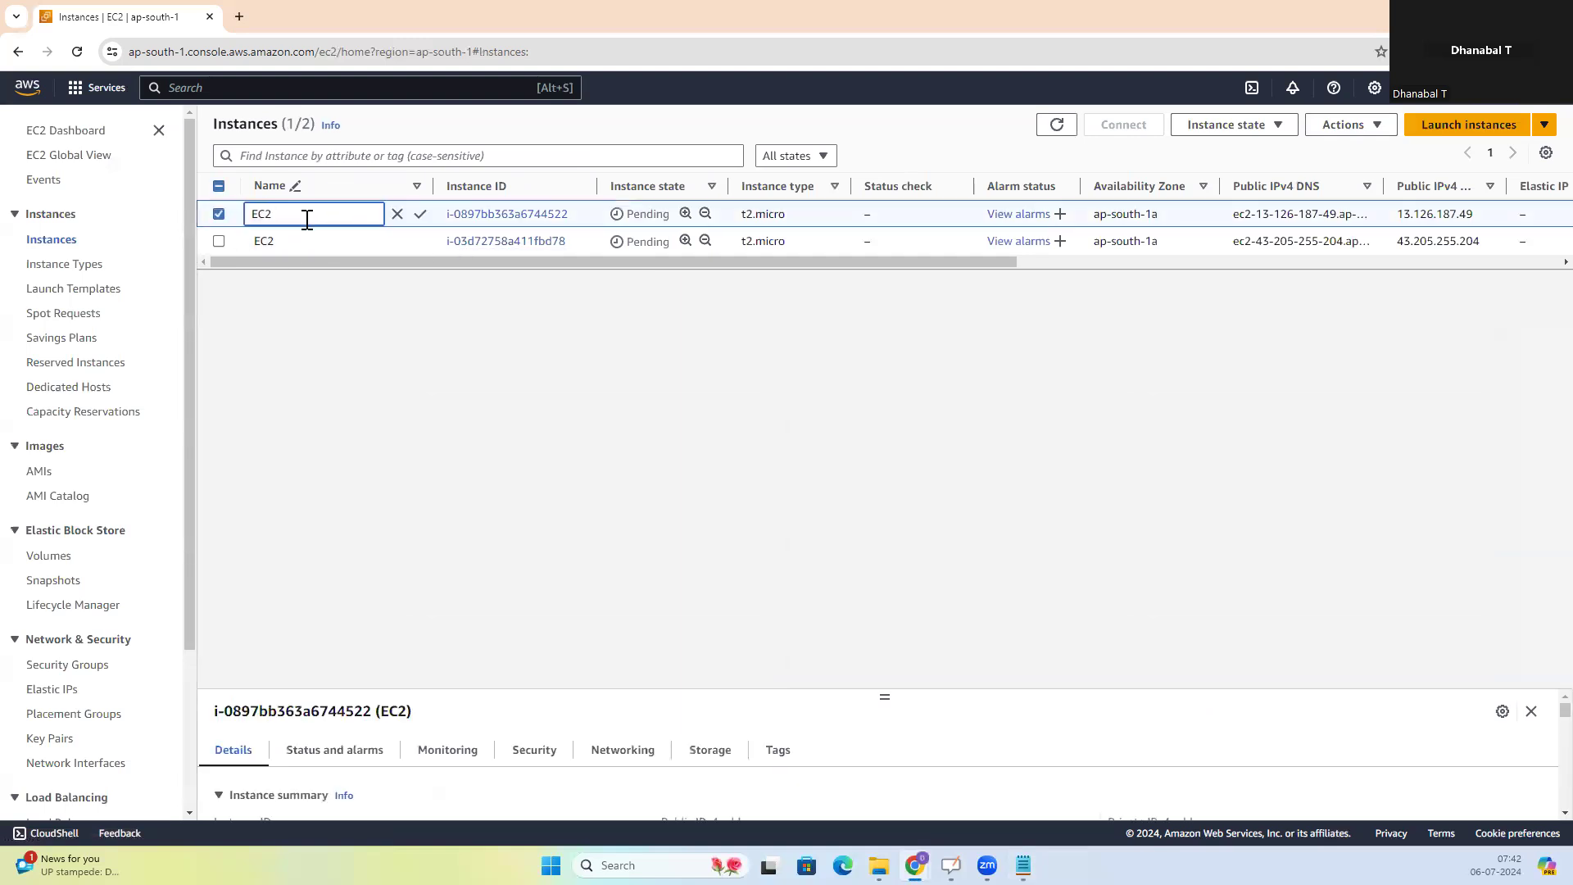
text(1)
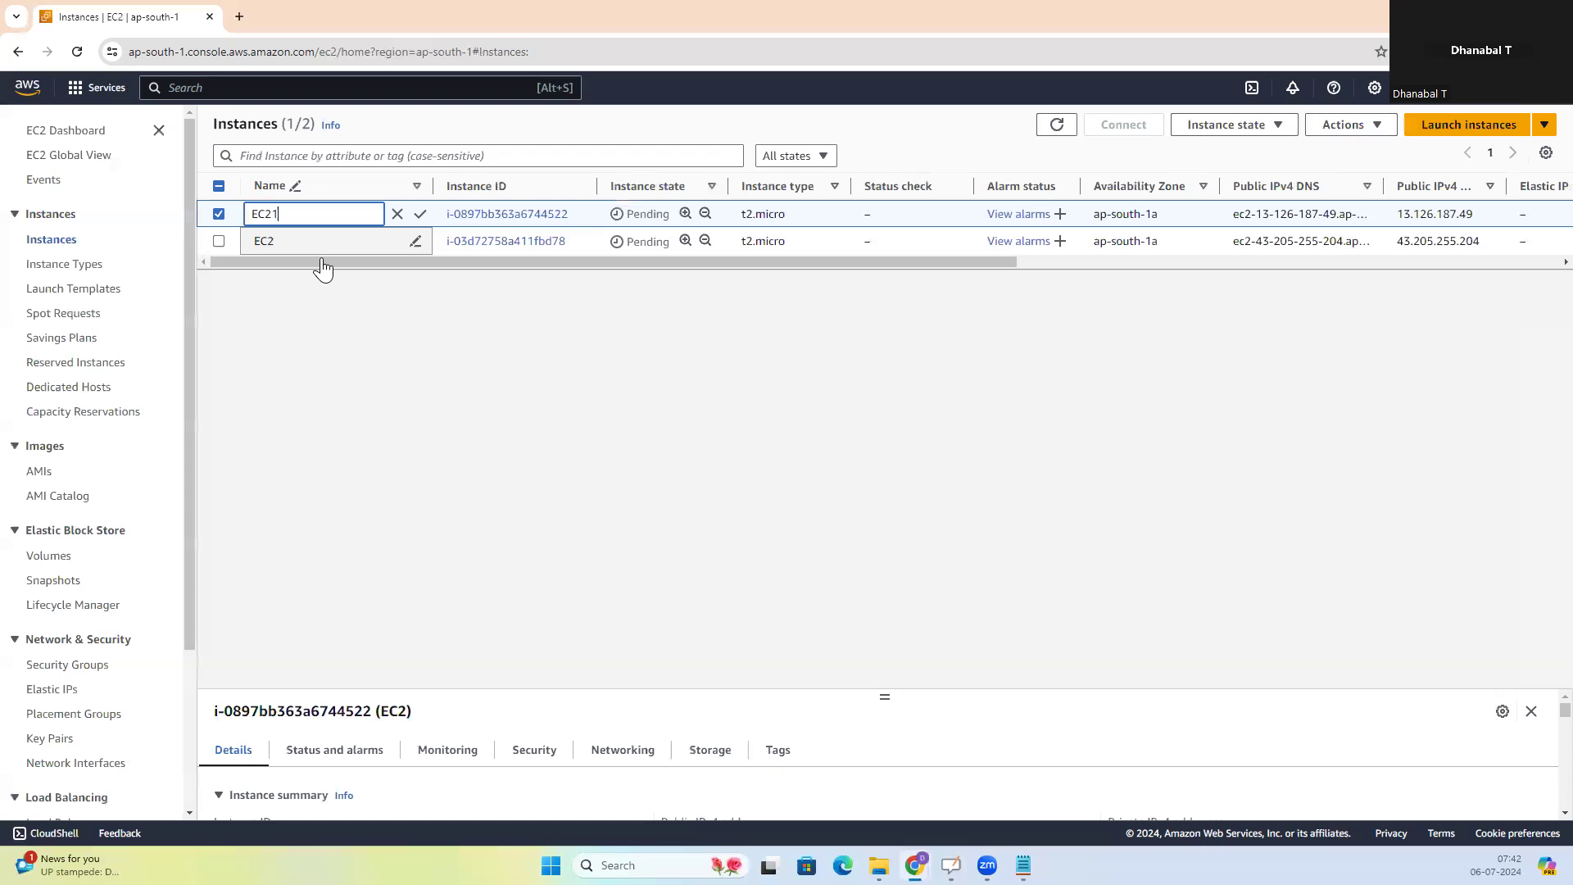
click(414, 243)
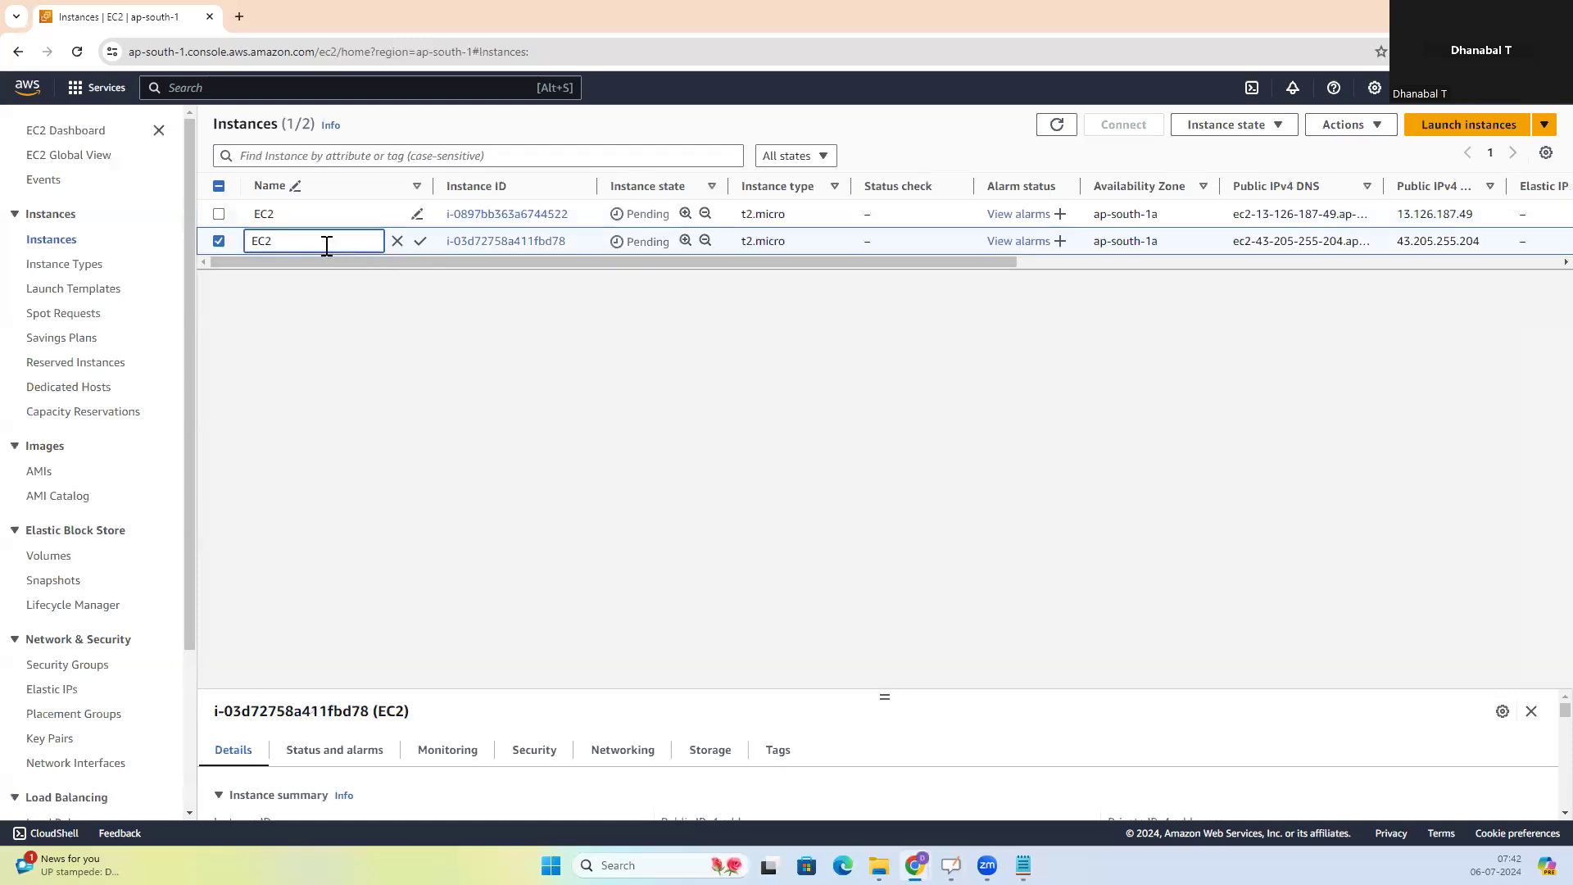
click(403, 347)
Refresh the instances list and open the second instance's public IPv4 address, 43.205.255.204, in a new browser tab
click(1057, 131)
click(1057, 125)
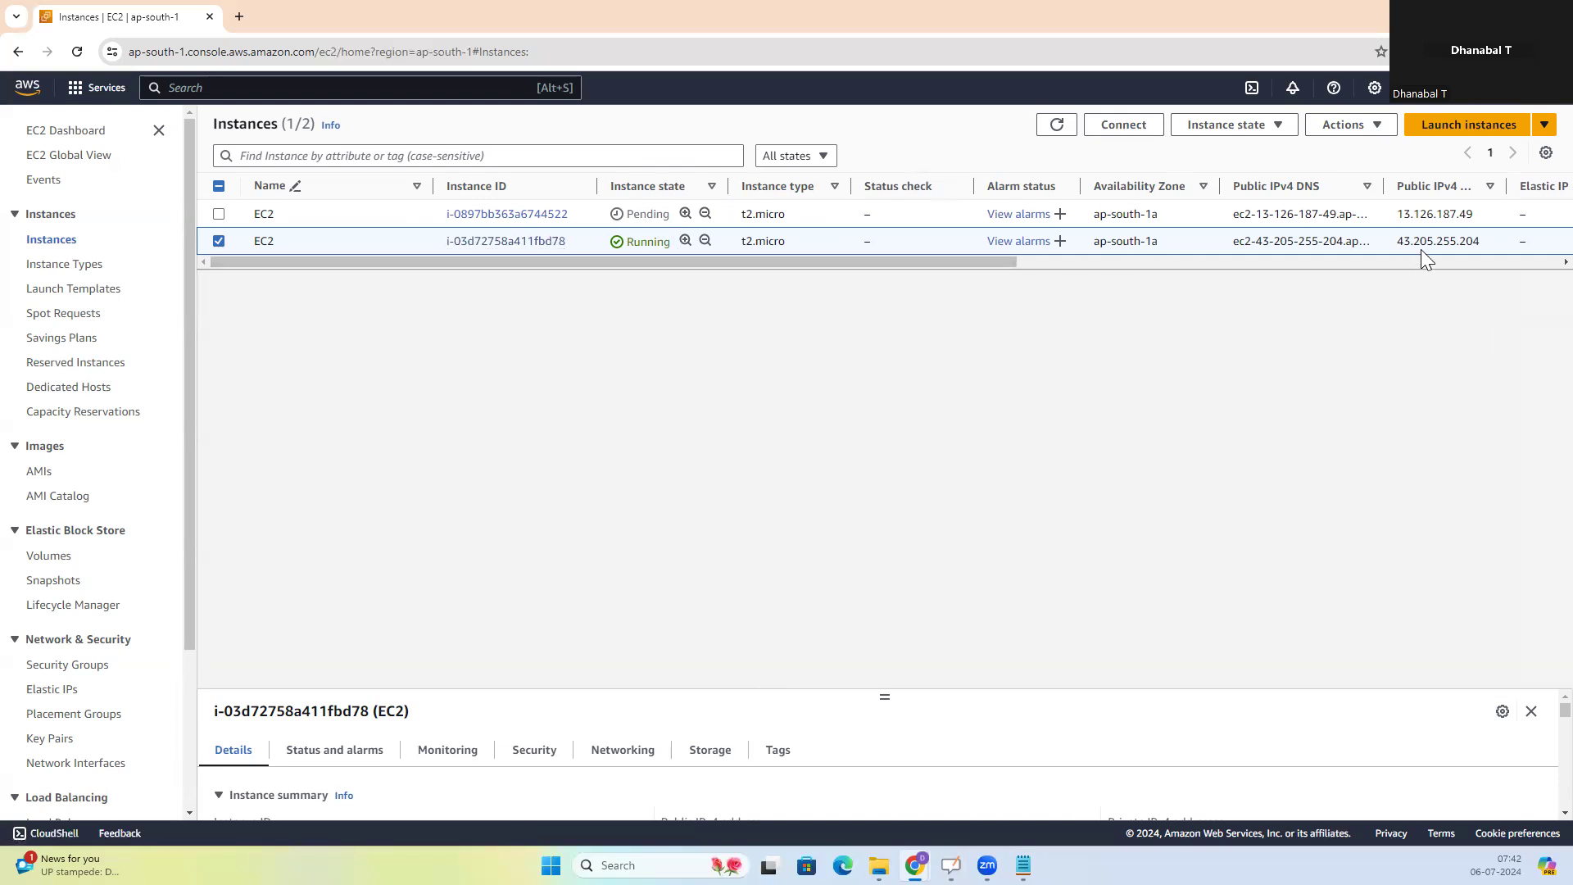
drag(1398, 243, 1486, 251)
key(ctrl+c)
click(239, 17)
key(ctrl+v)
key(Return)
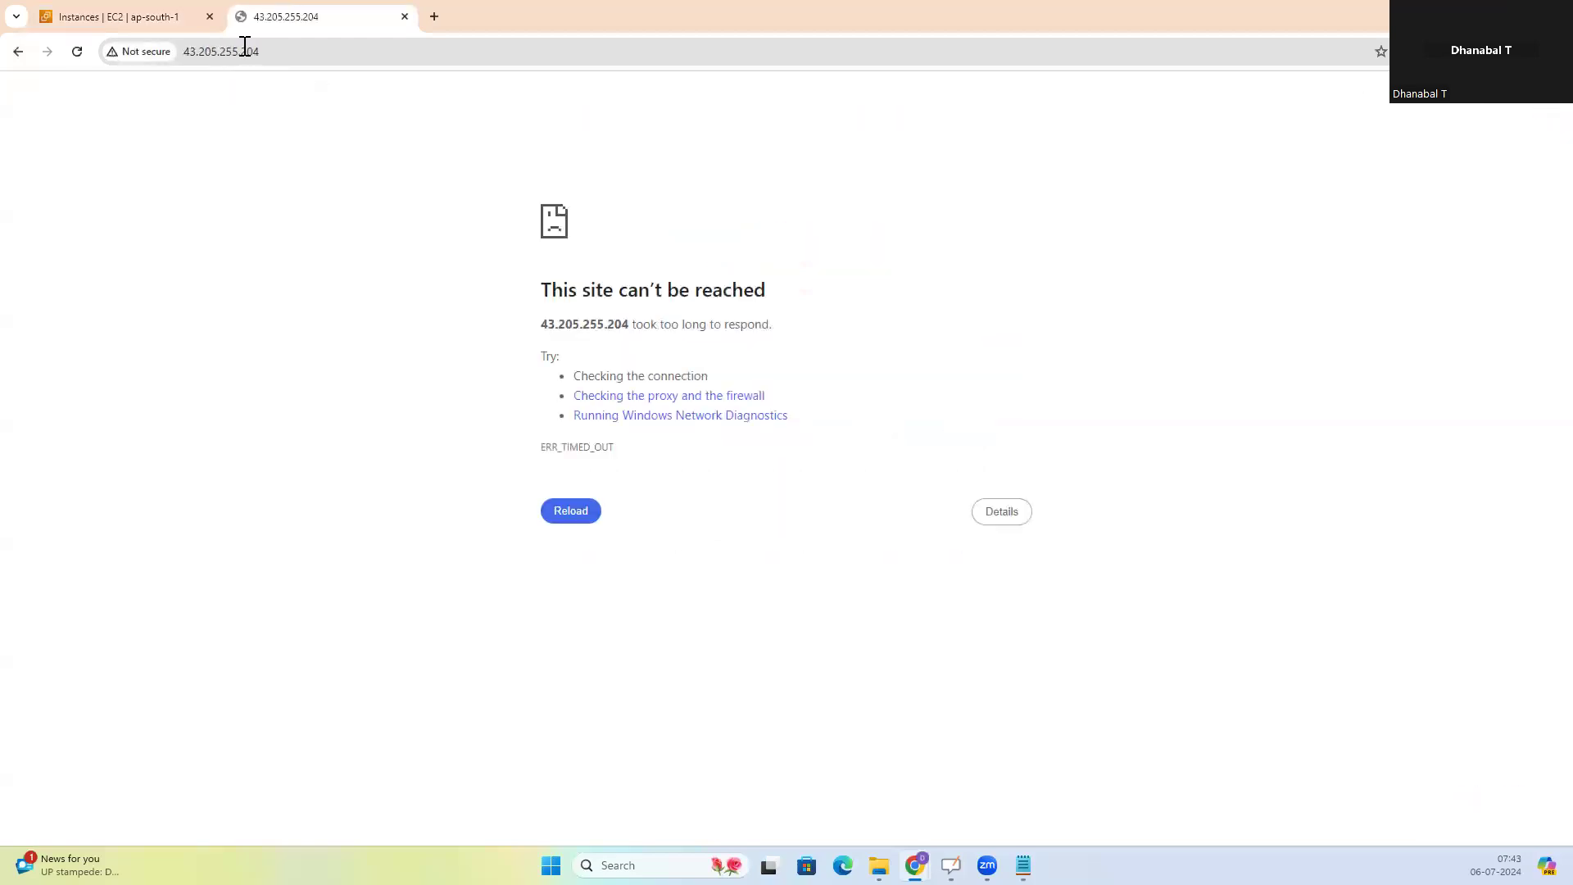
Reload the second instance's web page at 43.205.255.204
key(F5)
key(F5)
click(248, 59)
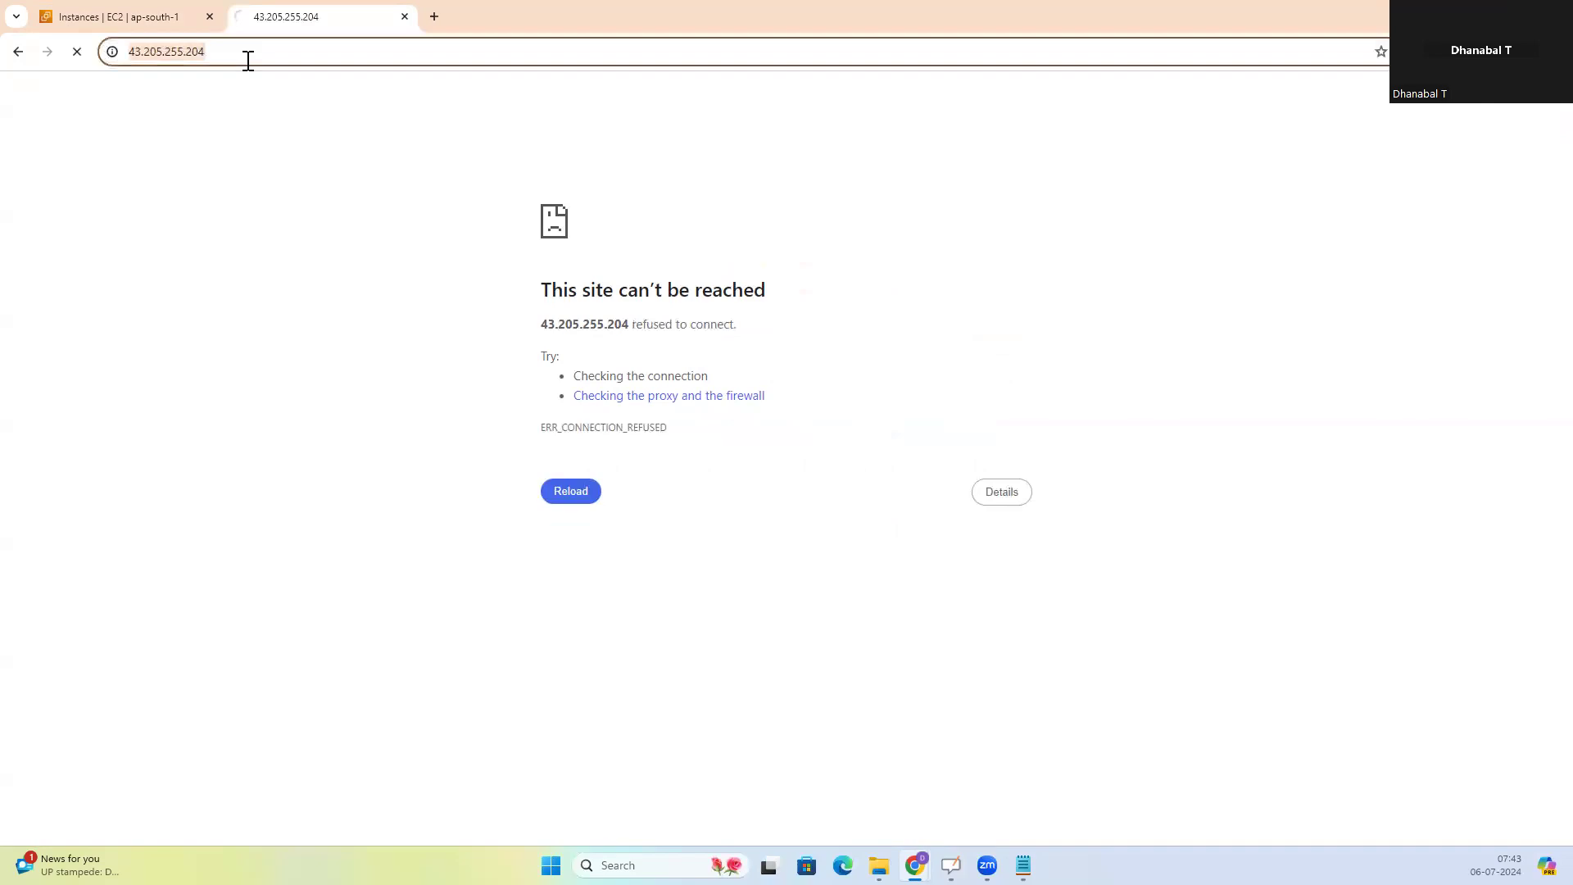
key(Return)
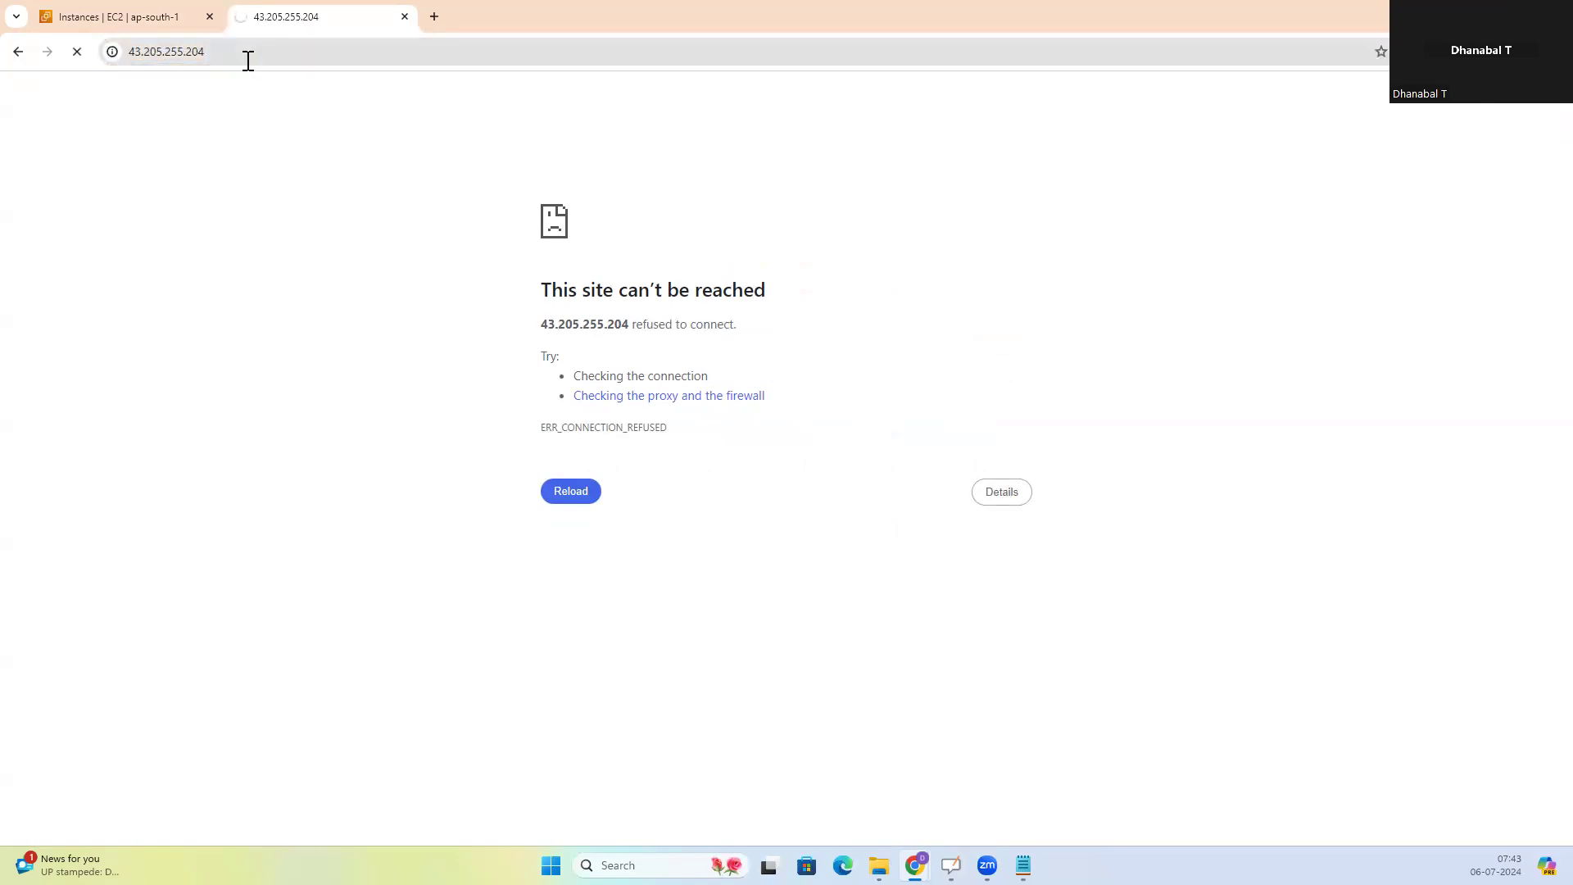
Refresh the EC2 instances list to check the status, and load 43.205.255.204 again
click(162, 19)
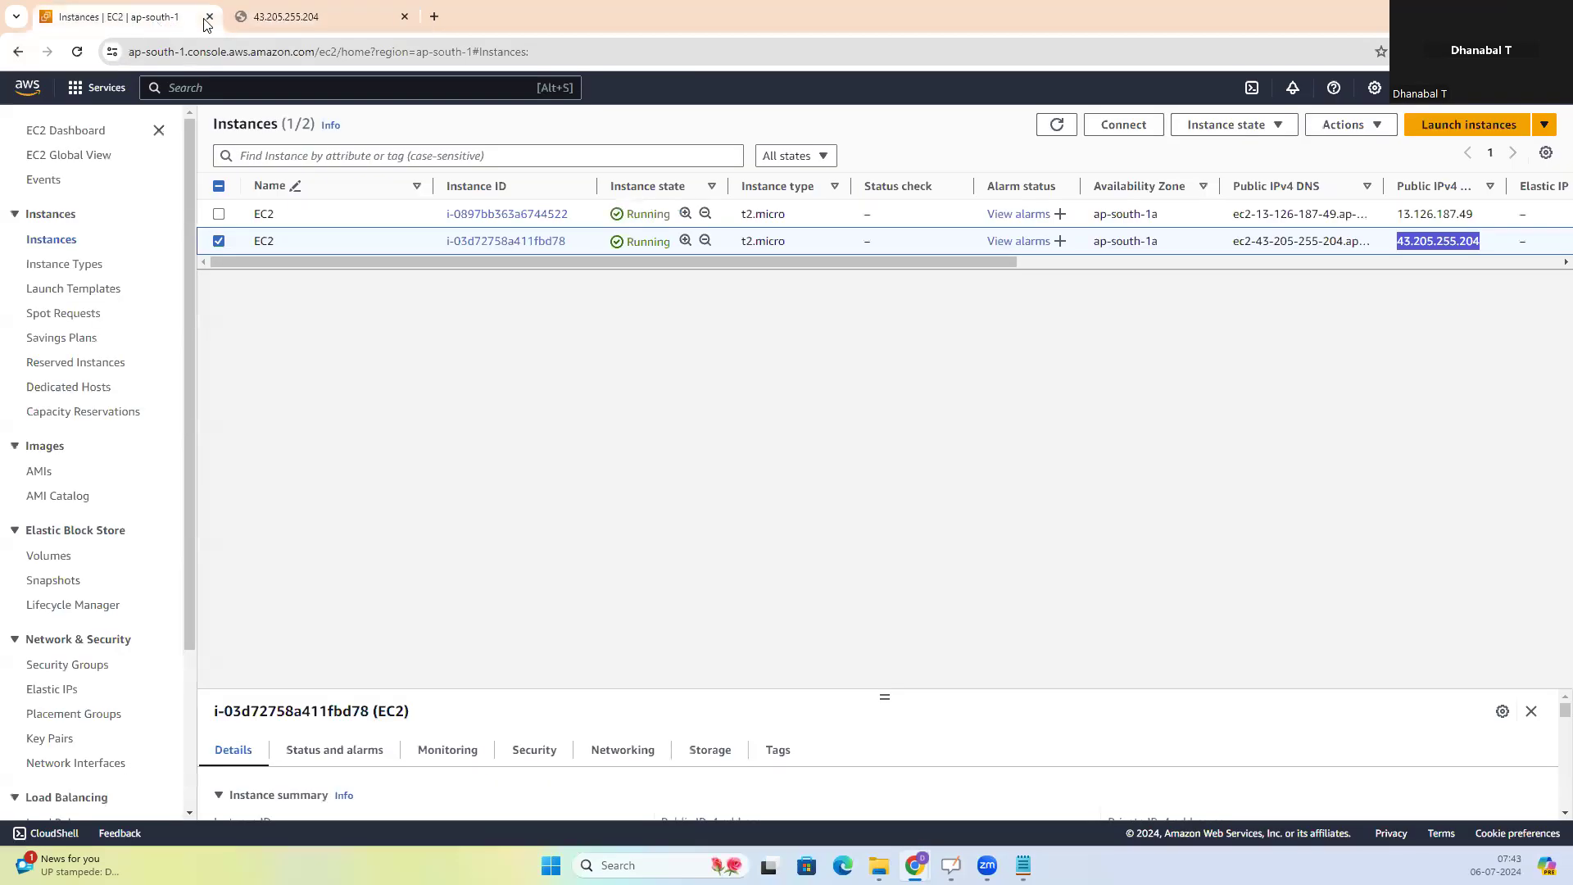
click(939, 370)
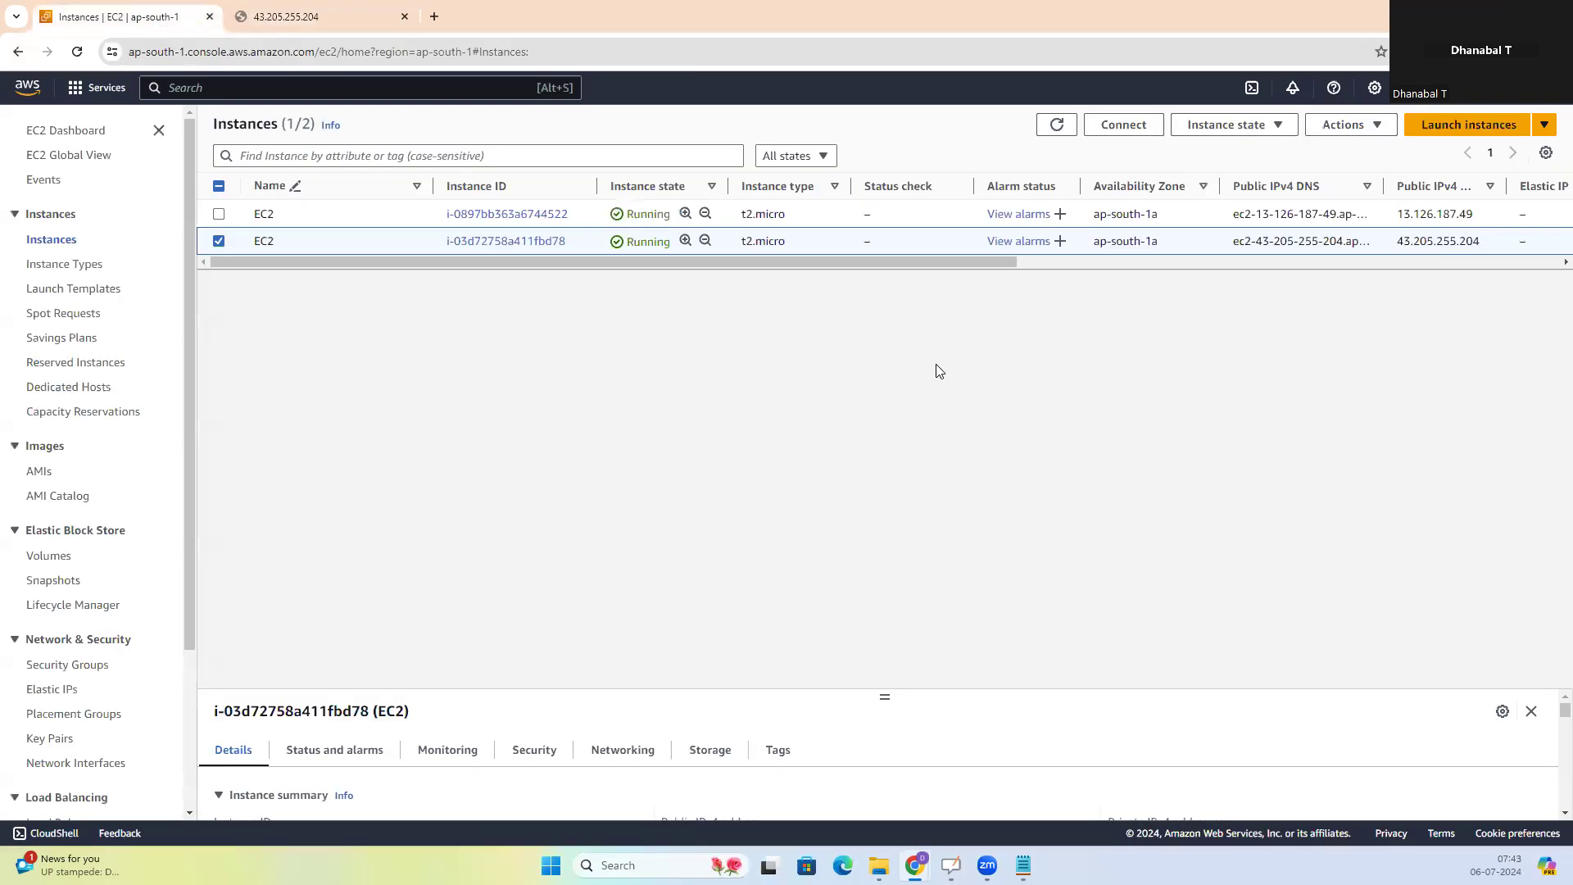
click(1060, 129)
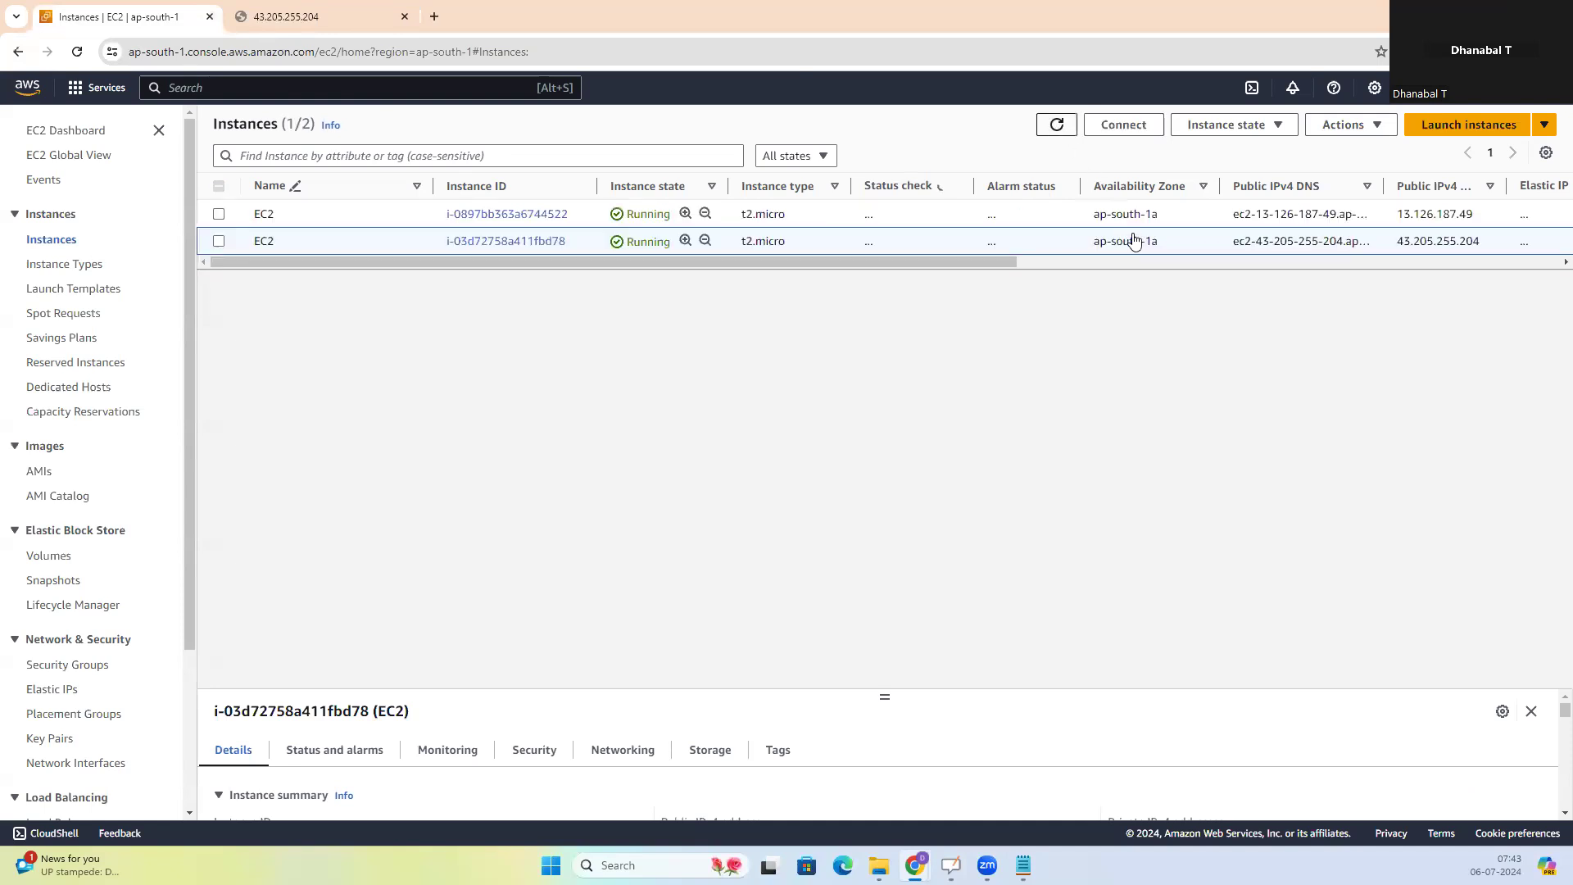
click(285, 16)
click(261, 50)
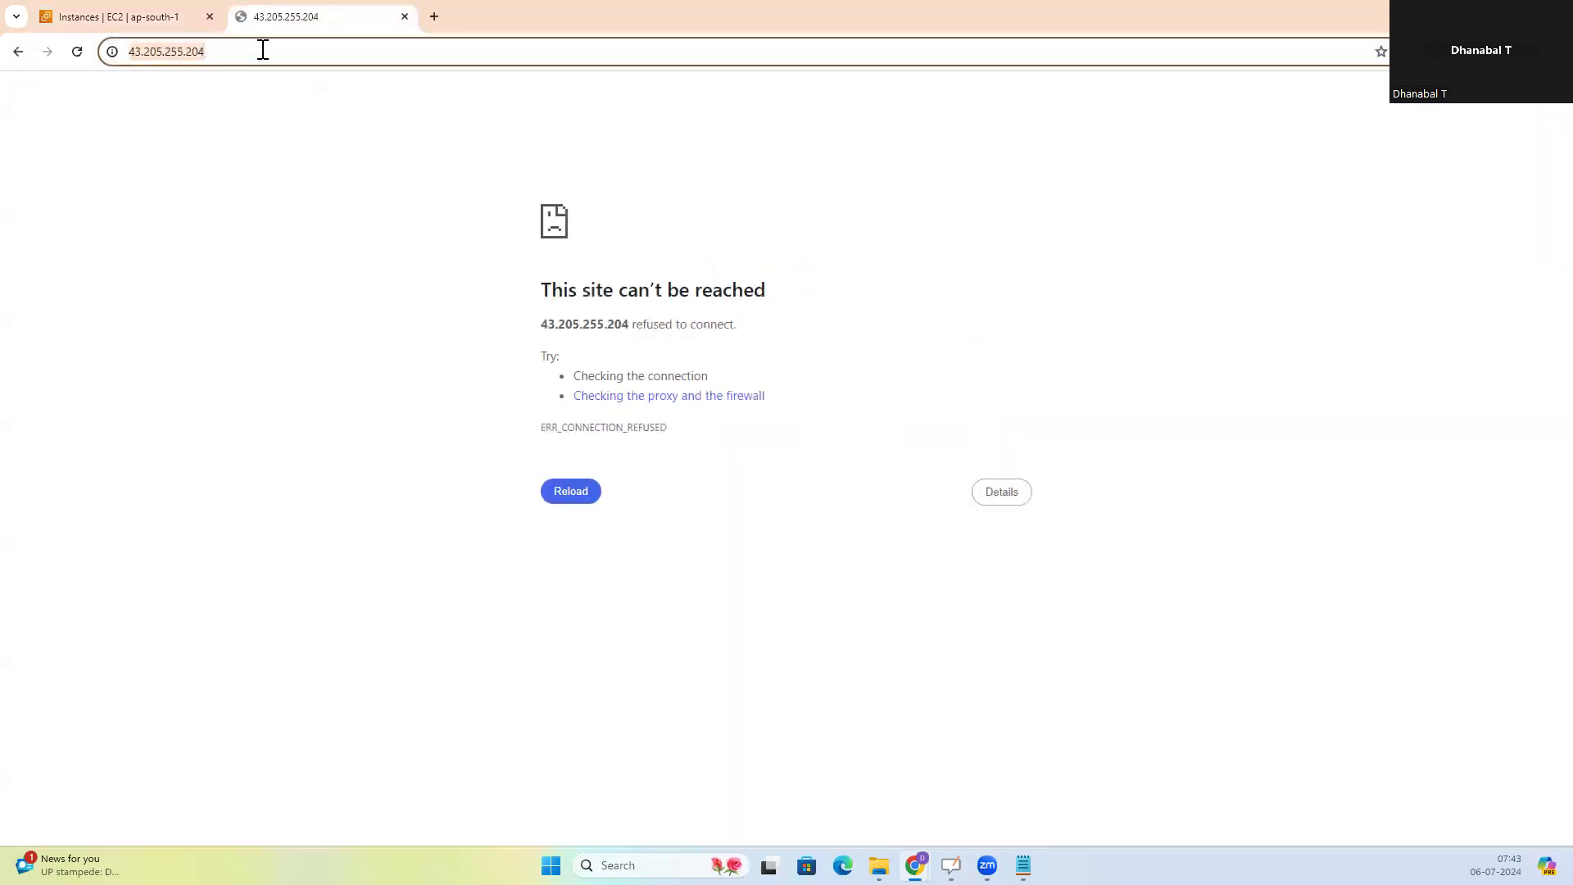
key(Return)
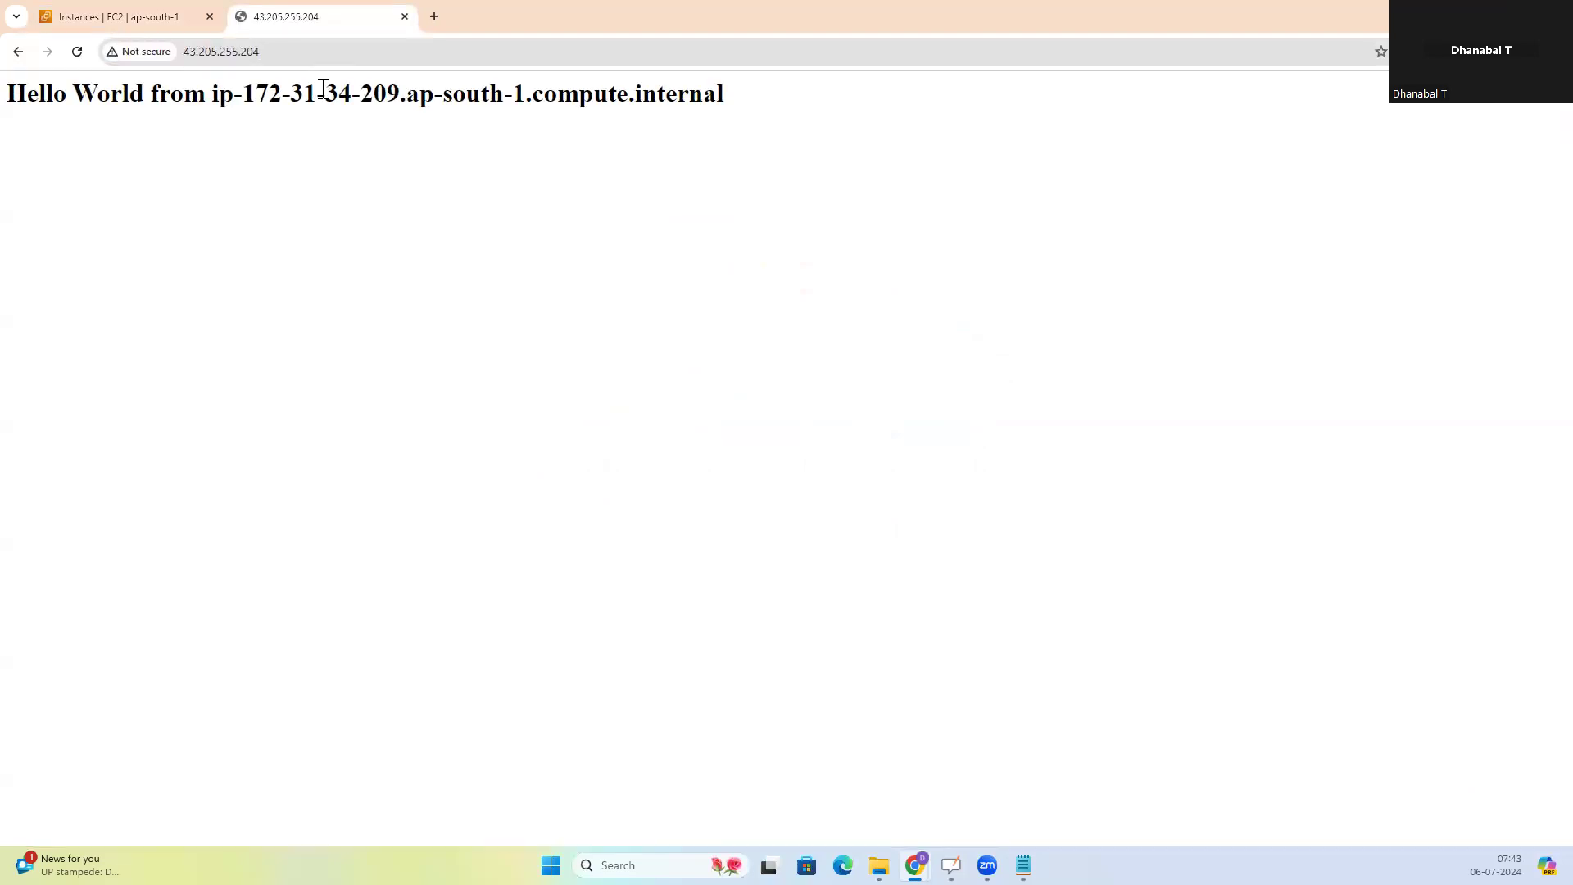
Examine the Hello World message served by the second instance, highlighting the host name and the IP address in it
drag(14, 91, 779, 98)
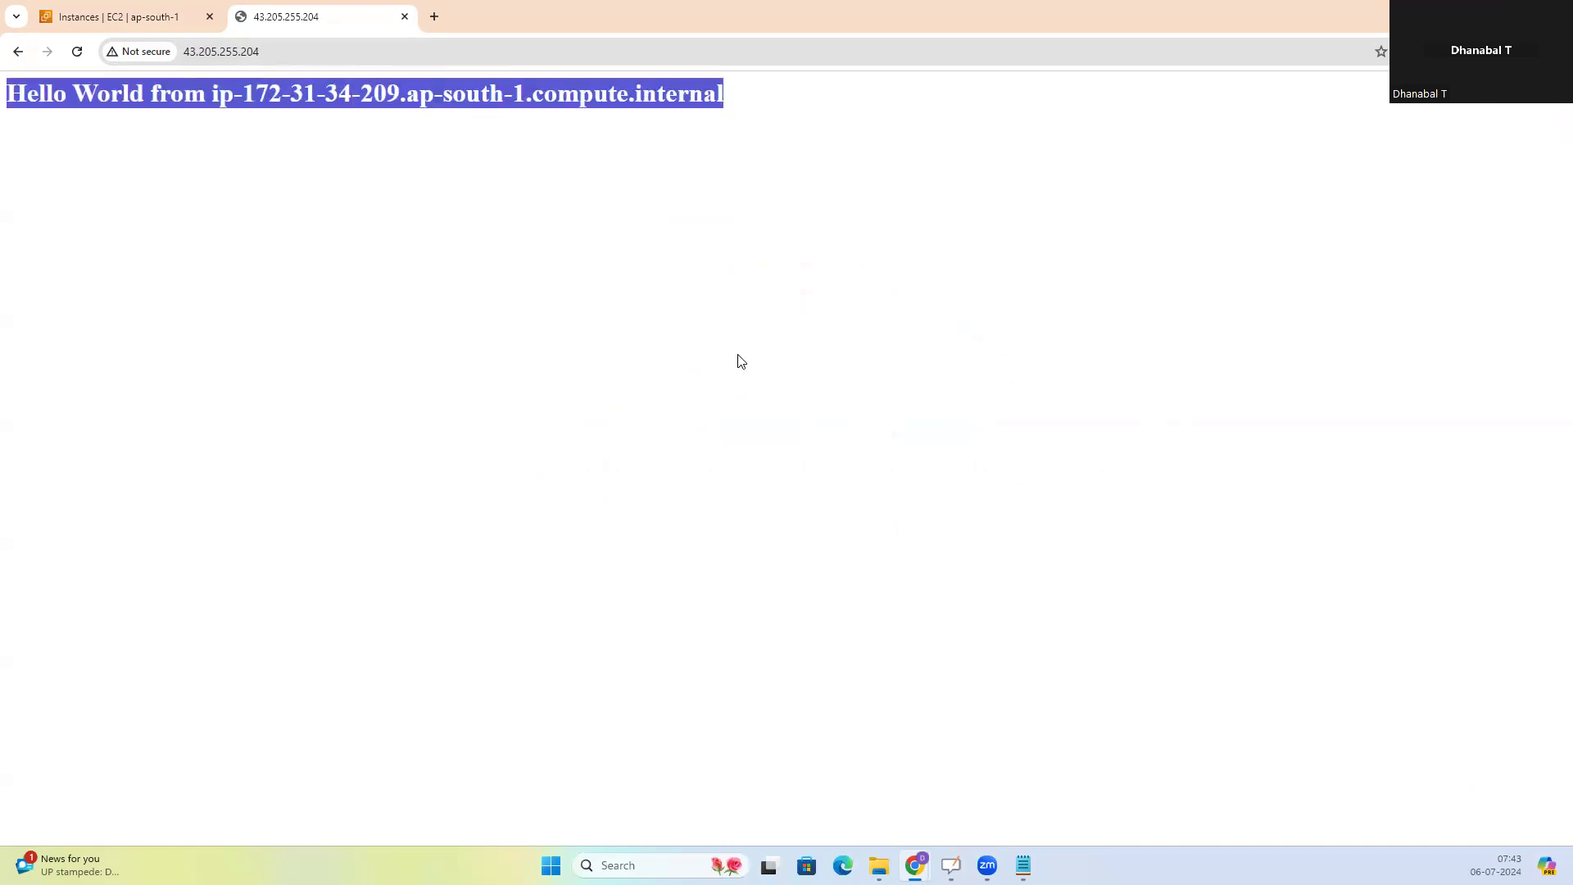
click(547, 217)
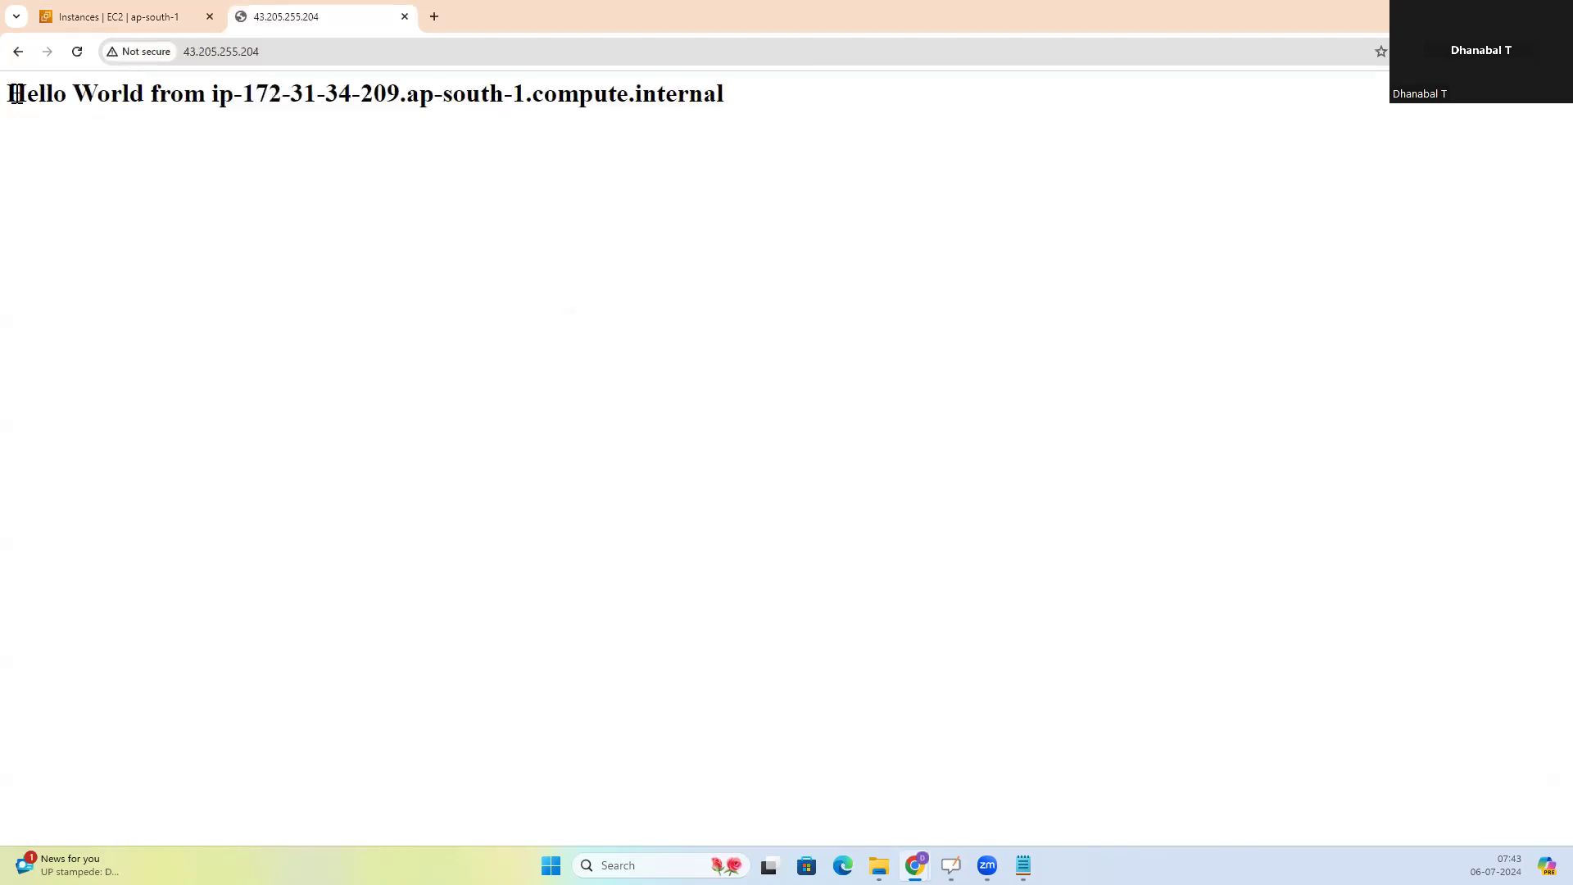
drag(16, 93, 238, 172)
click(177, 159)
click(238, 172)
drag(217, 95, 725, 110)
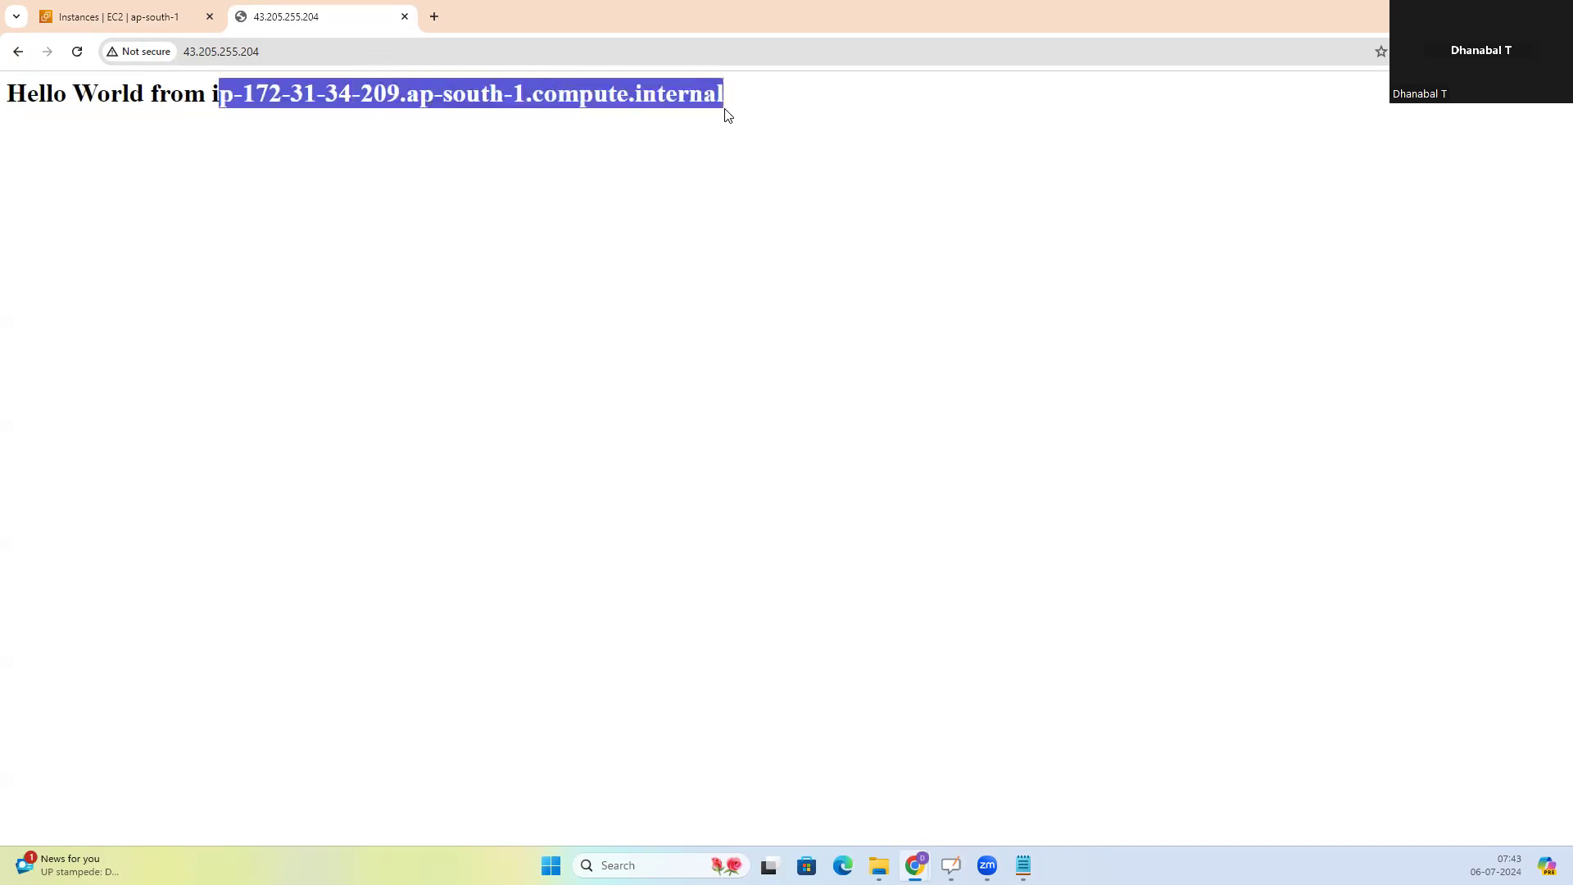
click(567, 190)
drag(244, 92, 395, 87)
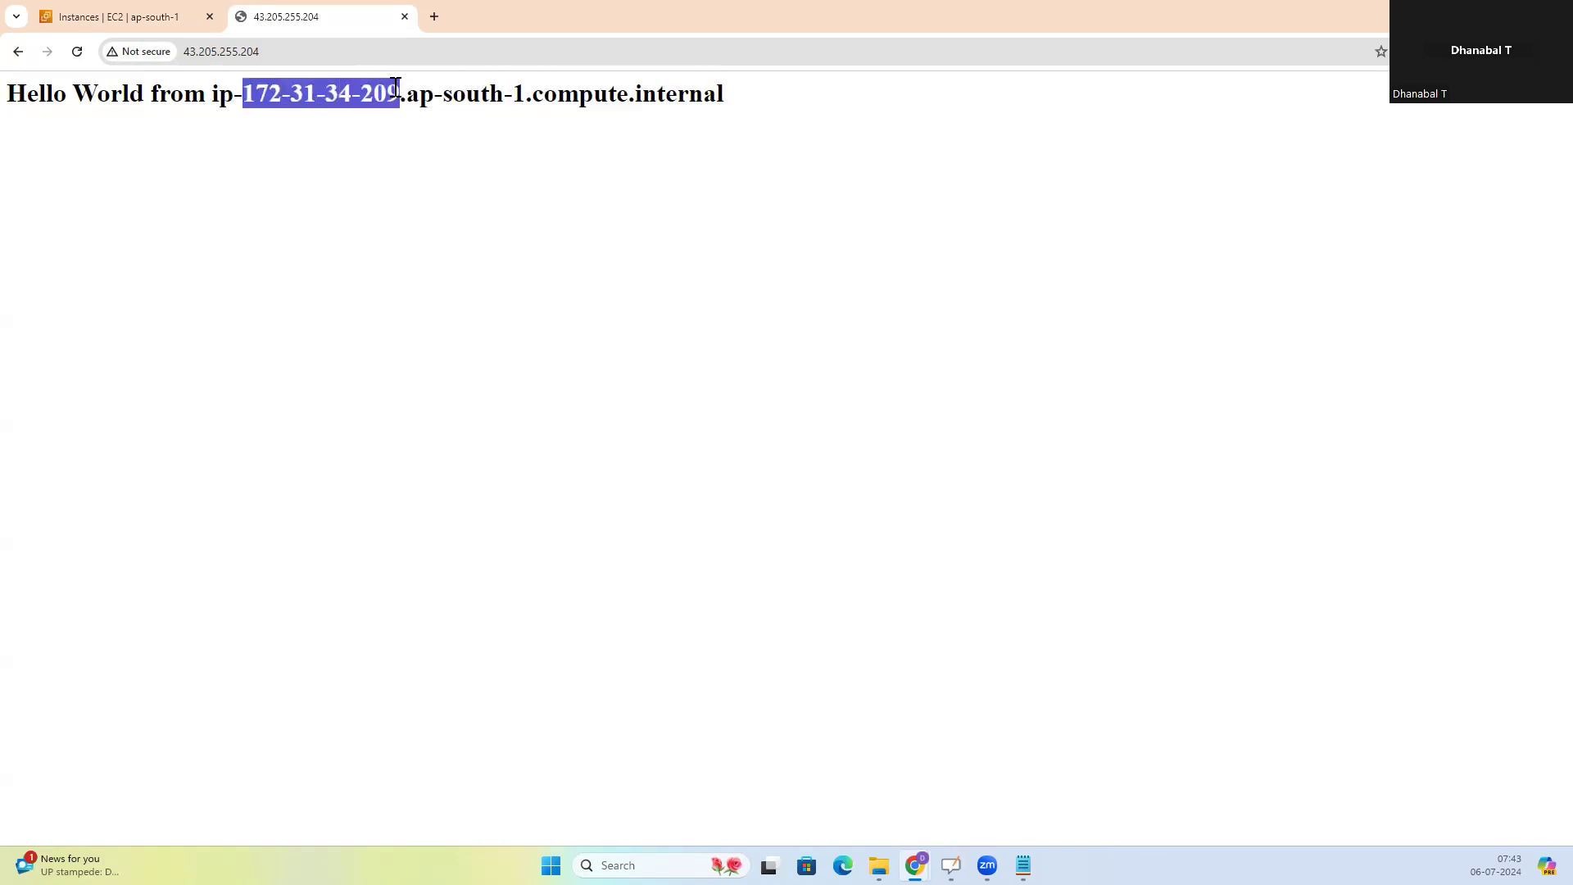
Open the details of the instance with public address 43.205.255.204 and compare its private IPv4 address with its web page message
click(138, 16)
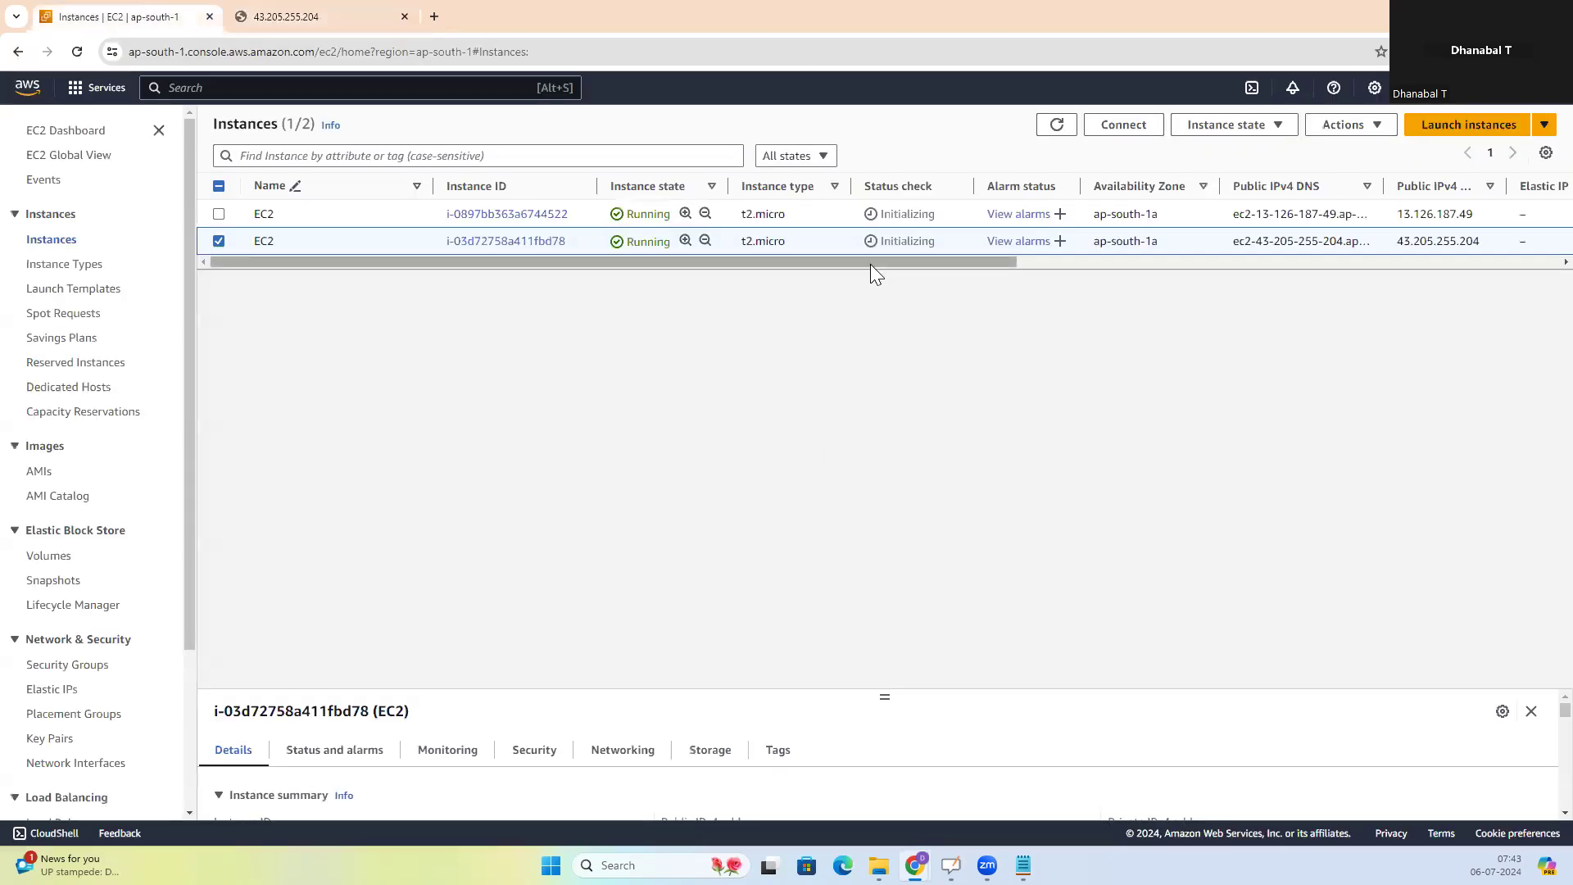
drag(987, 262, 1294, 262)
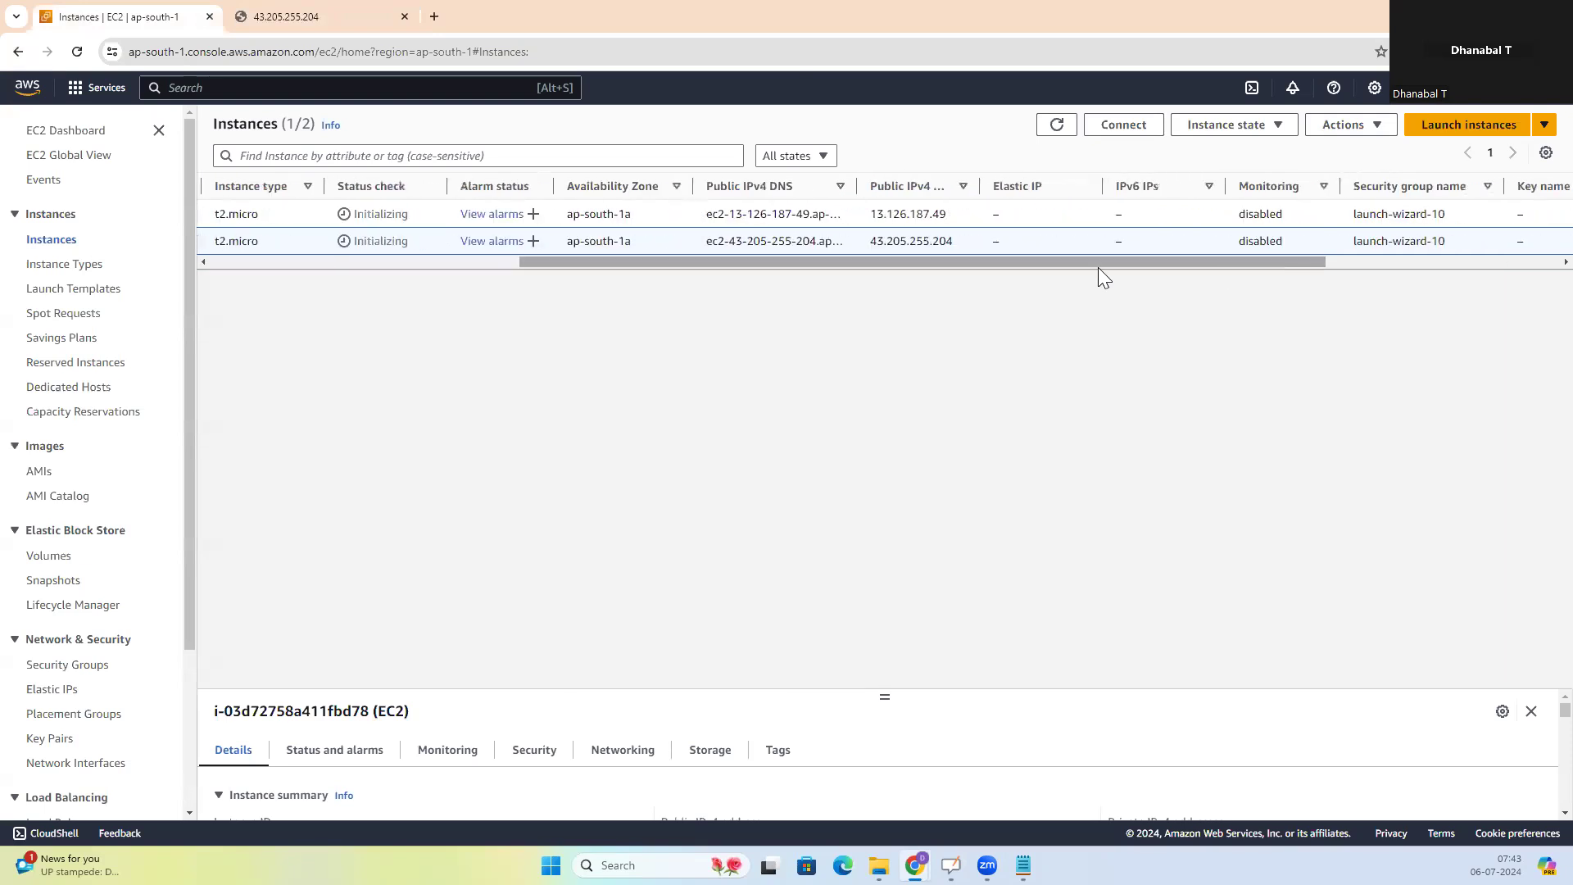
drag(599, 261, 246, 251)
click(510, 242)
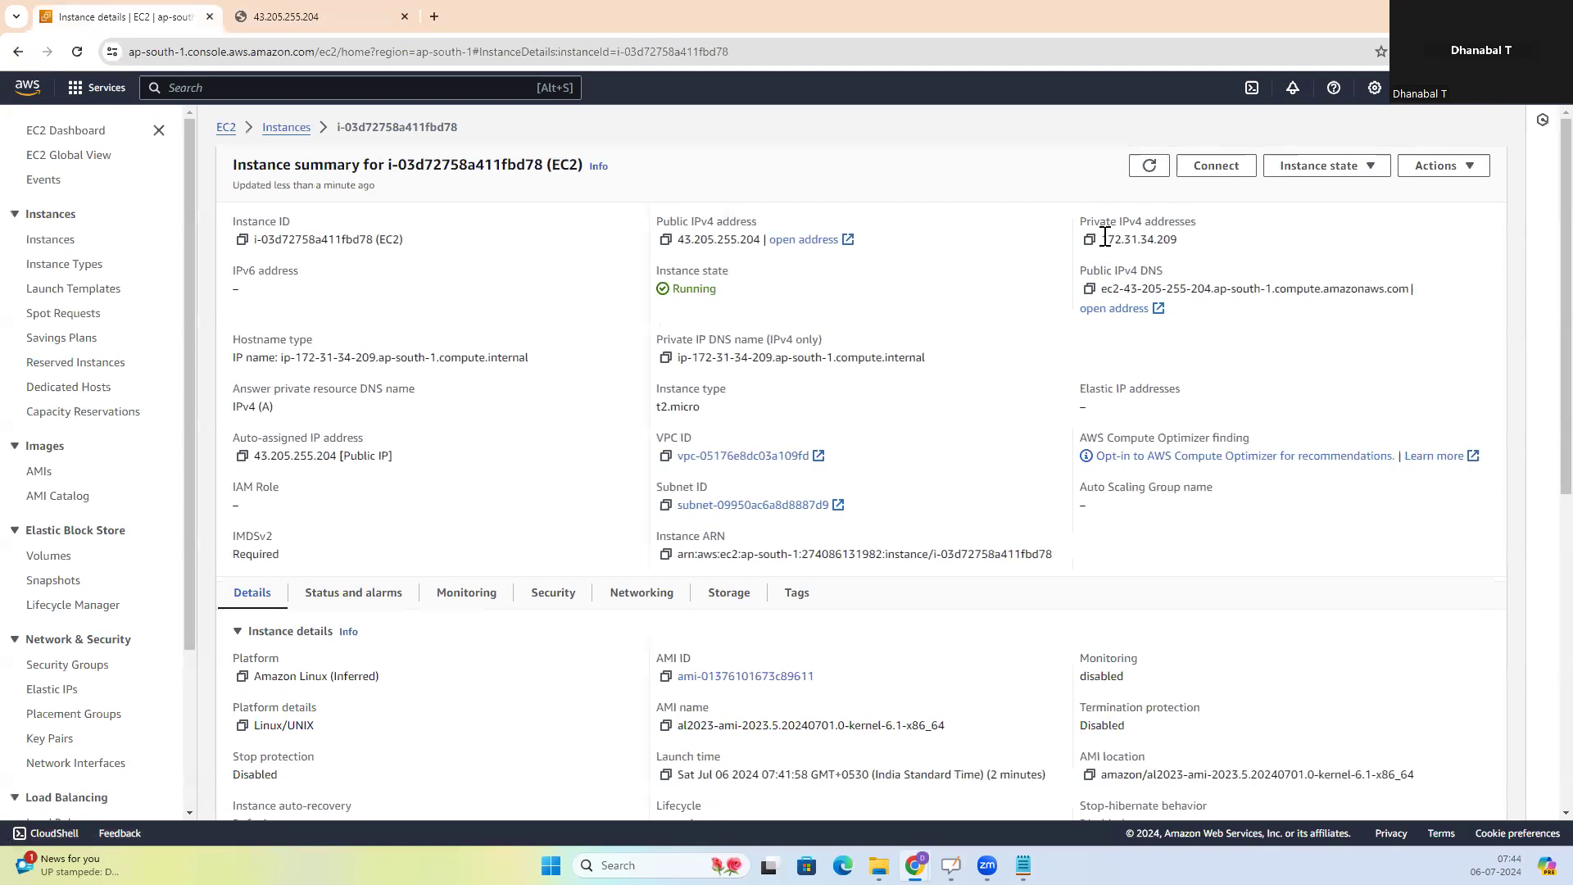
drag(1105, 237, 1195, 255)
click(1194, 255)
key(ctrl+Tab)
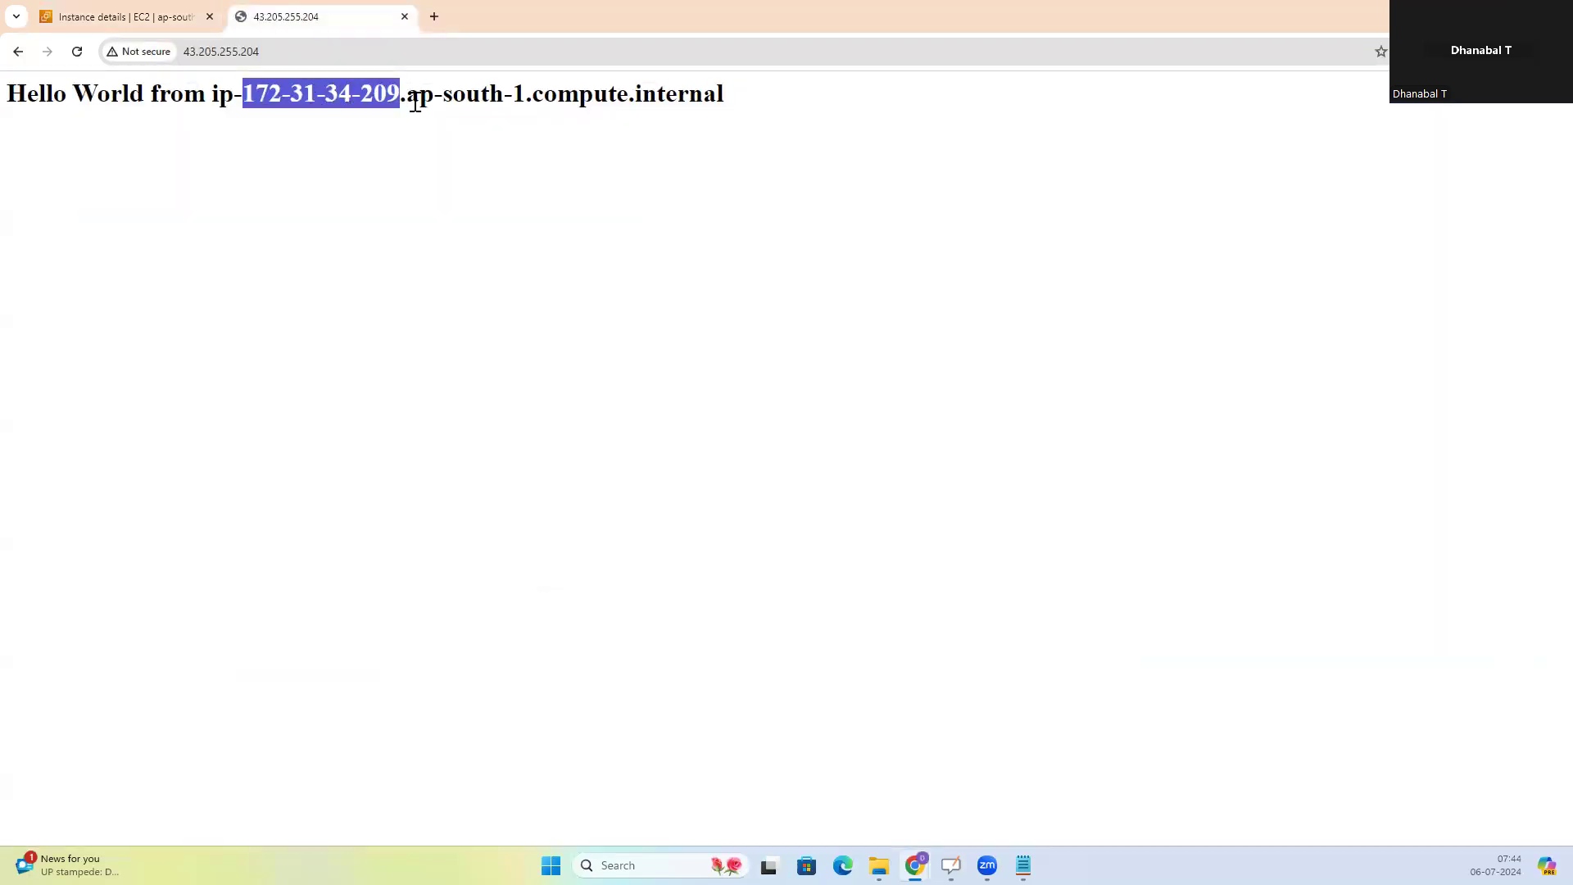
click(155, 18)
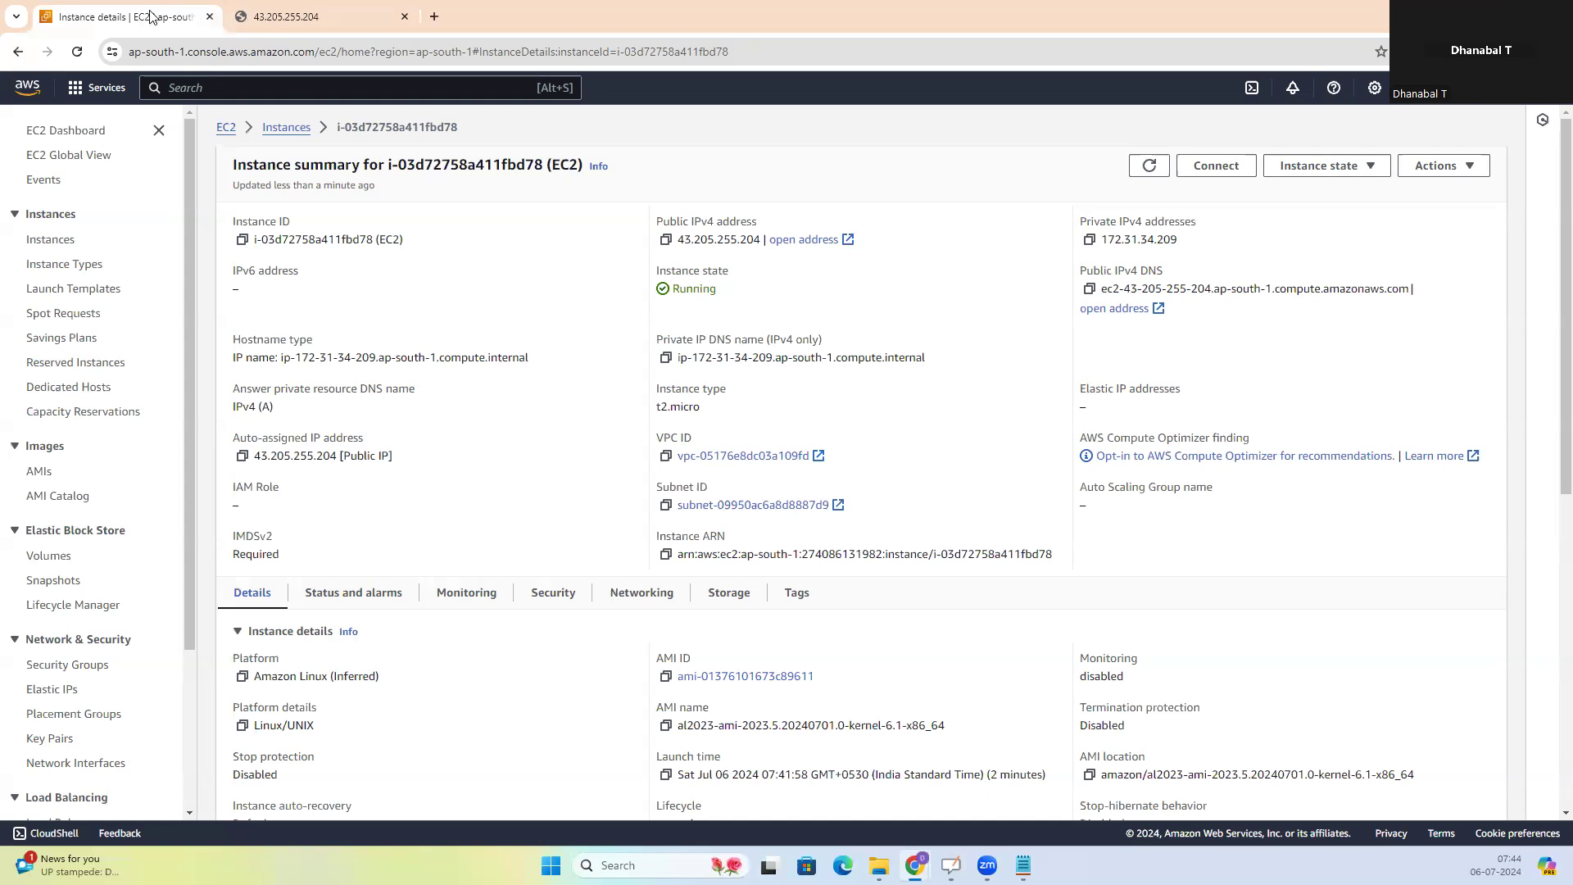
Return to the instances list and open the first instance's public IPv4 address, 13.126.187.49, in a new browser tab
click(16, 54)
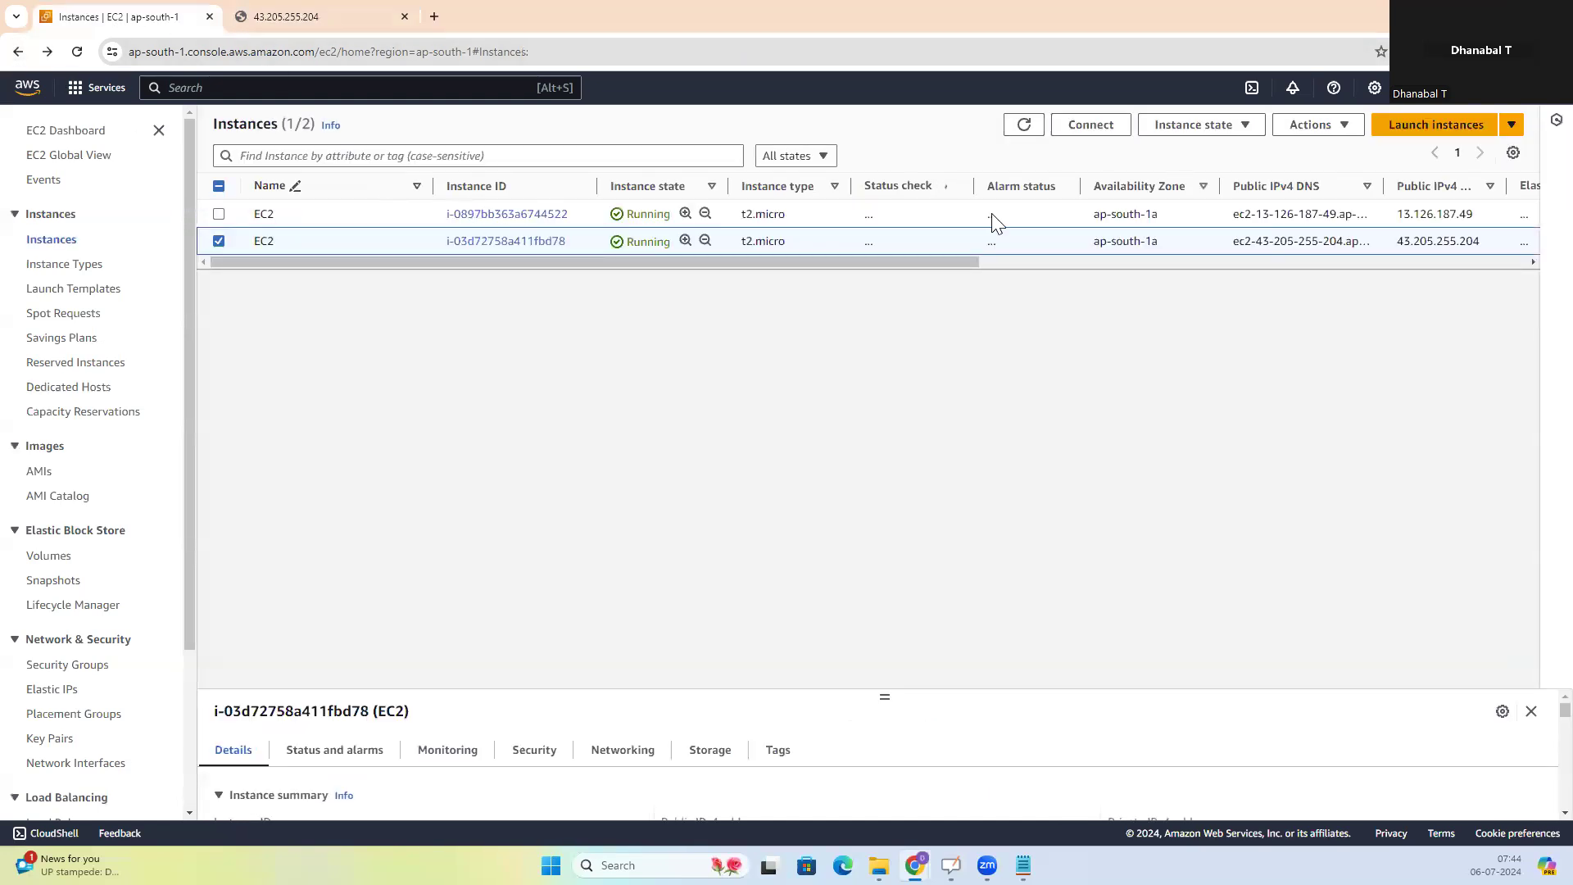
drag(1397, 216, 1492, 219)
key(ctrl+c)
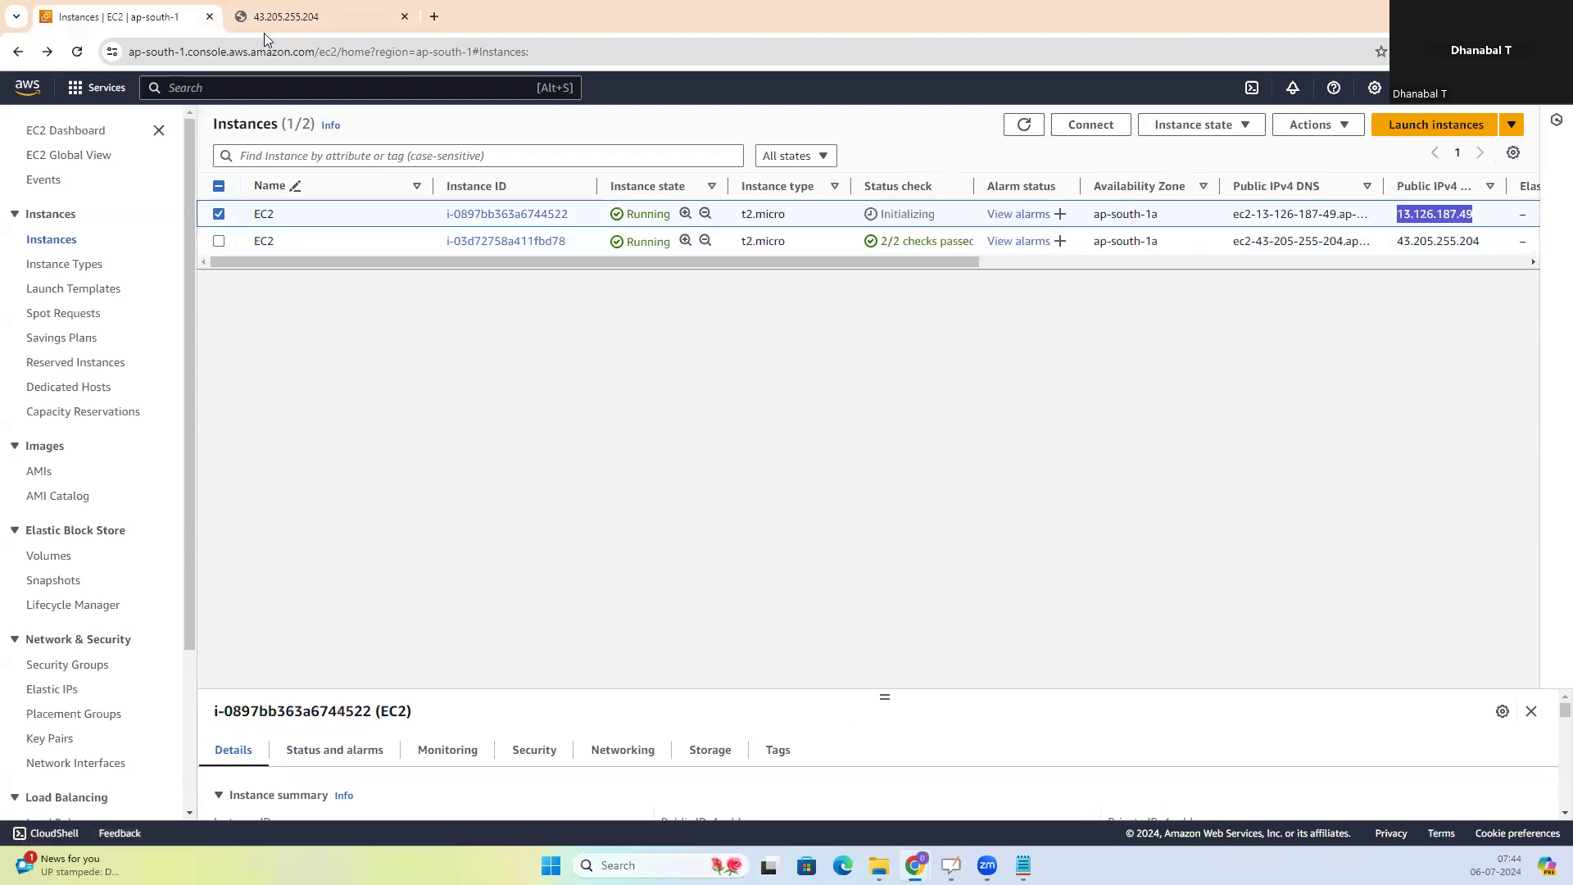
click(434, 16)
click(481, 52)
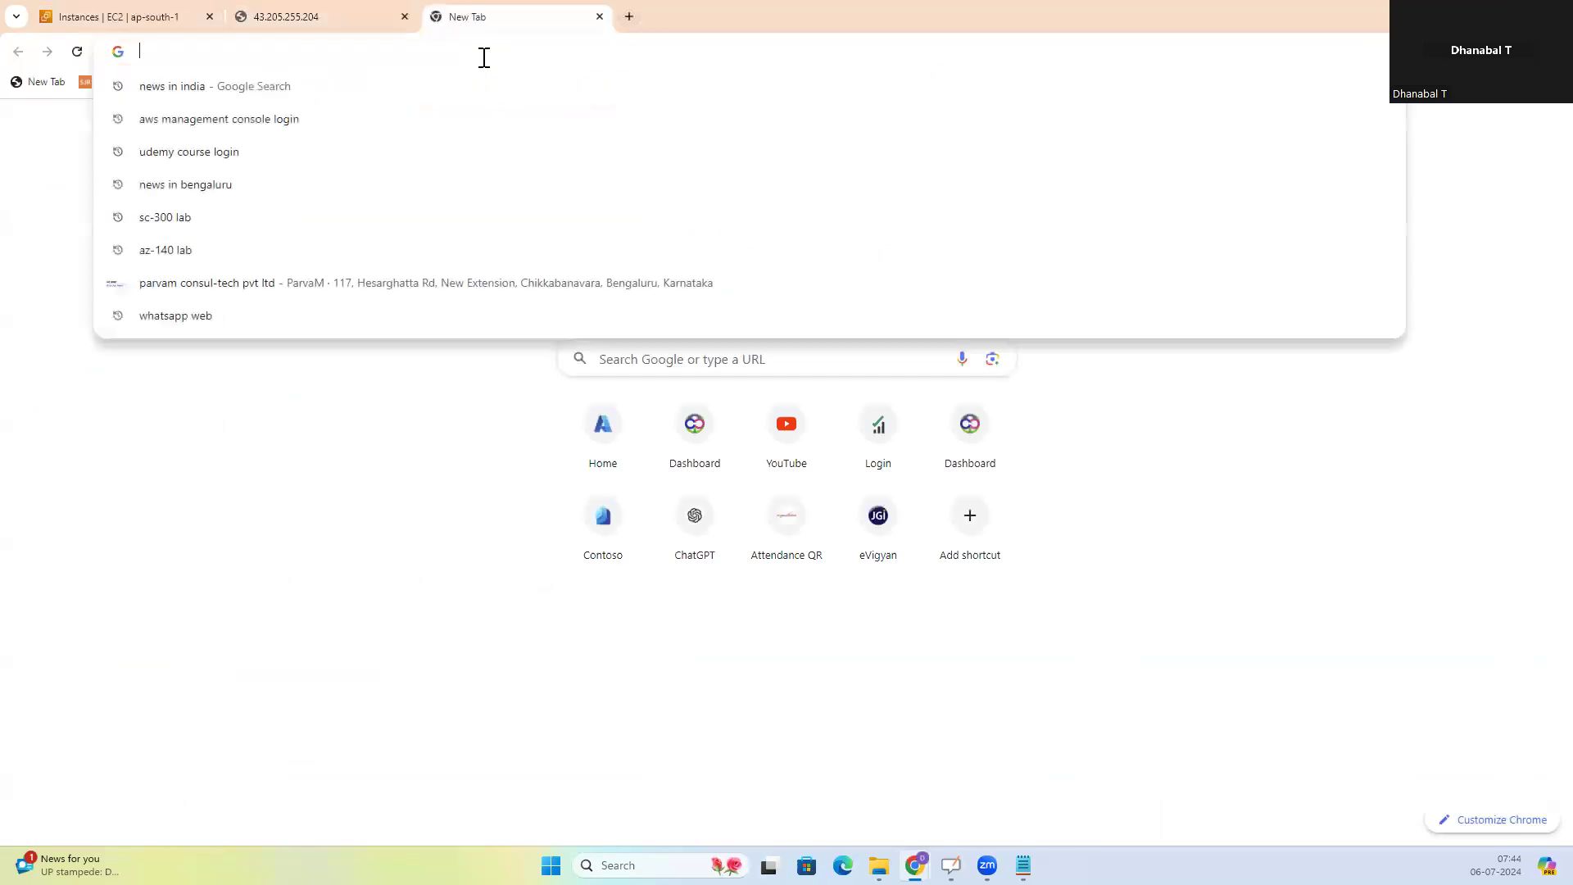
key(ctrl+v)
key(Return)
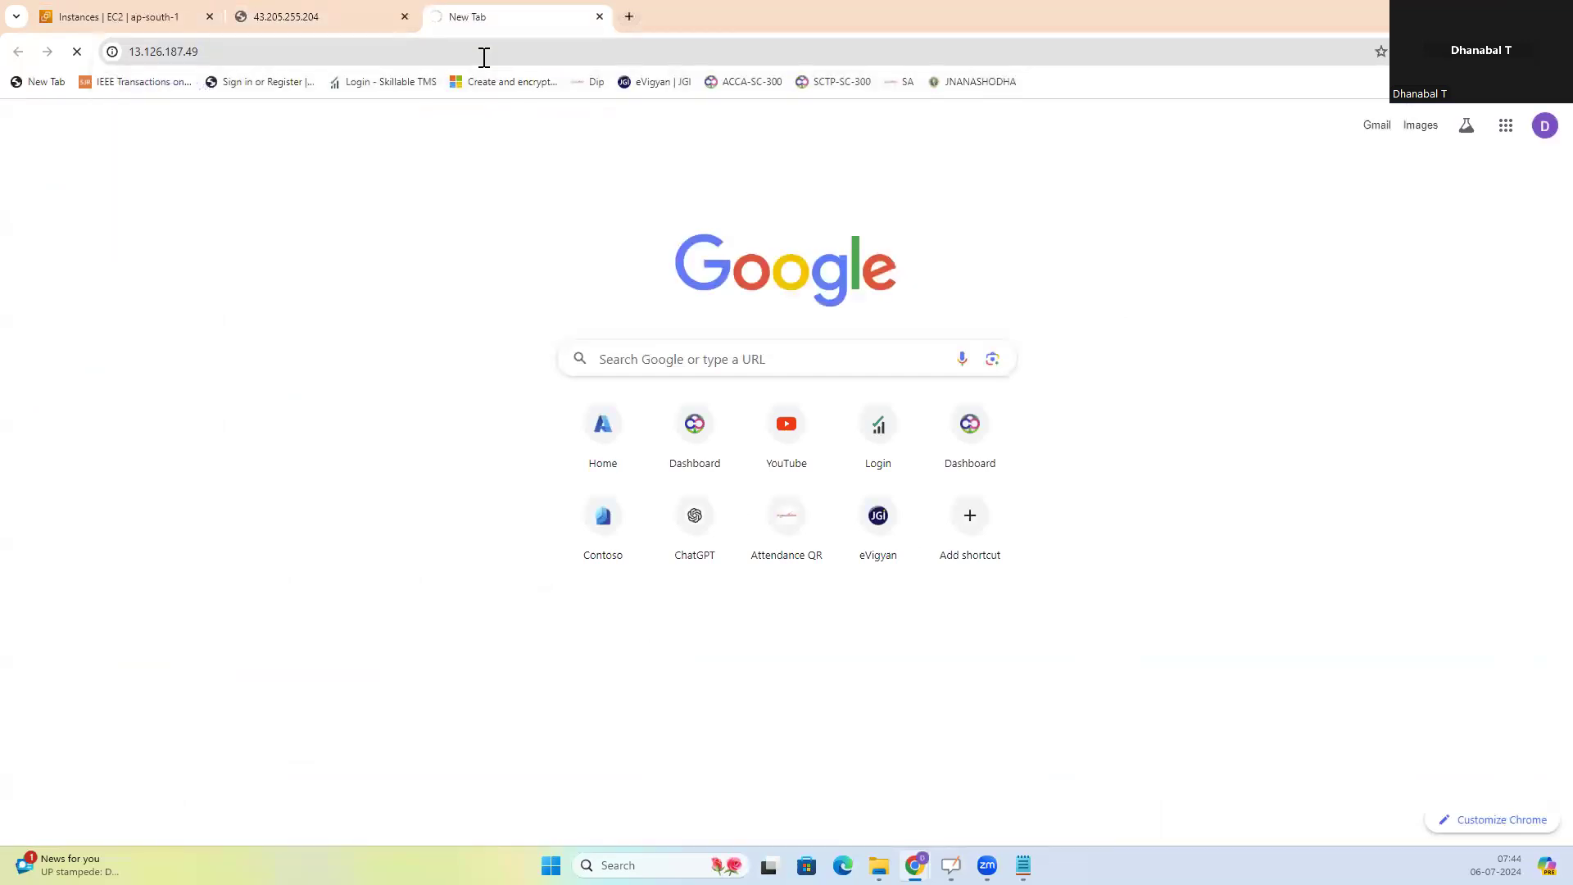
Compare the Hello World pages of the two instances, highlighting the last part of the IP address on the 13.126.187.49 page
click(279, 15)
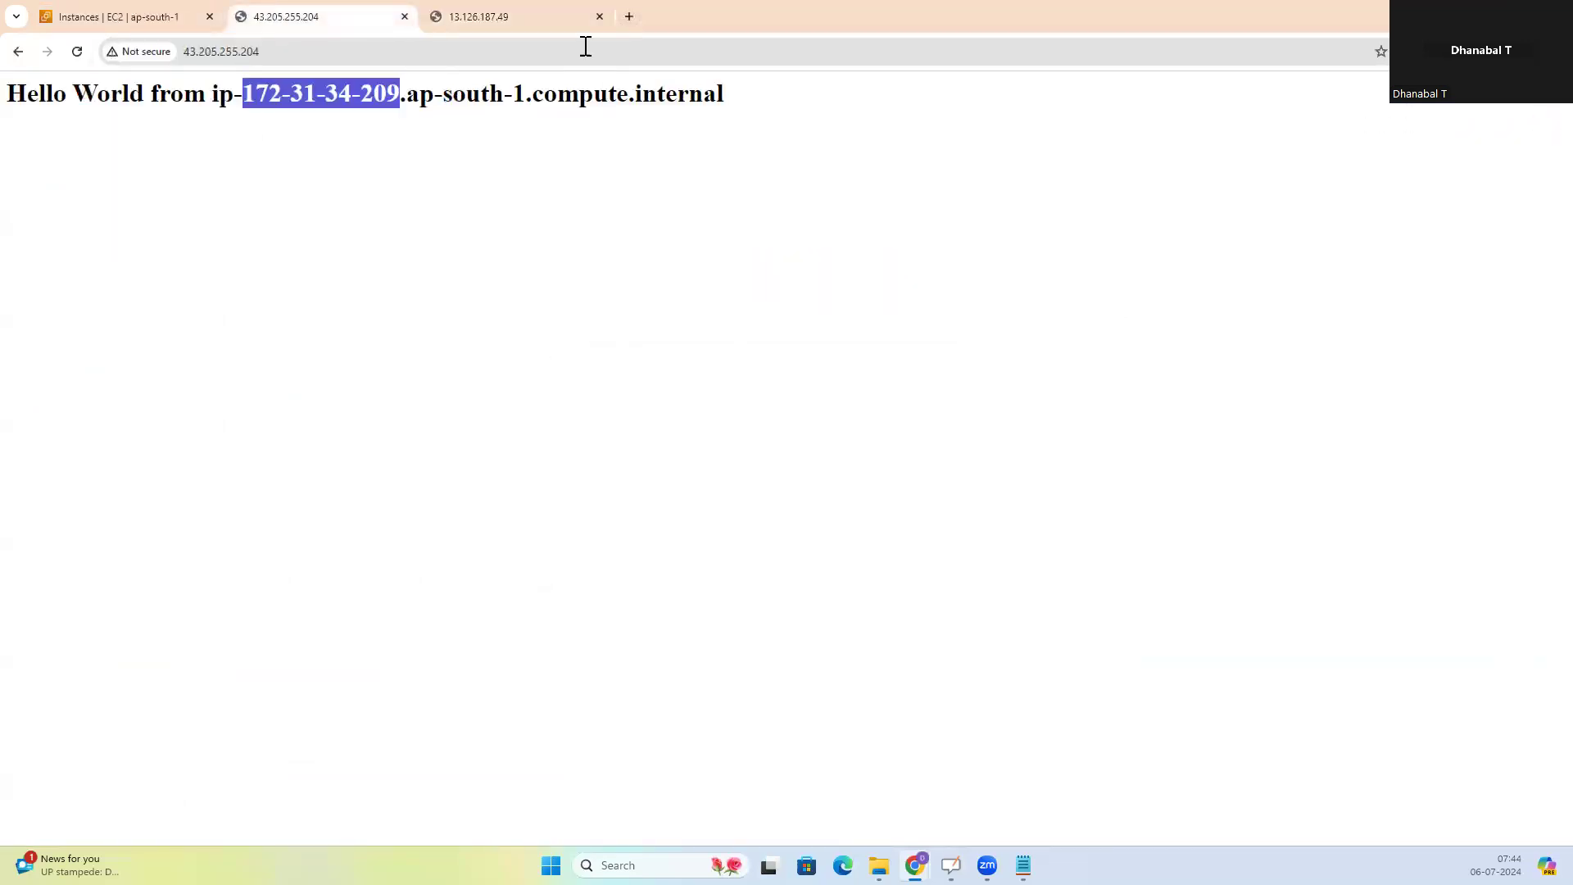
click(535, 17)
click(303, 19)
click(485, 19)
drag(361, 94, 407, 95)
Open the first instance's details and check its private IPv4 address against the message on the 13.126.187.49 page
click(172, 23)
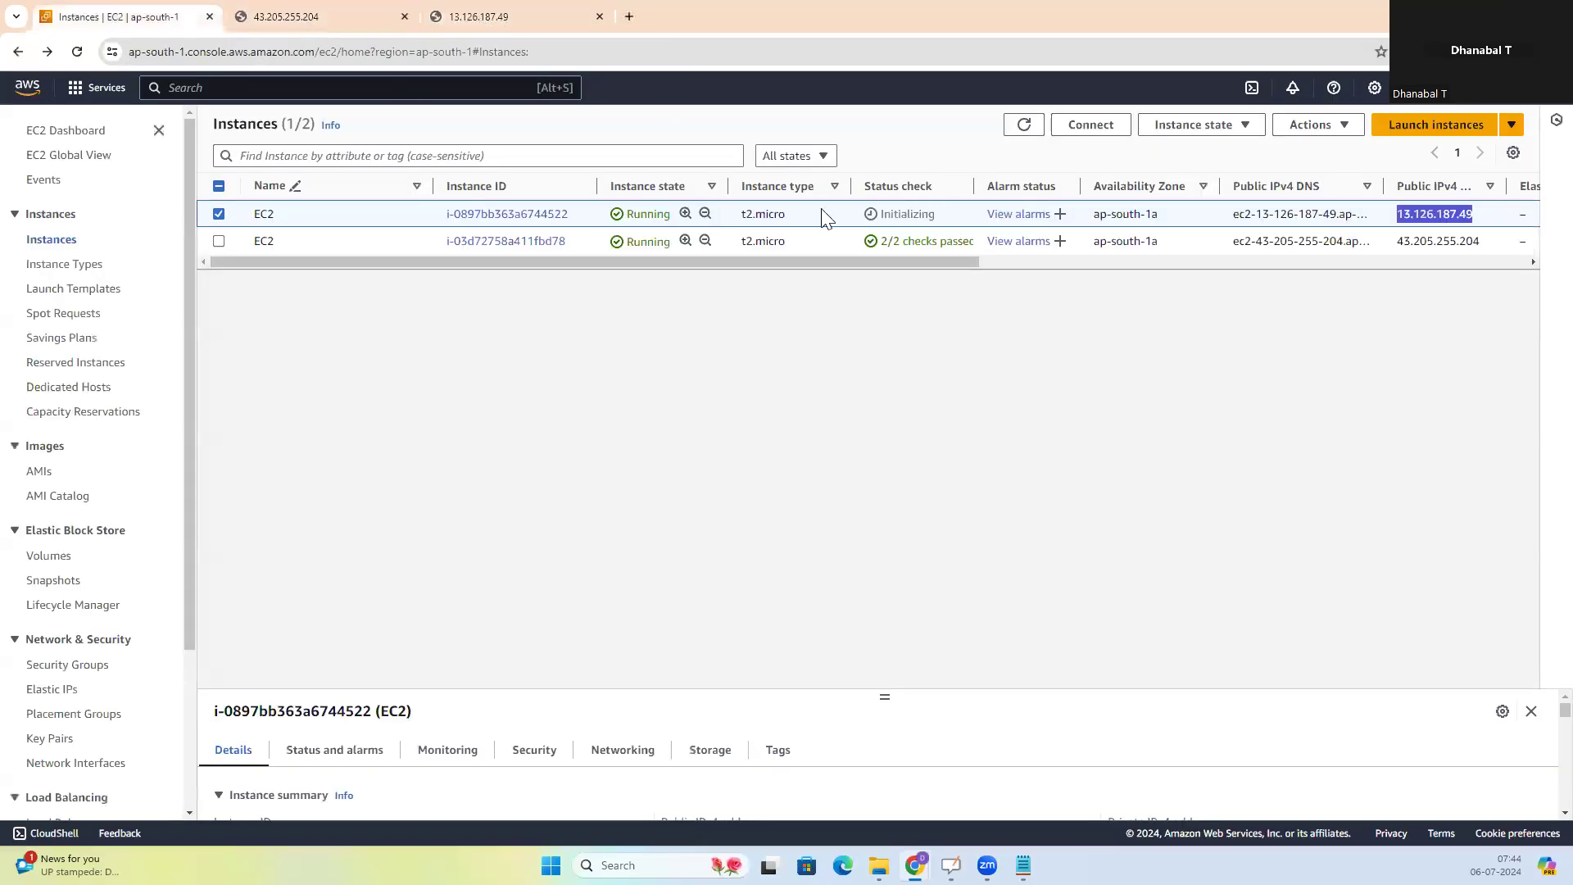
click(510, 216)
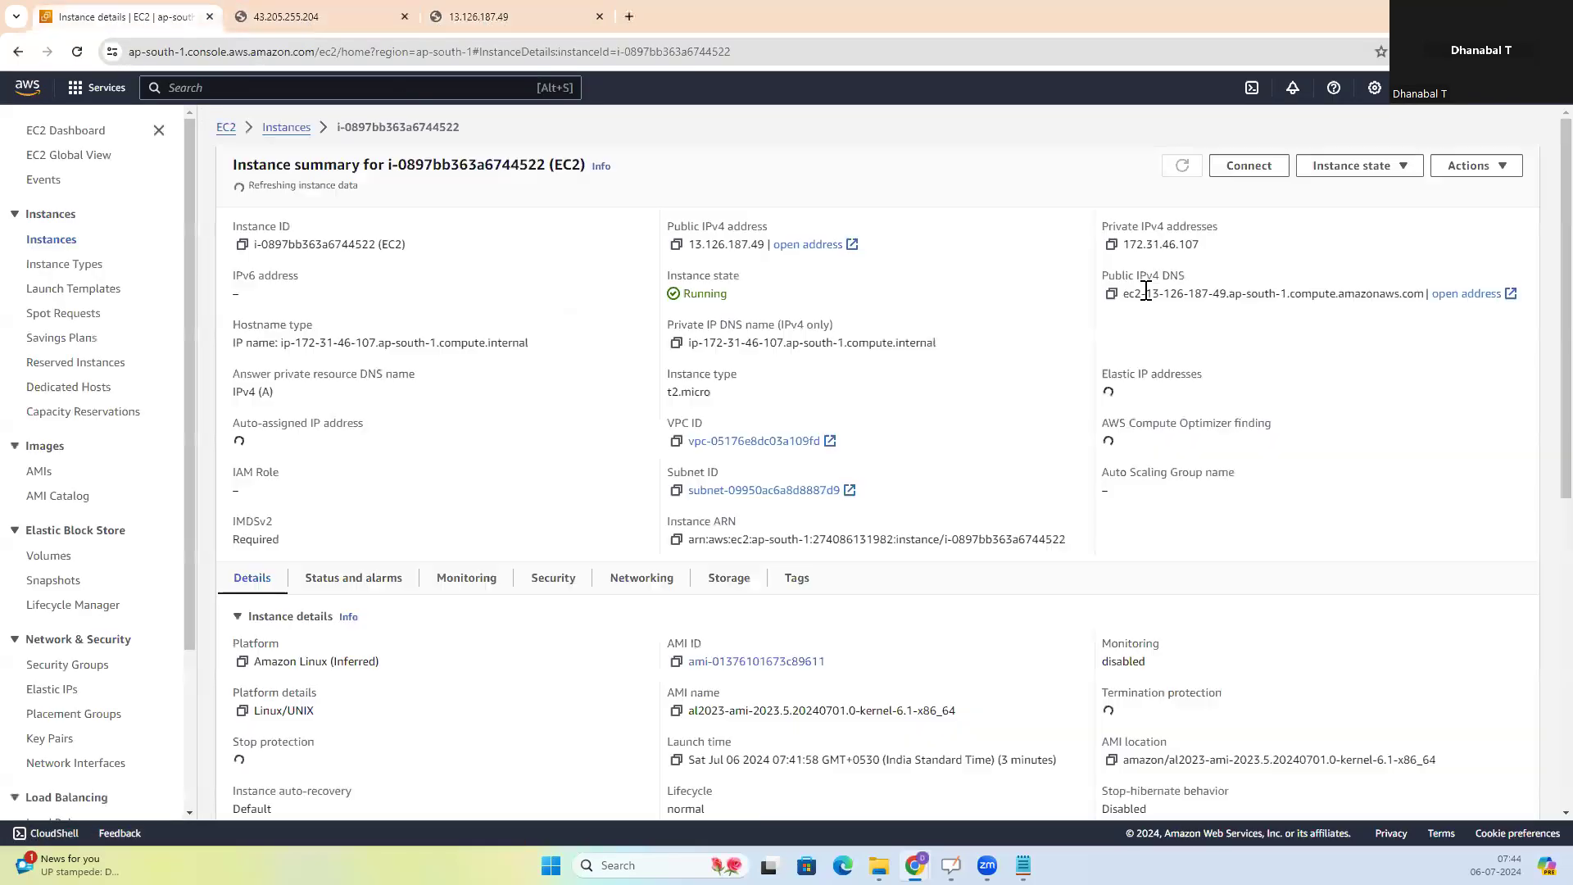
drag(1160, 244, 1178, 245)
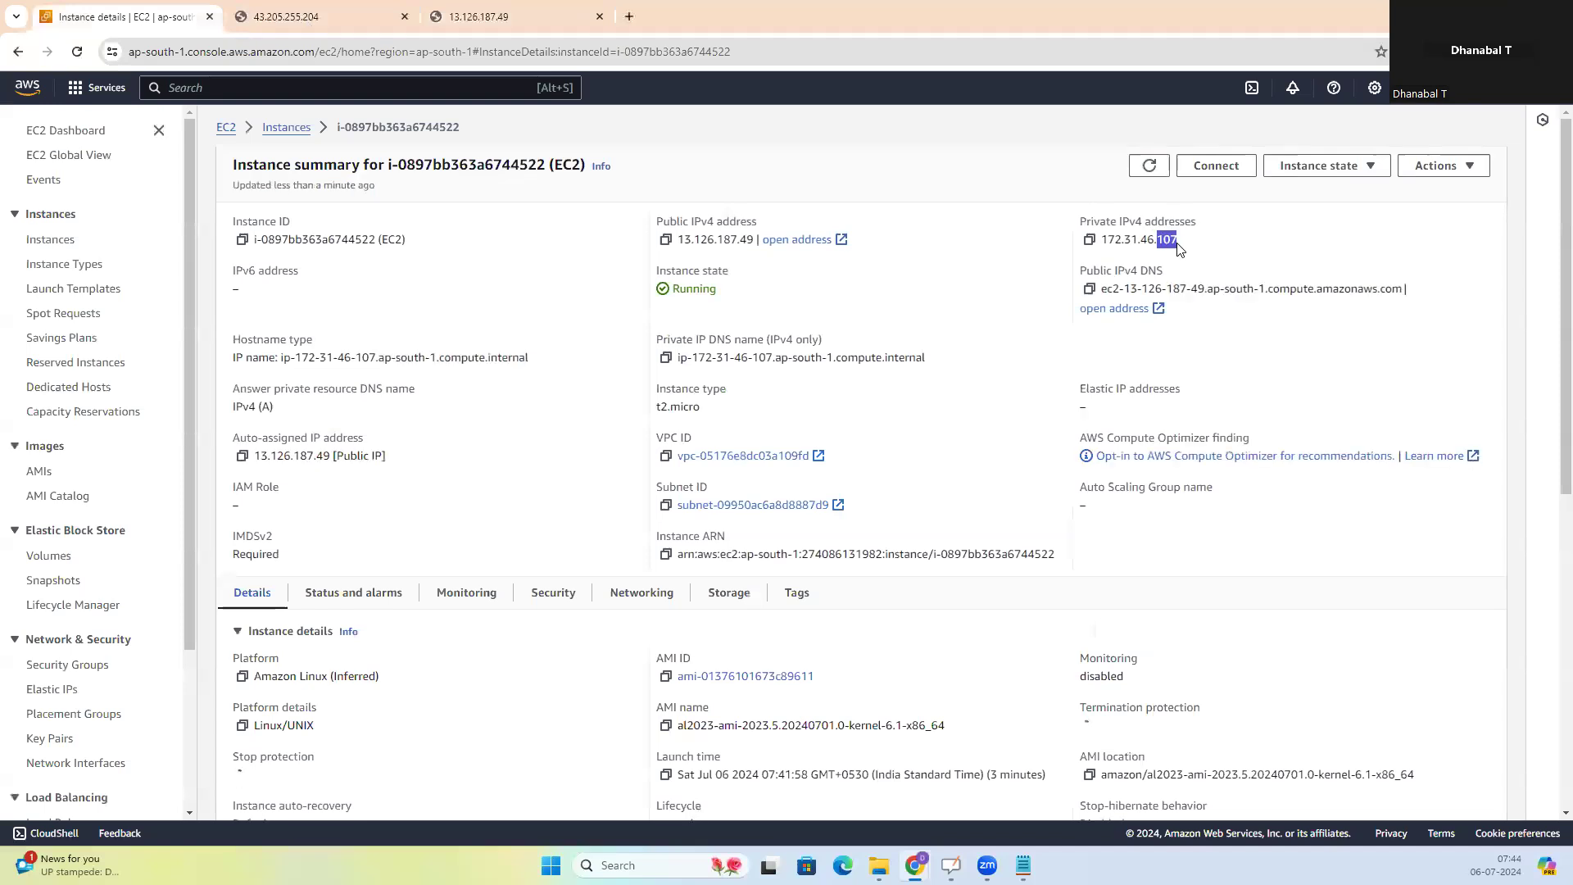
click(525, 20)
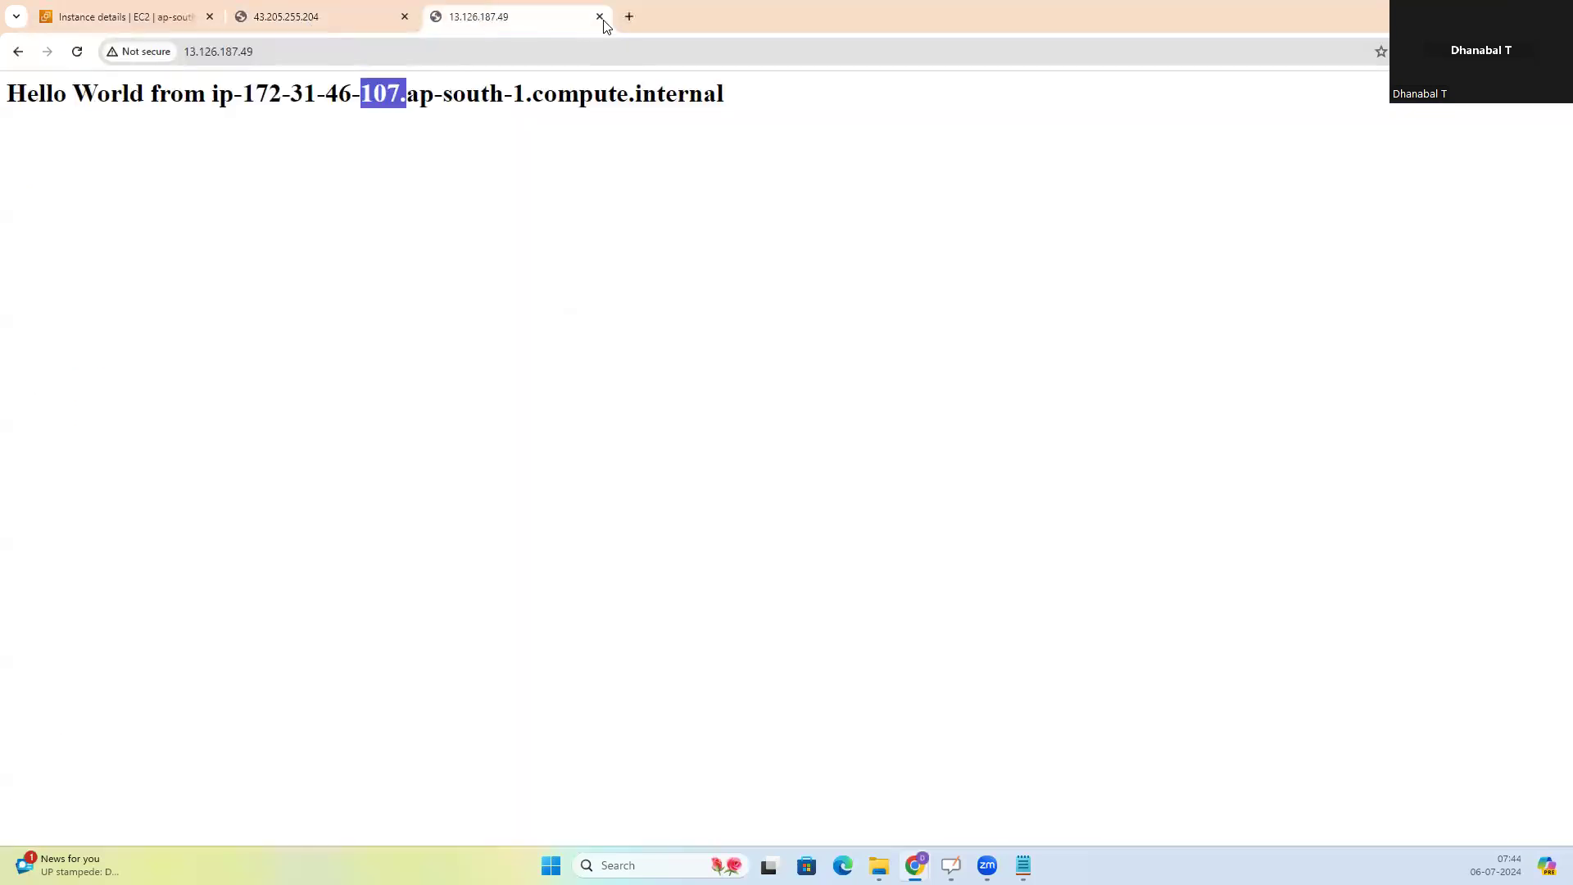
Close both web server pages and review the load balancer diagram on the whiteboard before returning to the AWS console
click(600, 18)
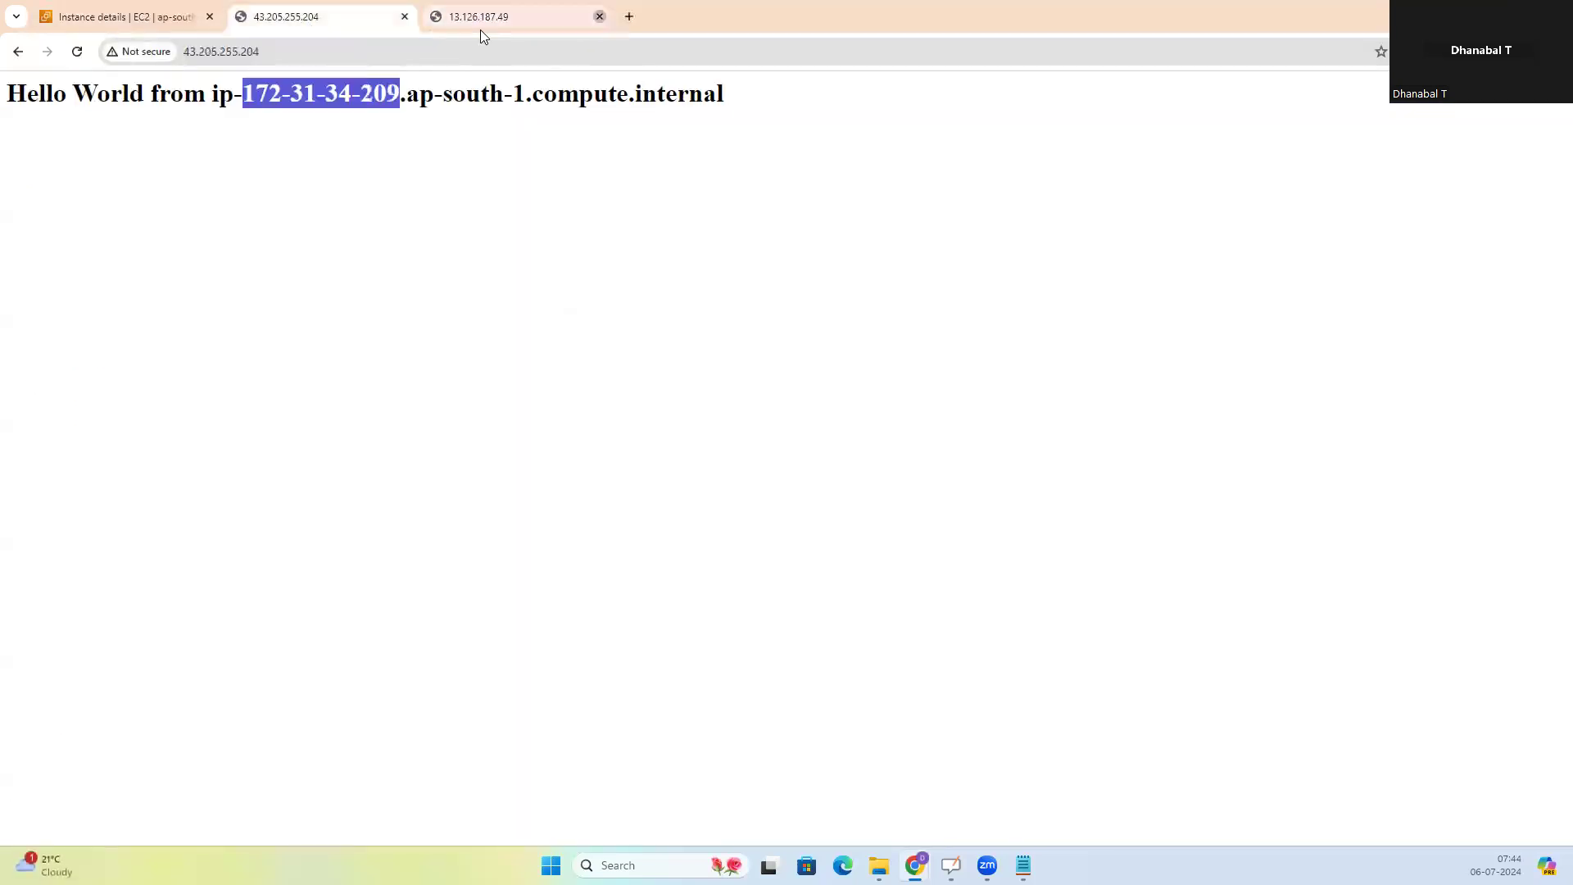
click(405, 16)
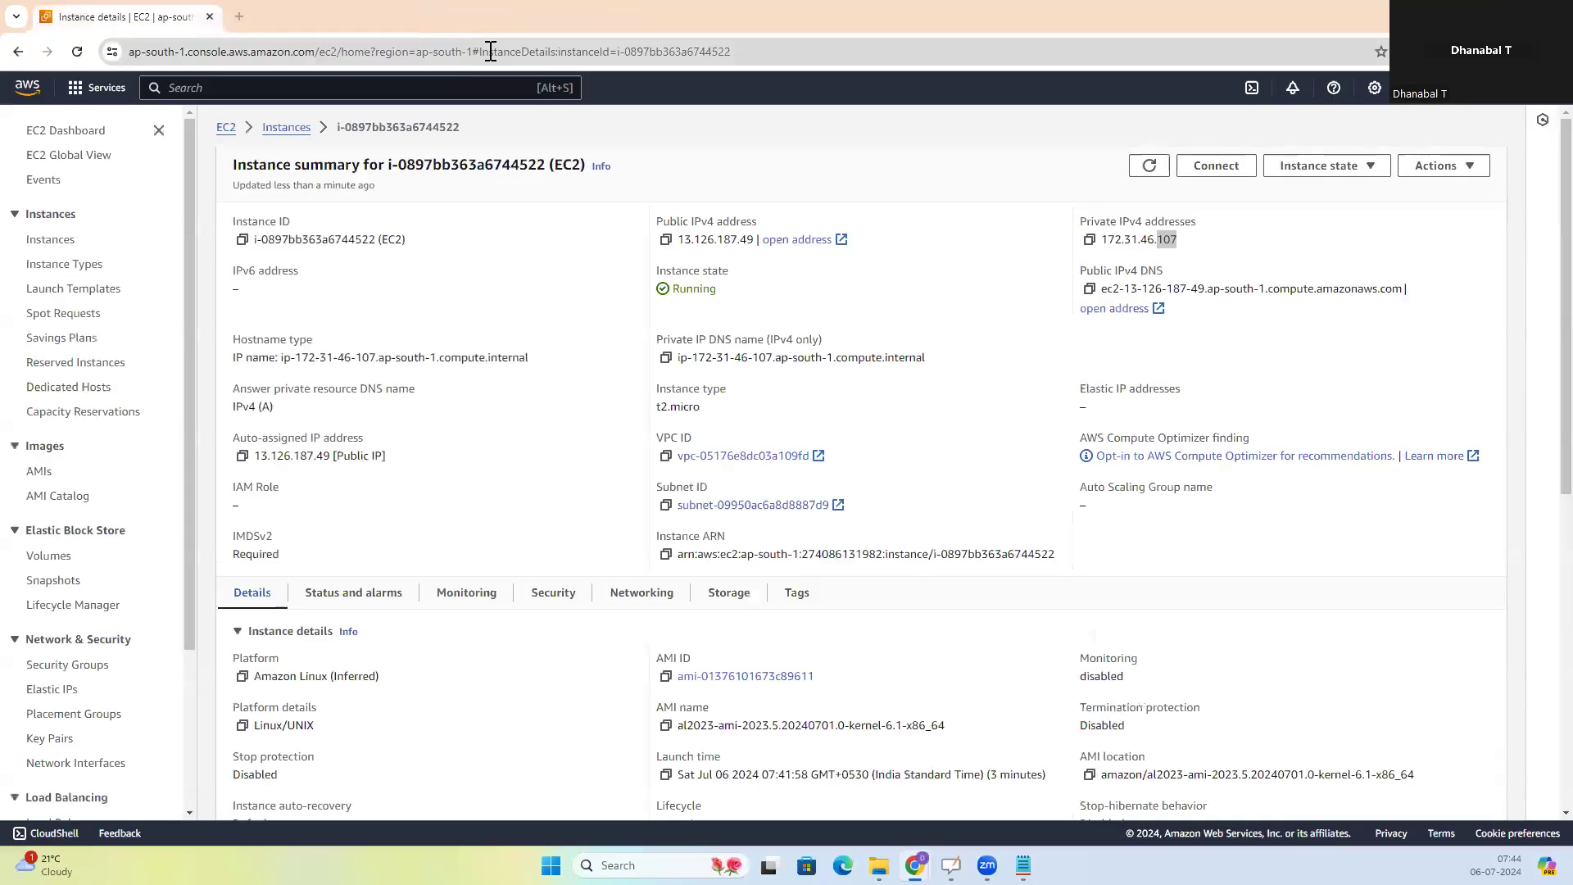
key(alt+Tab)
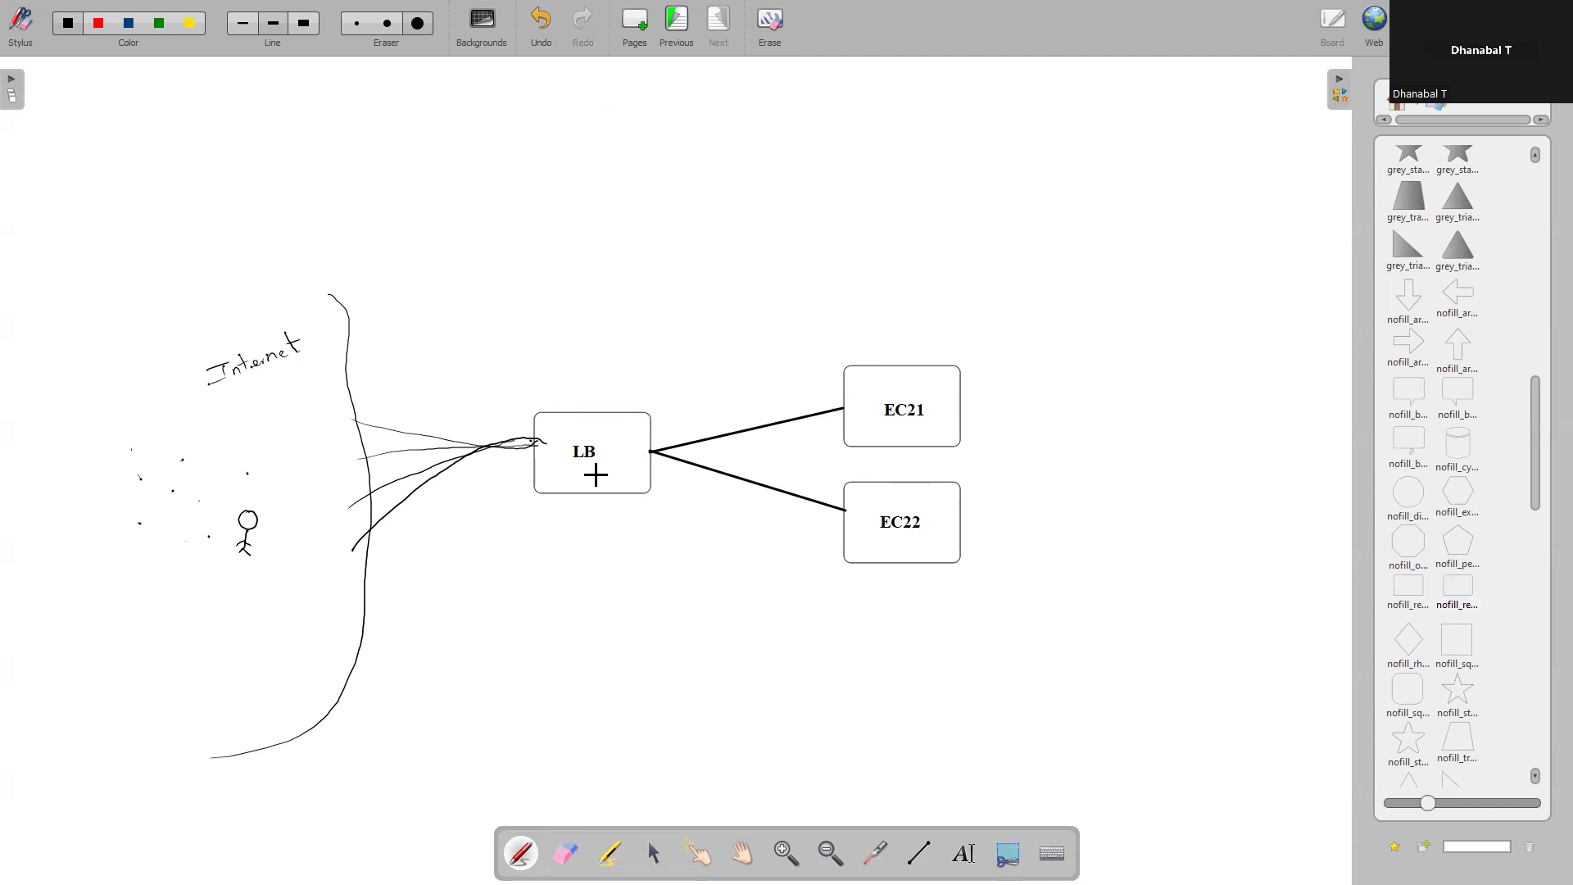
key(alt+Tab)
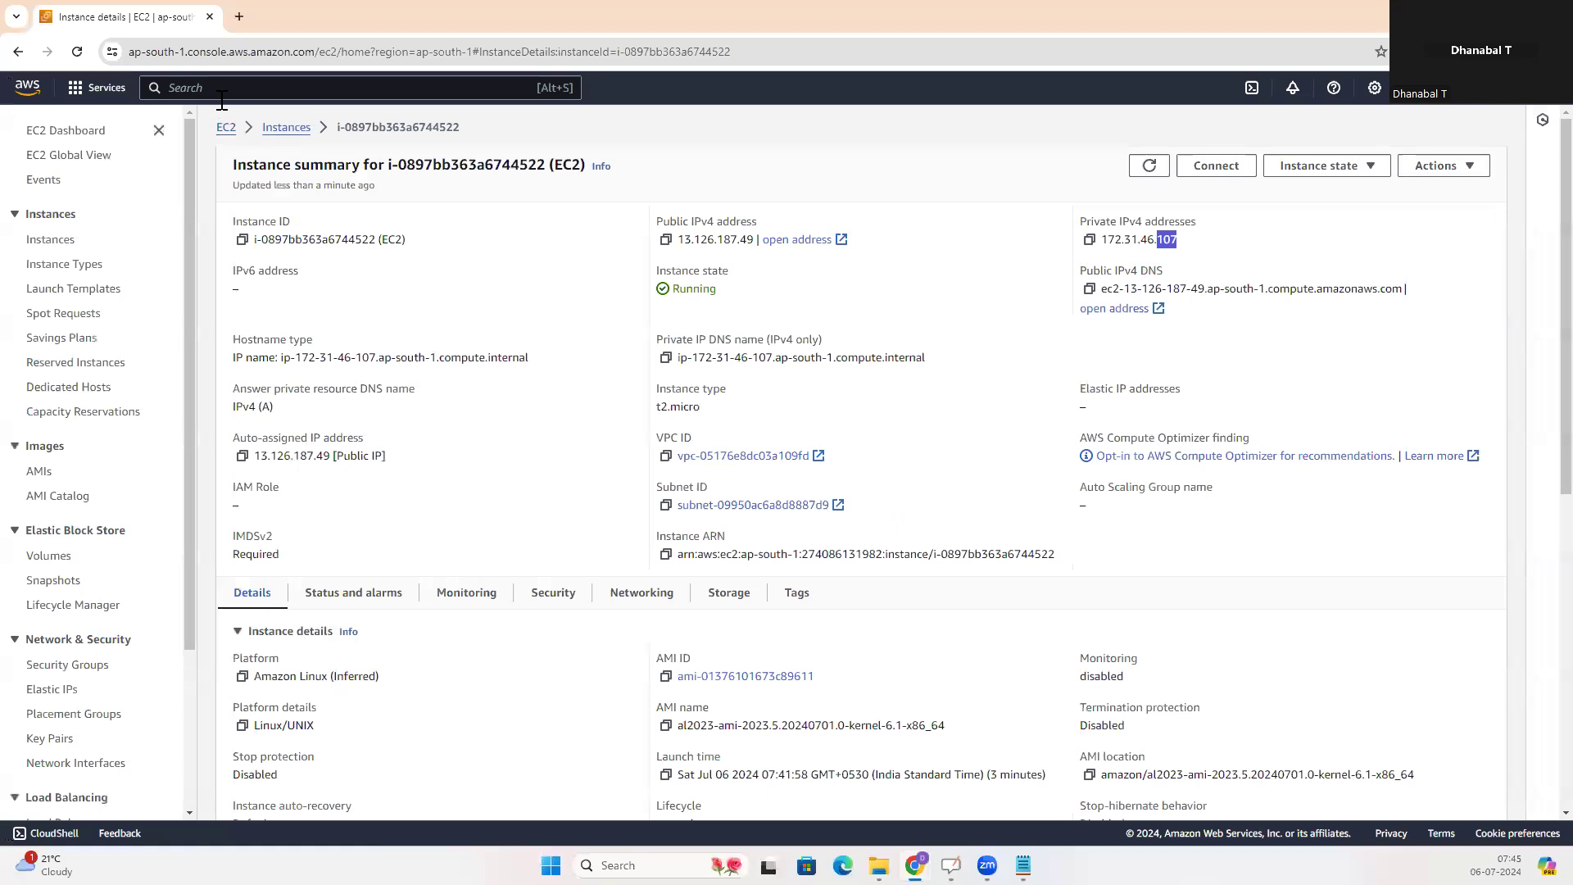
Open the AWS Console Home in a new browser tab and switch to it
right_click(25, 89)
click(52, 104)
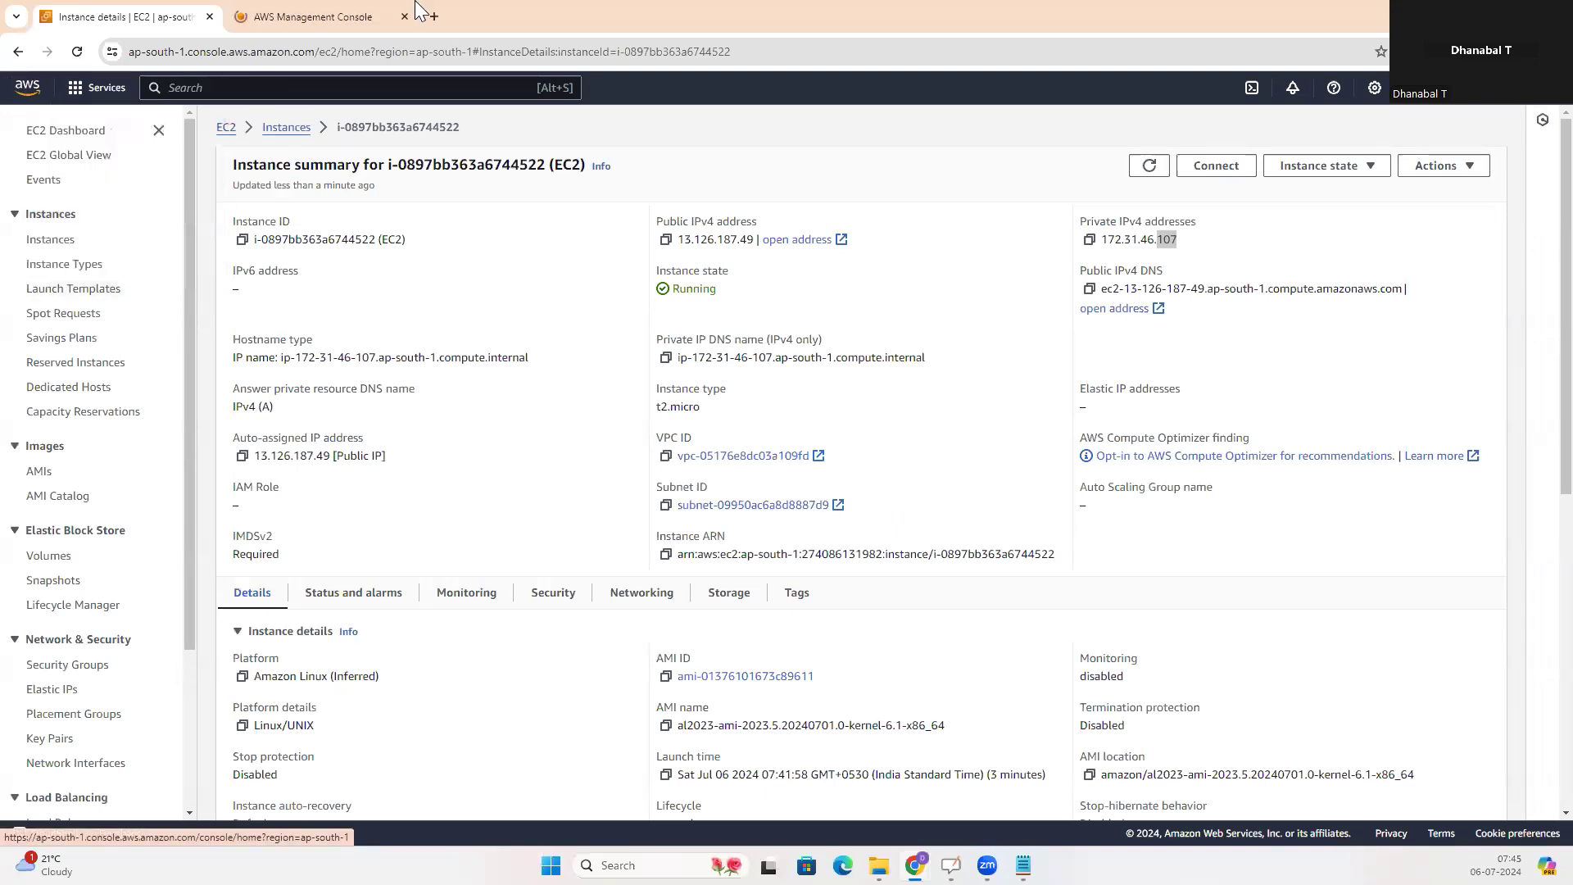
click(295, 18)
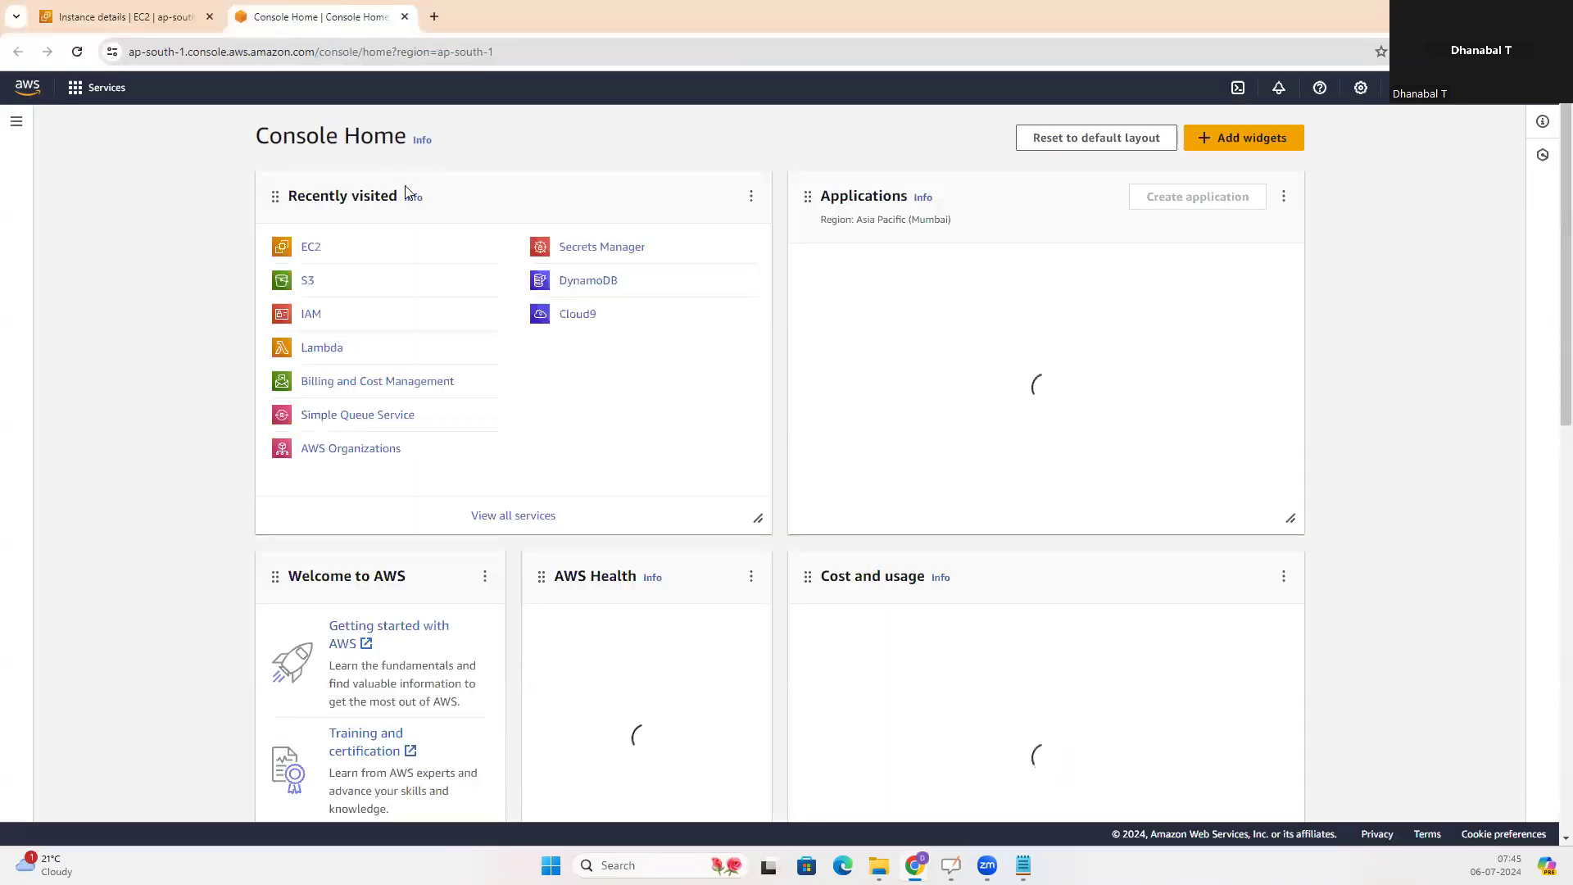
Search the console for "load", open the Load balancers feature and start creating a load balancer
click(267, 86)
text(lb)
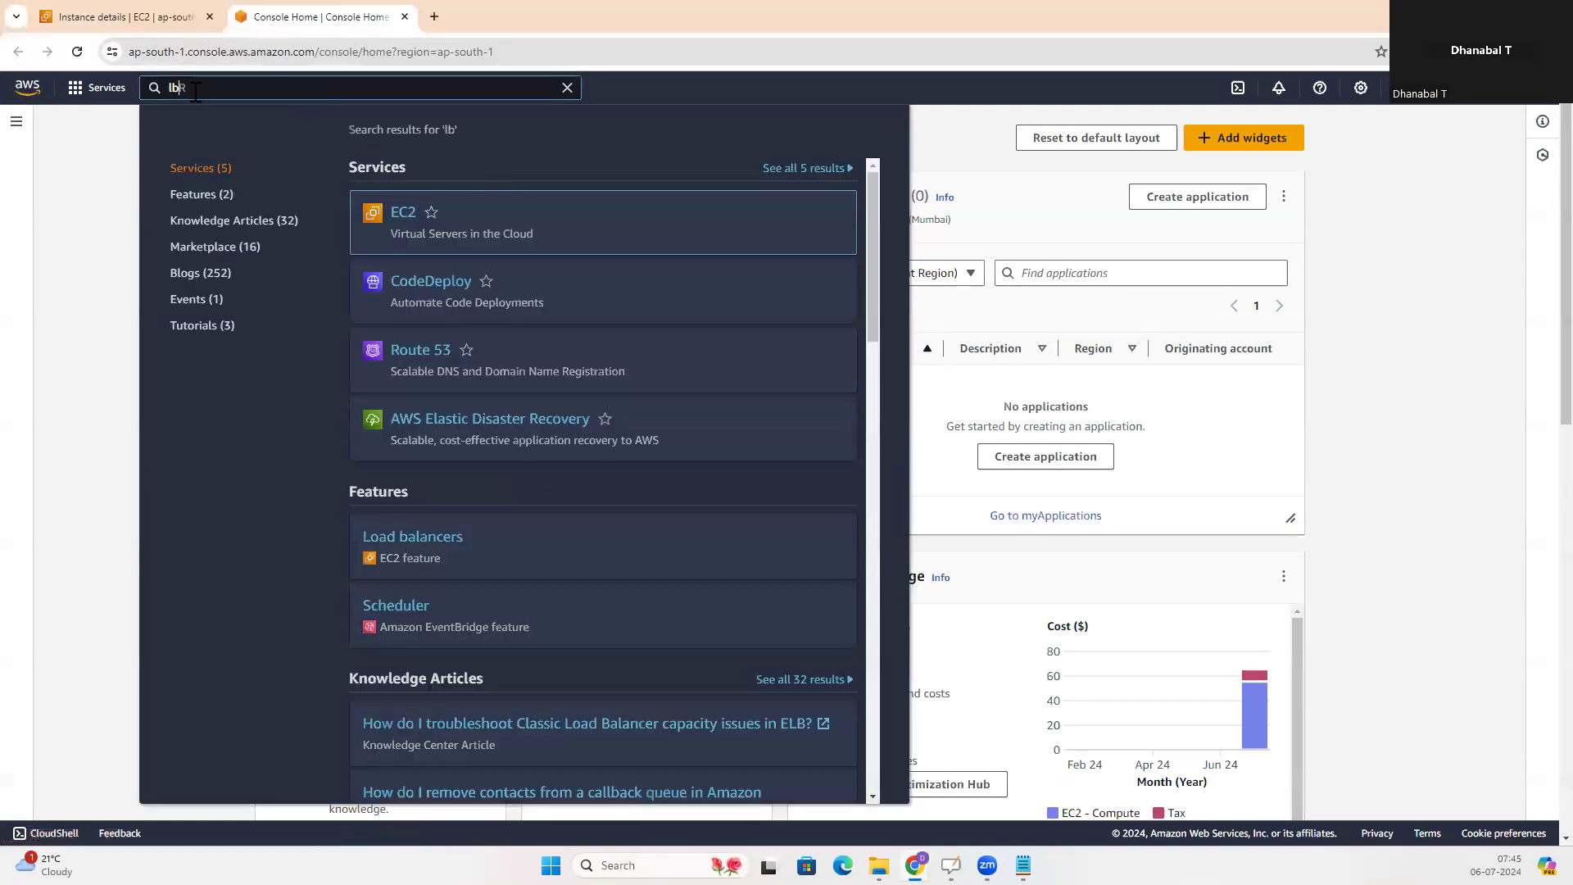
key(BackSpace)
text(oad)
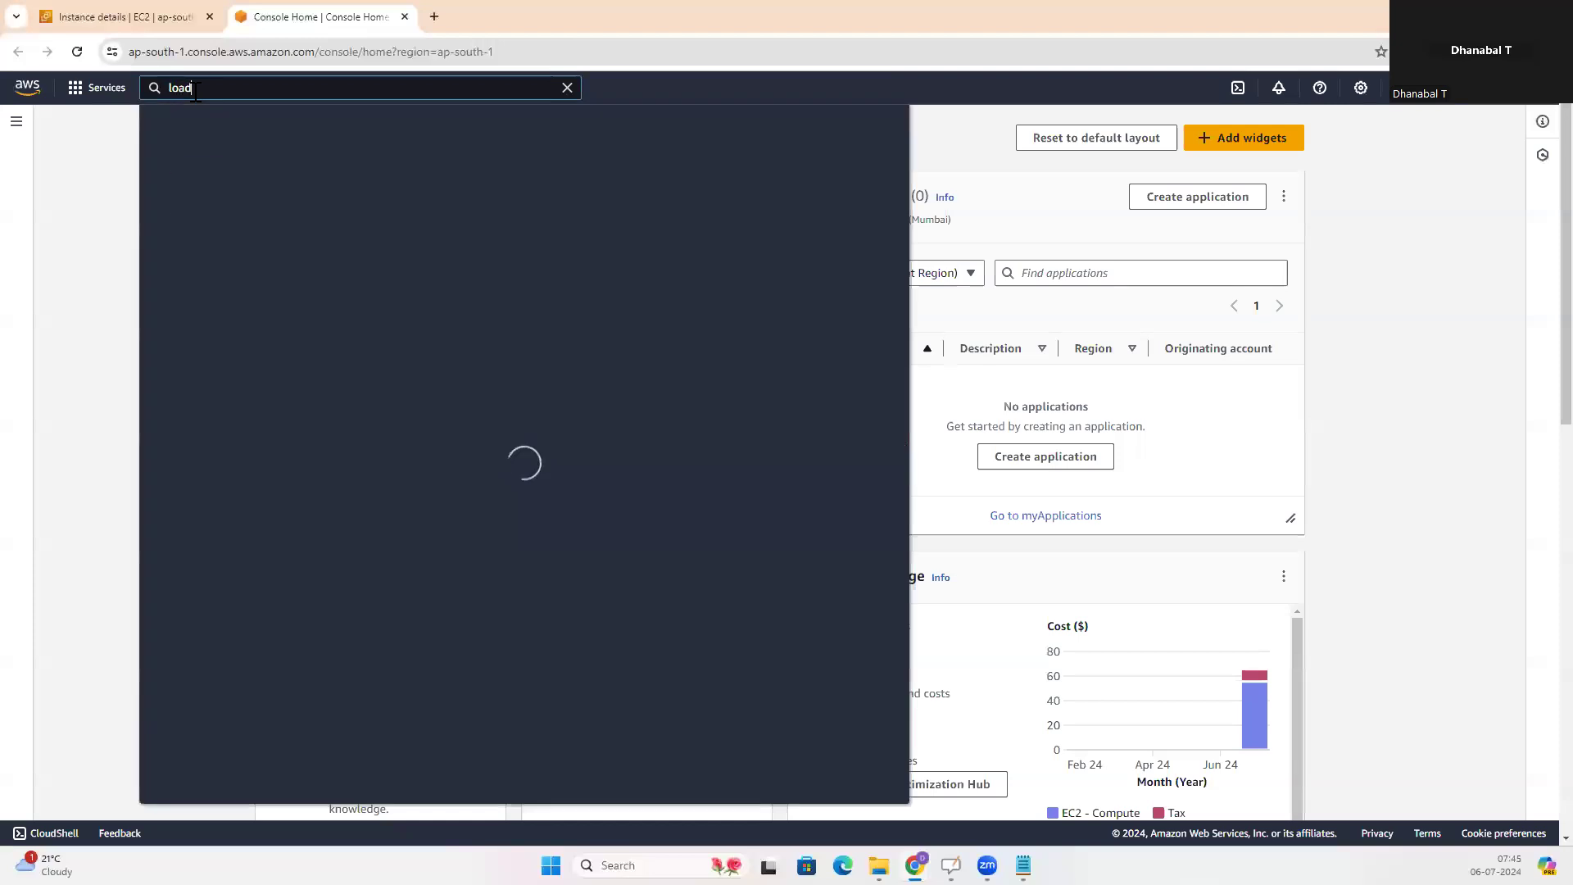
click(398, 218)
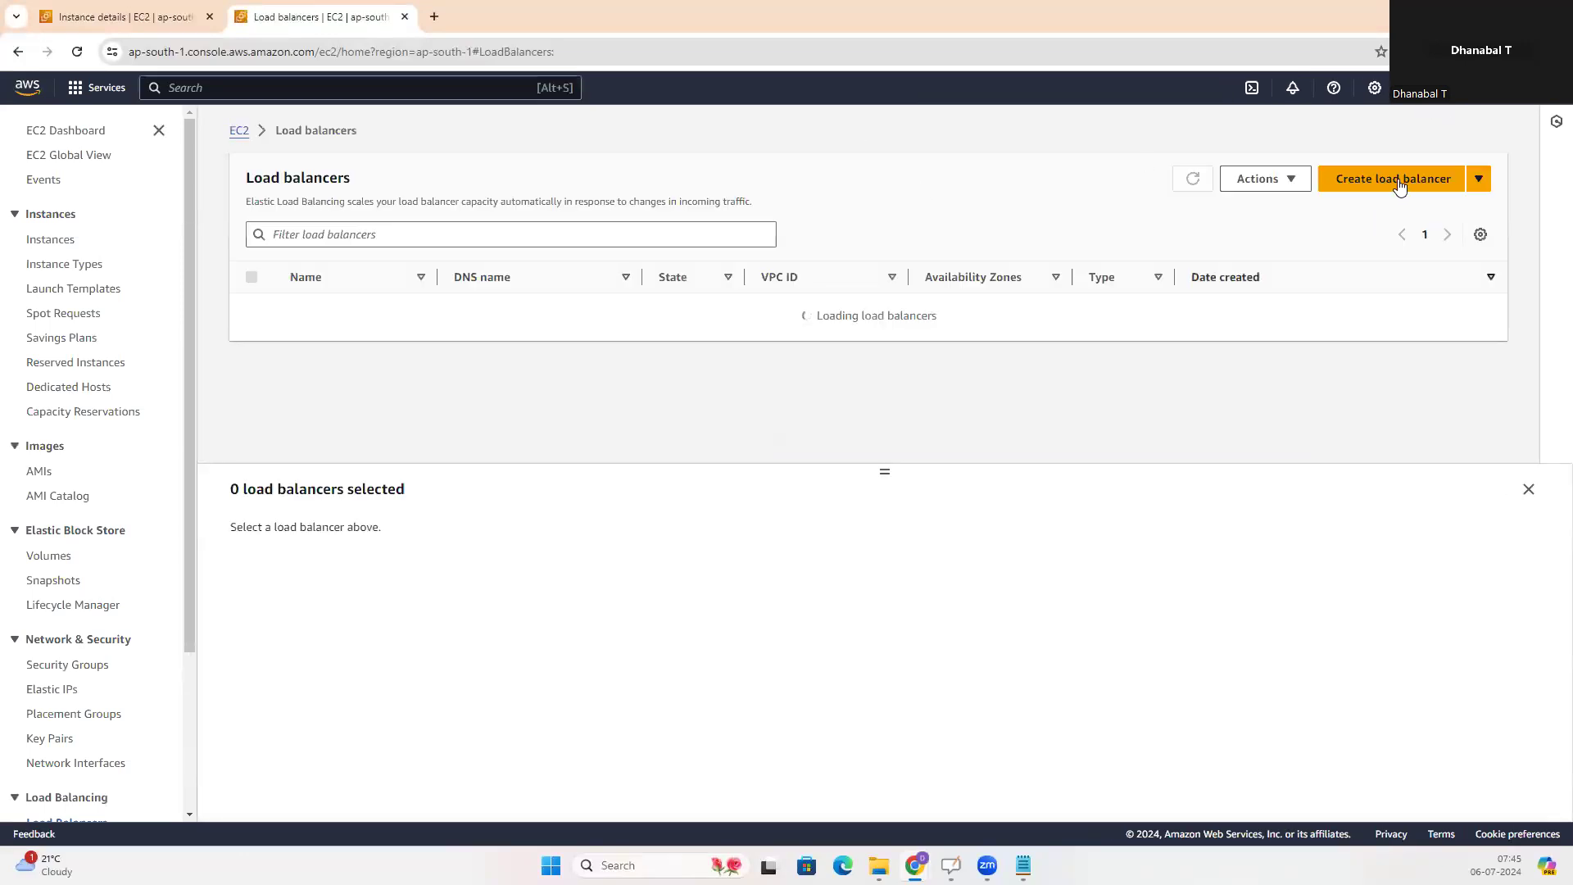
click(1404, 180)
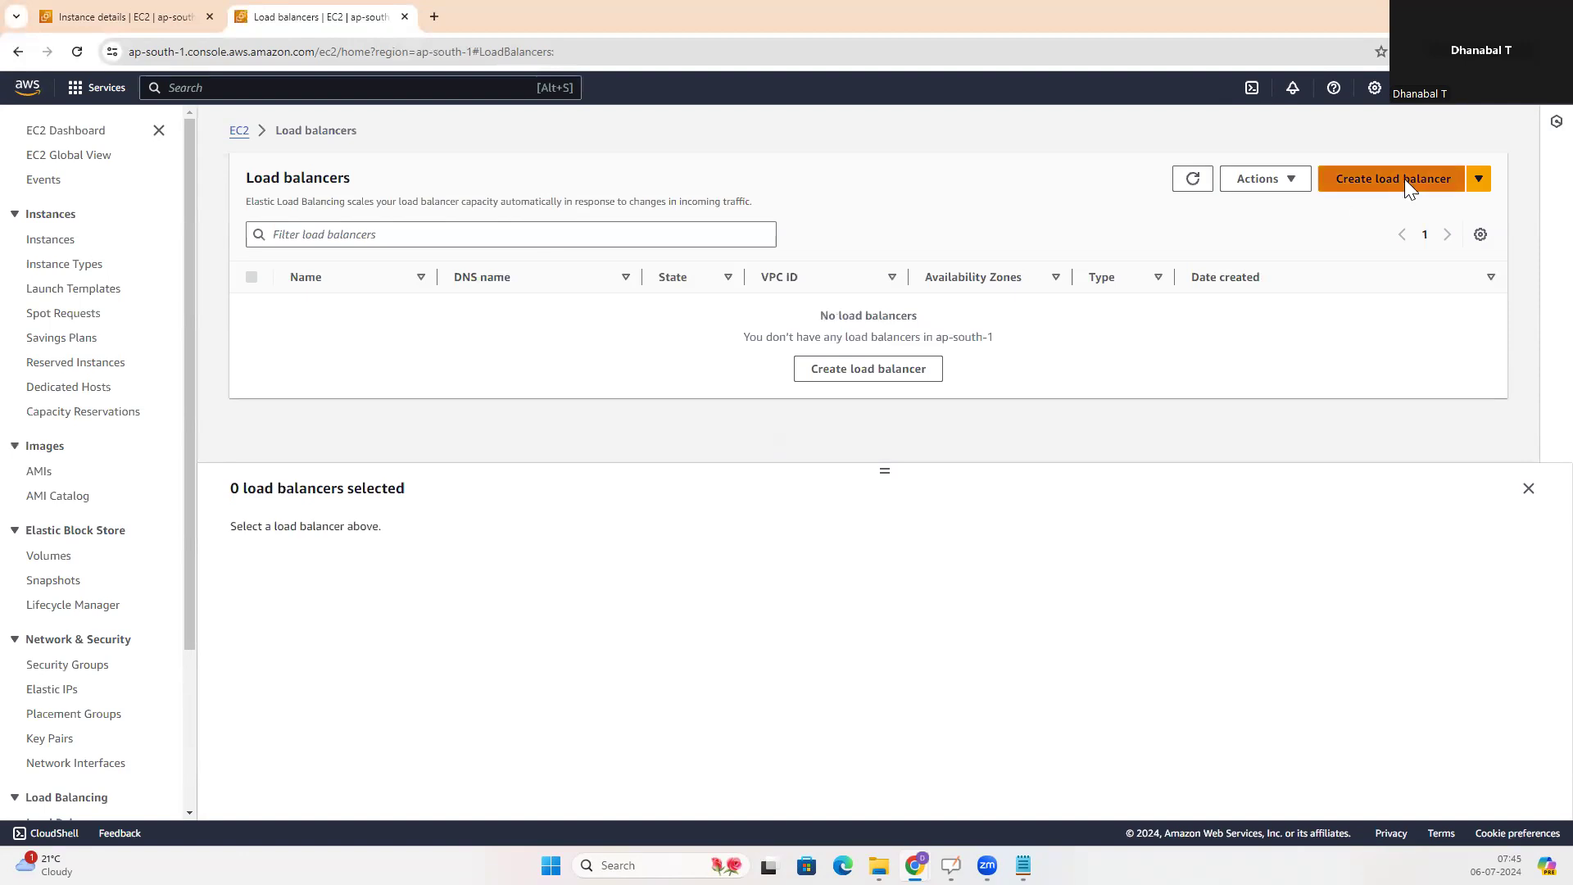
Compare the Application and Network Load Balancer types, and start creating an Application Load Balancer
scroll(624, 406, down, 2)
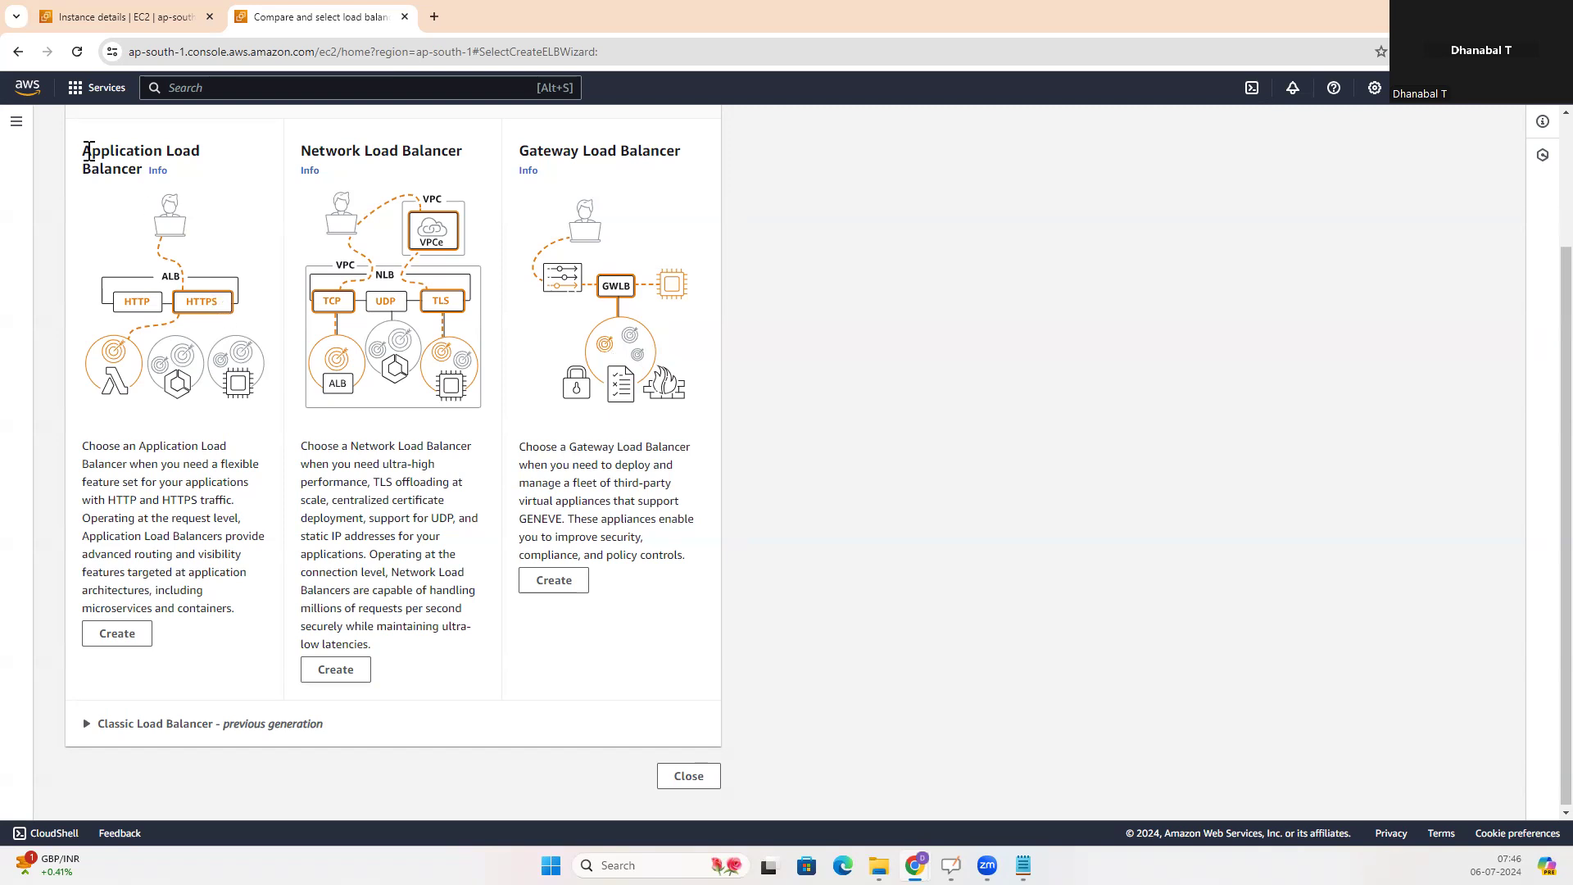
drag(85, 151, 149, 175)
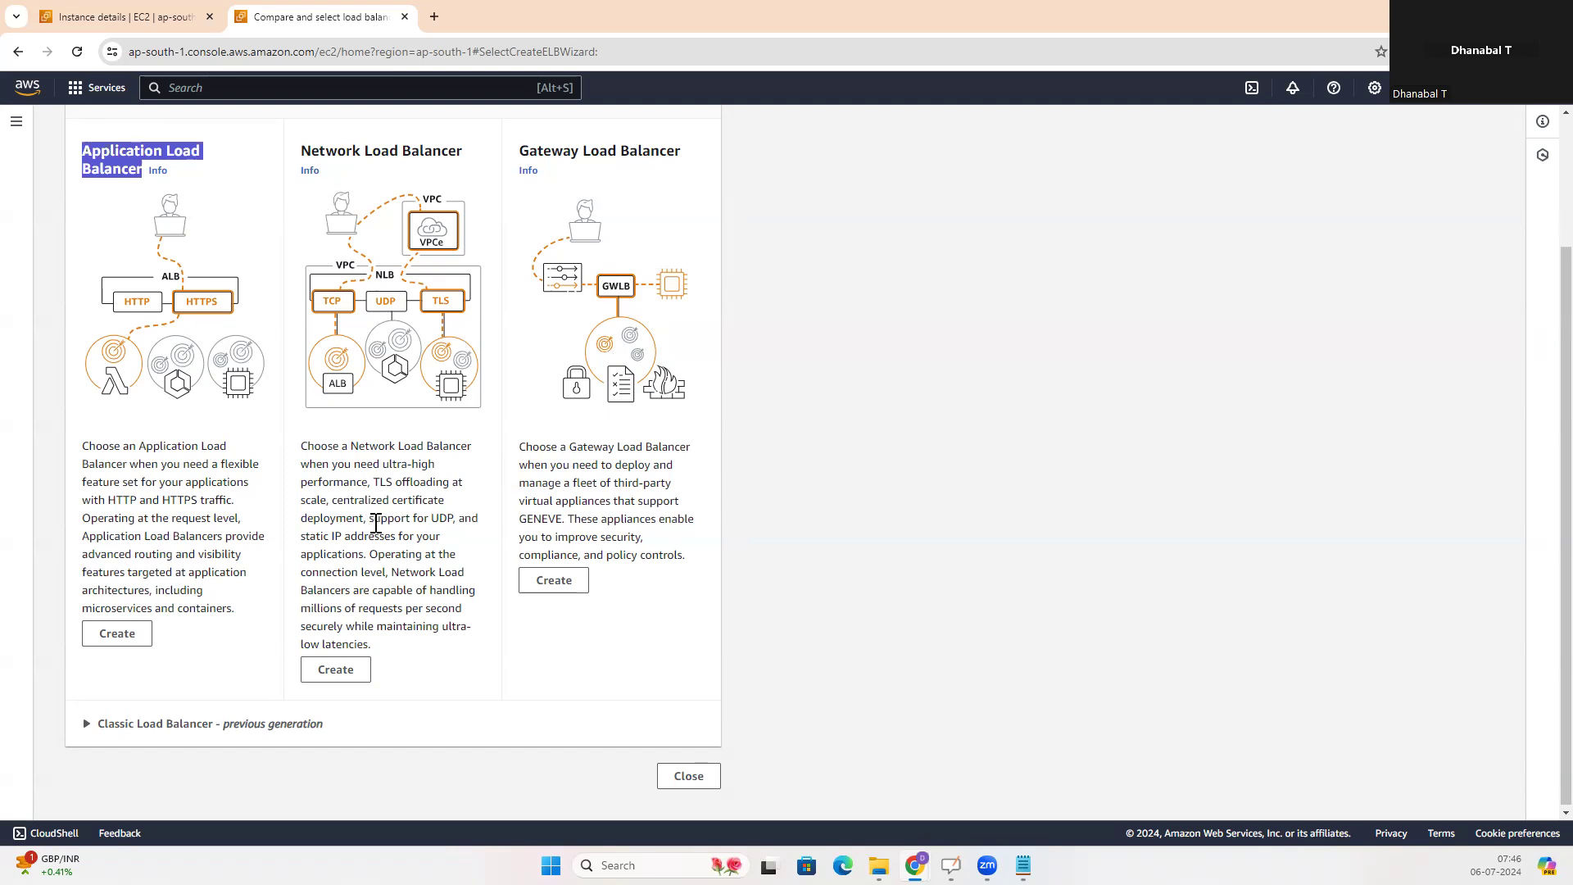
drag(300, 151, 479, 159)
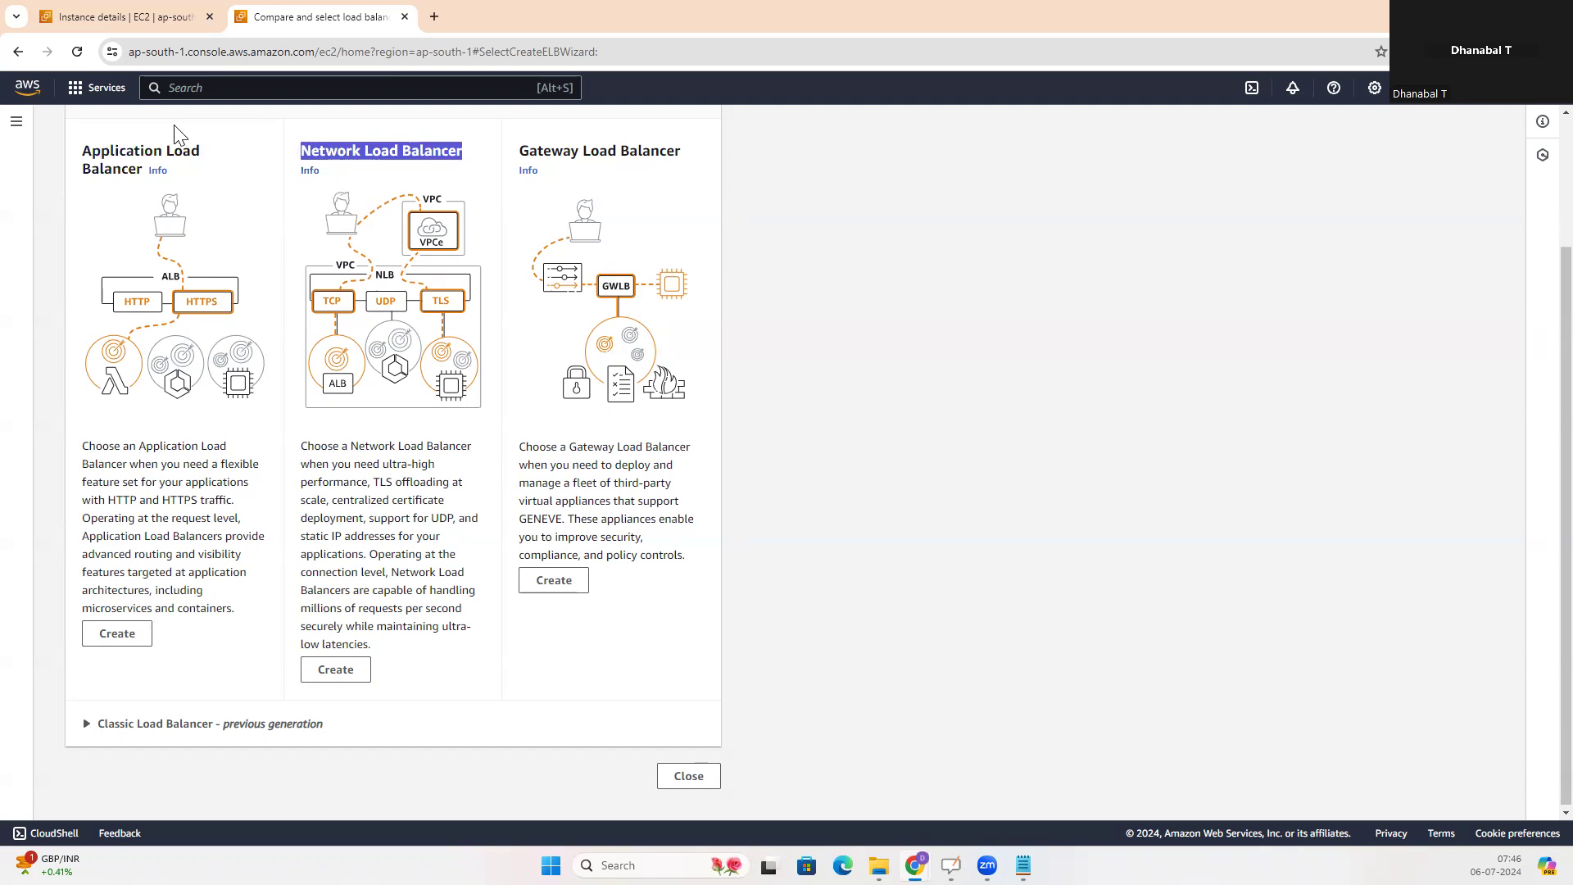
click(114, 637)
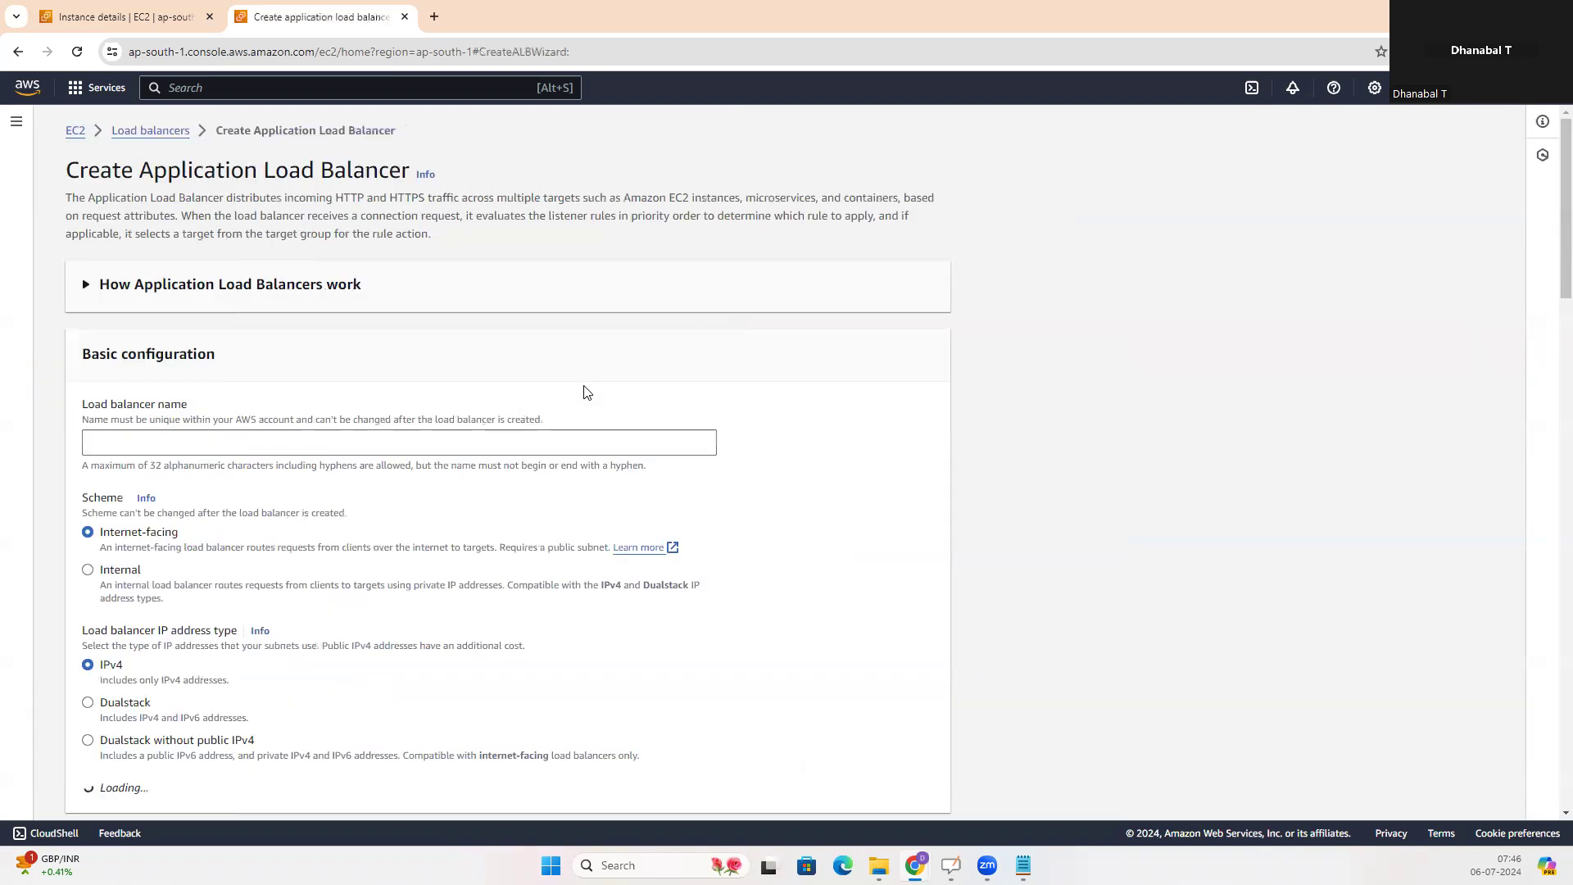
Name the load balancer my-alb1 and keep the Internet-facing scheme
click(196, 445)
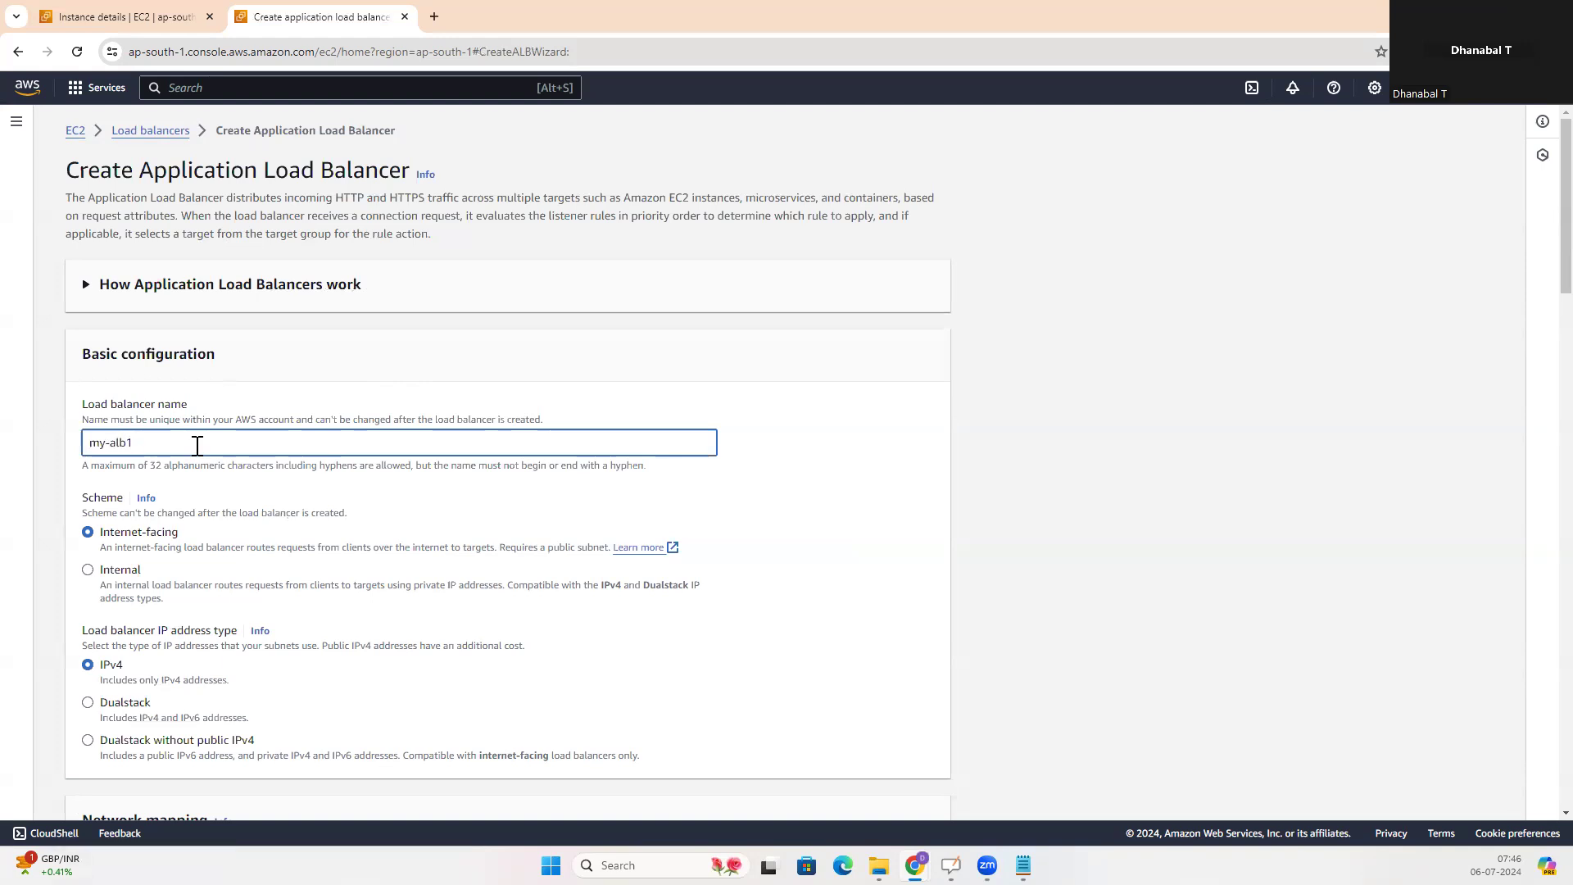
scroll(210, 455, down, 2)
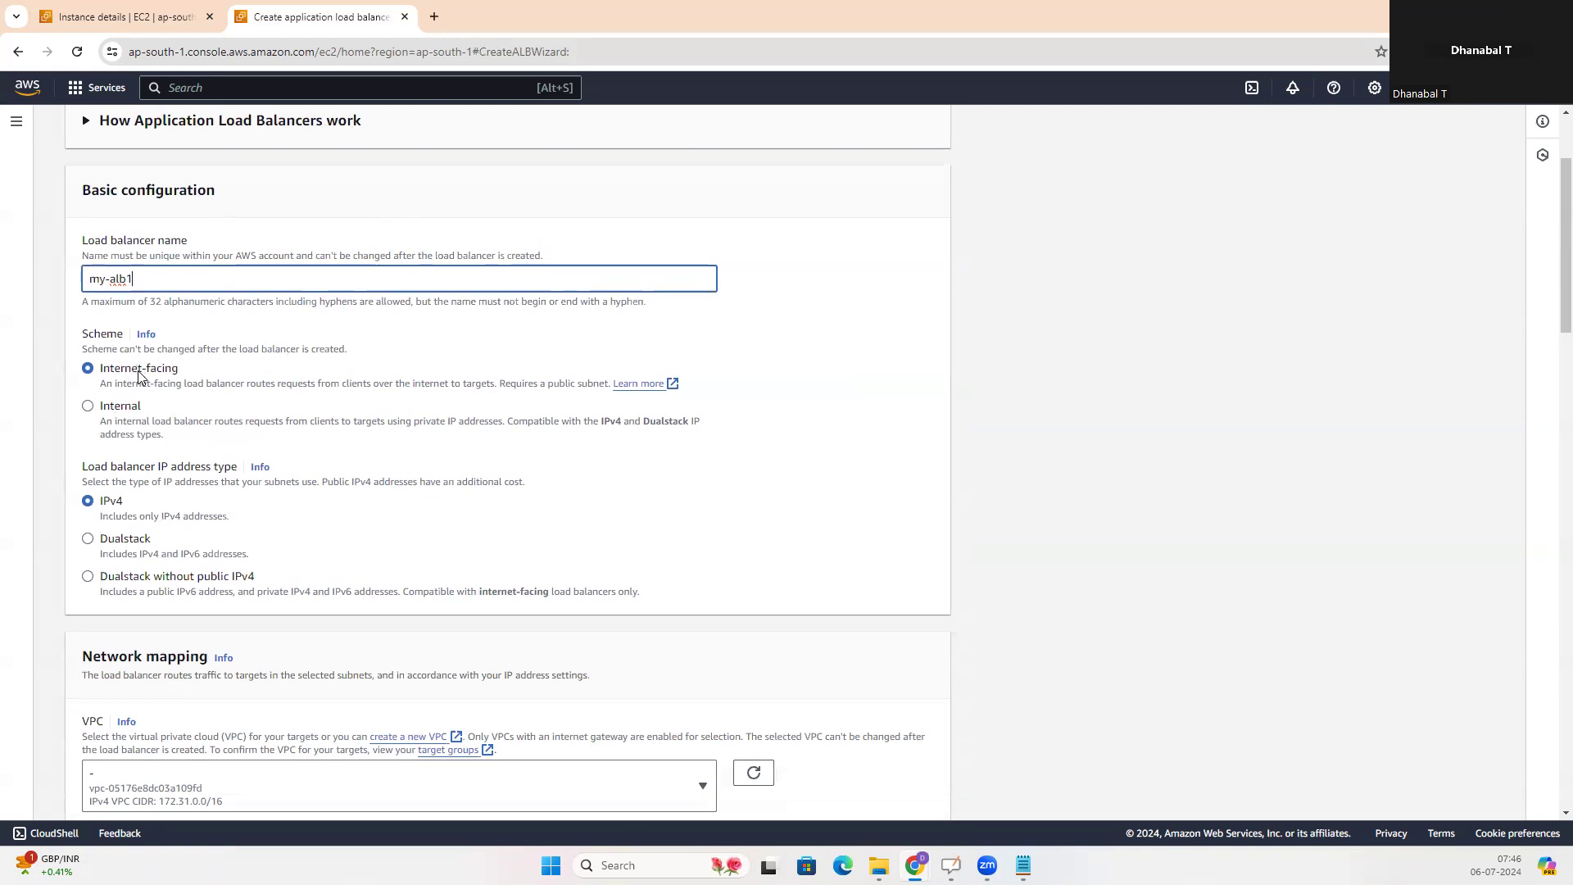
click(95, 375)
scroll(260, 424, down, 1)
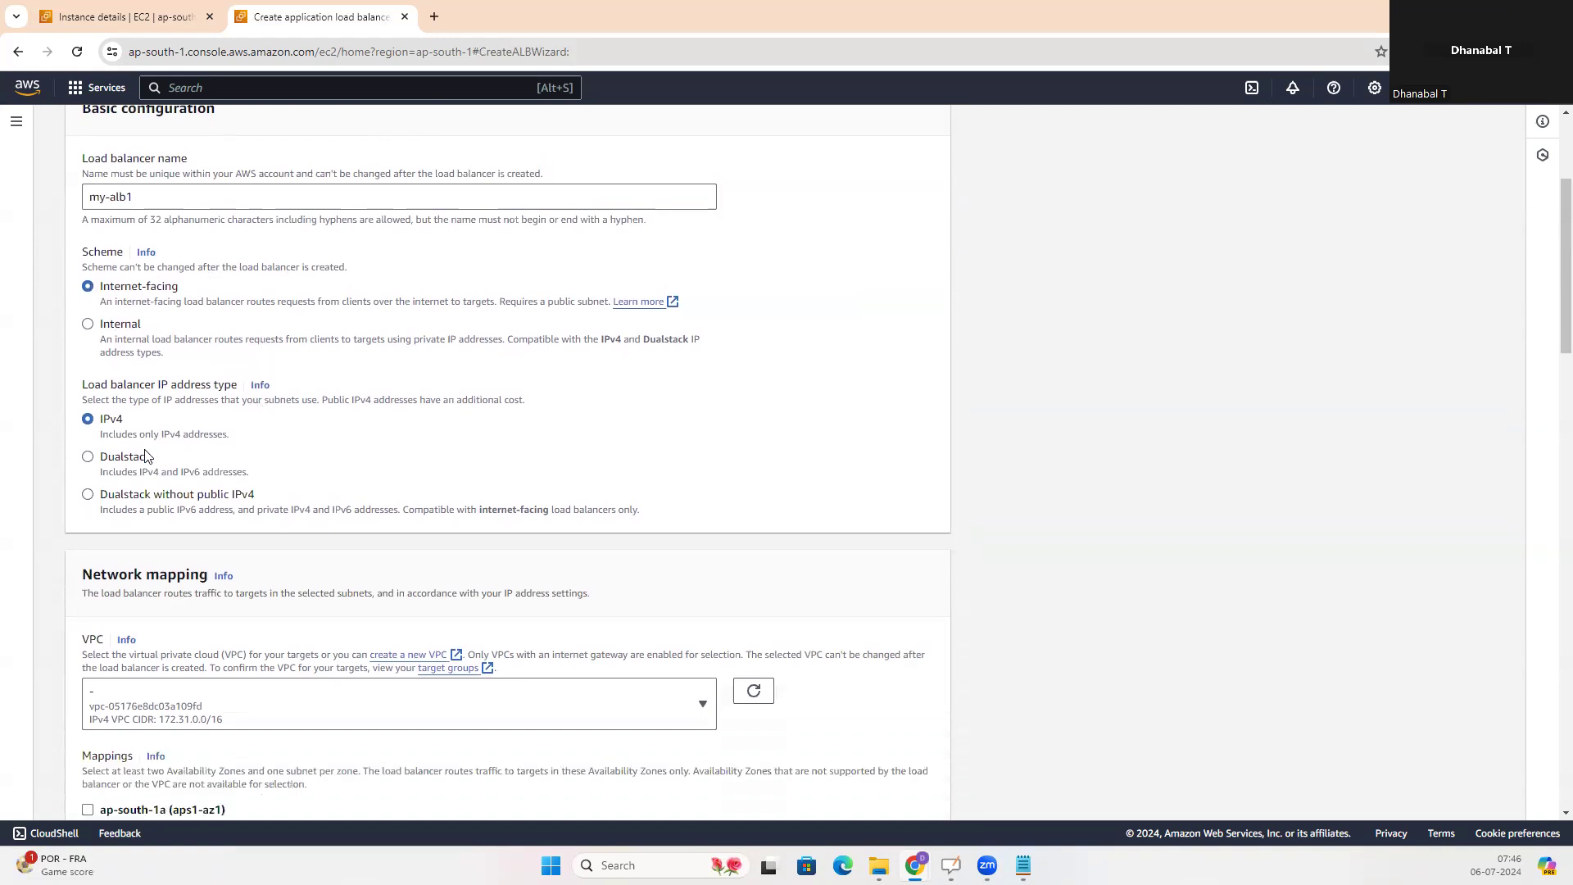
Map the load balancer to the ap-south-1a, ap-south-1b and ap-south-1c availability zones in the network mapping
scroll(423, 461, down, 3)
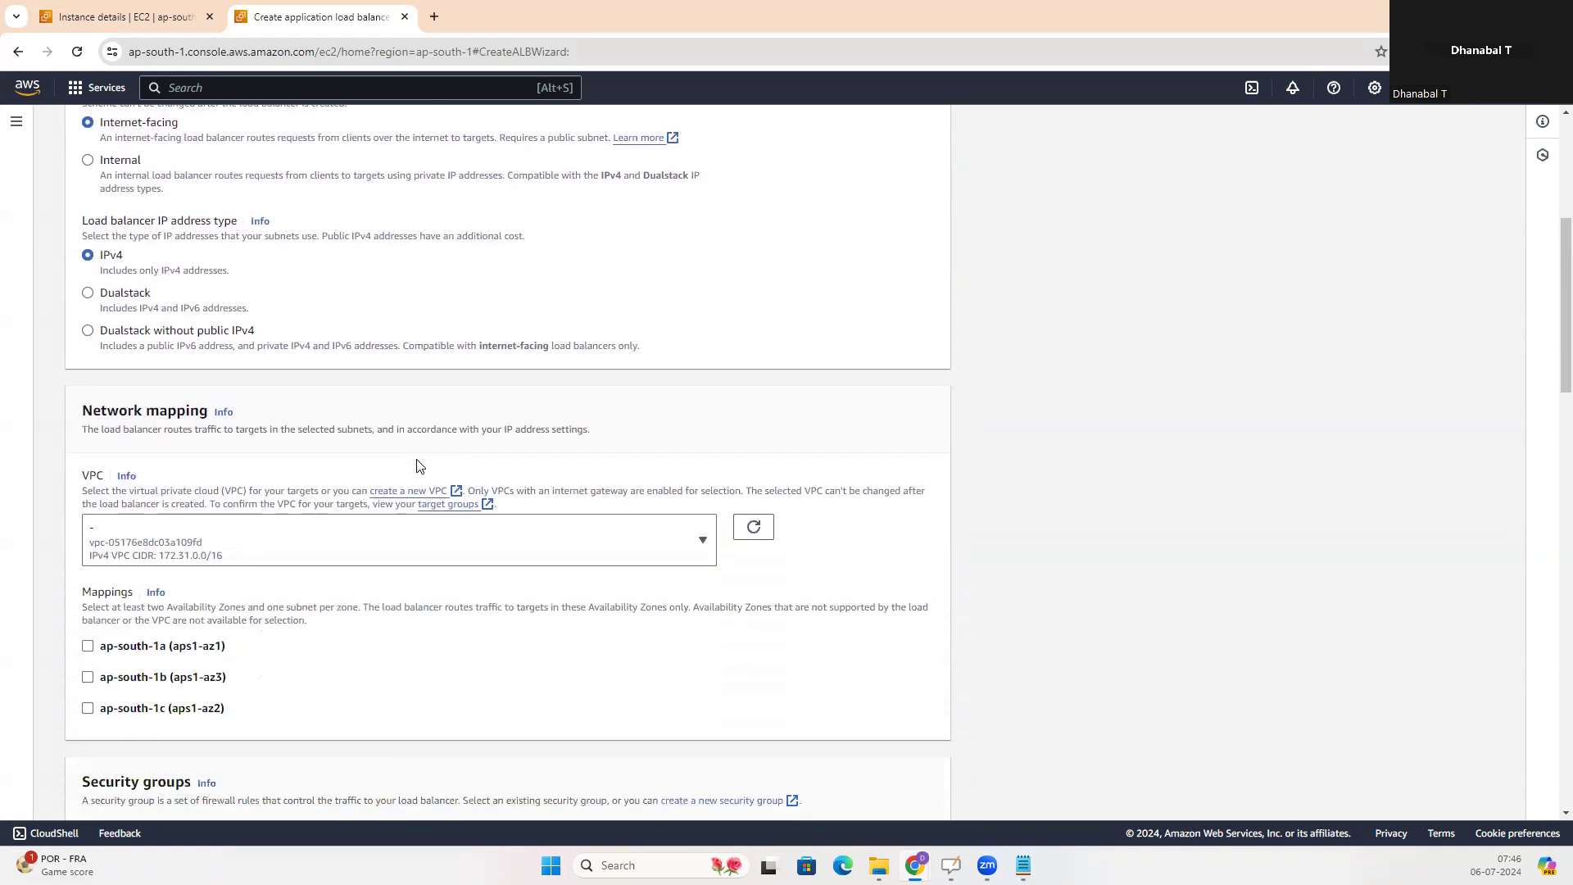
scroll(424, 461, down, 1)
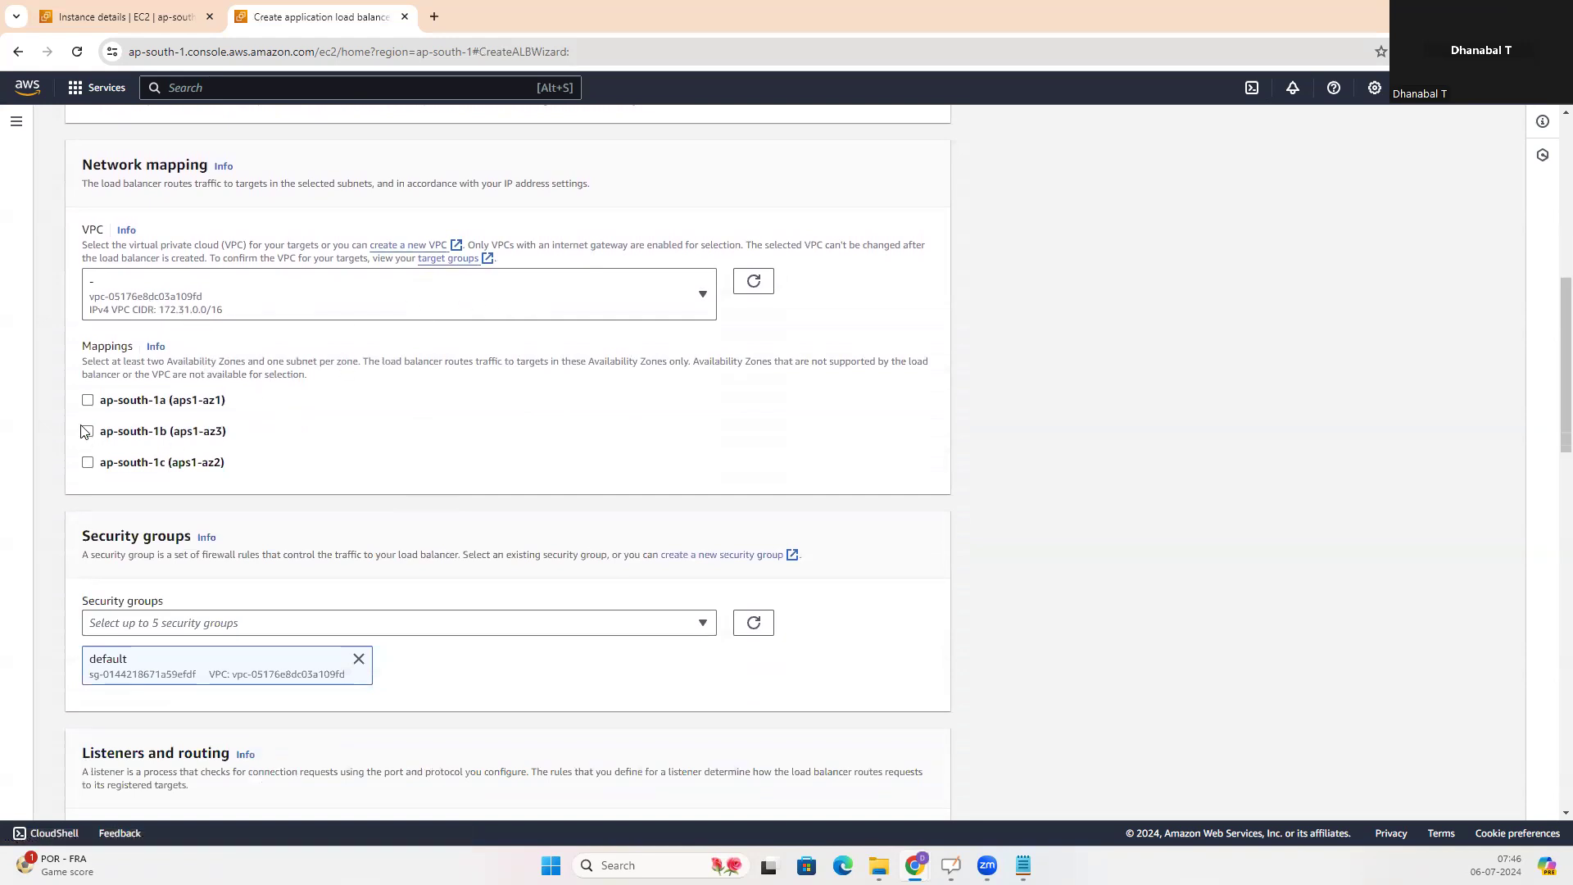
click(88, 402)
click(87, 530)
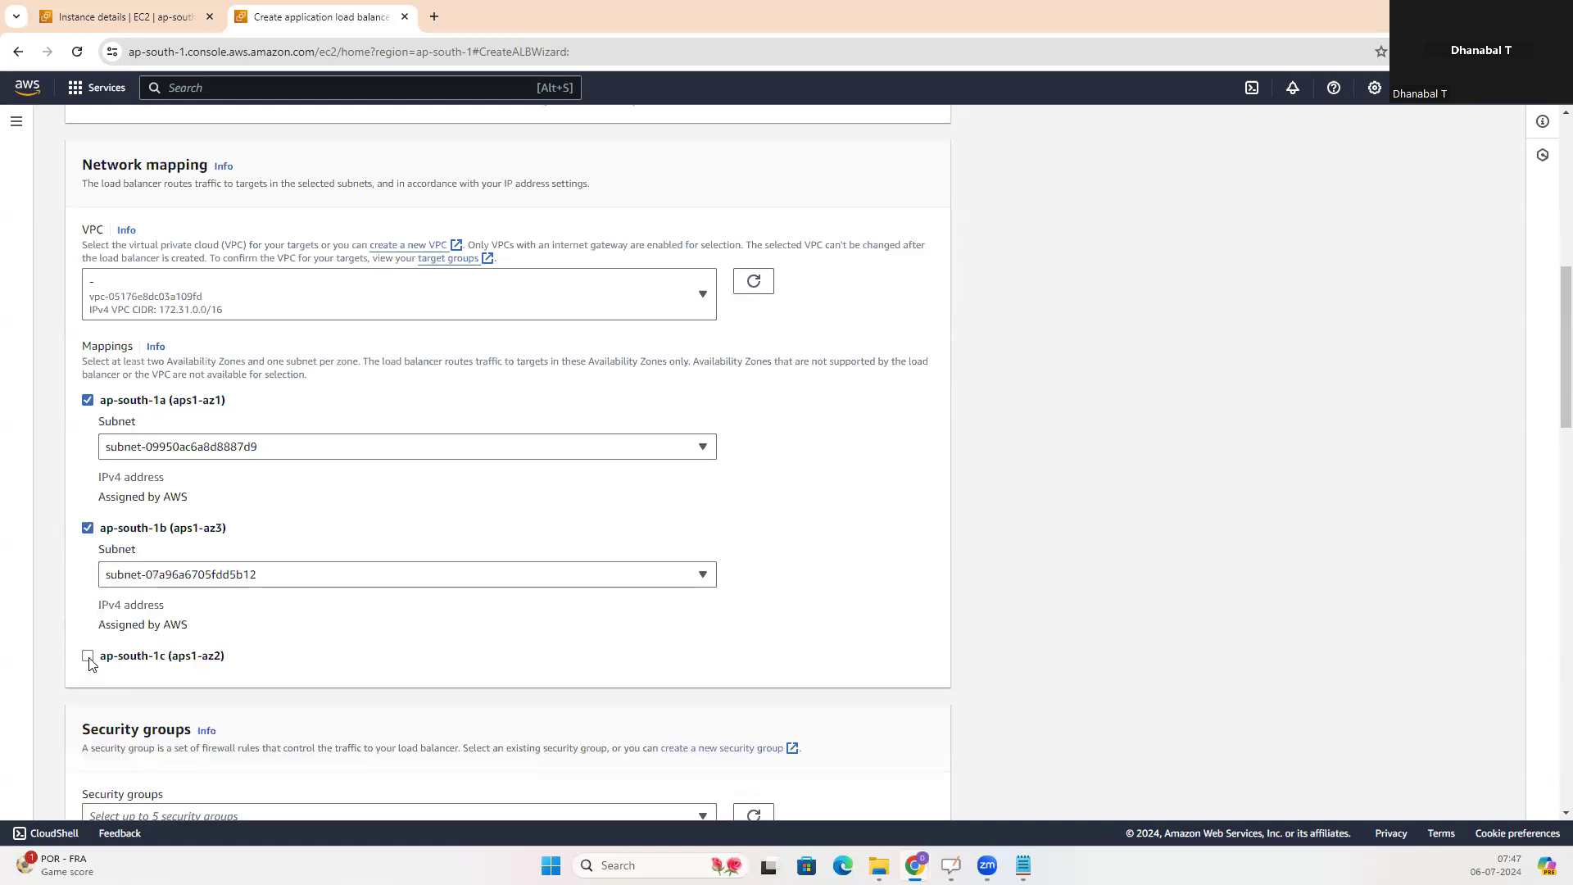
click(88, 657)
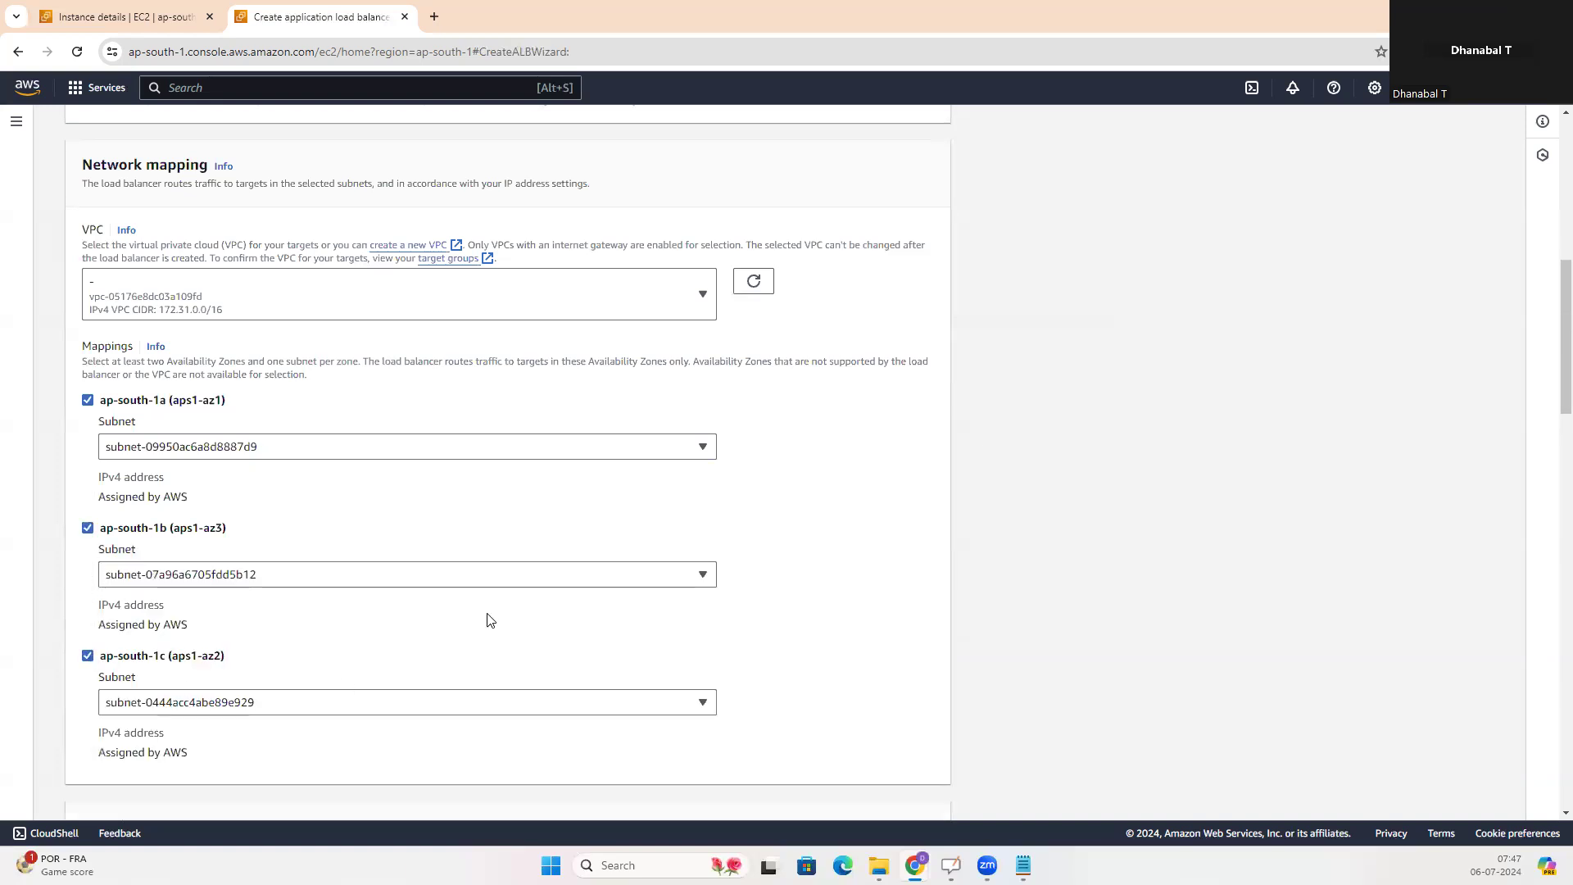
Look through the existing security groups for the load balancer and start creating a new one
scroll(825, 557, down, 2)
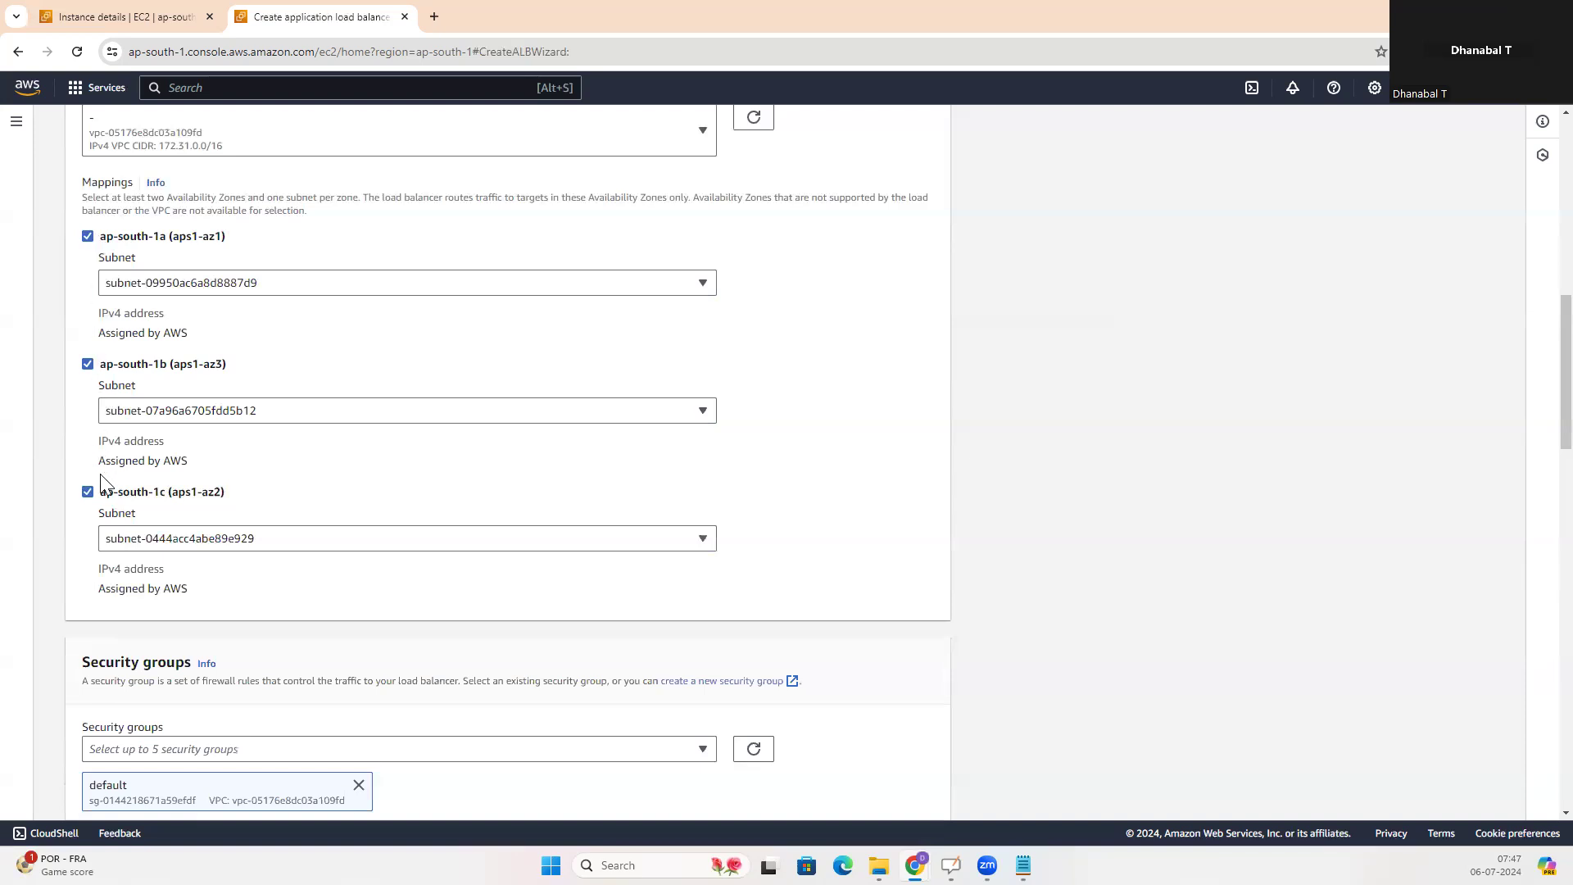
scroll(868, 438, down, 5)
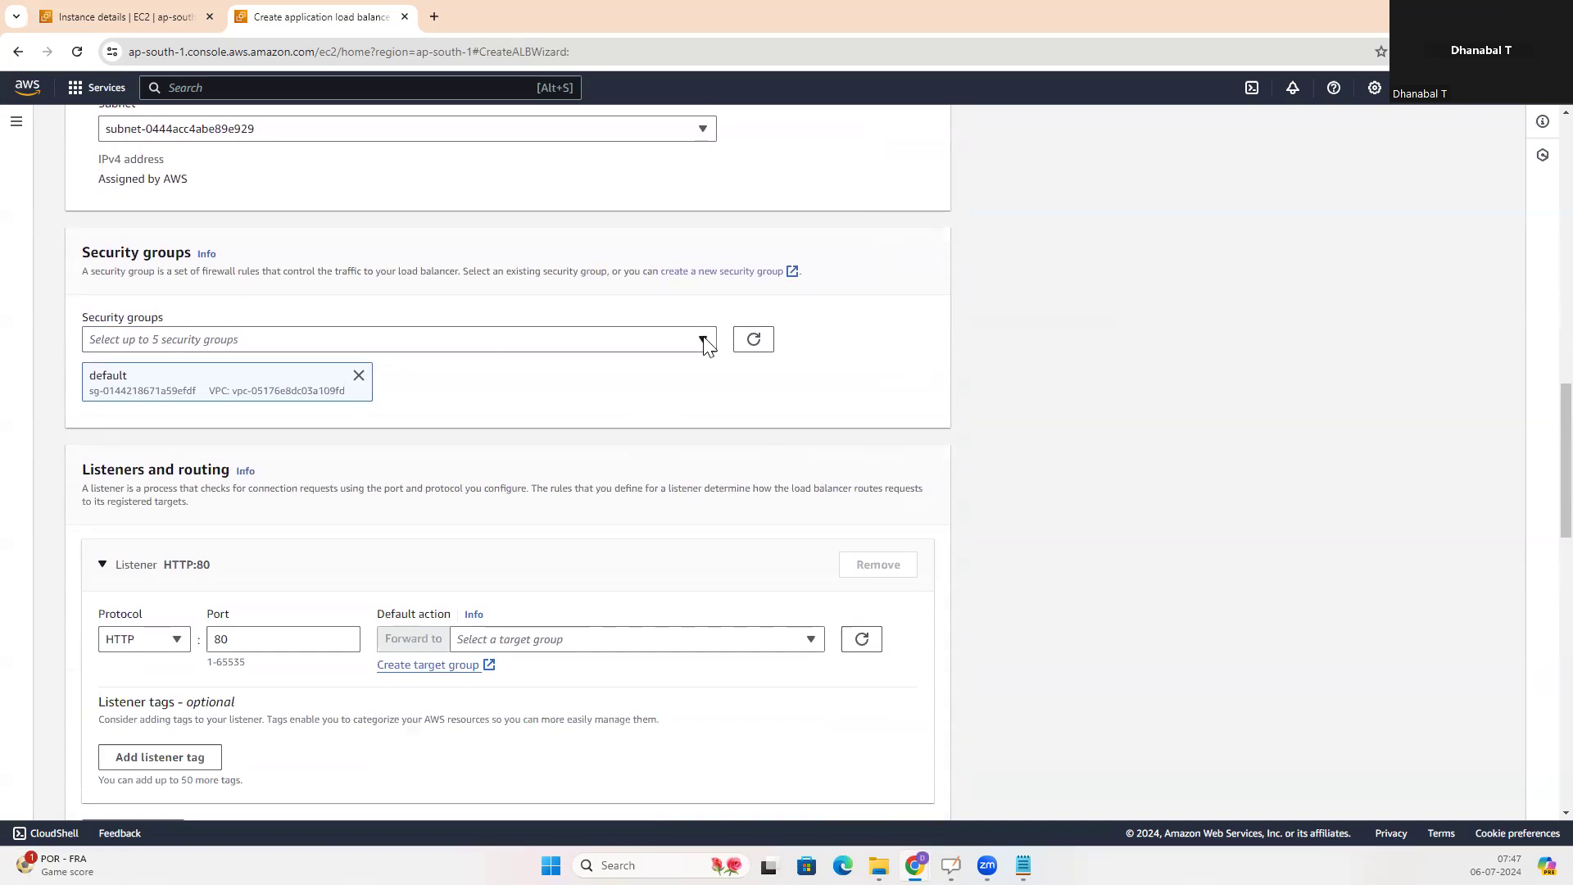
click(457, 347)
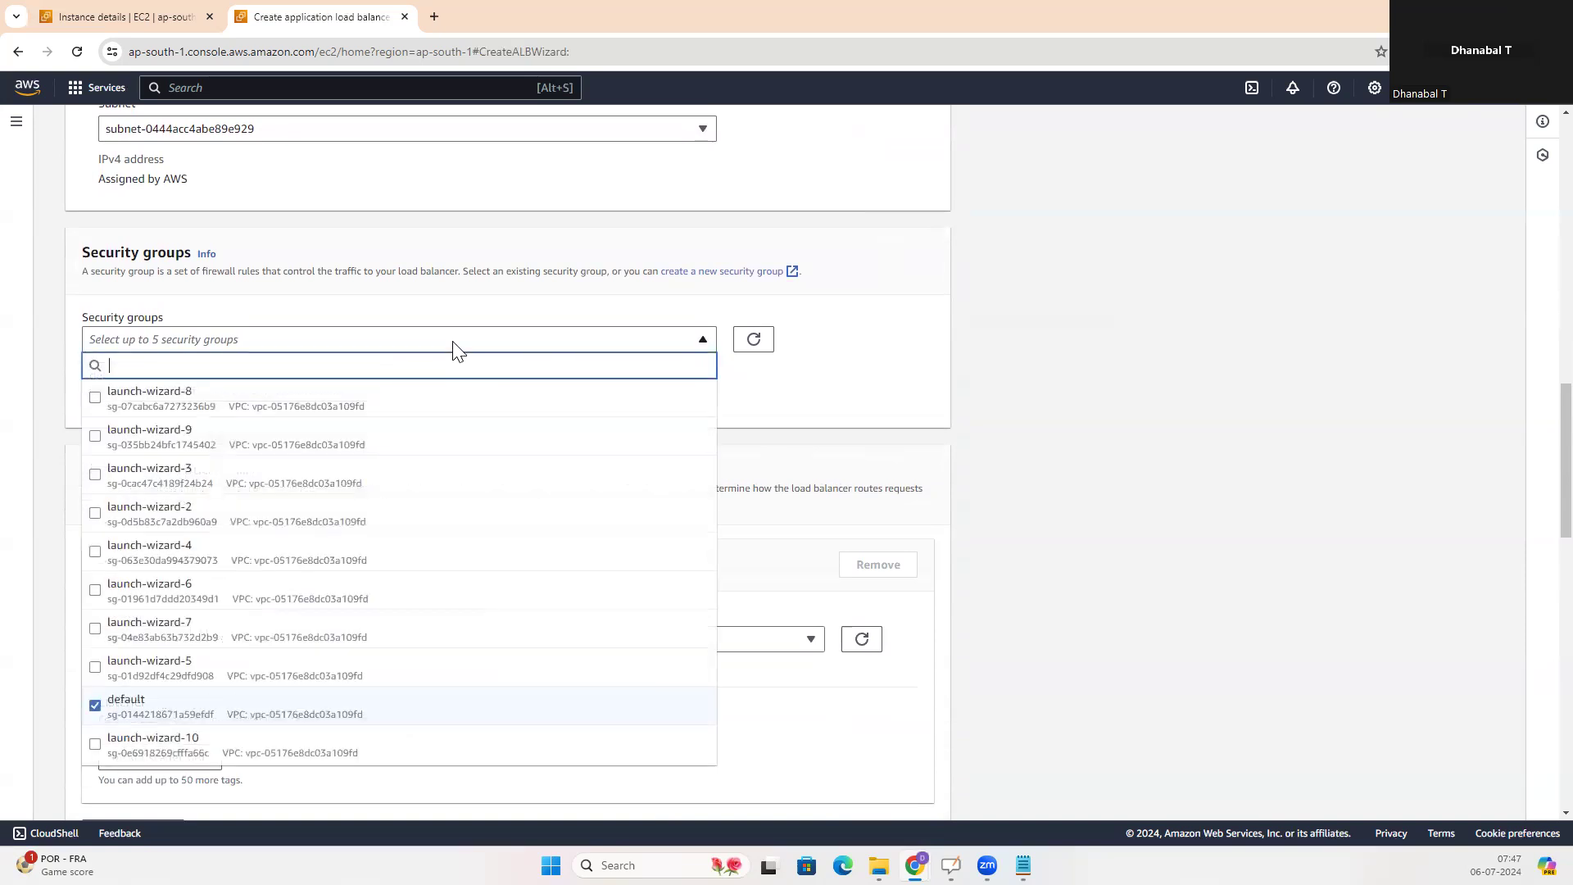
click(456, 347)
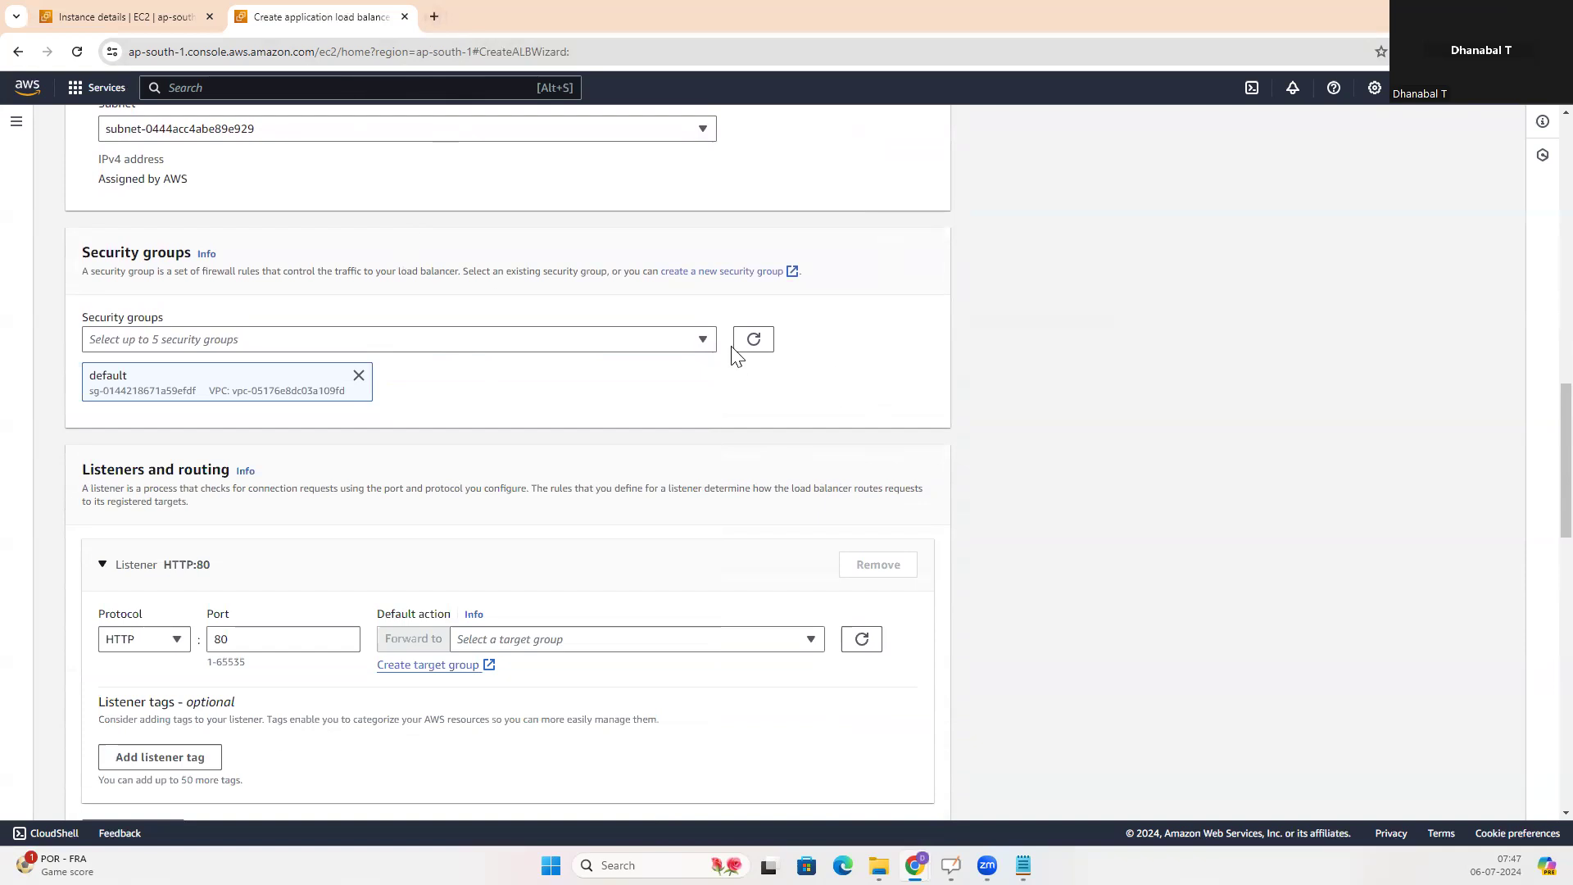
click(793, 273)
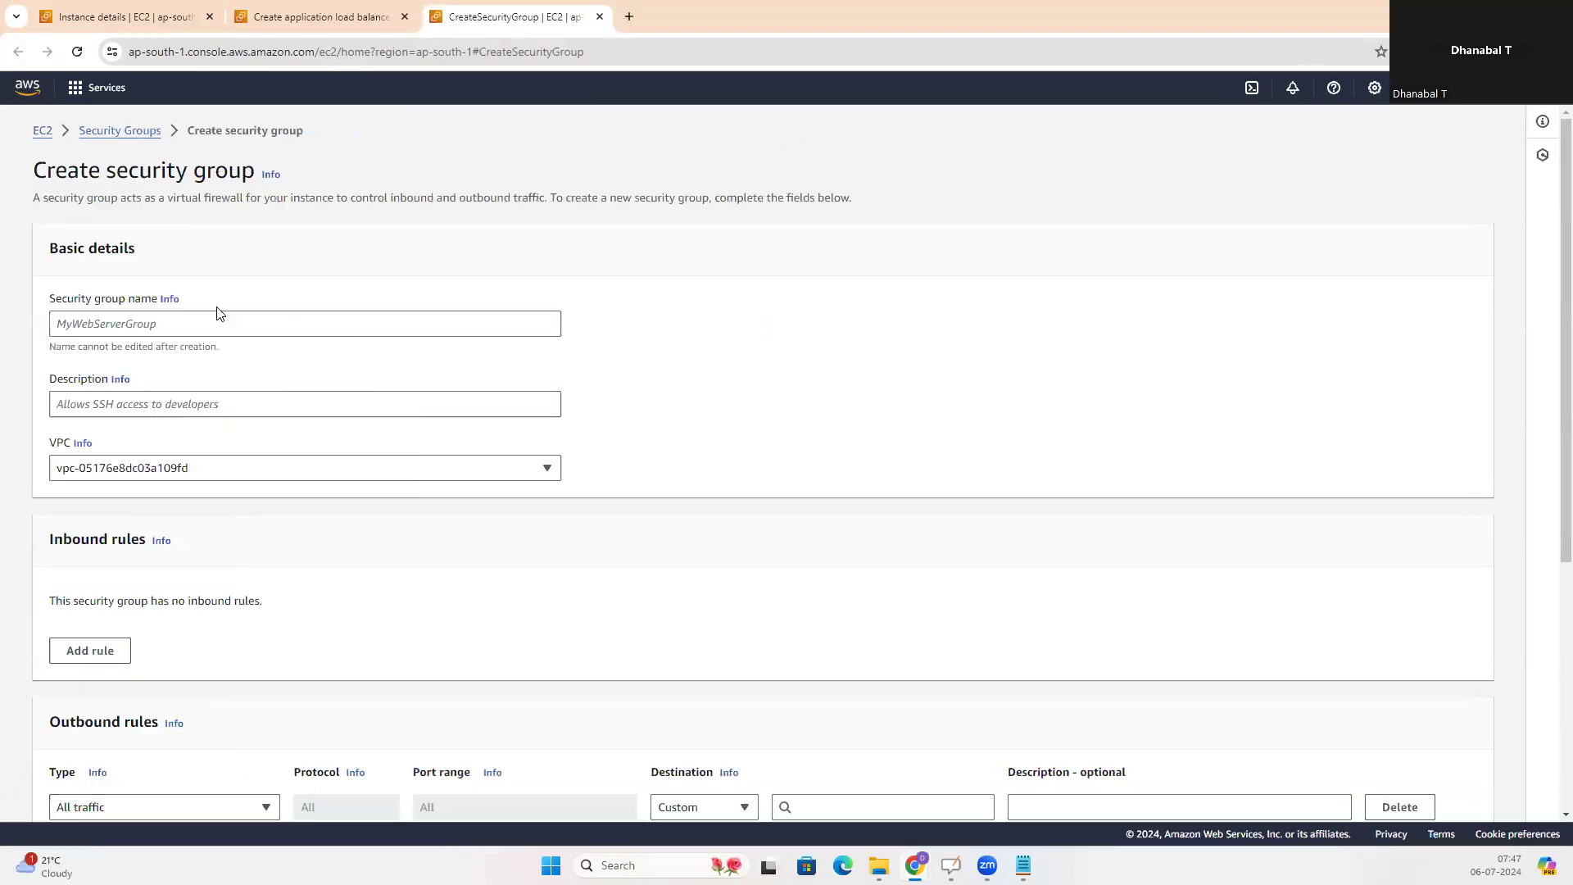
Name the new security group alb-sg
click(190, 319)
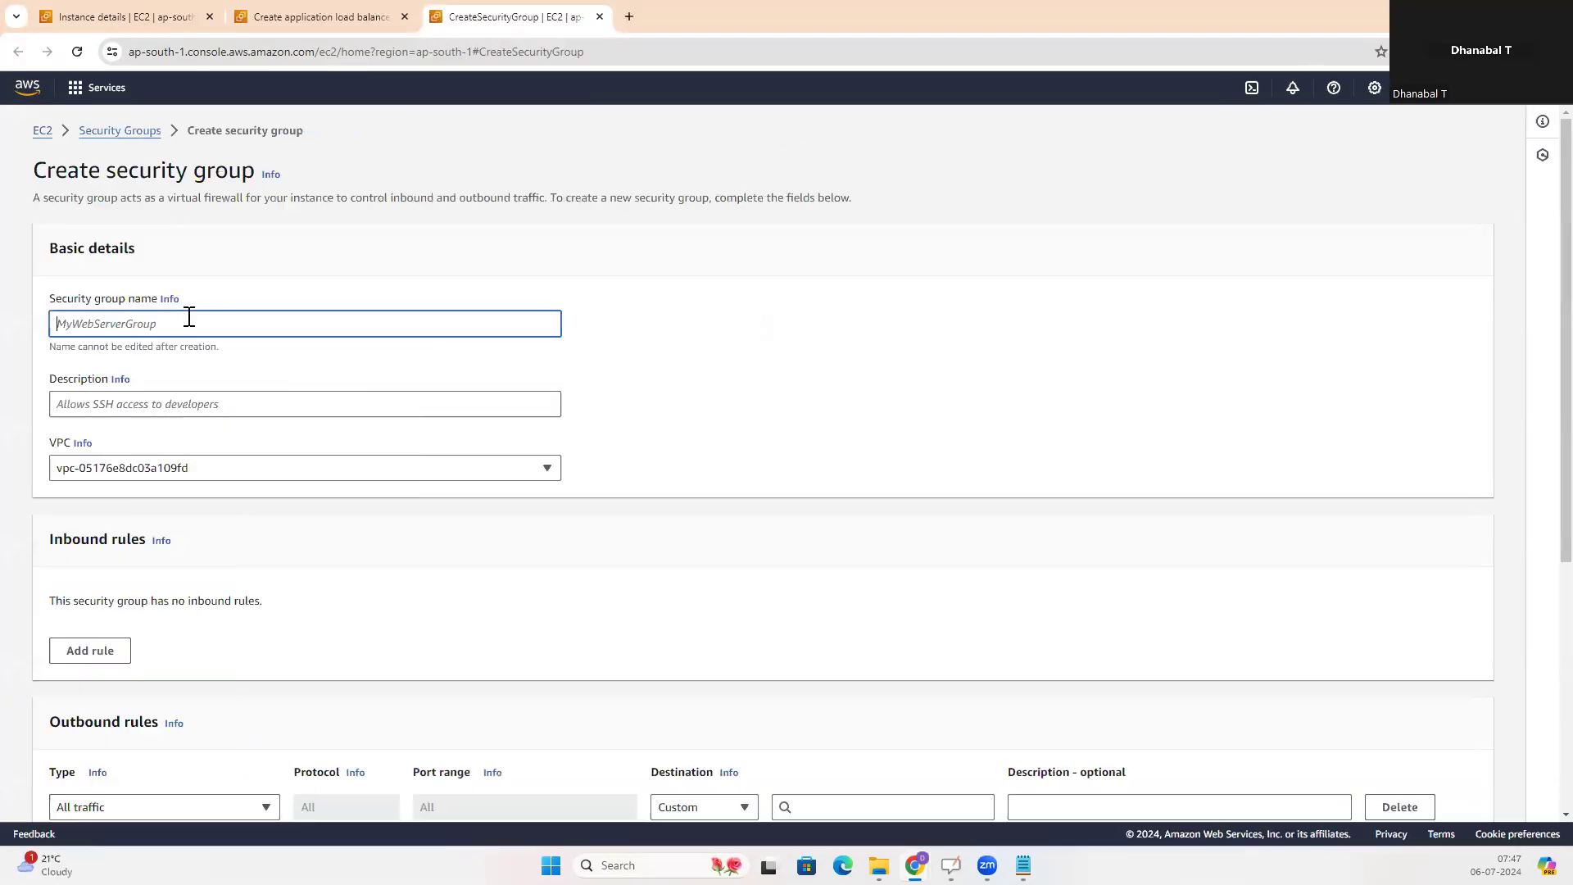
text(sg)
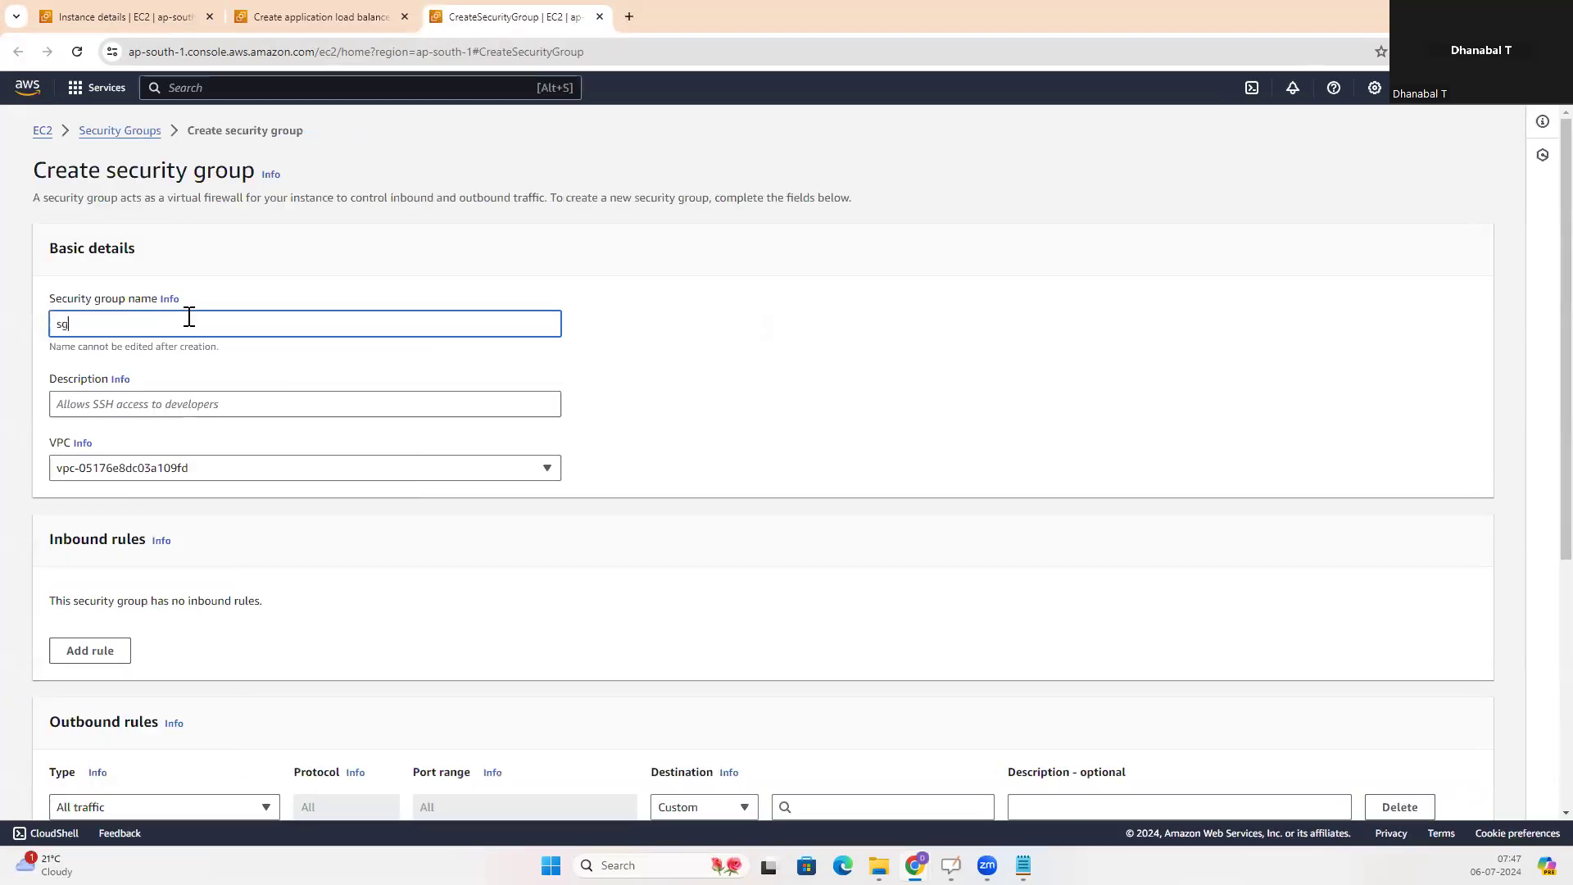
key(BackSpace)
key(BackSpace)
text(al)
Check the VPC choices for the security group and keep the default VPC
scroll(784, 449, down, 2)
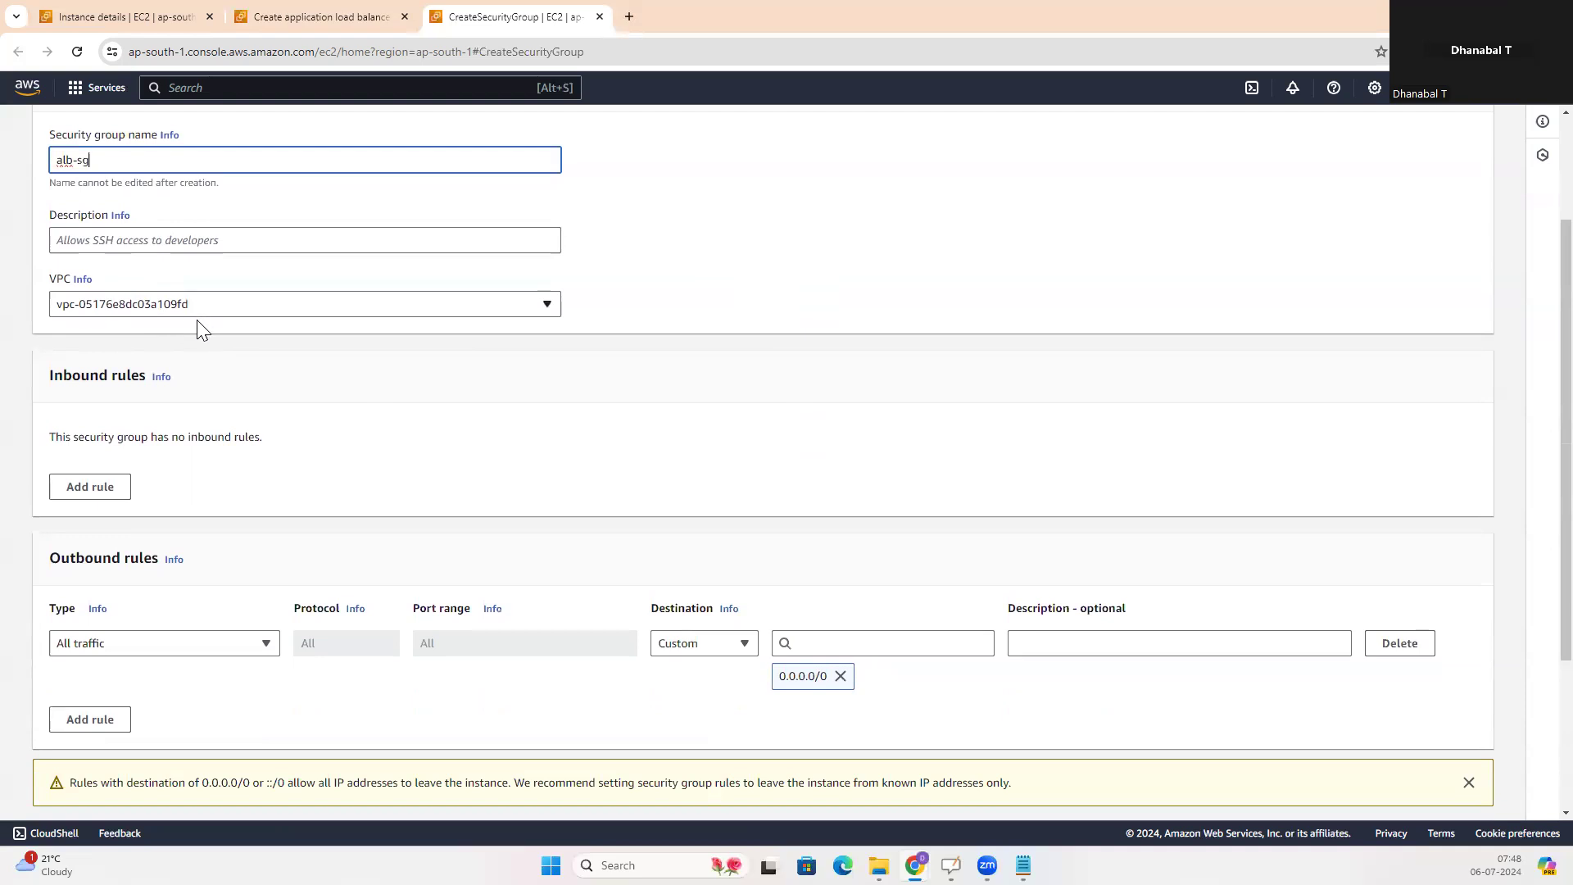
click(234, 304)
click(256, 308)
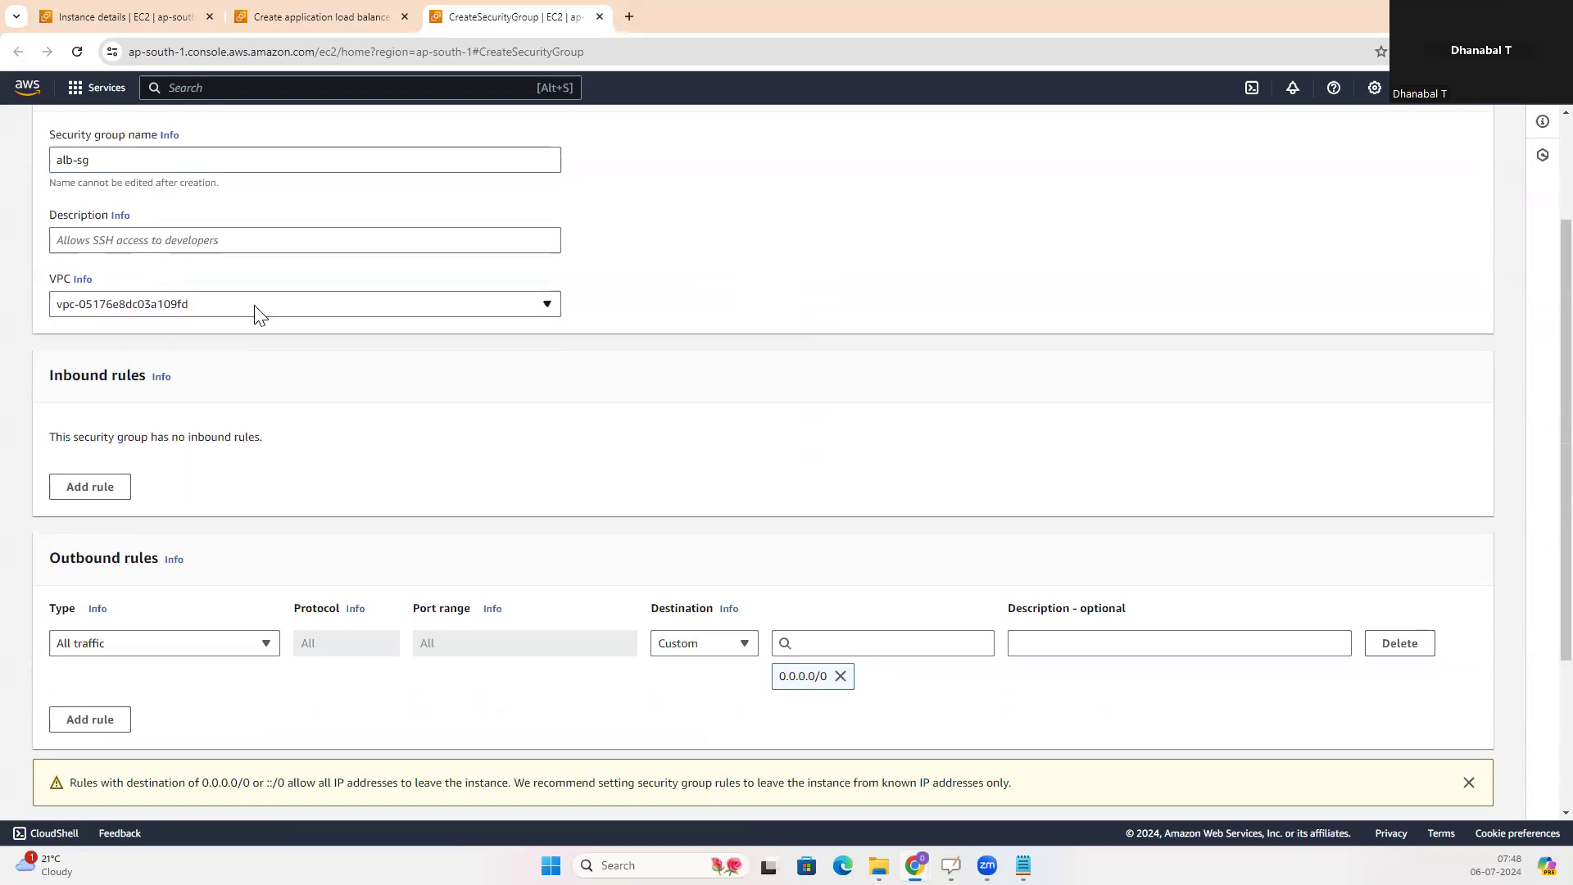
click(258, 314)
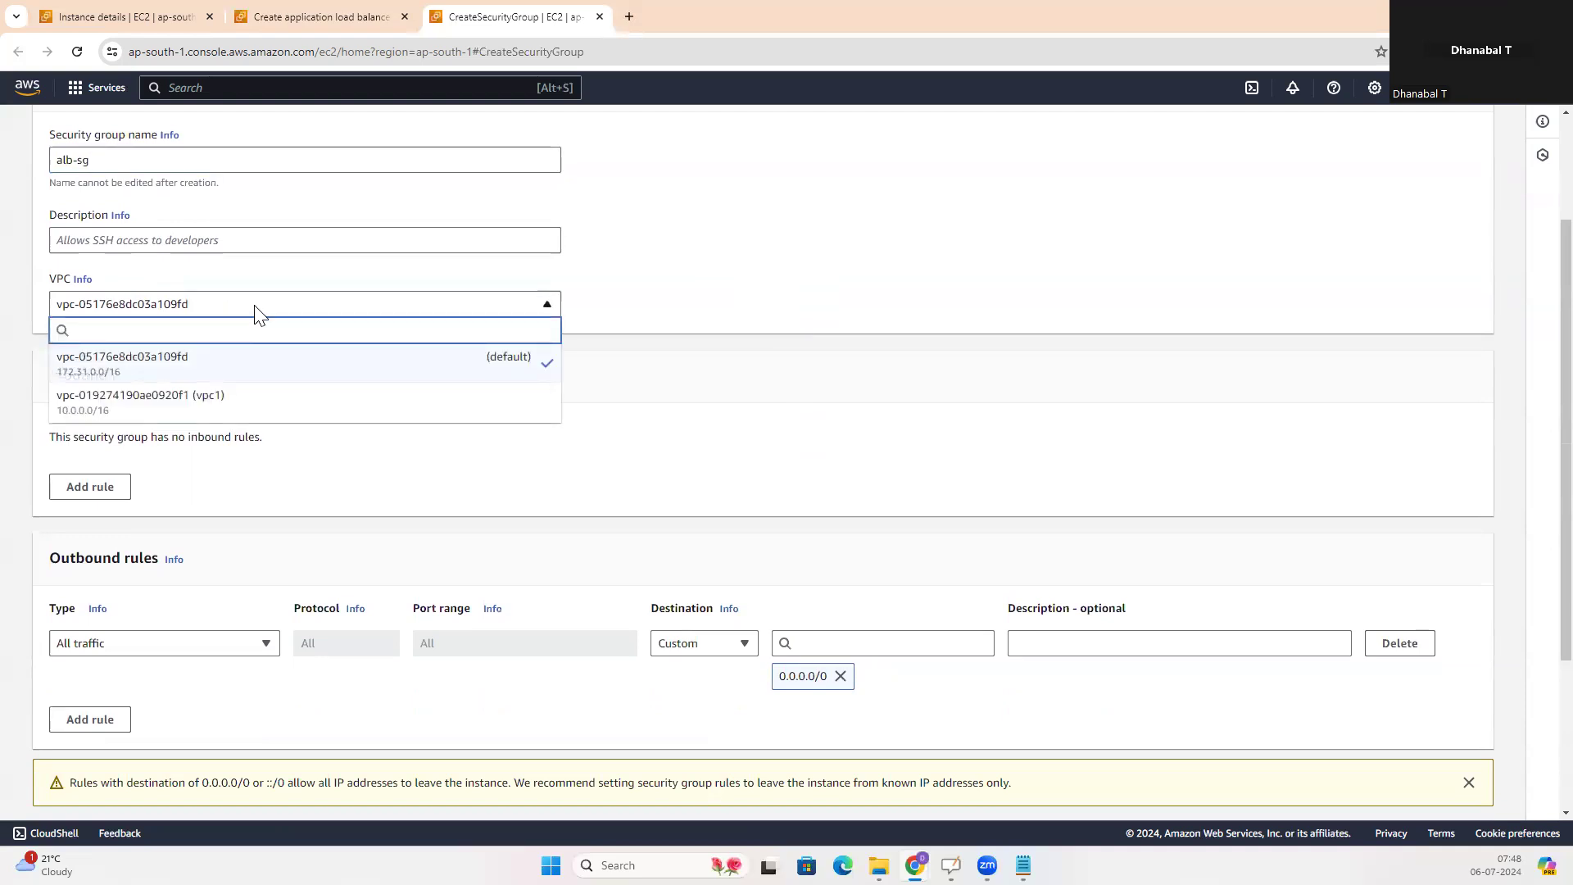
click(259, 314)
Add an inbound HTTP rule with Anywhere-IPv4 as its source
scroll(829, 372, down, 3)
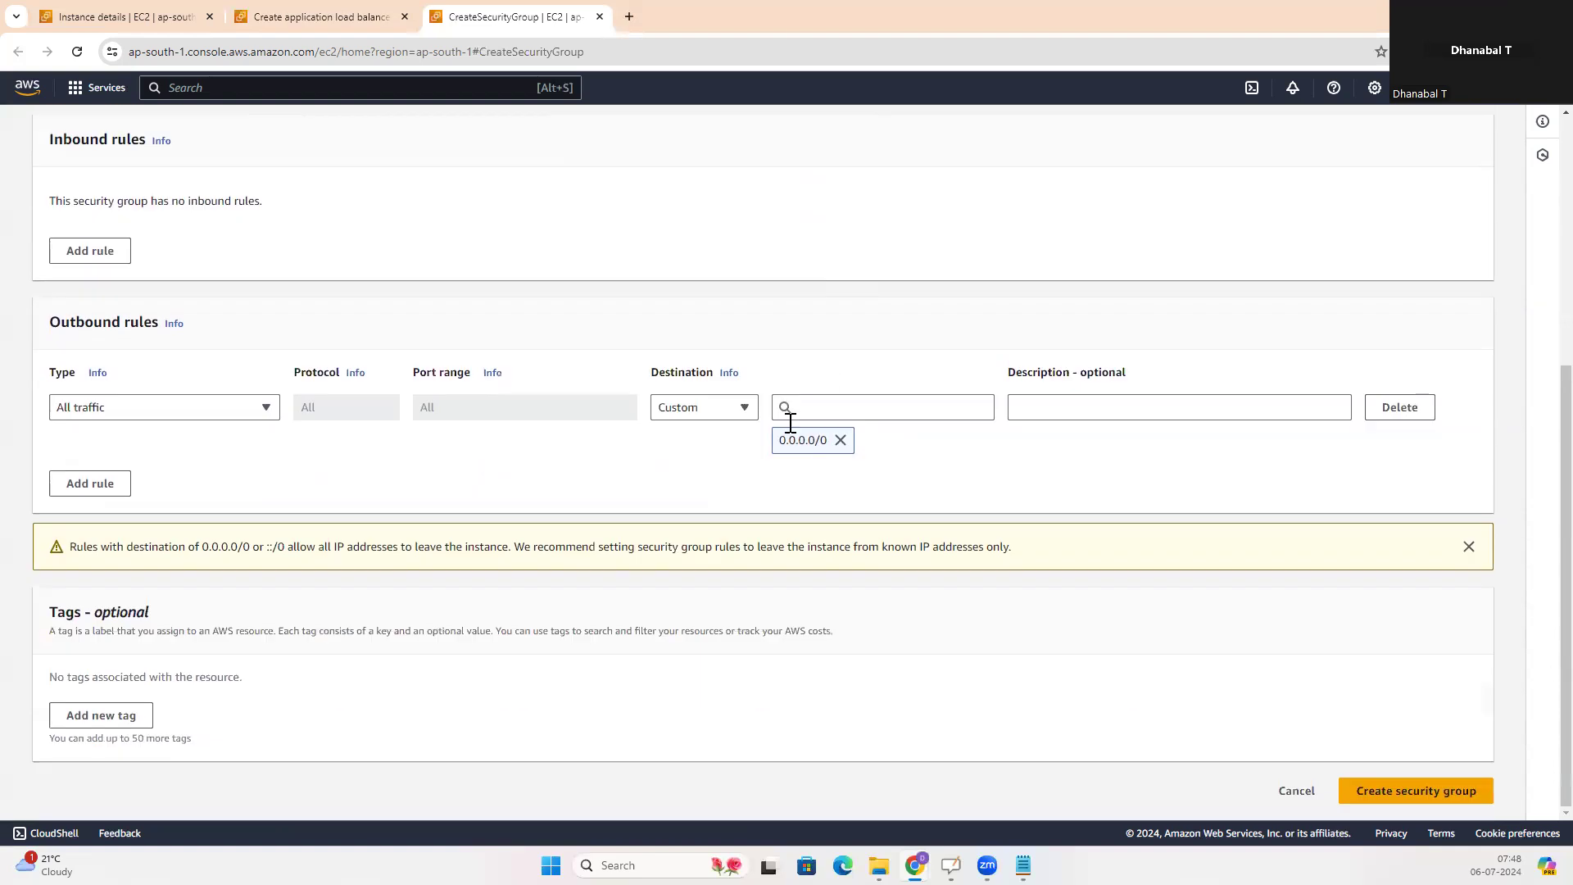
click(76, 254)
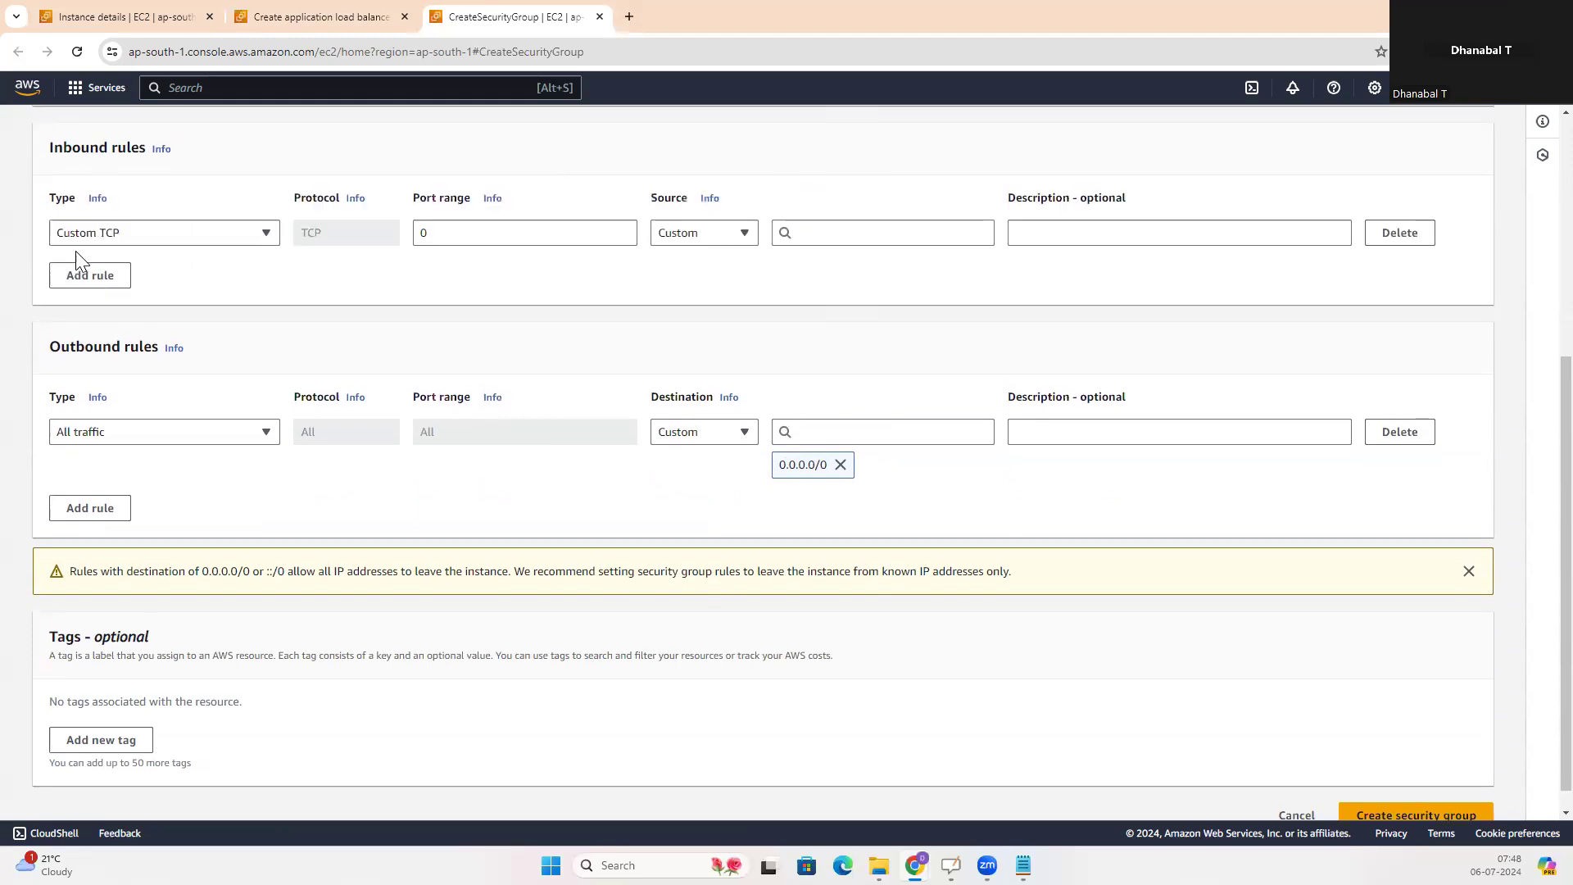
click(267, 234)
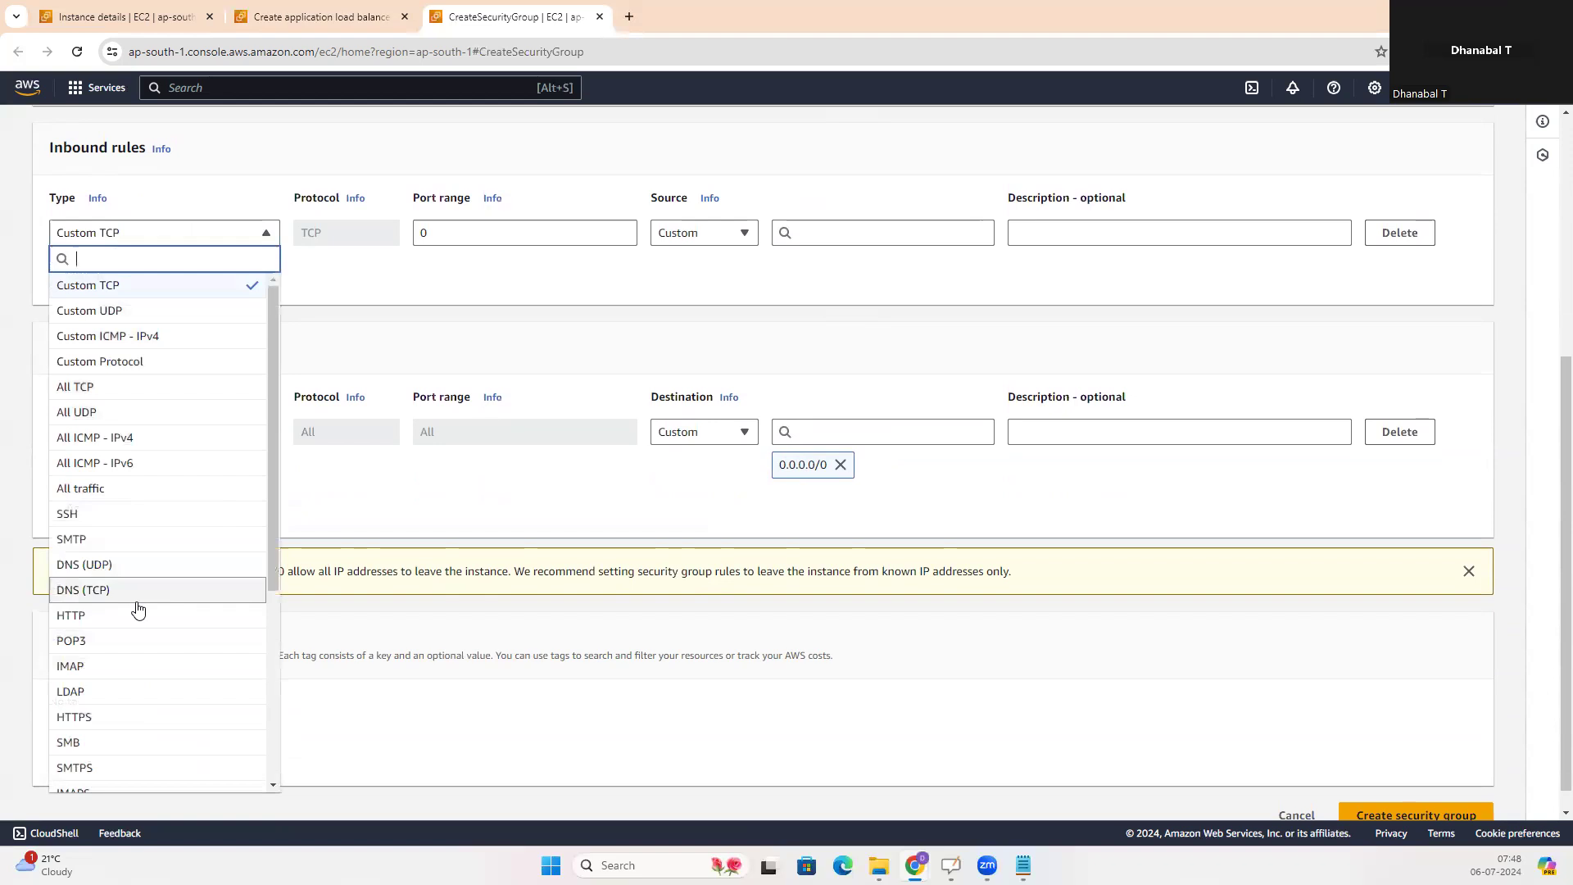
click(100, 615)
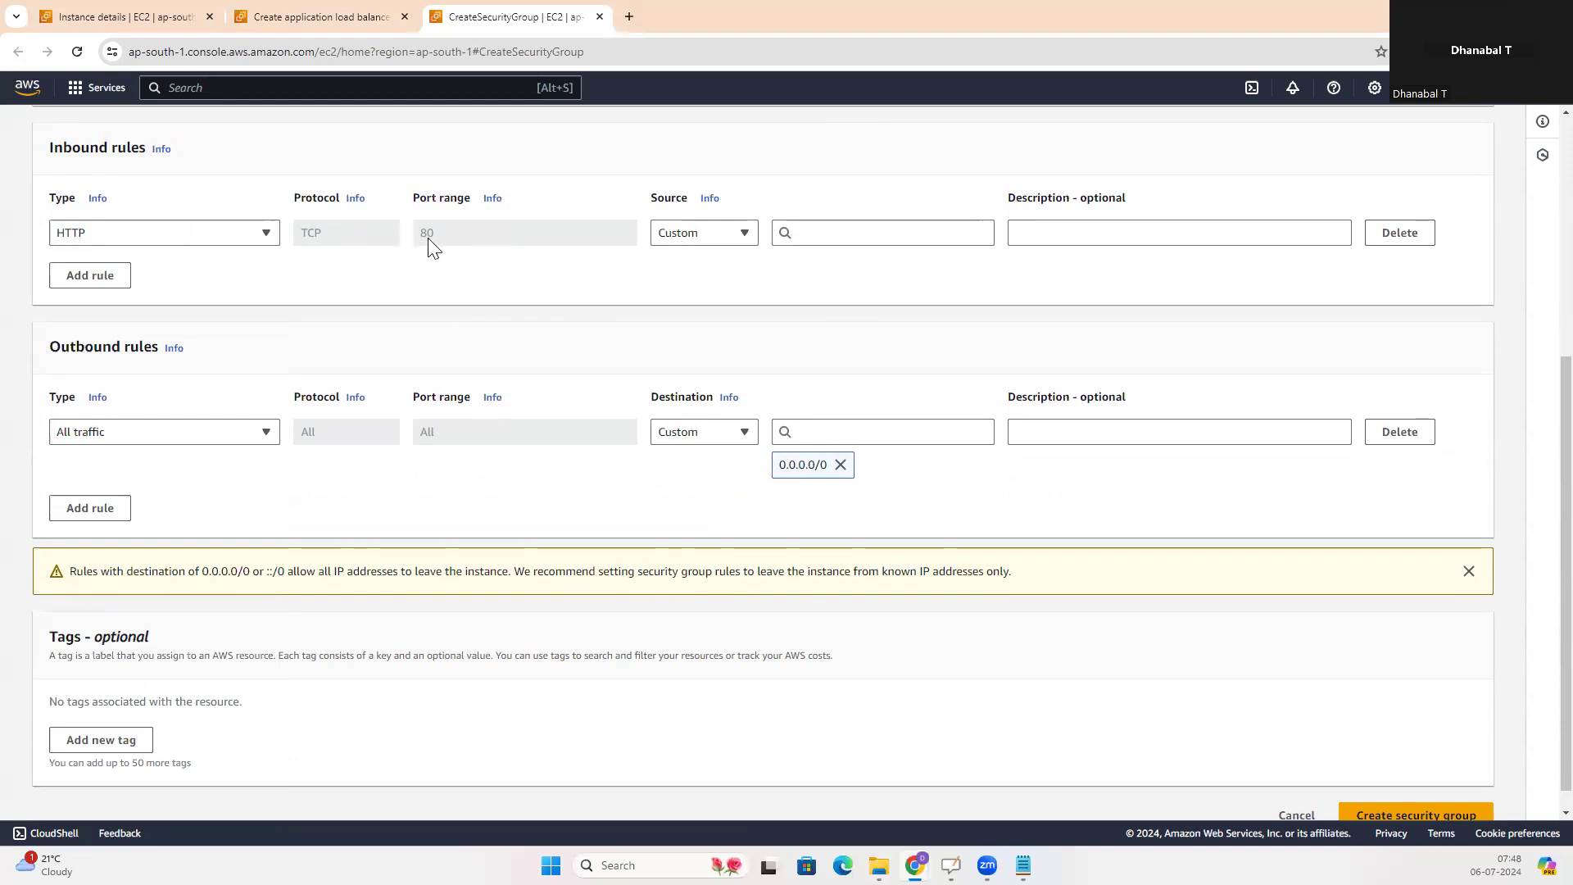
click(751, 236)
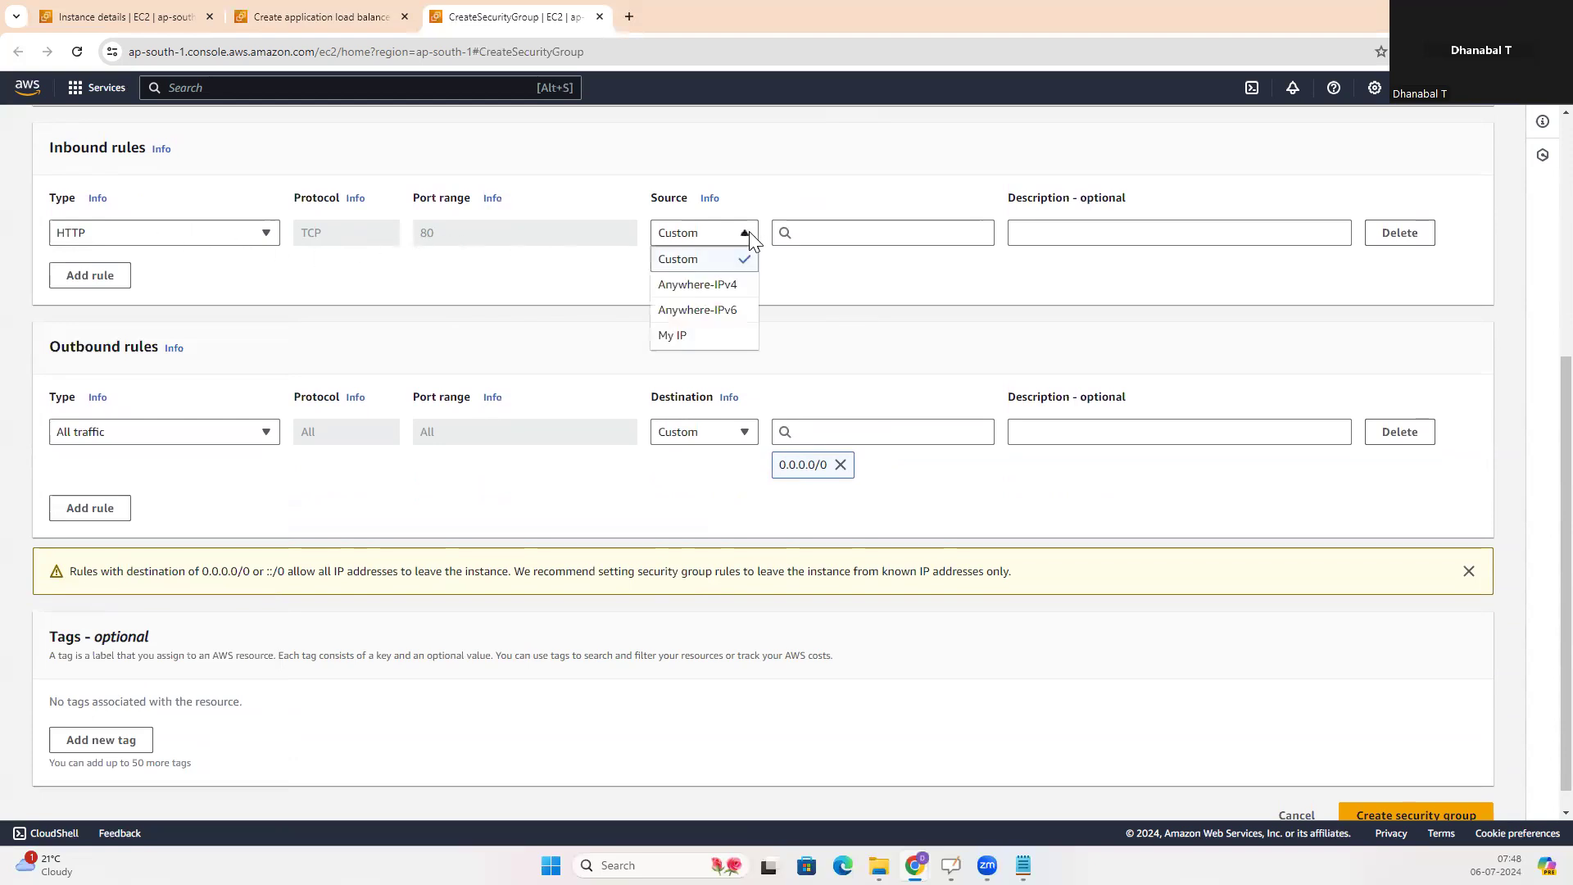
click(714, 286)
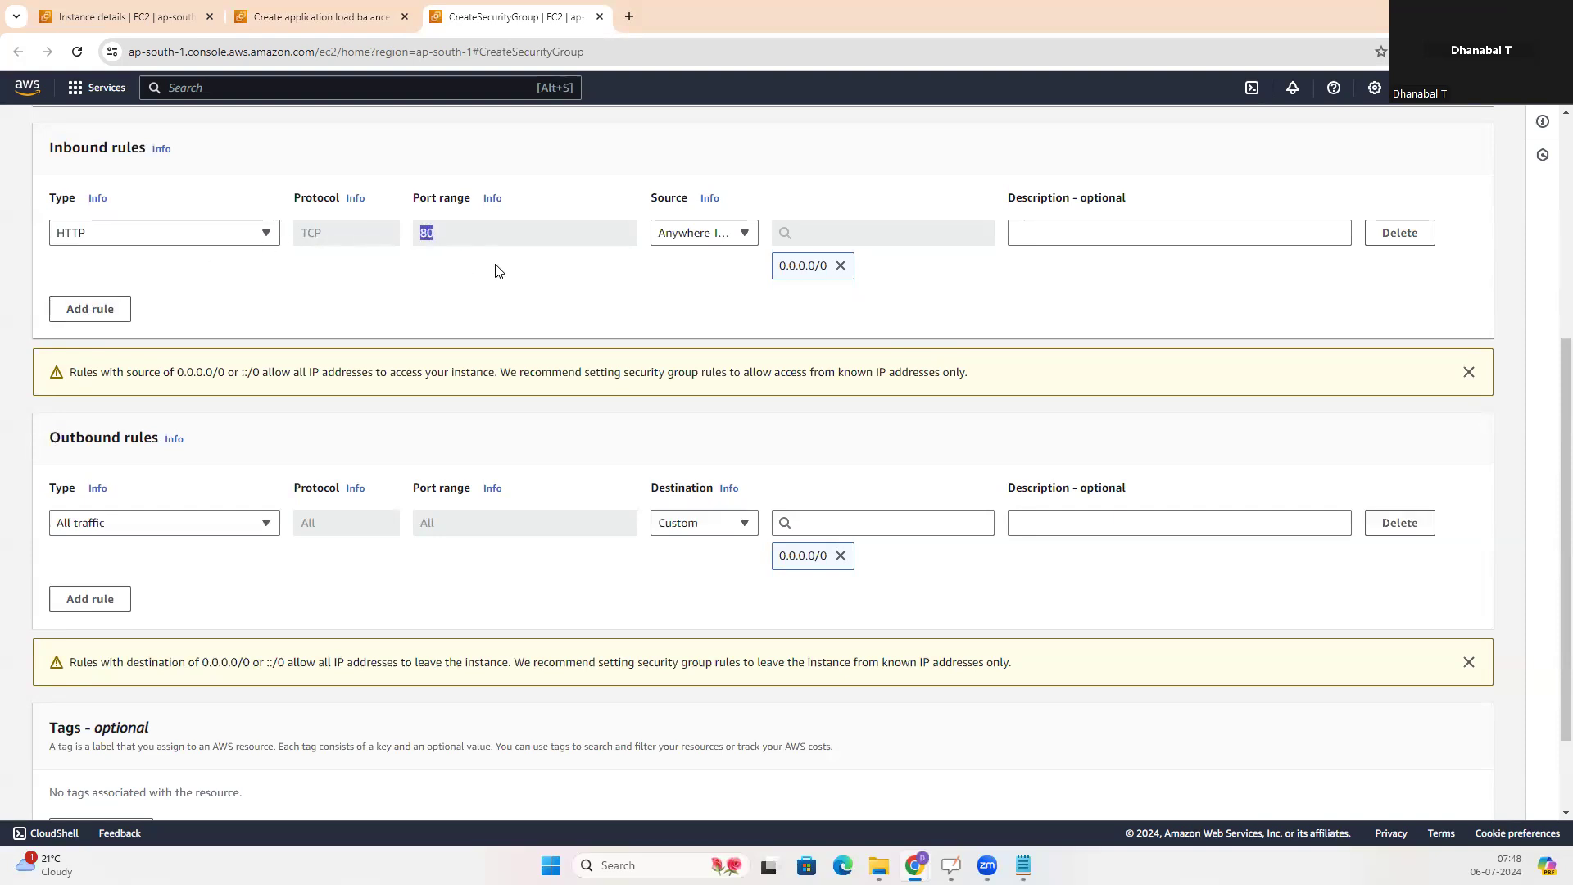
Try to create the security group with a second, unfilled Custom TCP inbound rule
click(107, 320)
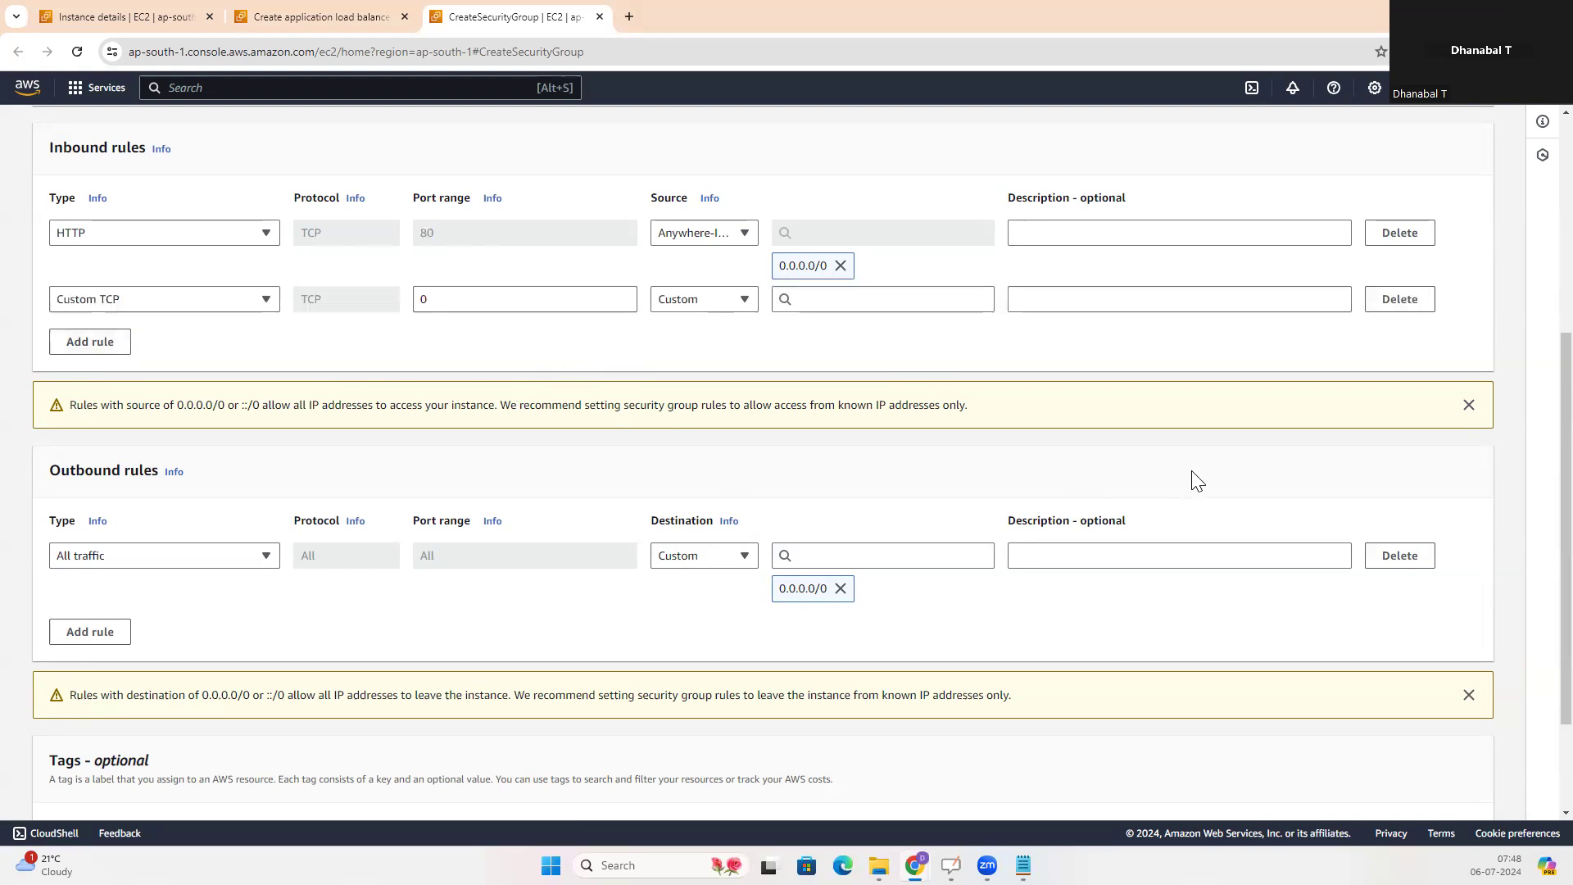
scroll(1203, 482, down, 1)
scroll(1203, 481, down, 1)
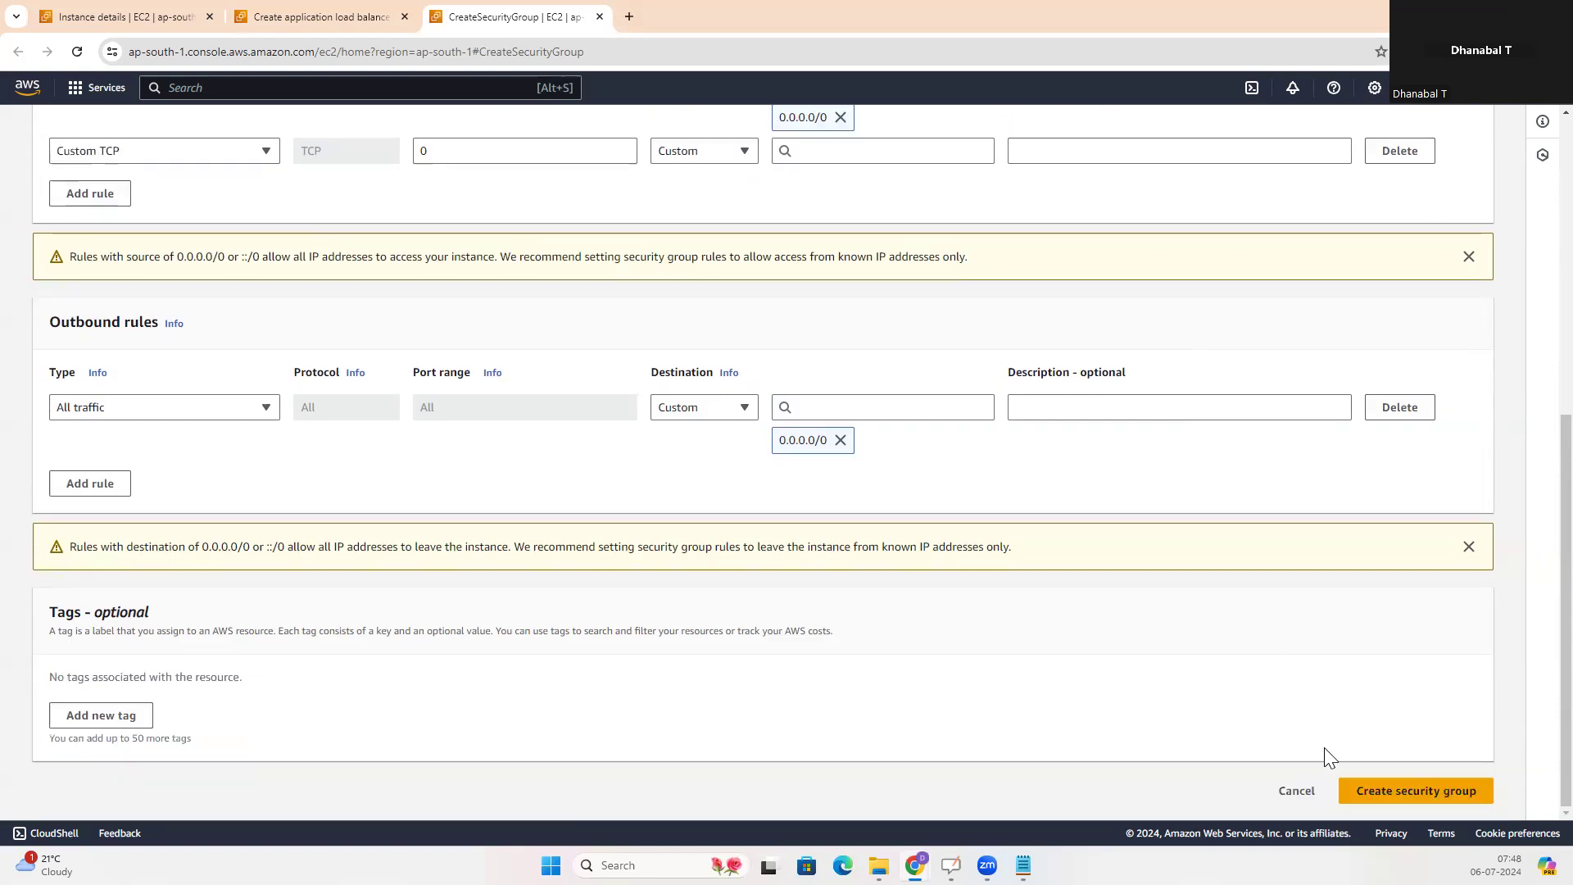
click(1393, 791)
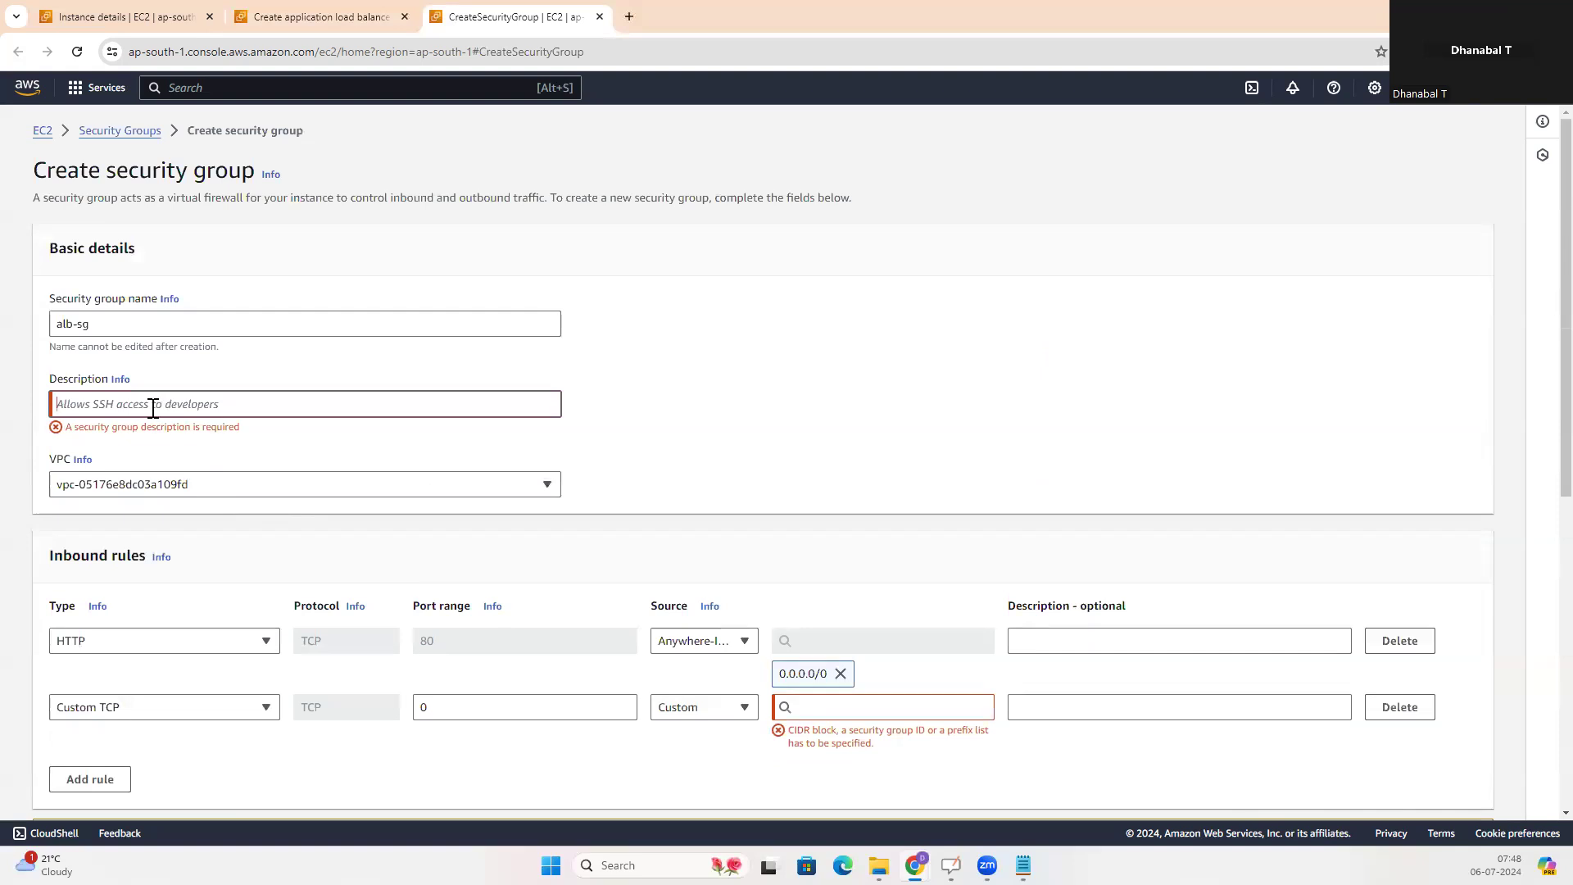
Copy the security group name alb-sg into the description
triple_click(99, 325)
key(ctrl+c)
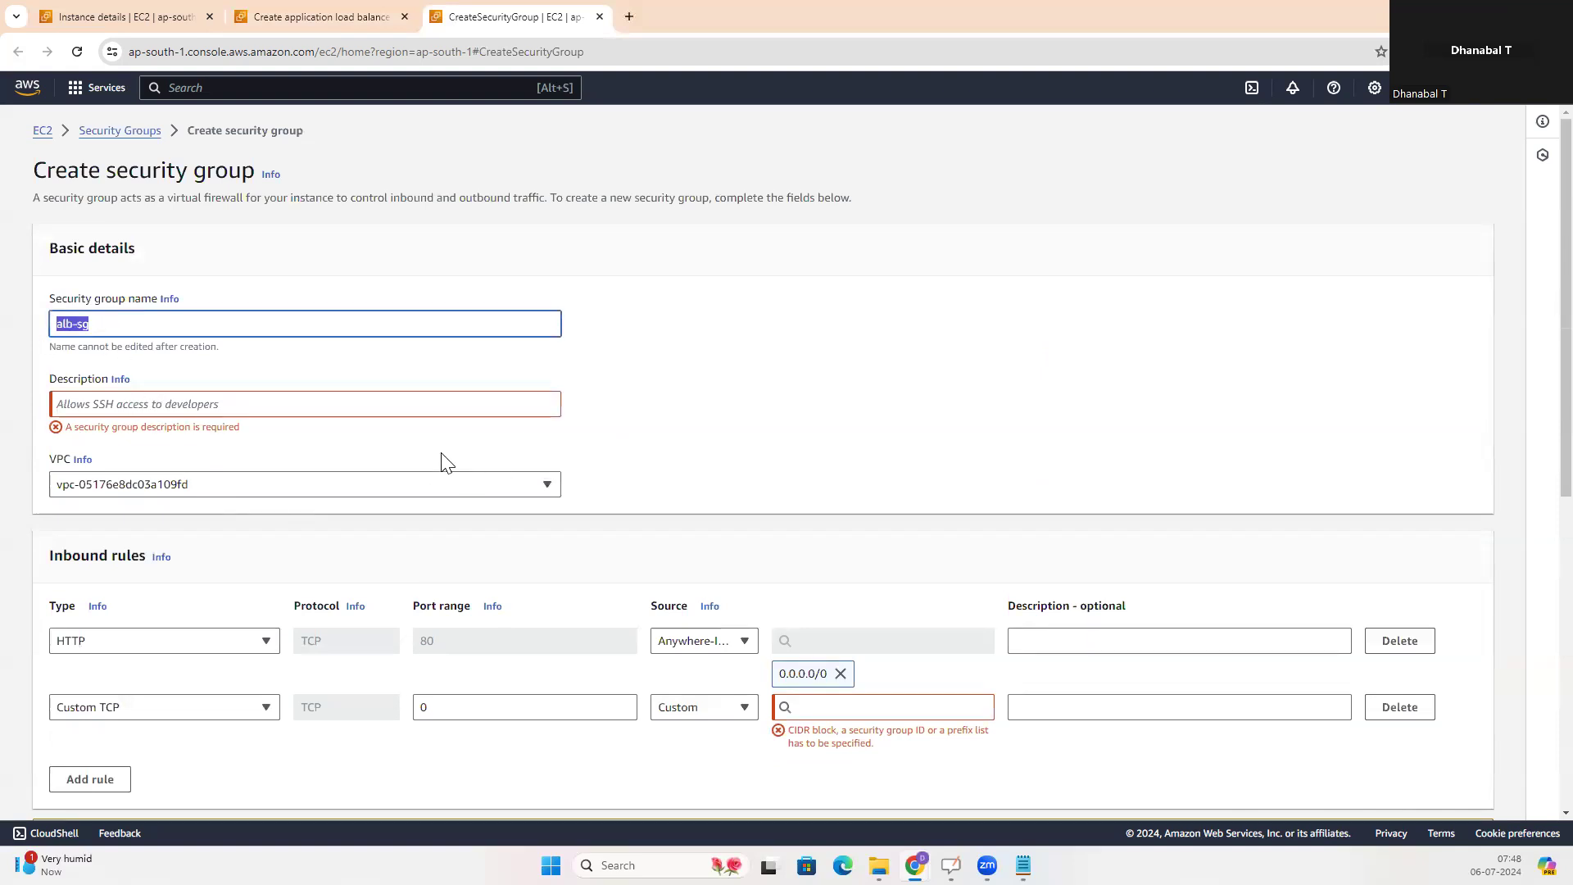
click(159, 401)
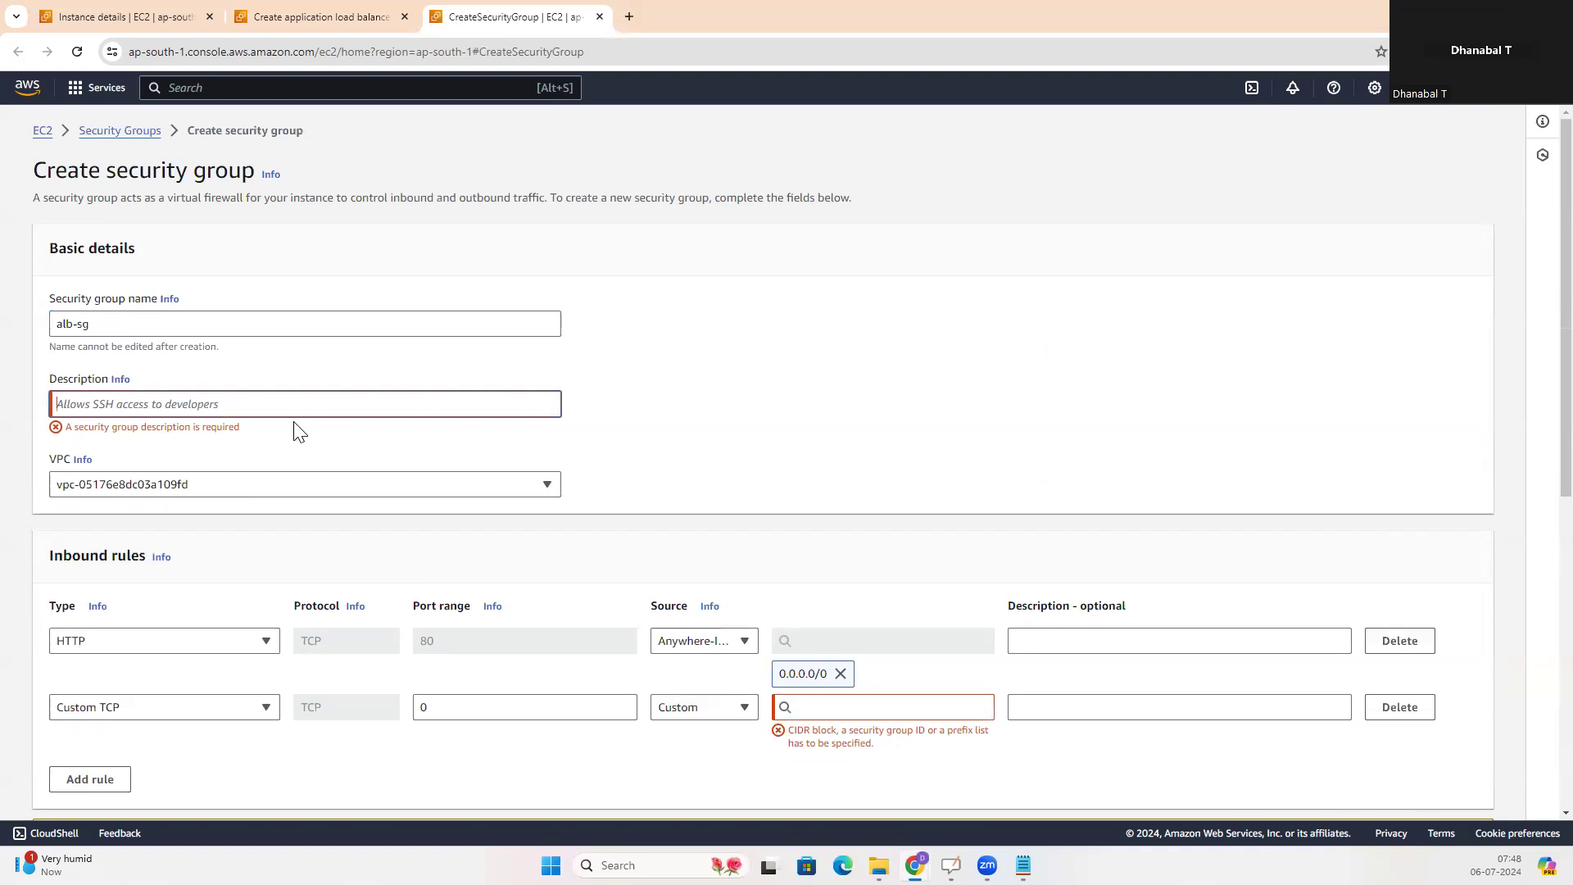
key(ctrl+v)
Delete the unfilled Custom TCP inbound rule and create the security group
scroll(1071, 458, down, 5)
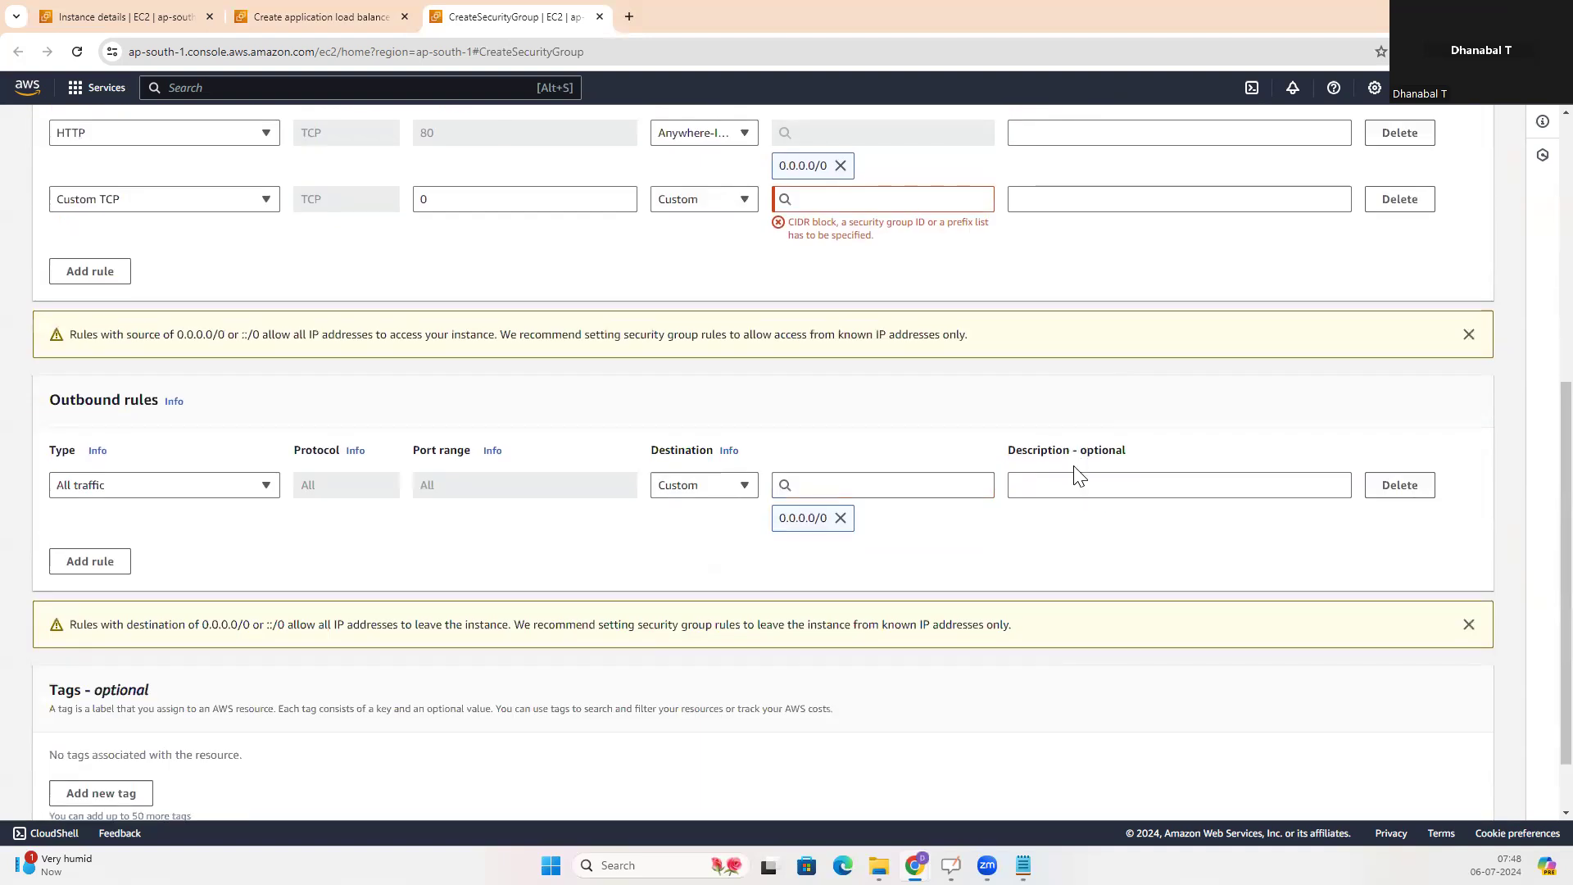
click(1399, 199)
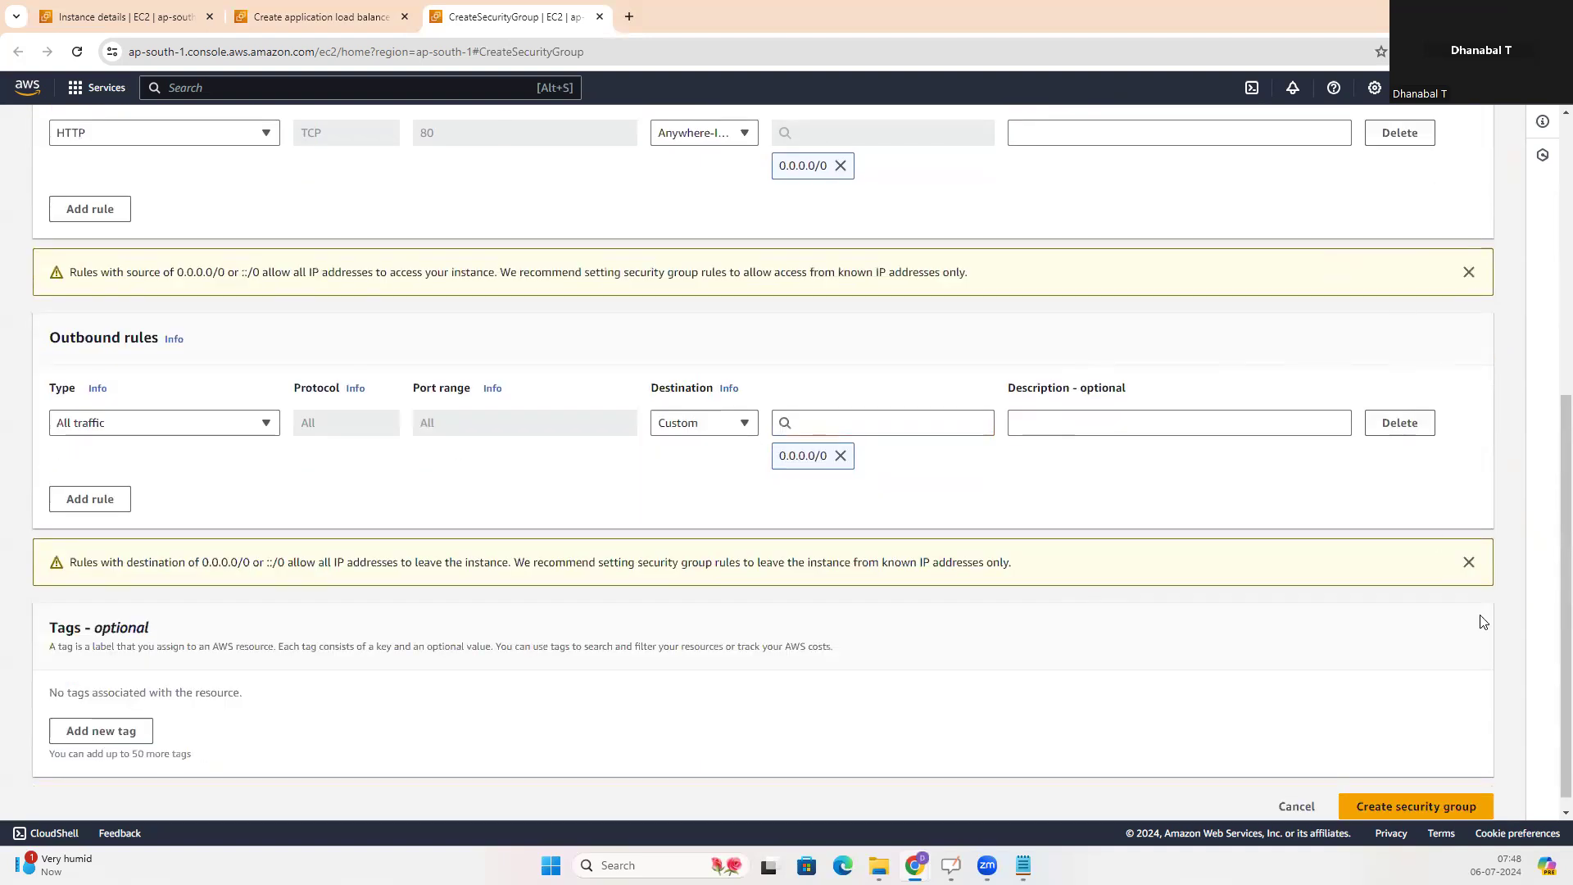
click(1421, 808)
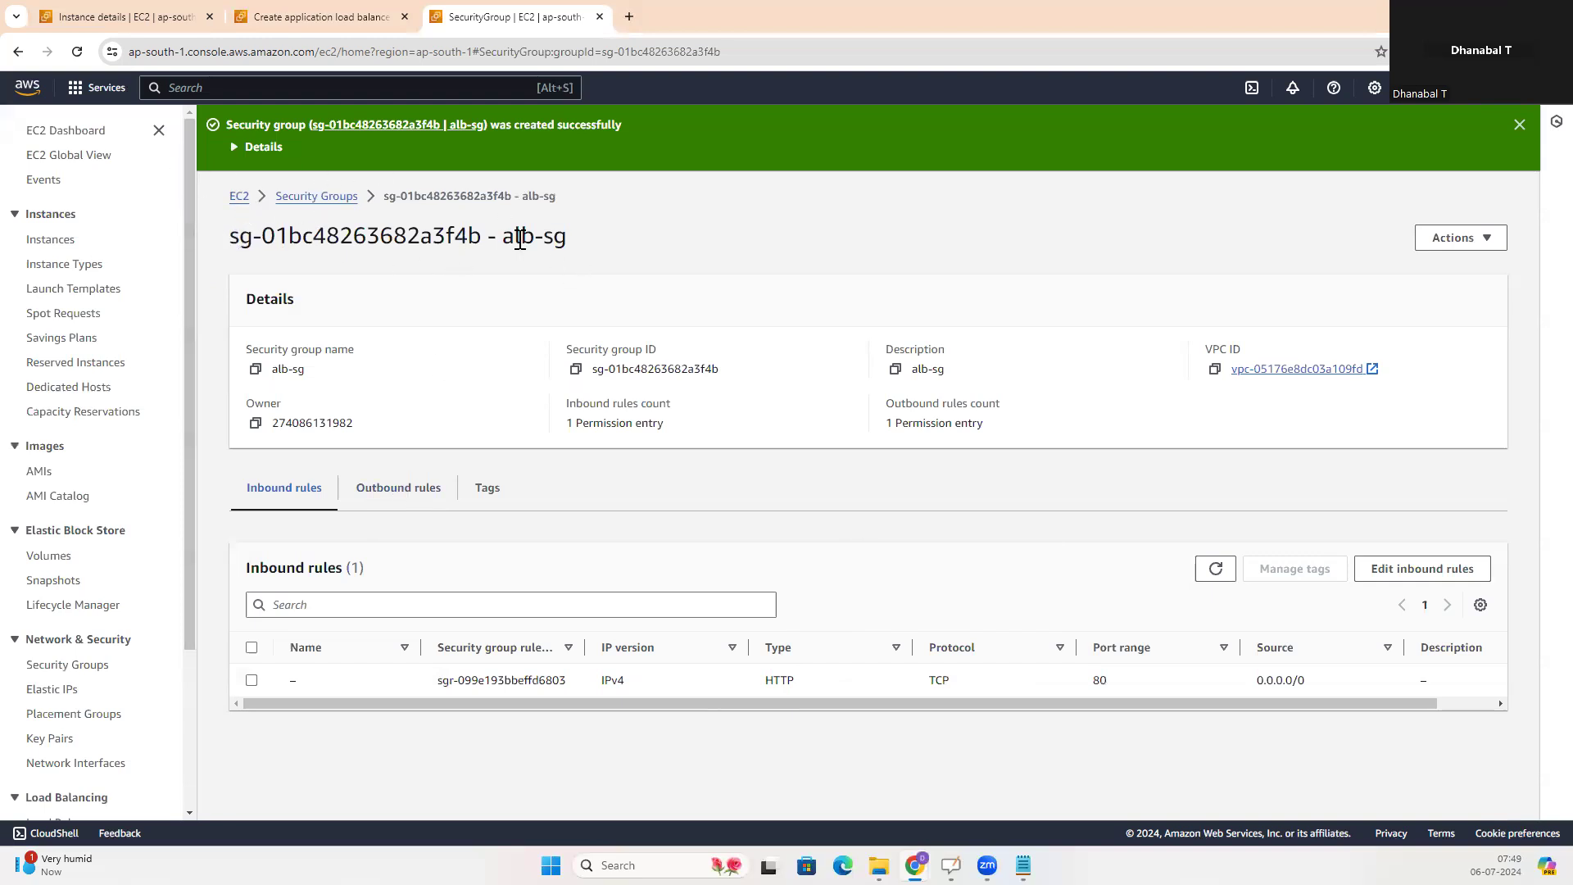
Refresh the load balancer's security group list and replace the default security group with alb-sg
drag(503, 237, 583, 246)
click(313, 16)
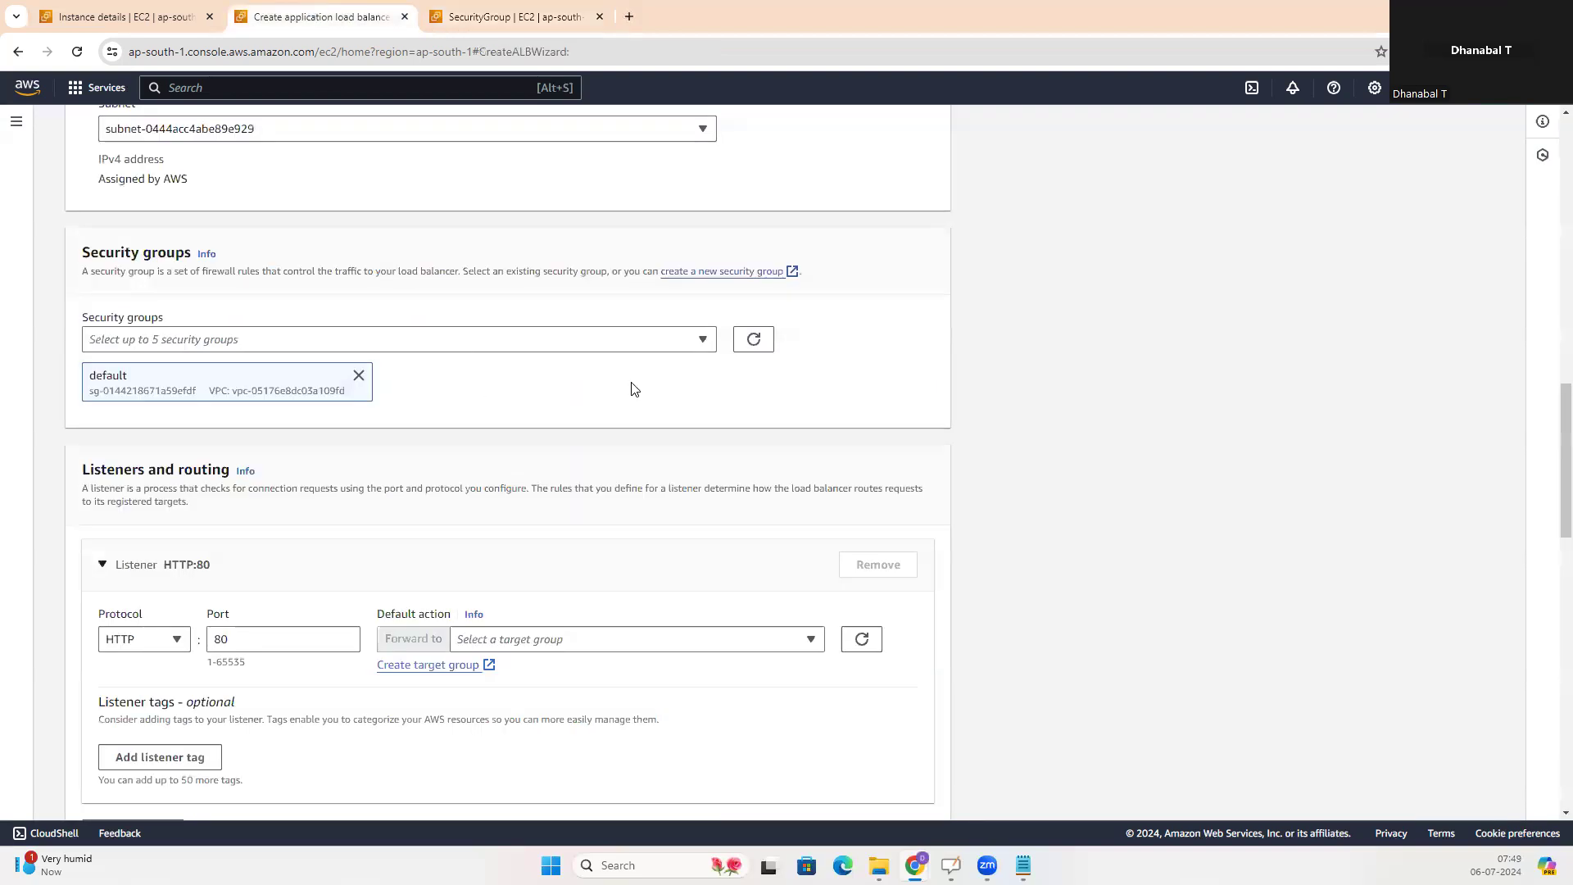
click(751, 341)
click(359, 377)
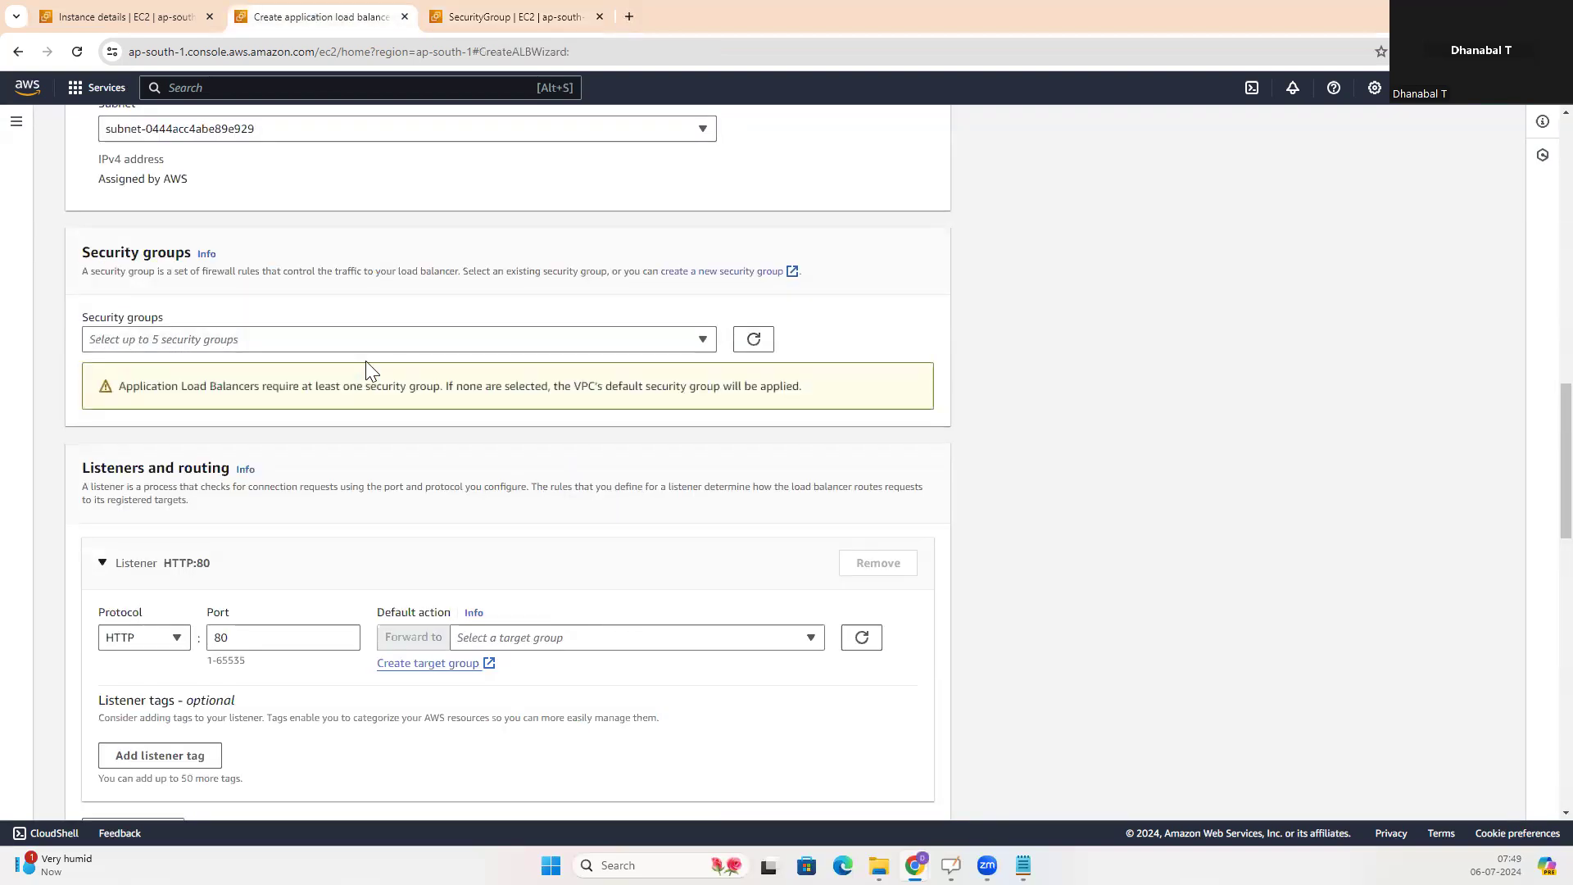
click(349, 348)
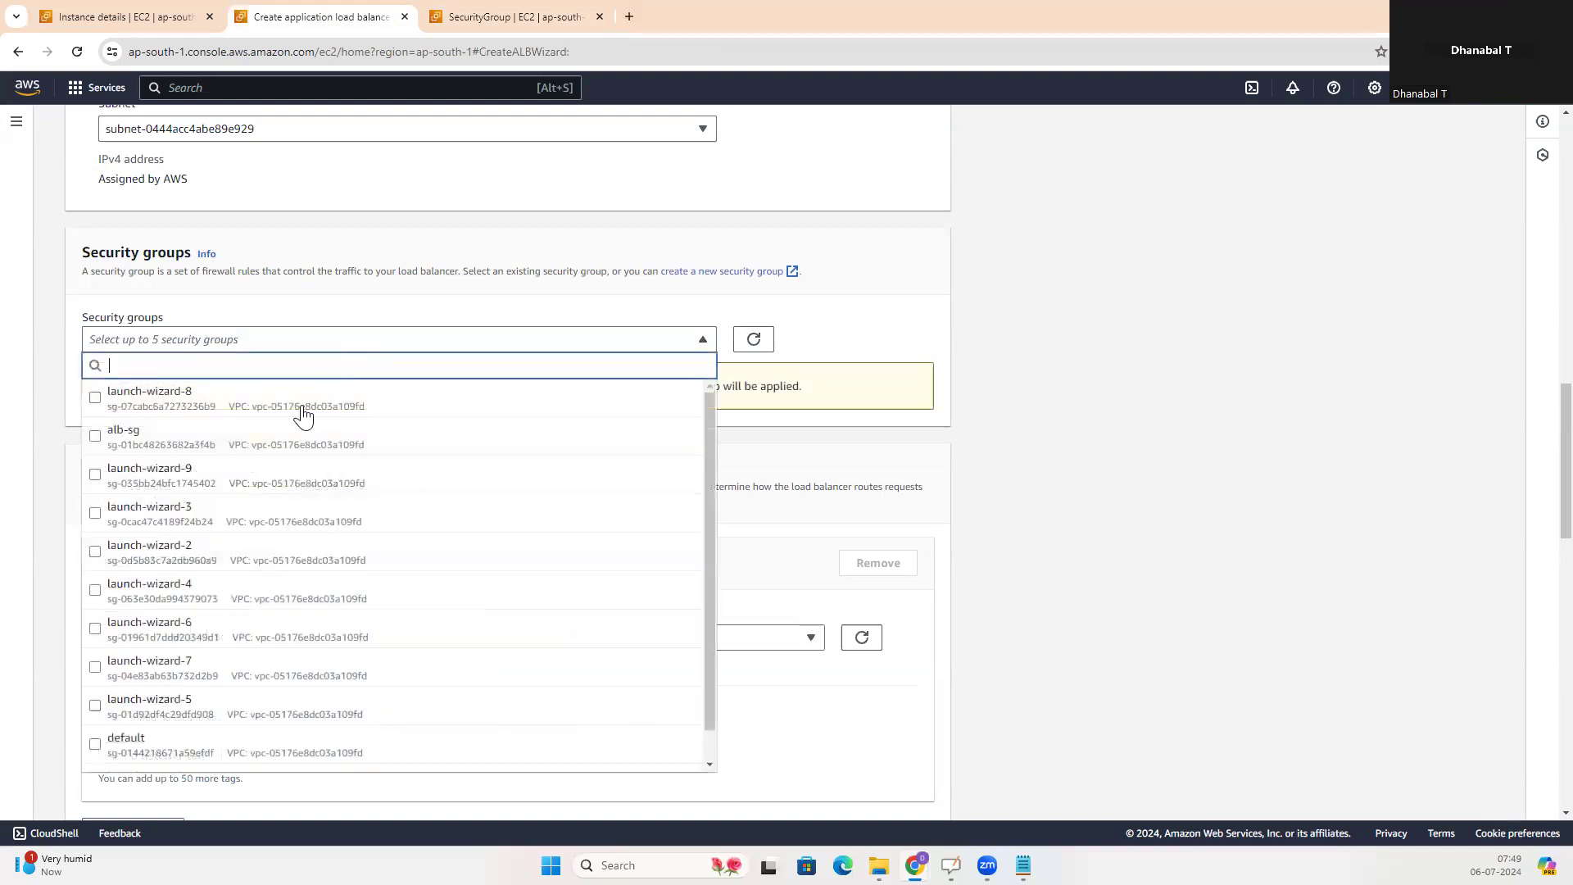
click(95, 436)
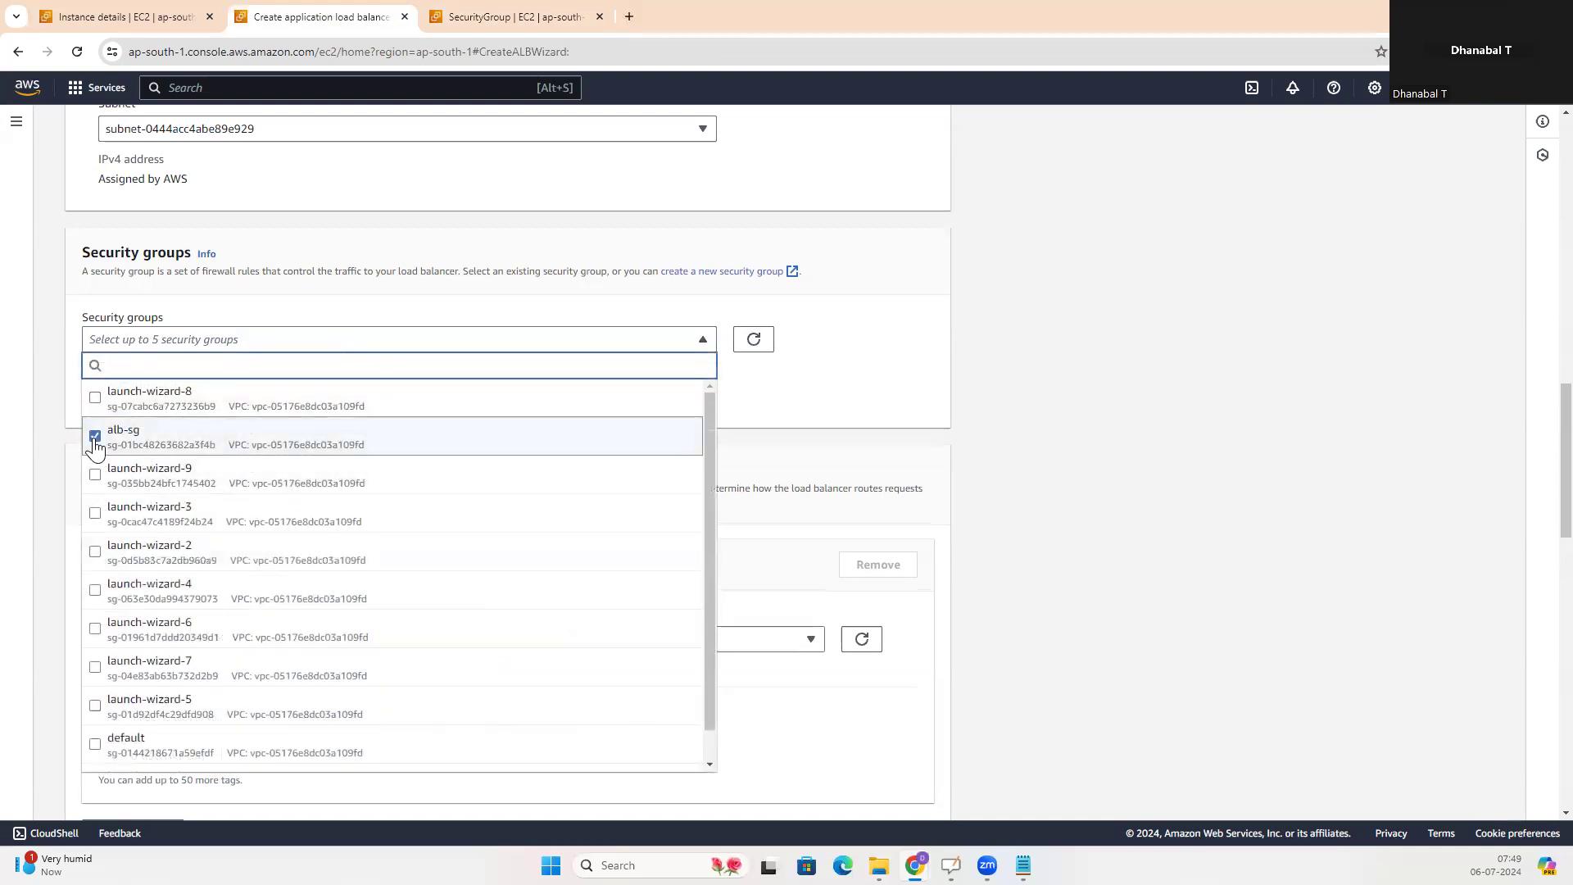
click(950, 369)
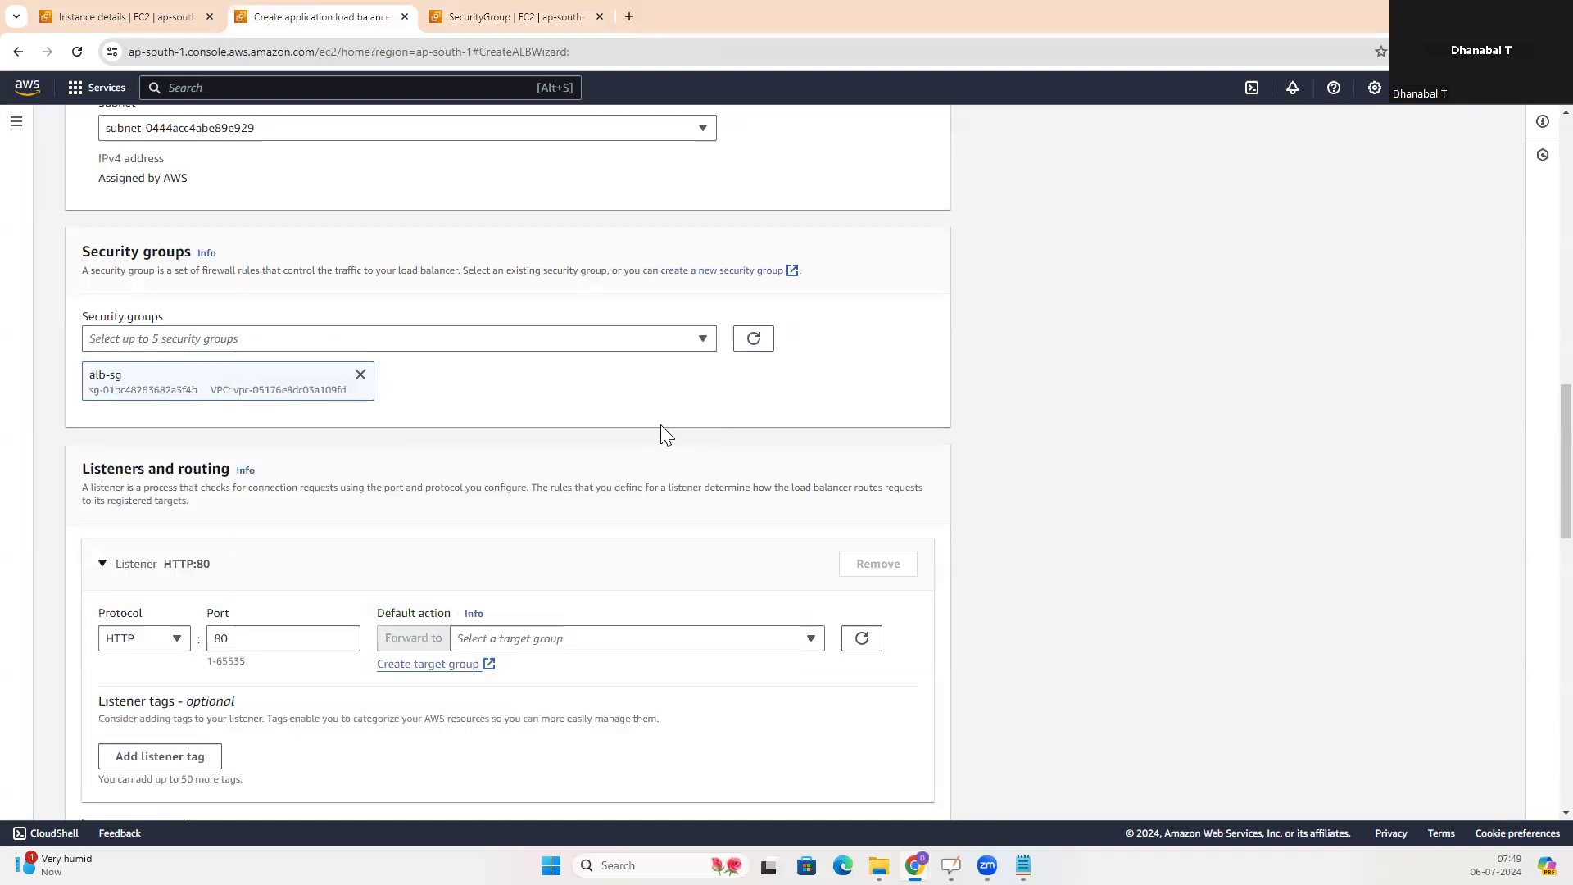
scroll(660, 424, down, 2)
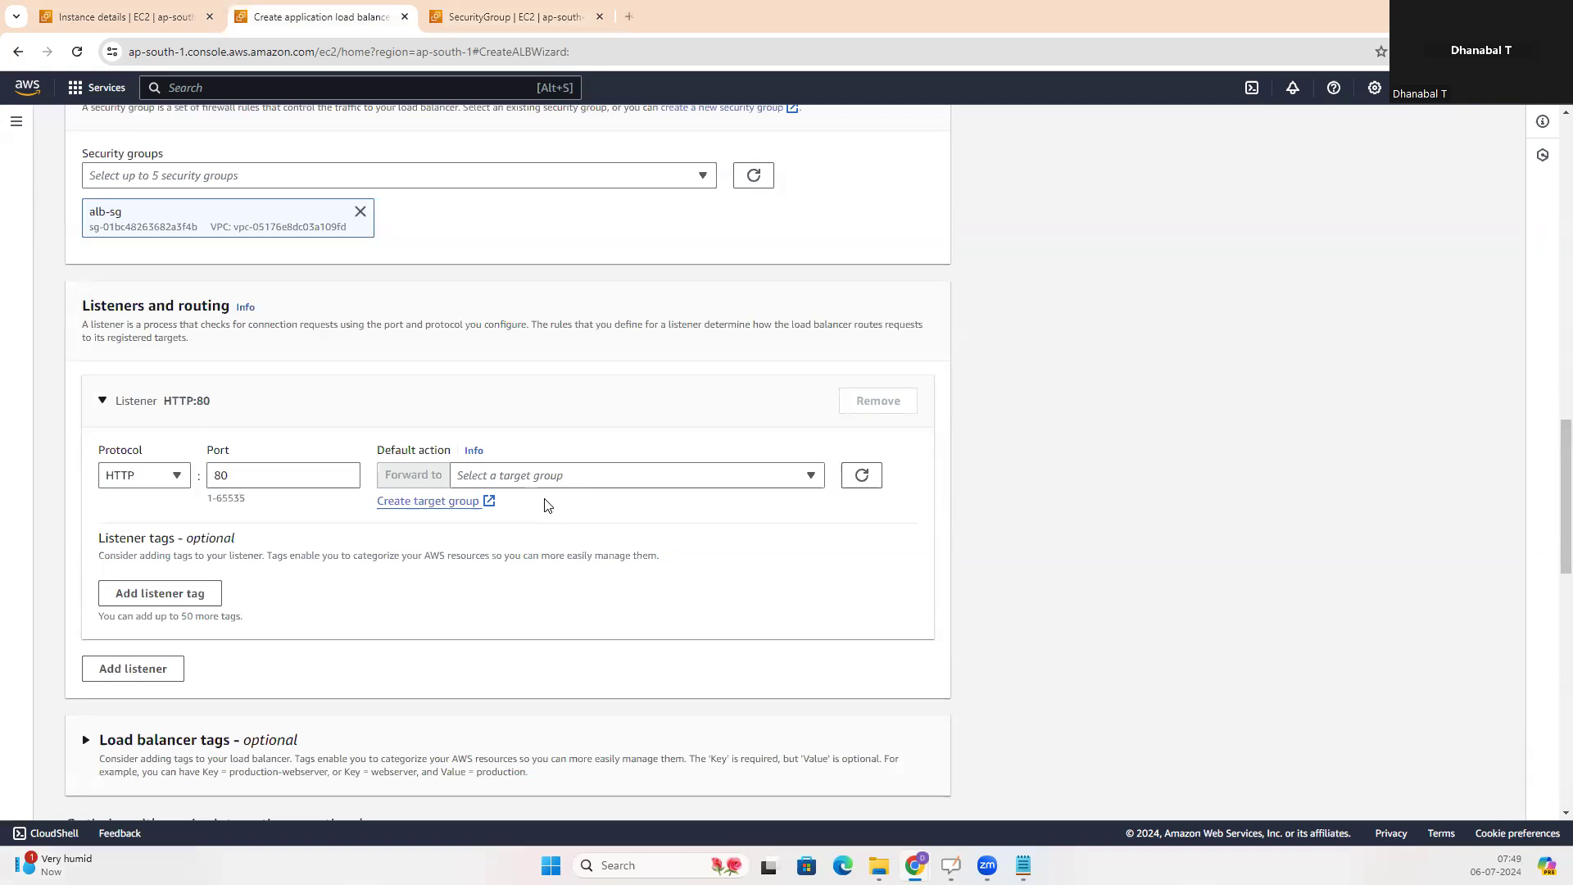
Switch to the whiteboard and frame EC21 and EC22 in a box labelled TG, with an arrow to LB
key(alt+Tab)
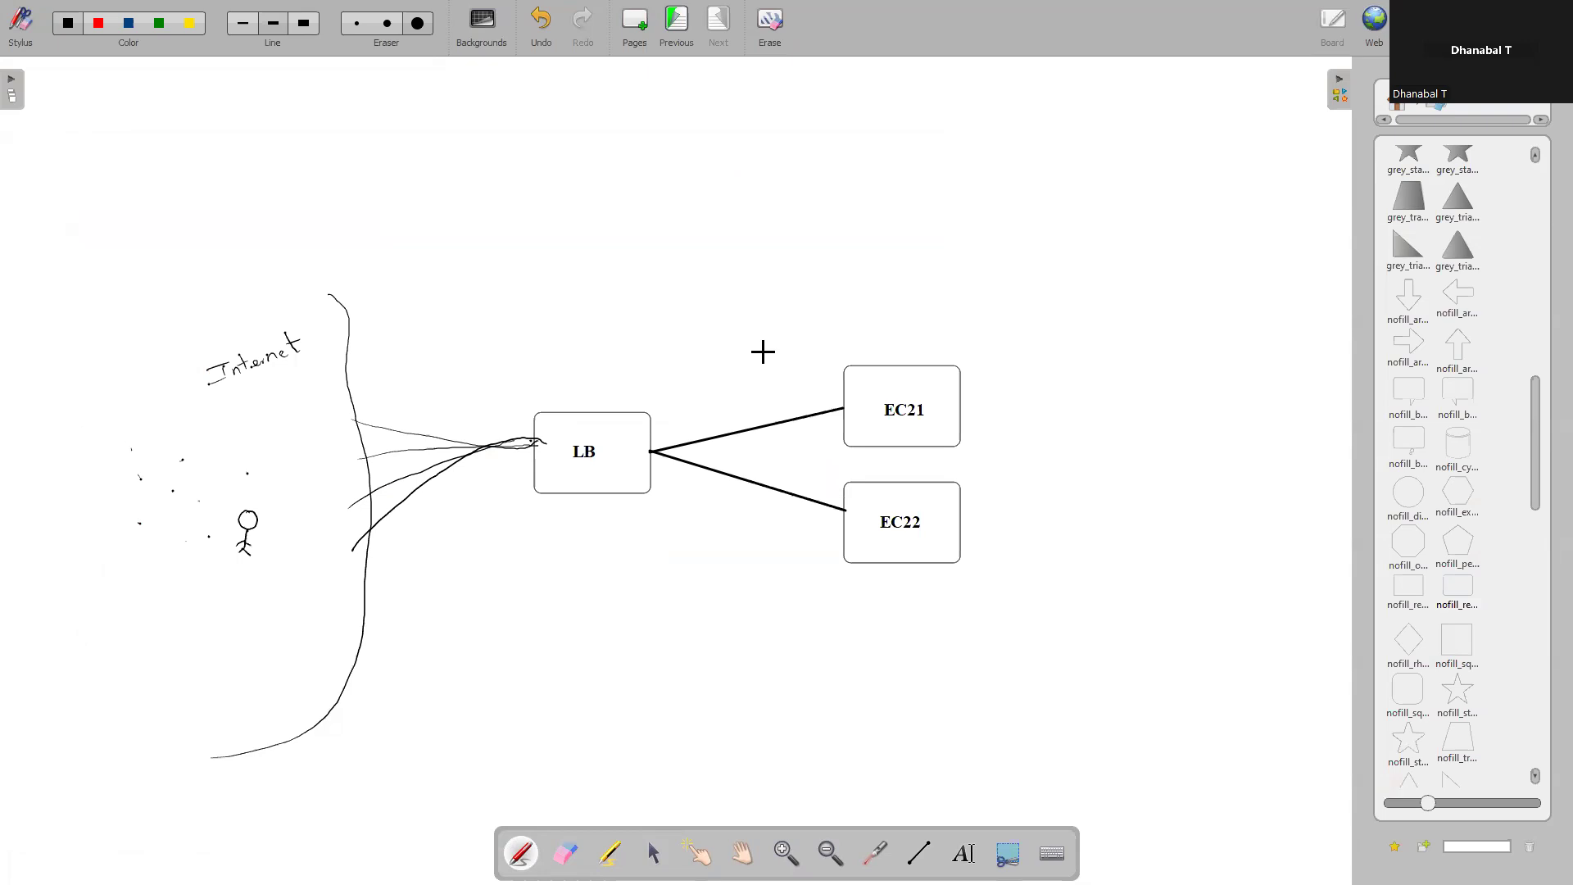
drag(759, 337, 741, 657)
mouse_move(761, 336)
mouse_down()
mouse_move(996, 342)
mouse_move(1063, 562)
mouse_move(752, 683)
mouse_up()
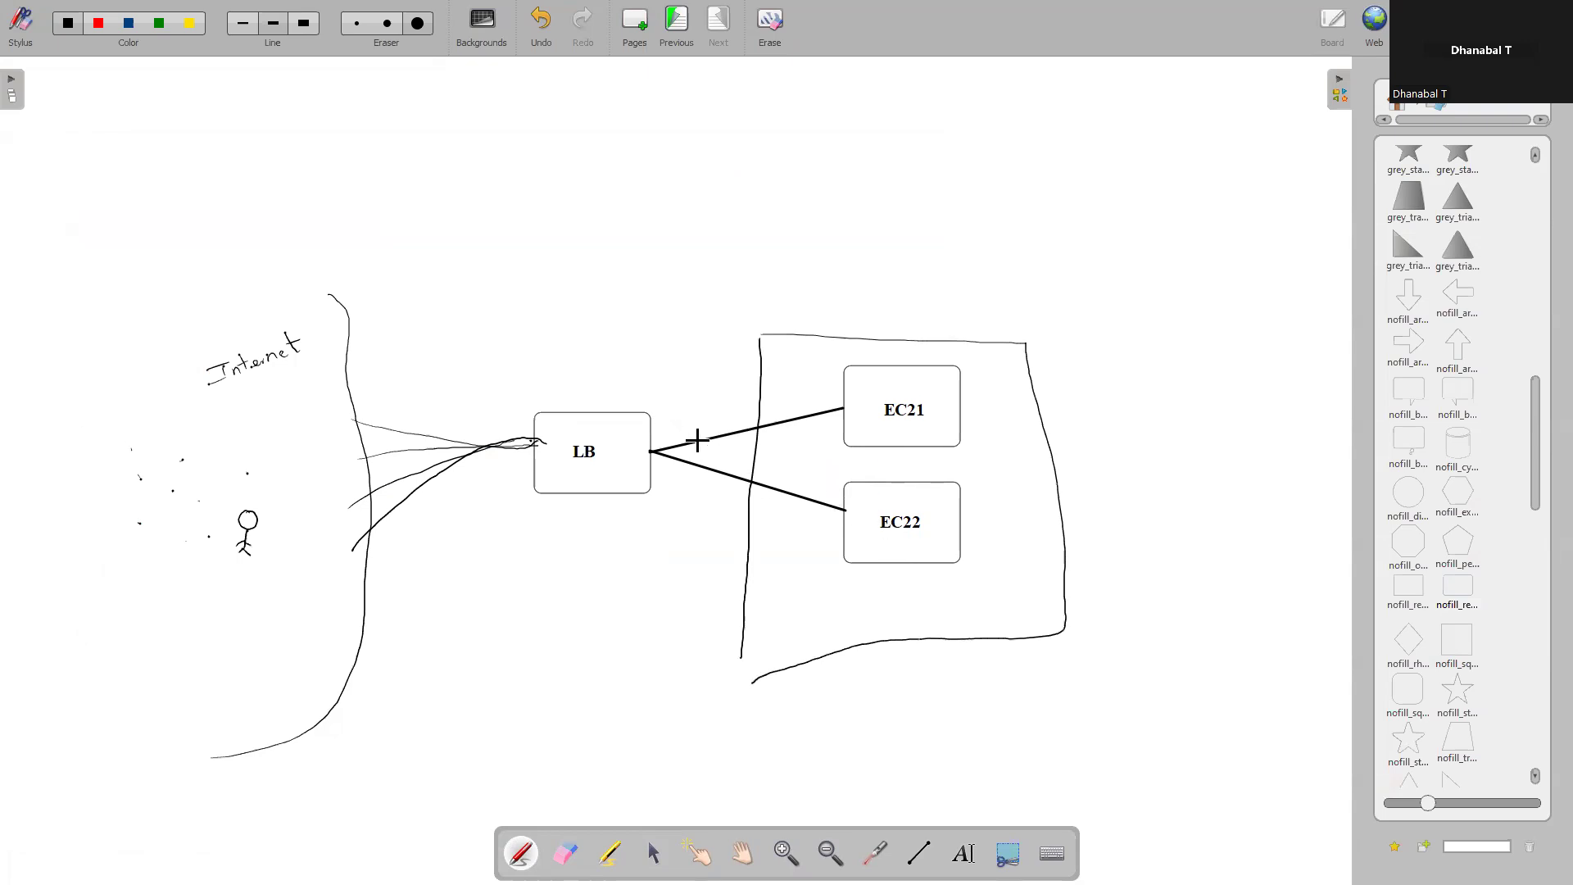
drag(761, 391, 652, 423)
drag(652, 424, 665, 433)
mouse_move(789, 307)
mouse_down()
mouse_move(784, 336)
mouse_move(815, 299)
mouse_move(836, 311)
mouse_up()
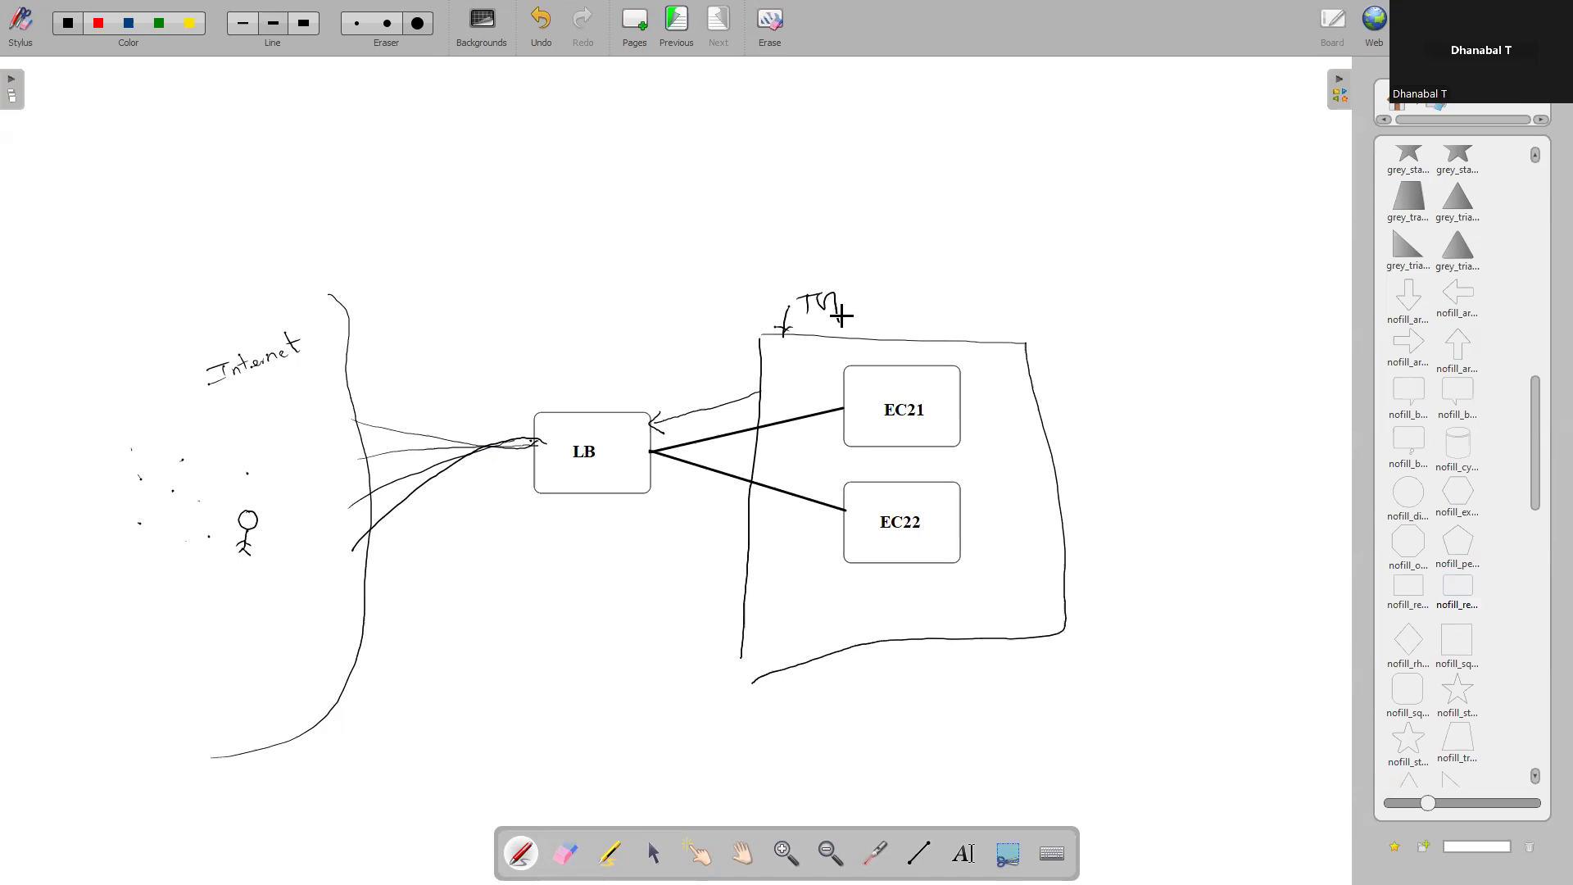
Return to the AWS console, start an Instances target group named alb-tg on HTTP port 80, and continue to target registration
key(alt+Tab)
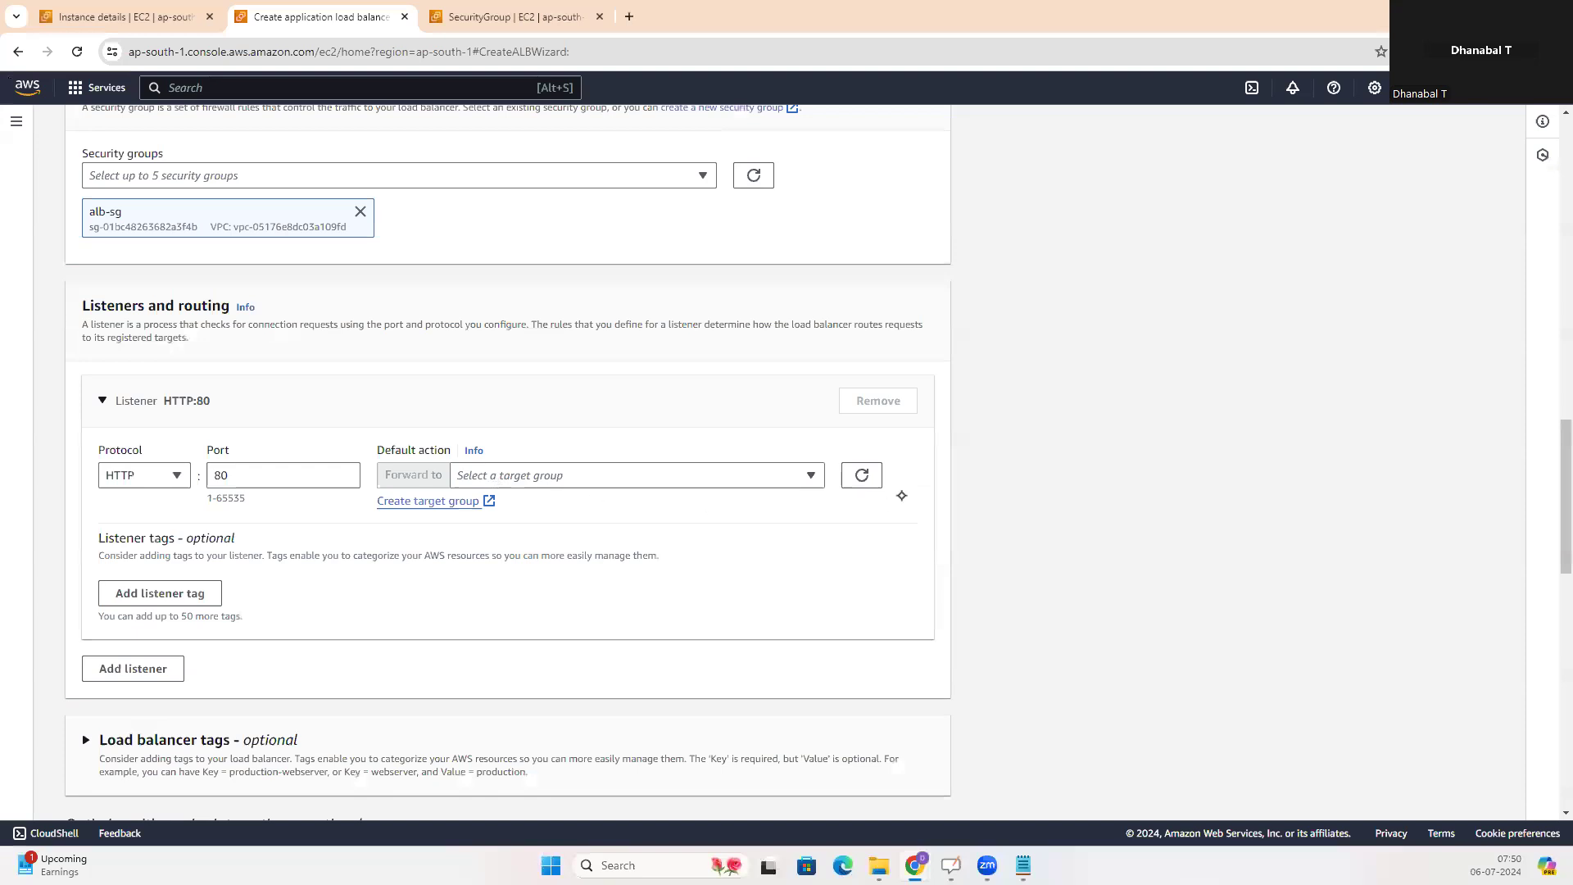
click(488, 500)
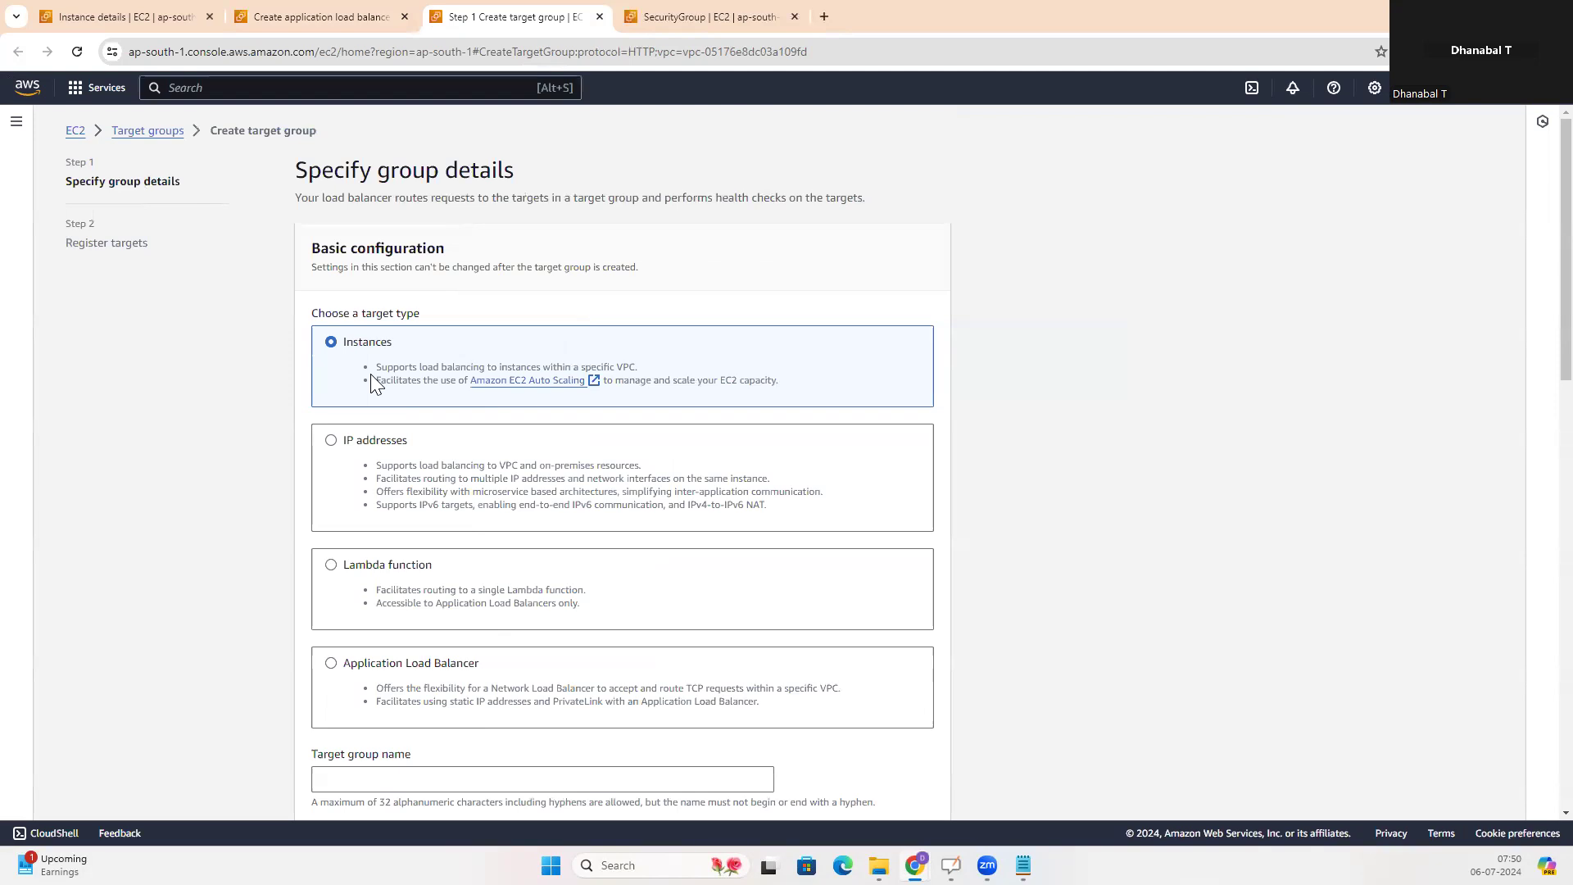
scroll(445, 353, down, 5)
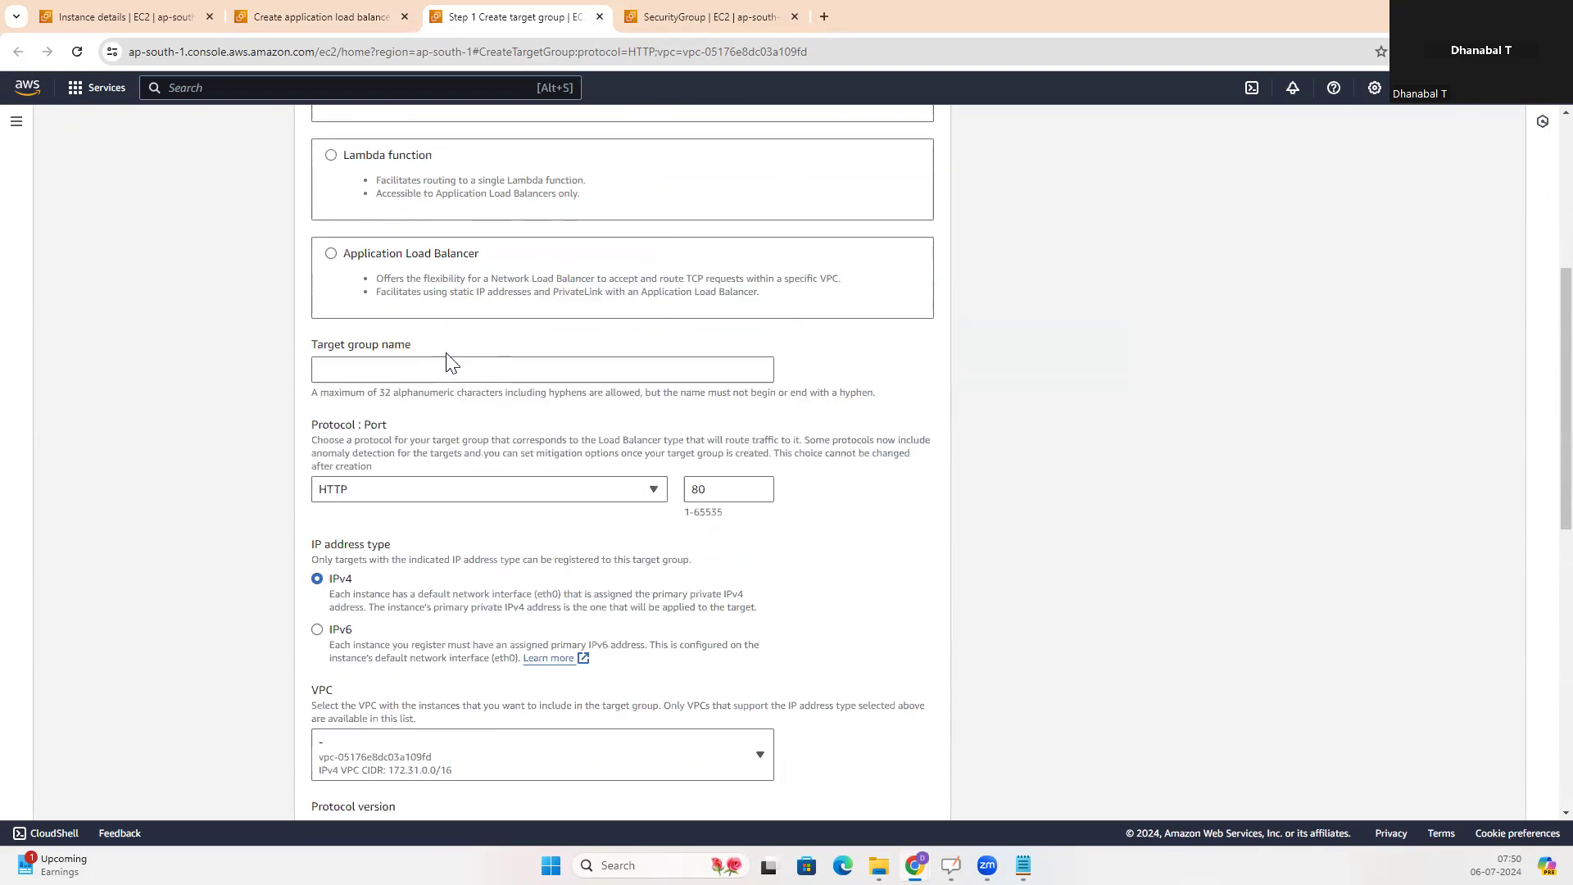
click(433, 371)
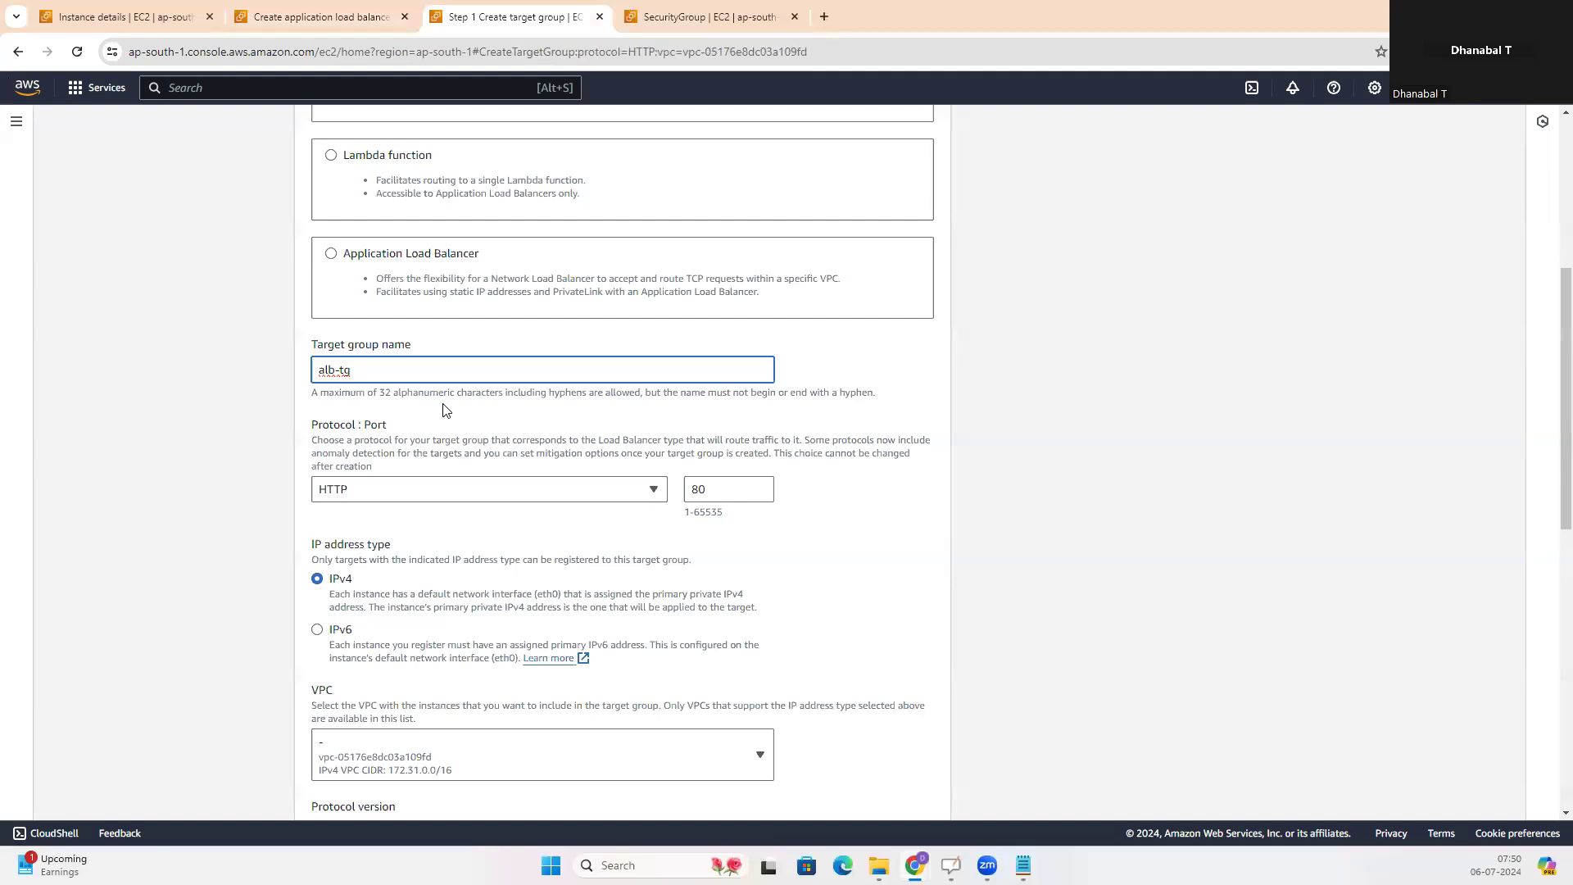
scroll(417, 404, down, 1)
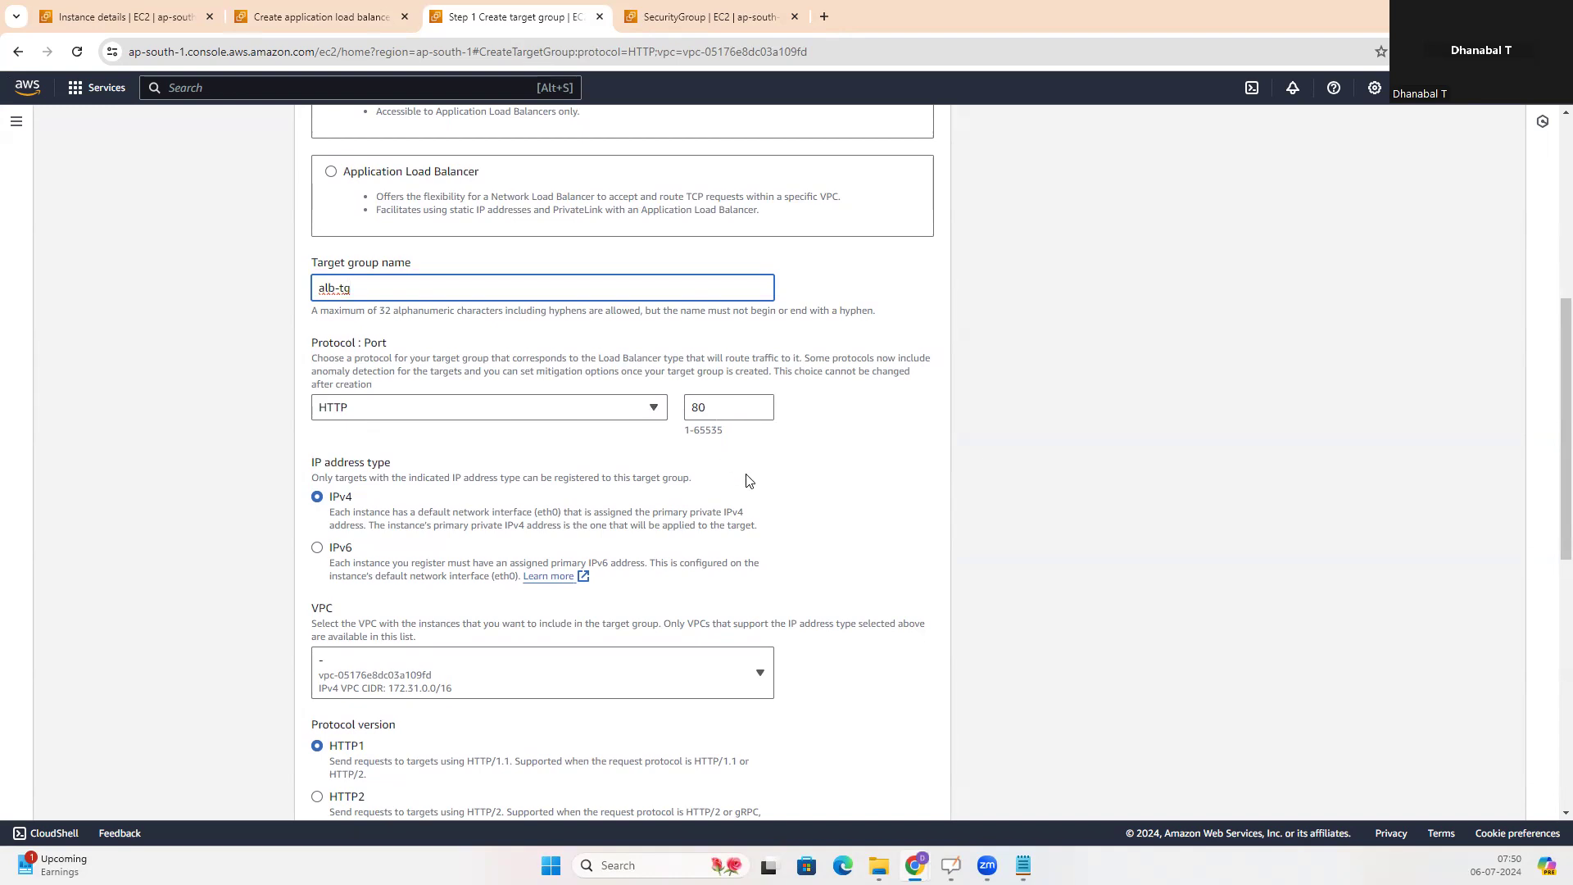
scroll(745, 478, down, 1)
scroll(428, 430, down, 3)
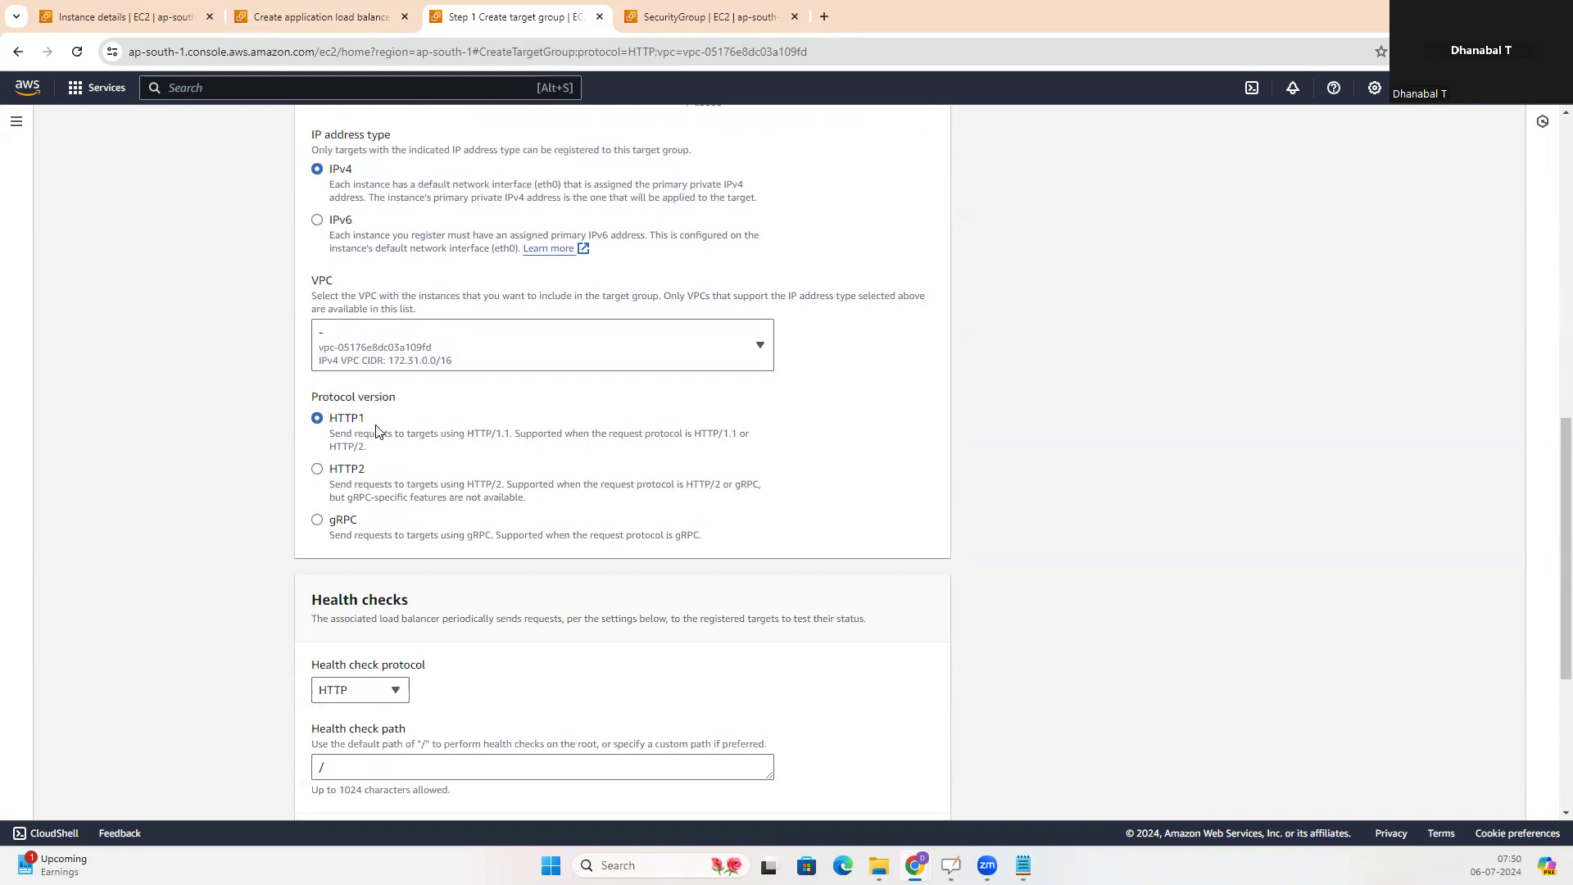
scroll(762, 453, down, 4)
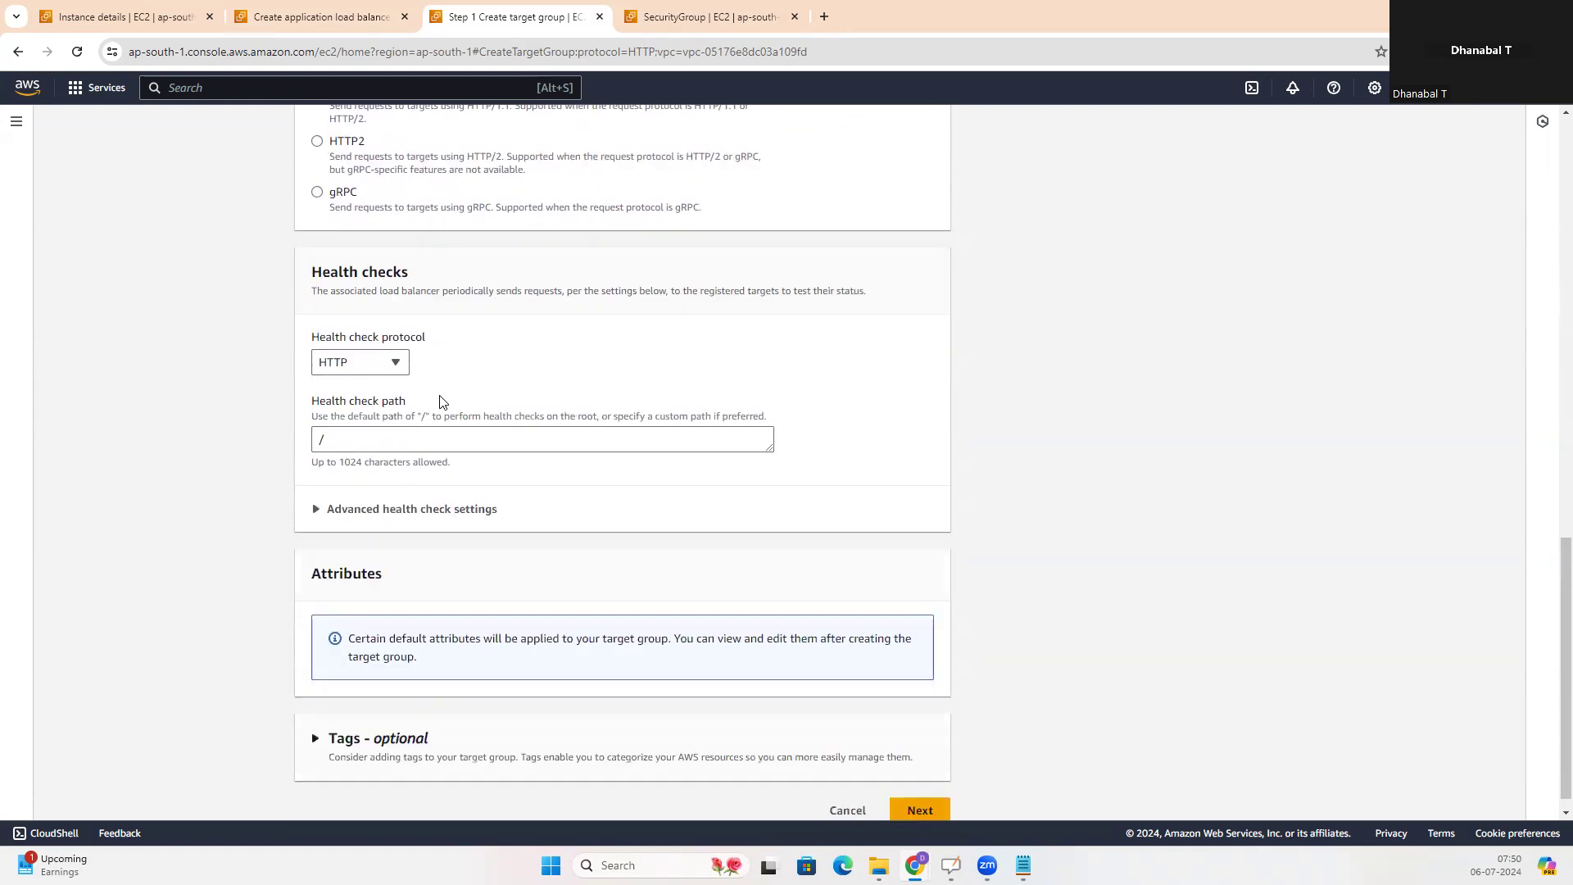
click(920, 791)
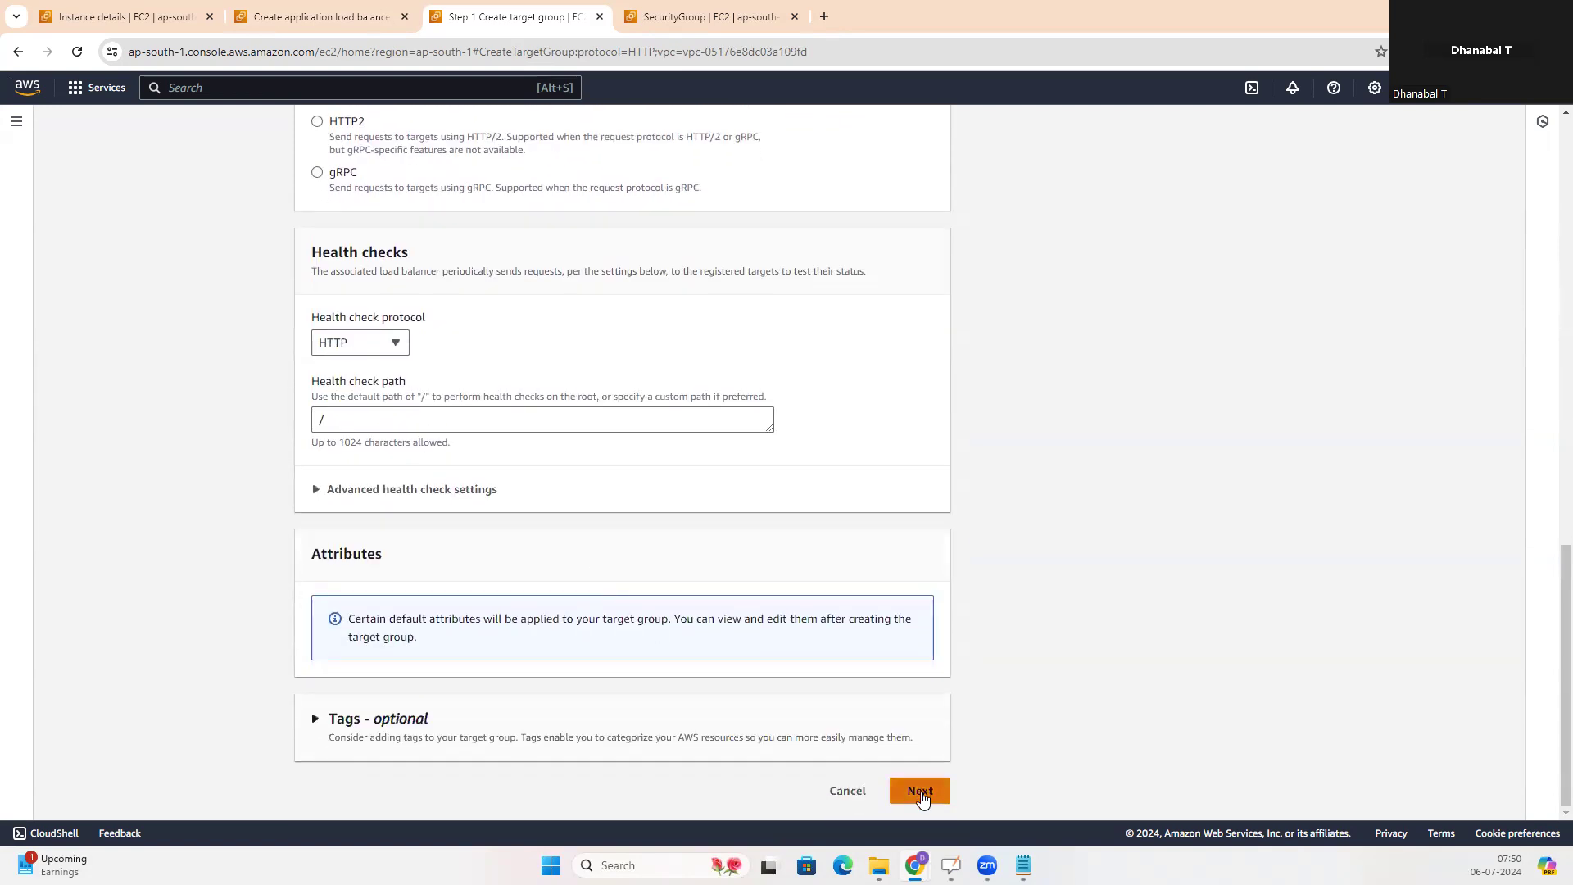
Include both running EC2 instances as pending targets on port 80 and create the target group
click(317, 328)
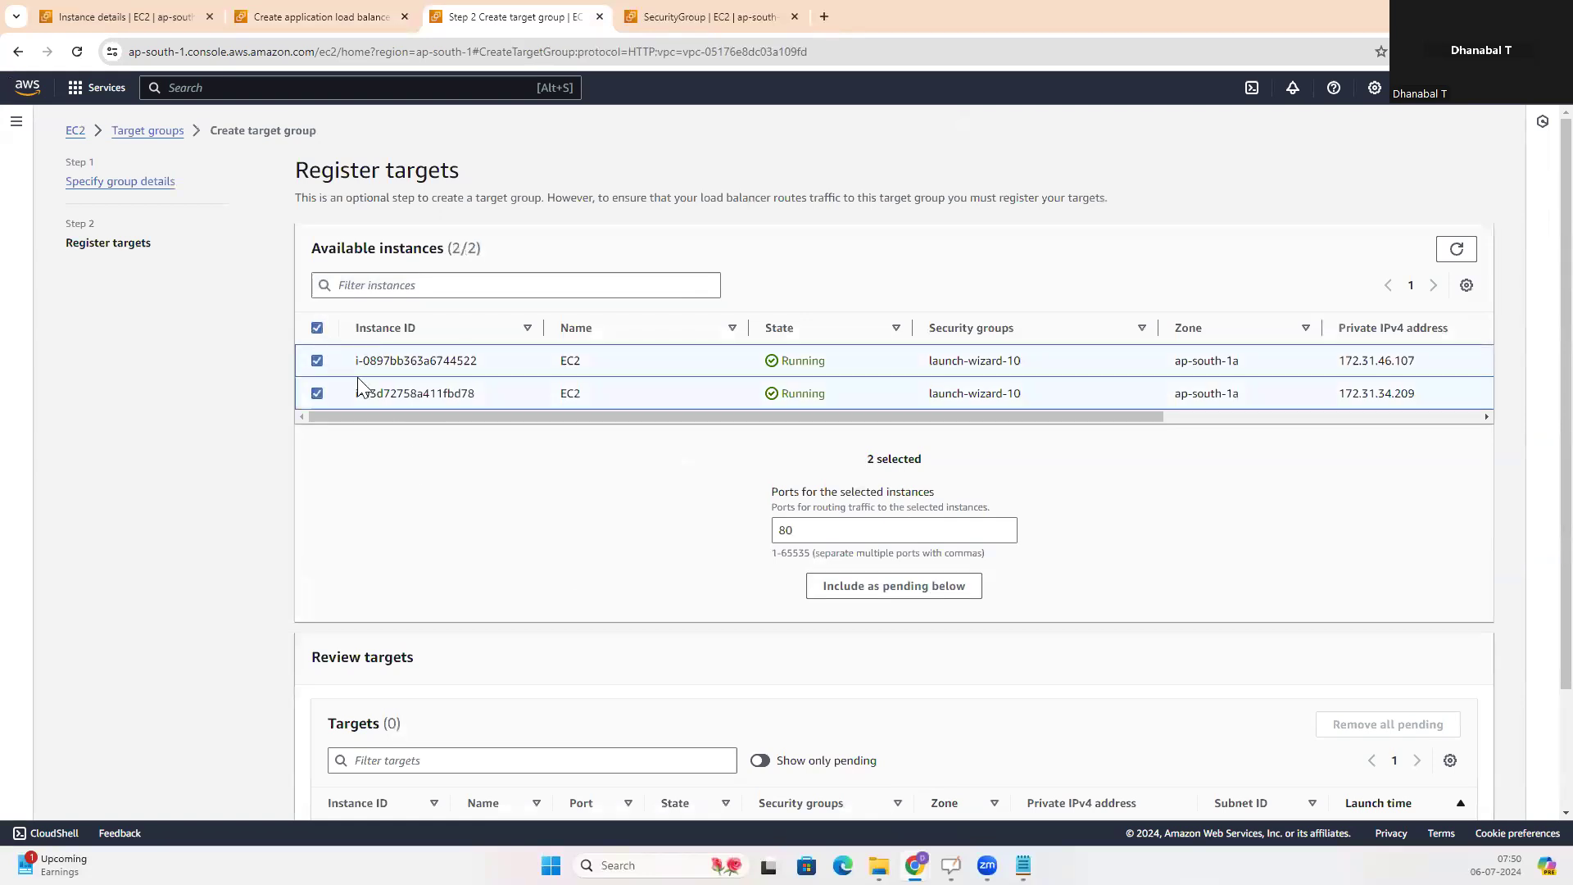
click(876, 586)
scroll(878, 596, down, 3)
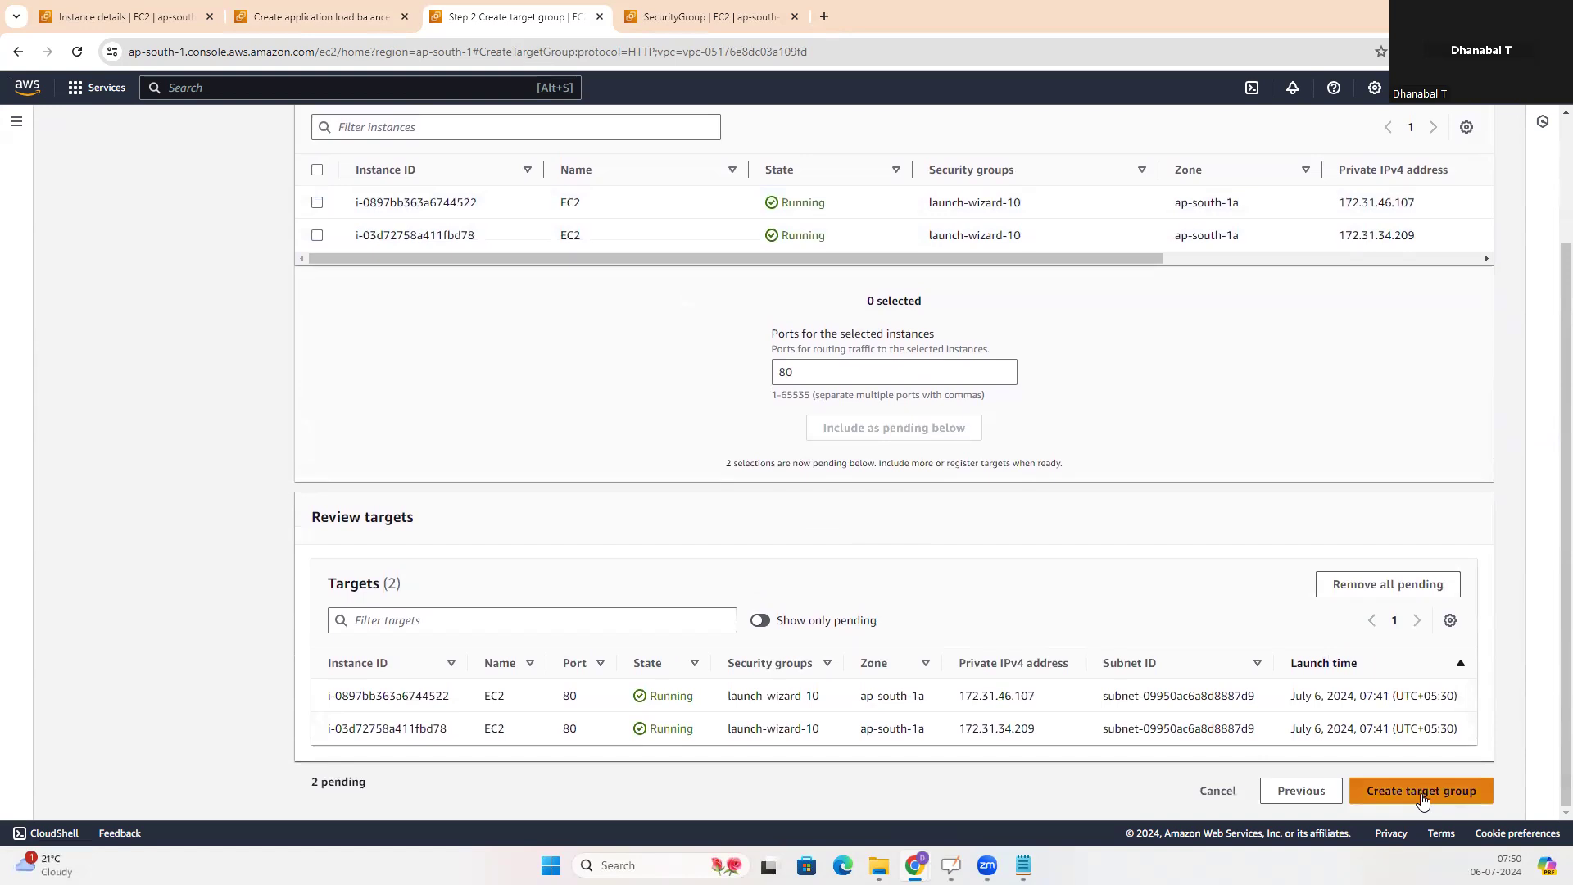
click(1422, 795)
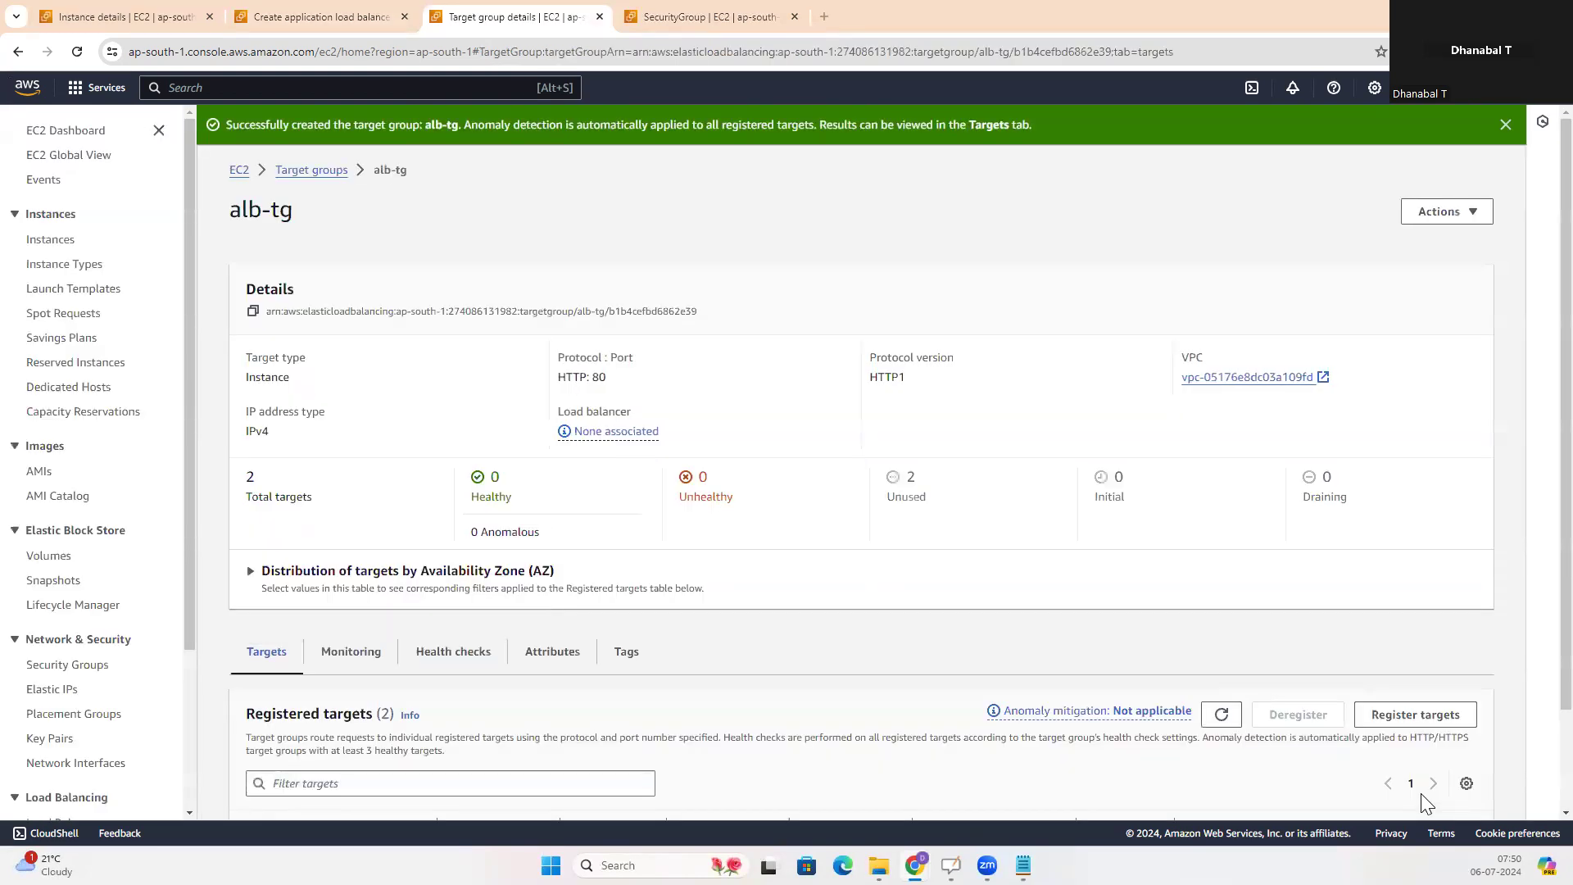
key(alt+Tab)
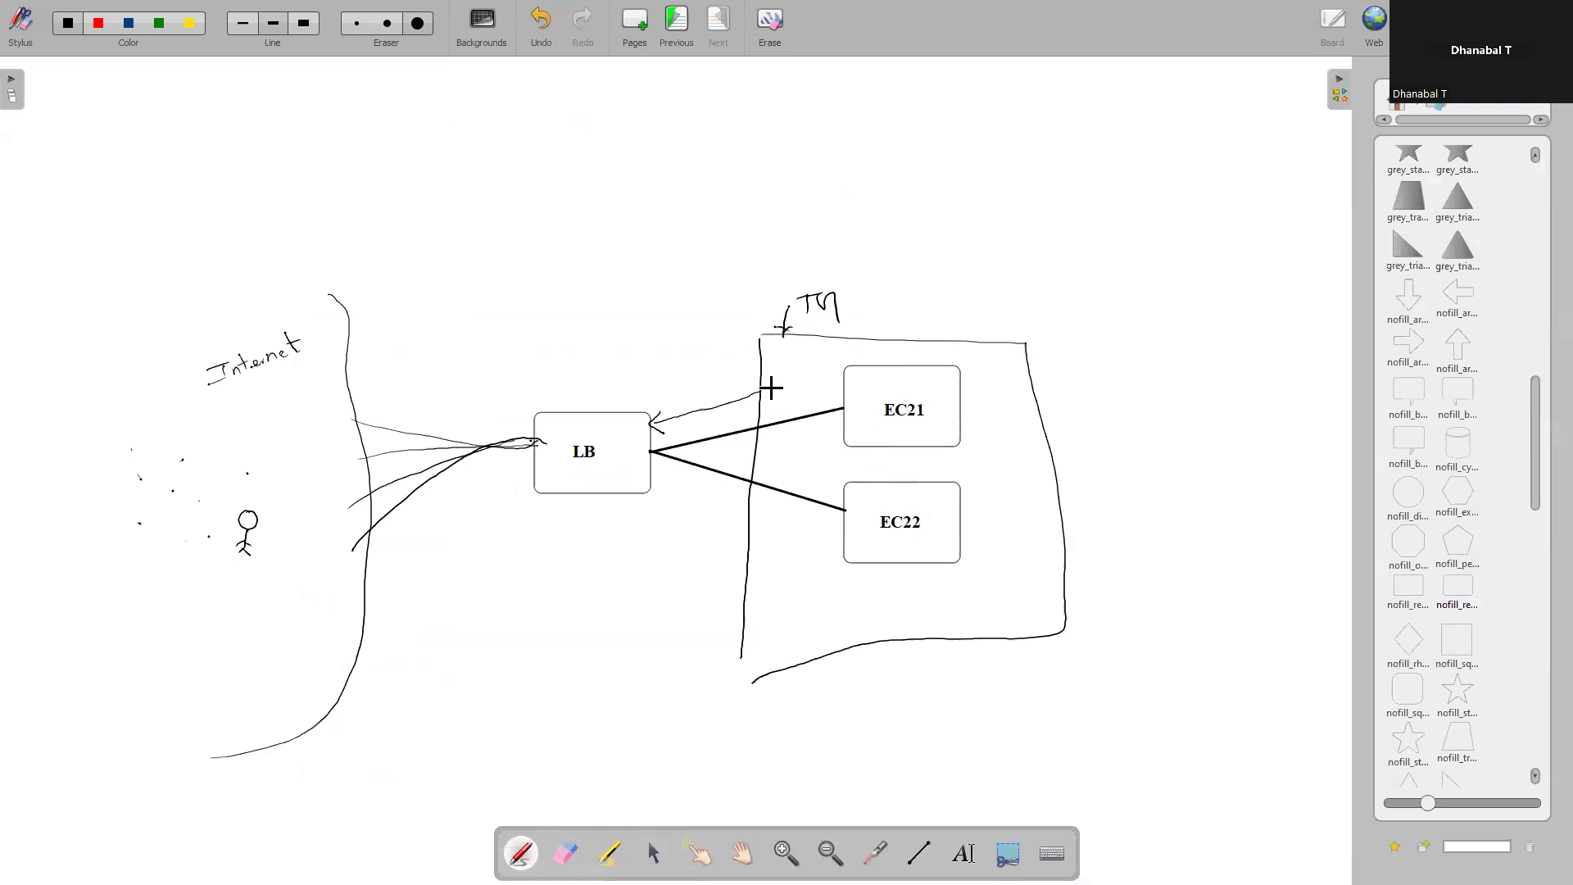
key(alt+Tab)
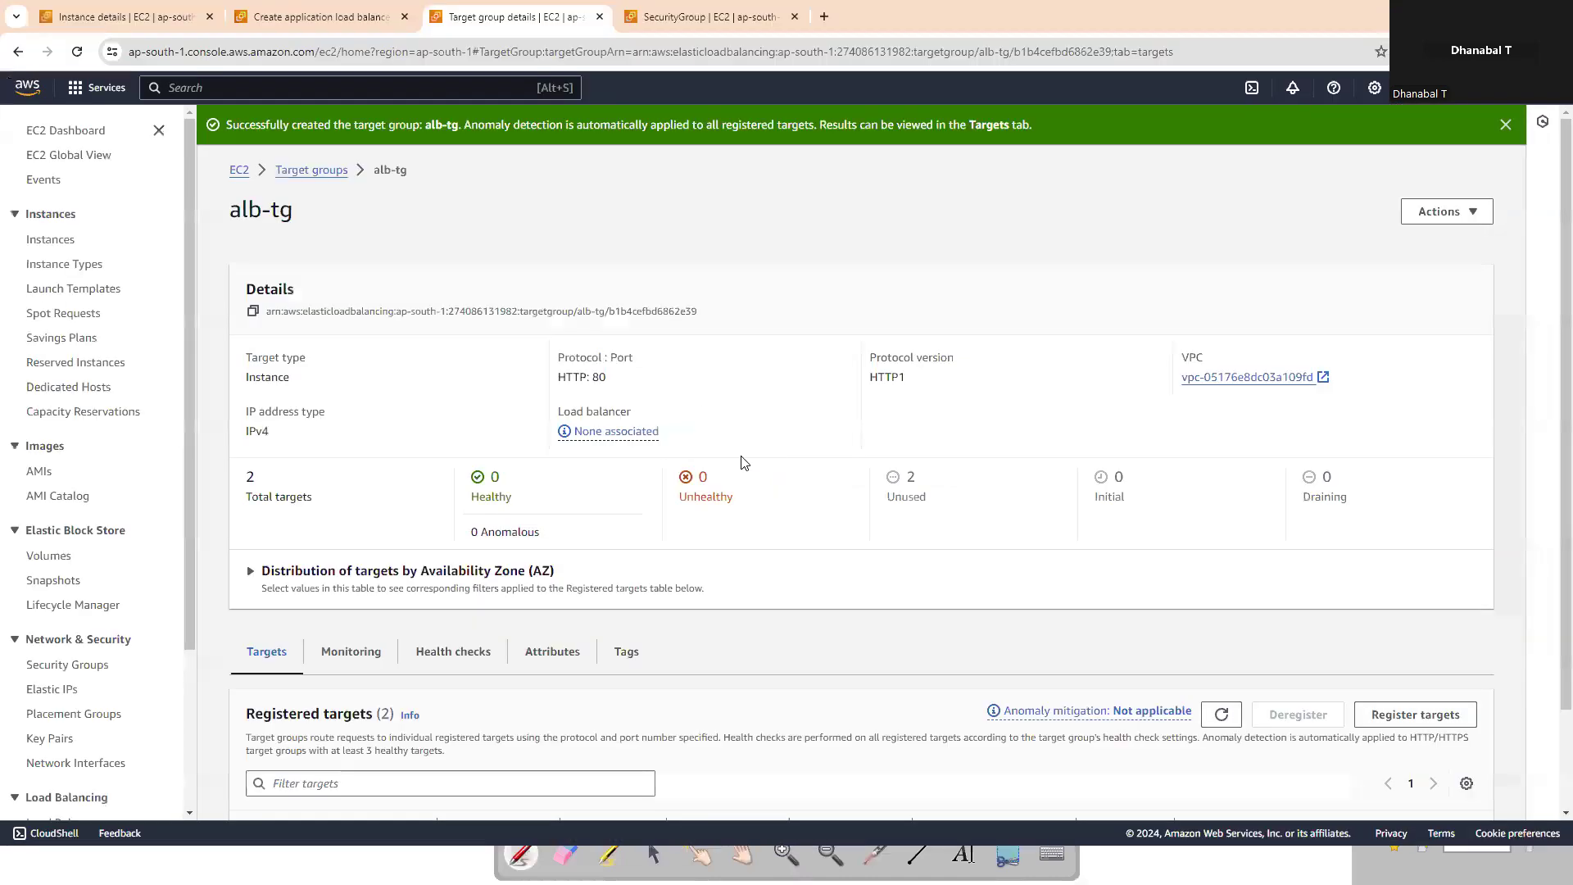
In the load balancer setup, refresh the target groups and forward the HTTP:80 listener to alb-tg
click(282, 17)
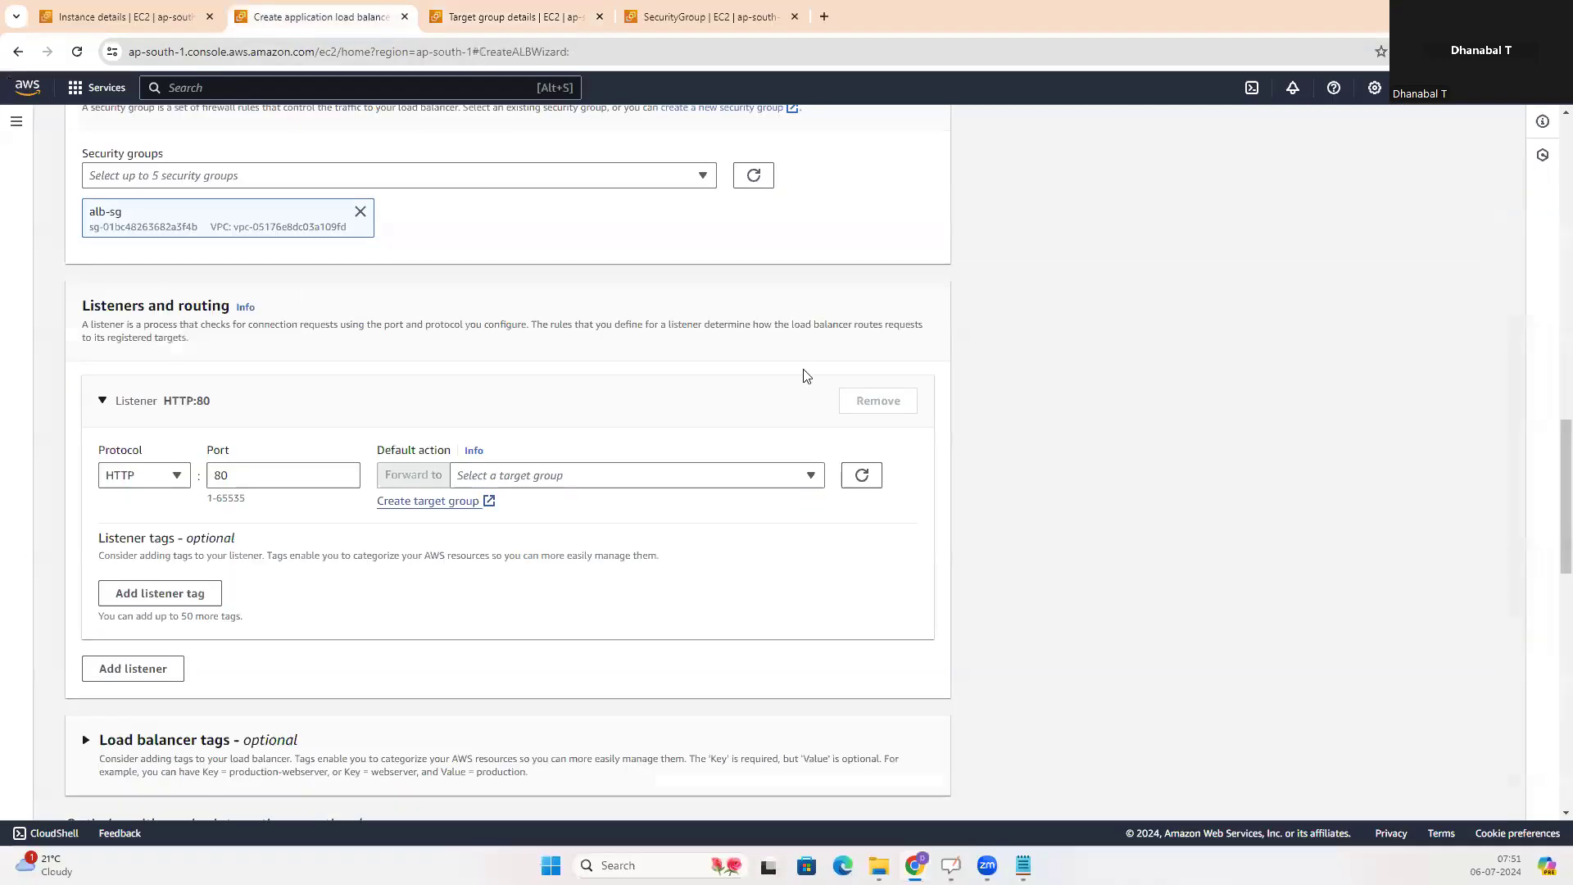
click(861, 476)
click(803, 482)
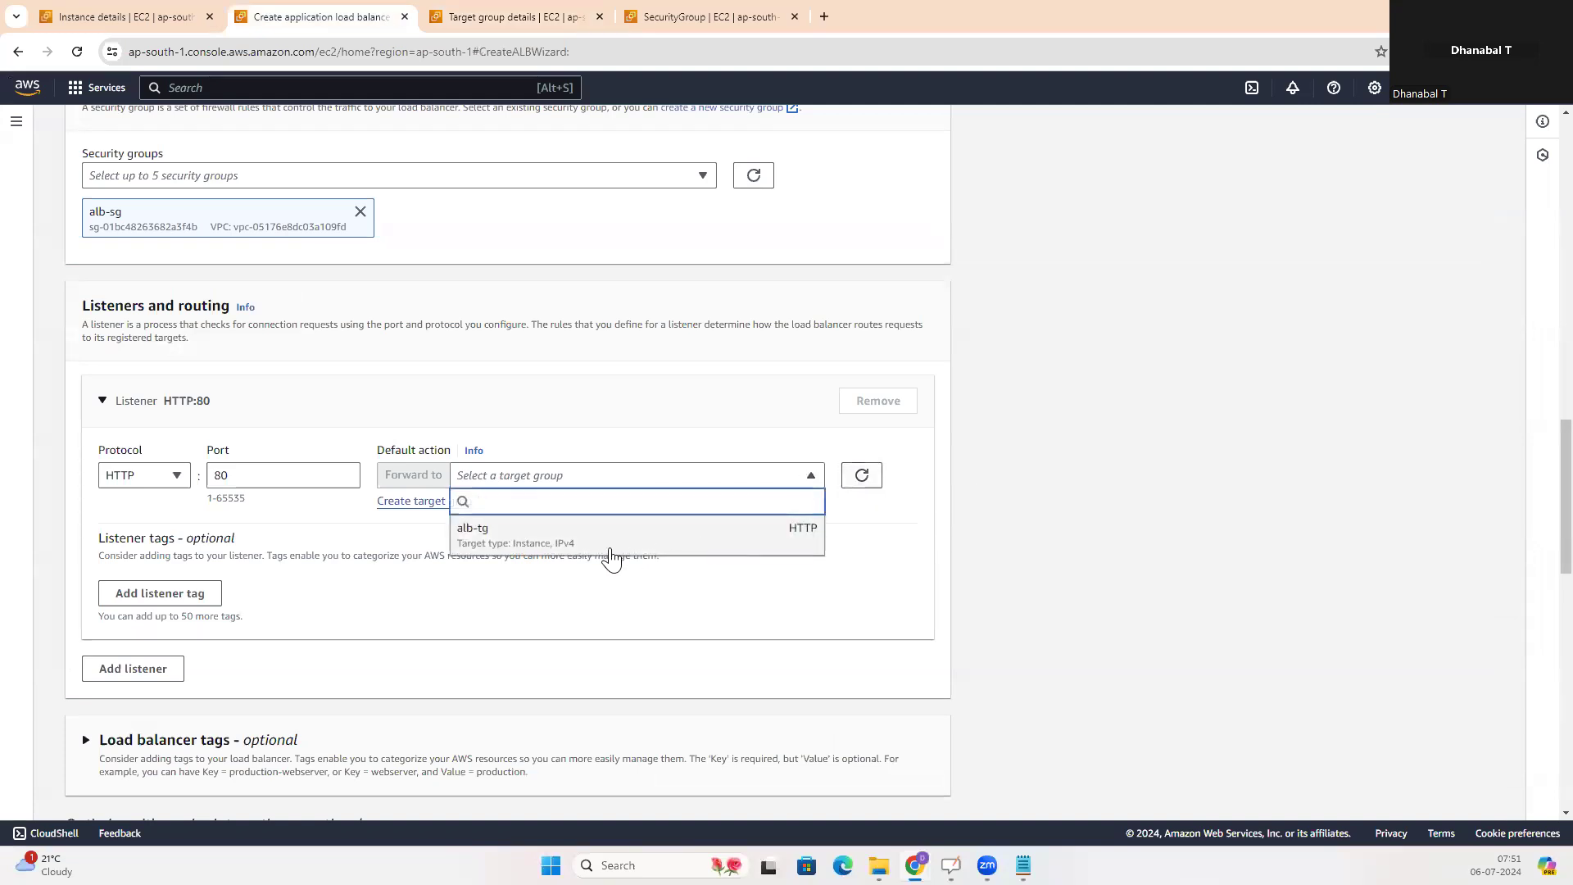
click(485, 542)
Review the configuration summary, create the load balancer, and dismiss the notification
scroll(806, 531, down, 5)
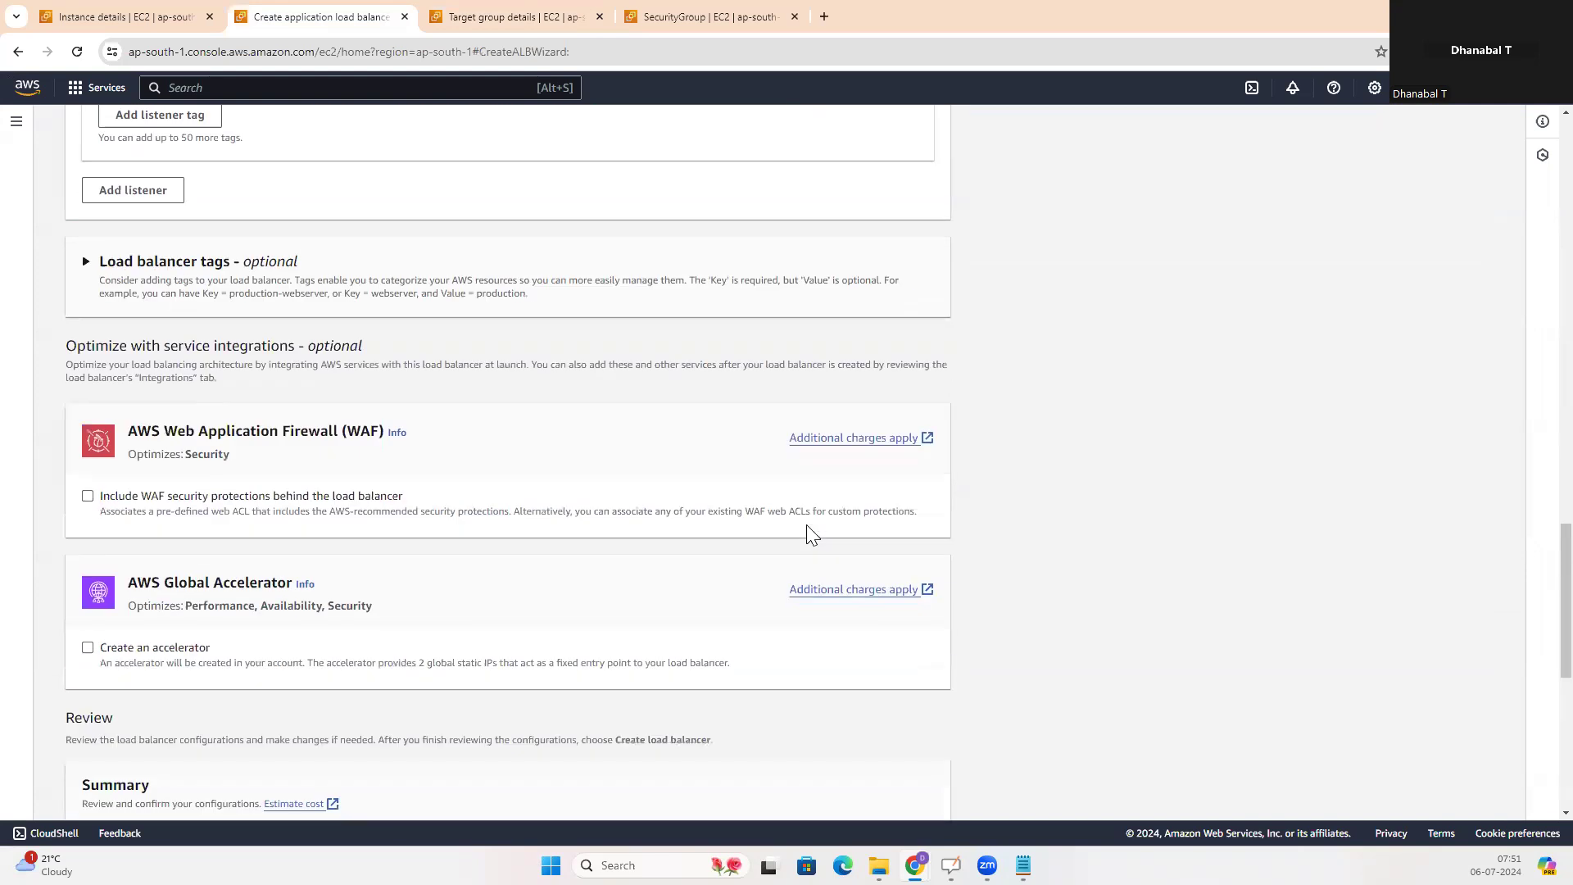
scroll(806, 526, down, 6)
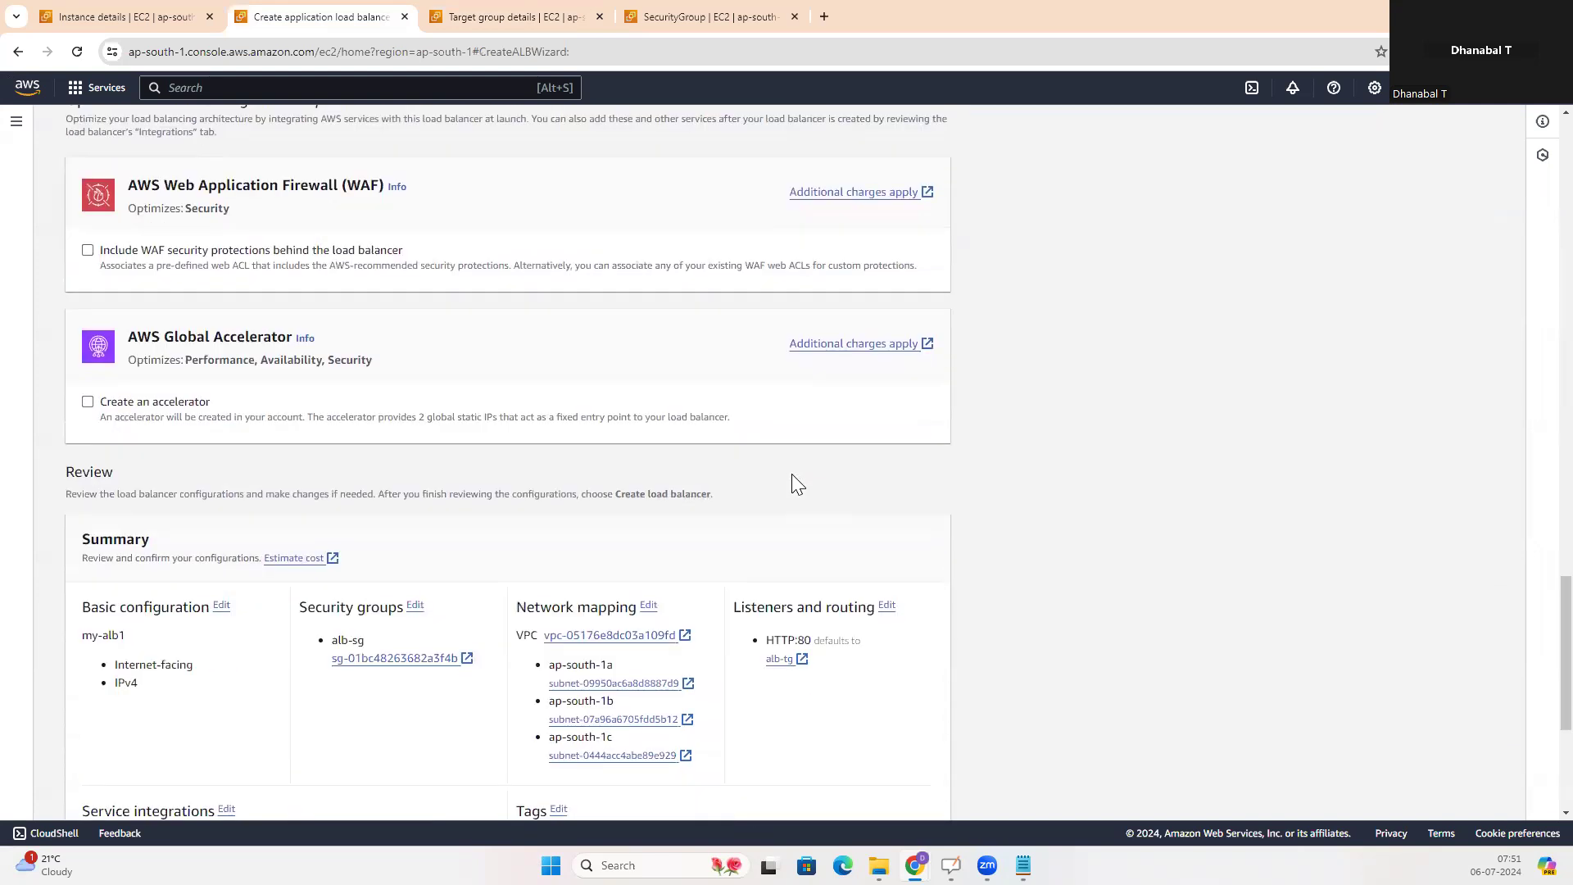
scroll(794, 483, down, 1)
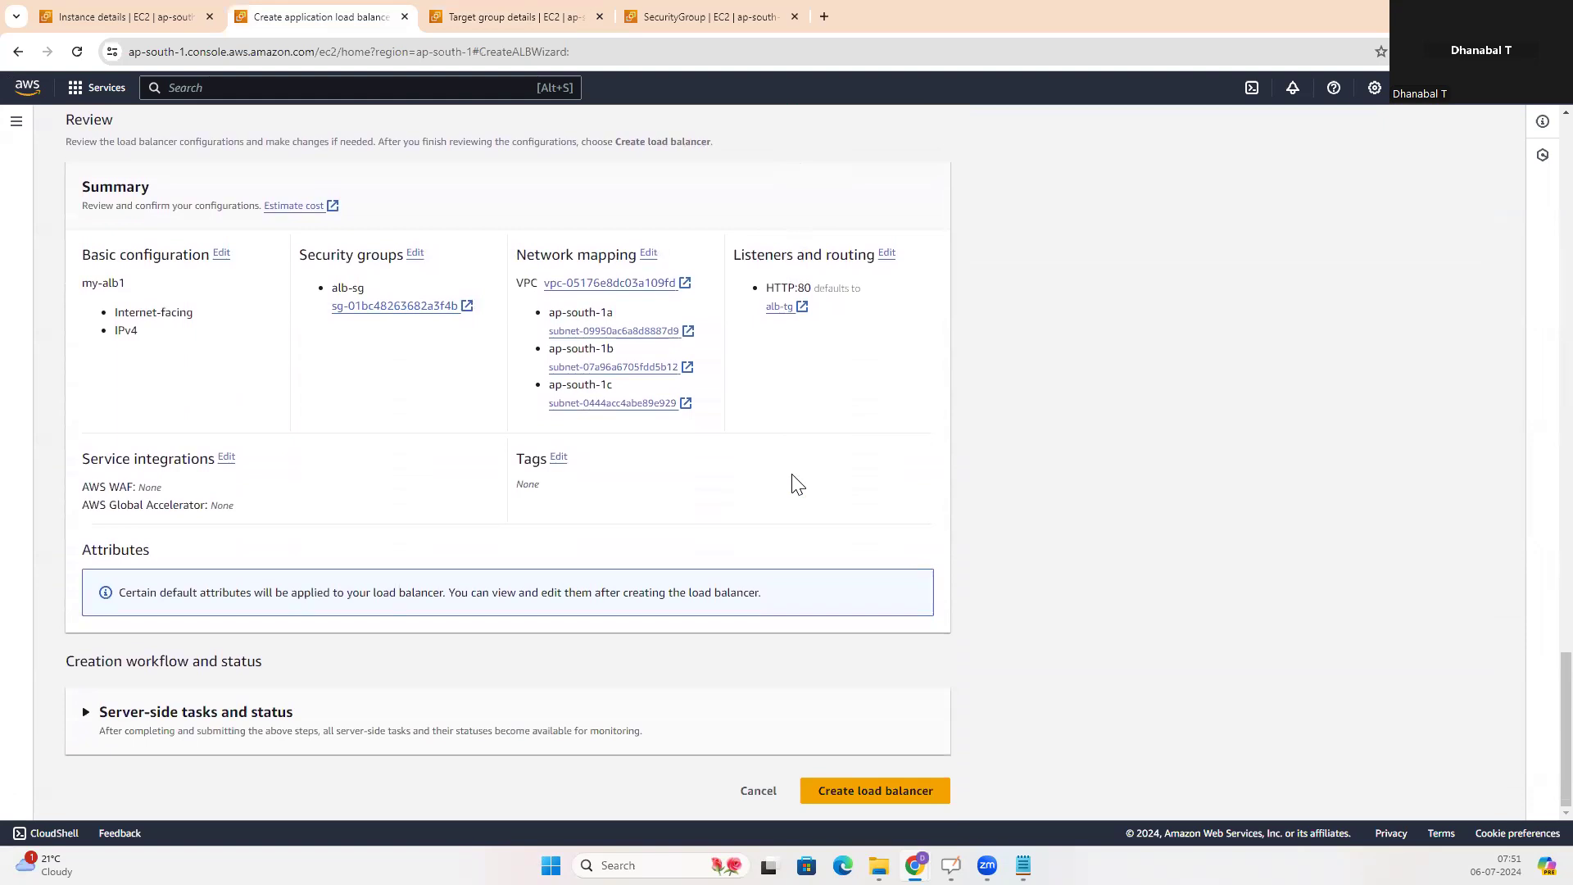
click(875, 792)
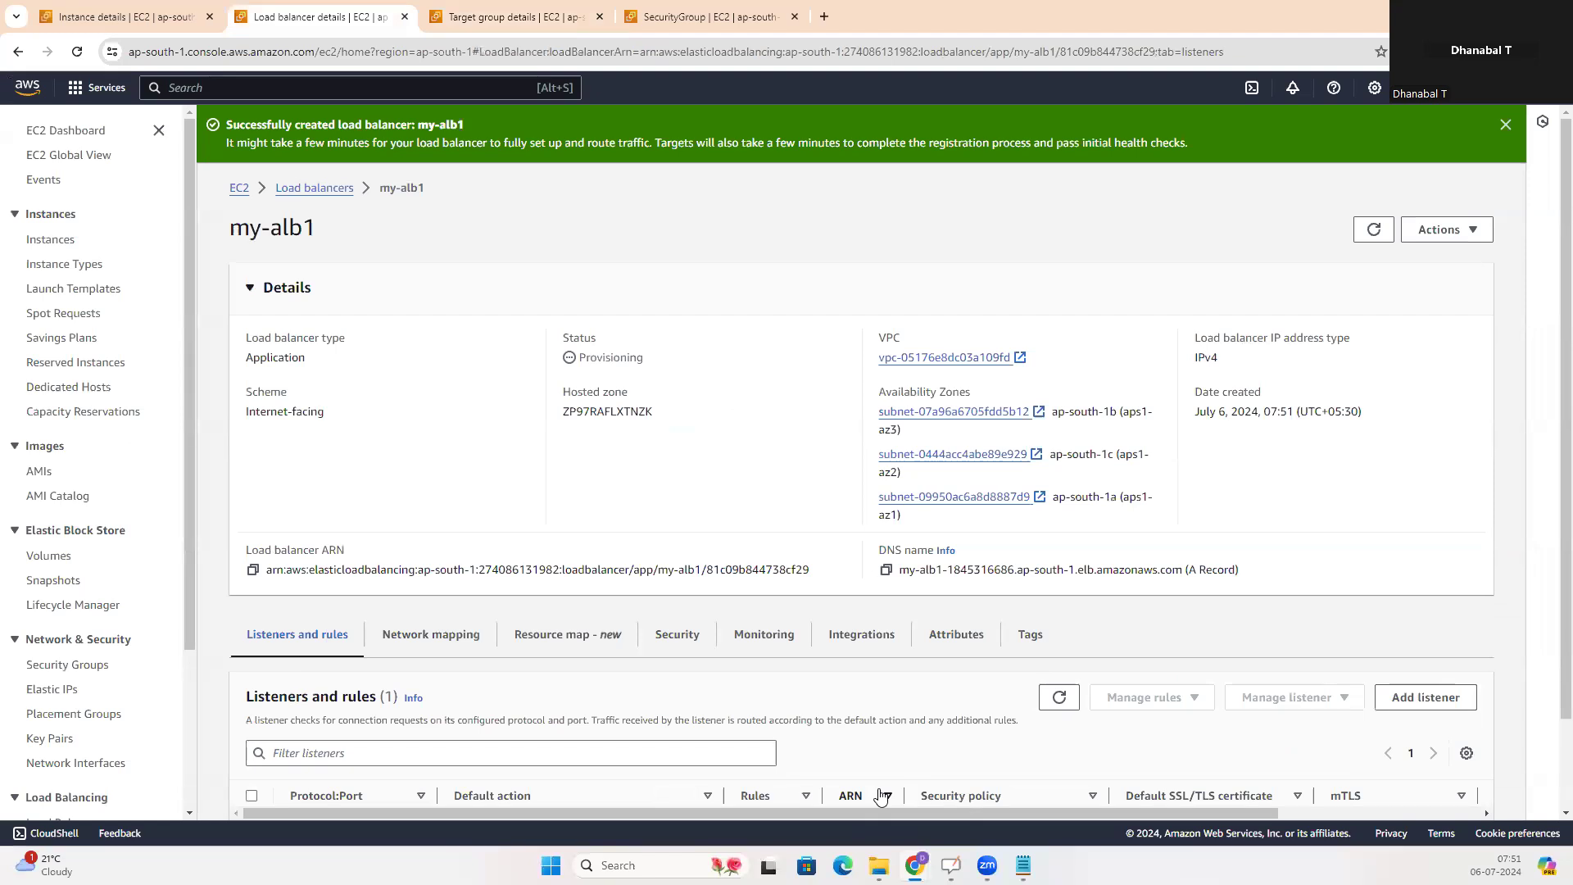
click(1506, 125)
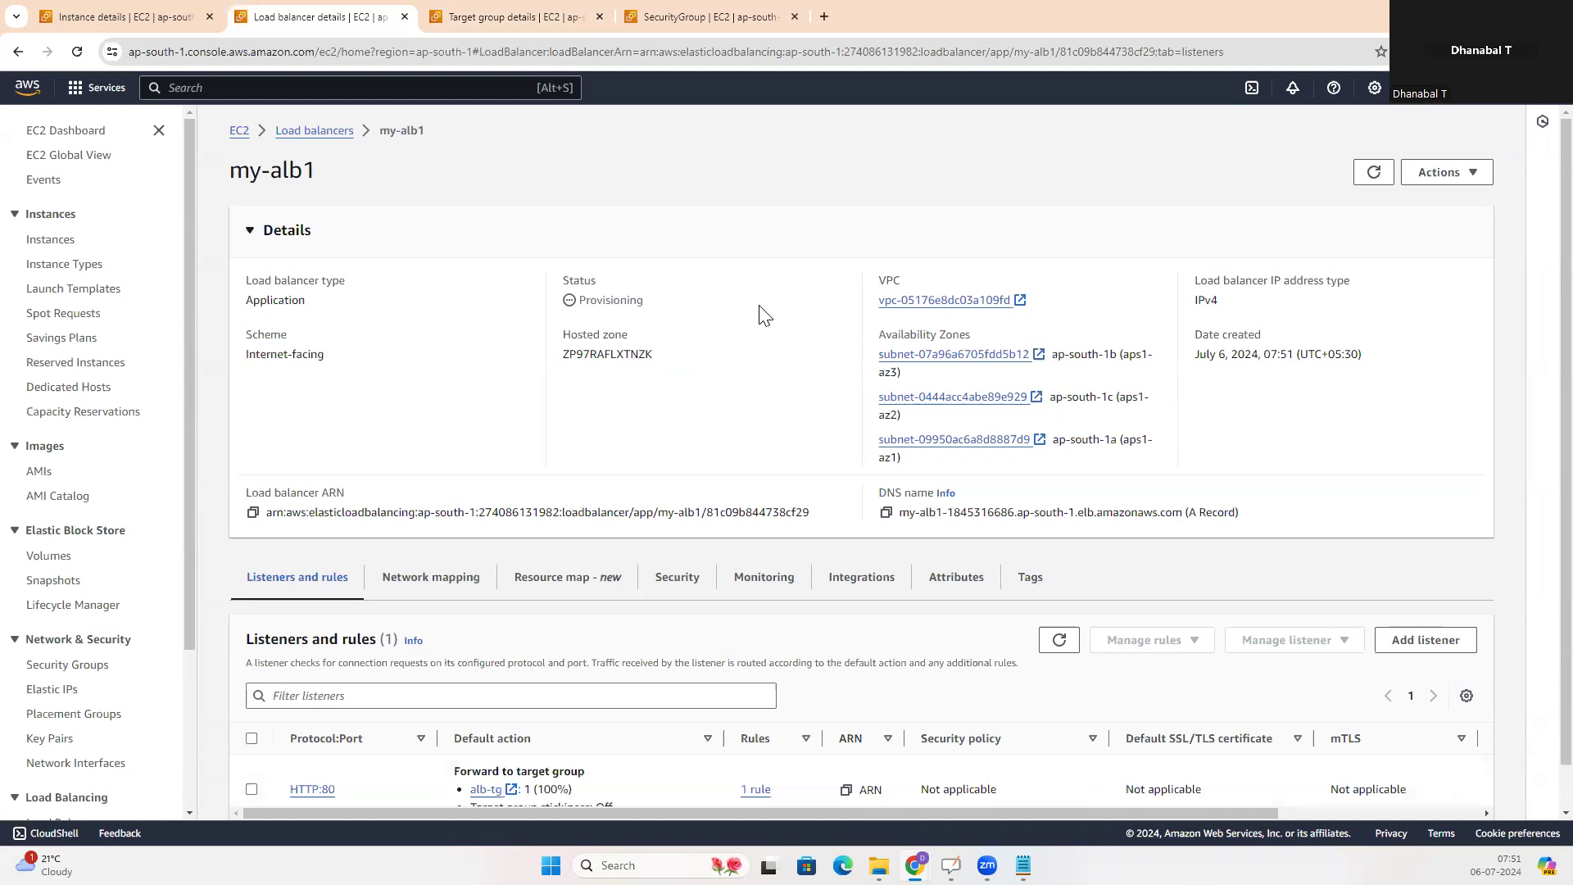
Copy my-alb1's DNS name from the load balancers list and paste it as the address in a new browser tab
scroll(762, 321, down, 1)
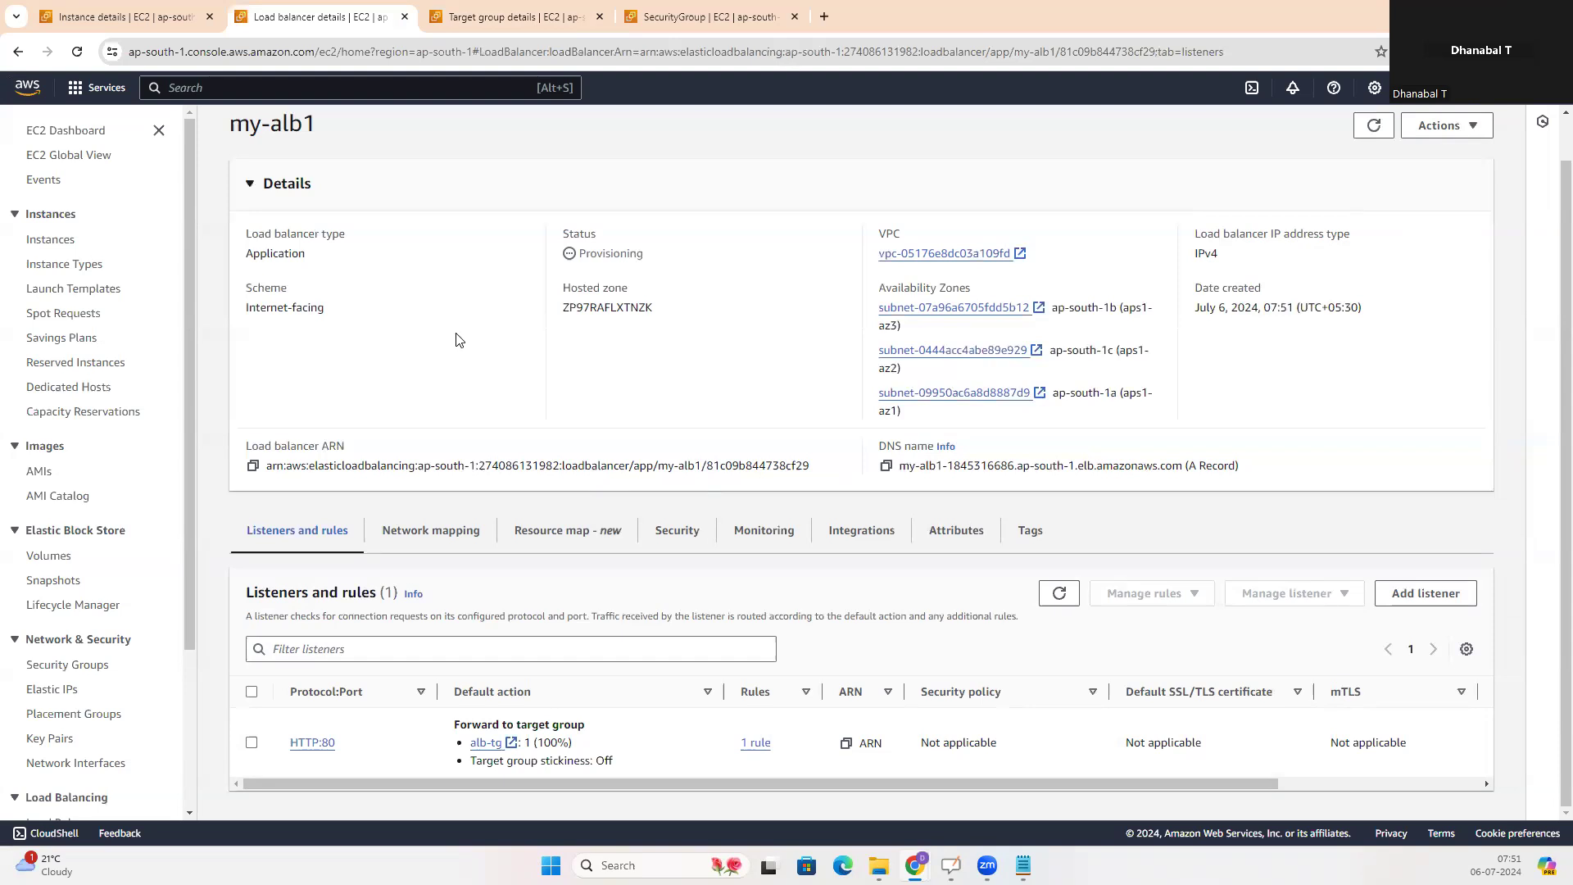
scroll(457, 336, up, 1)
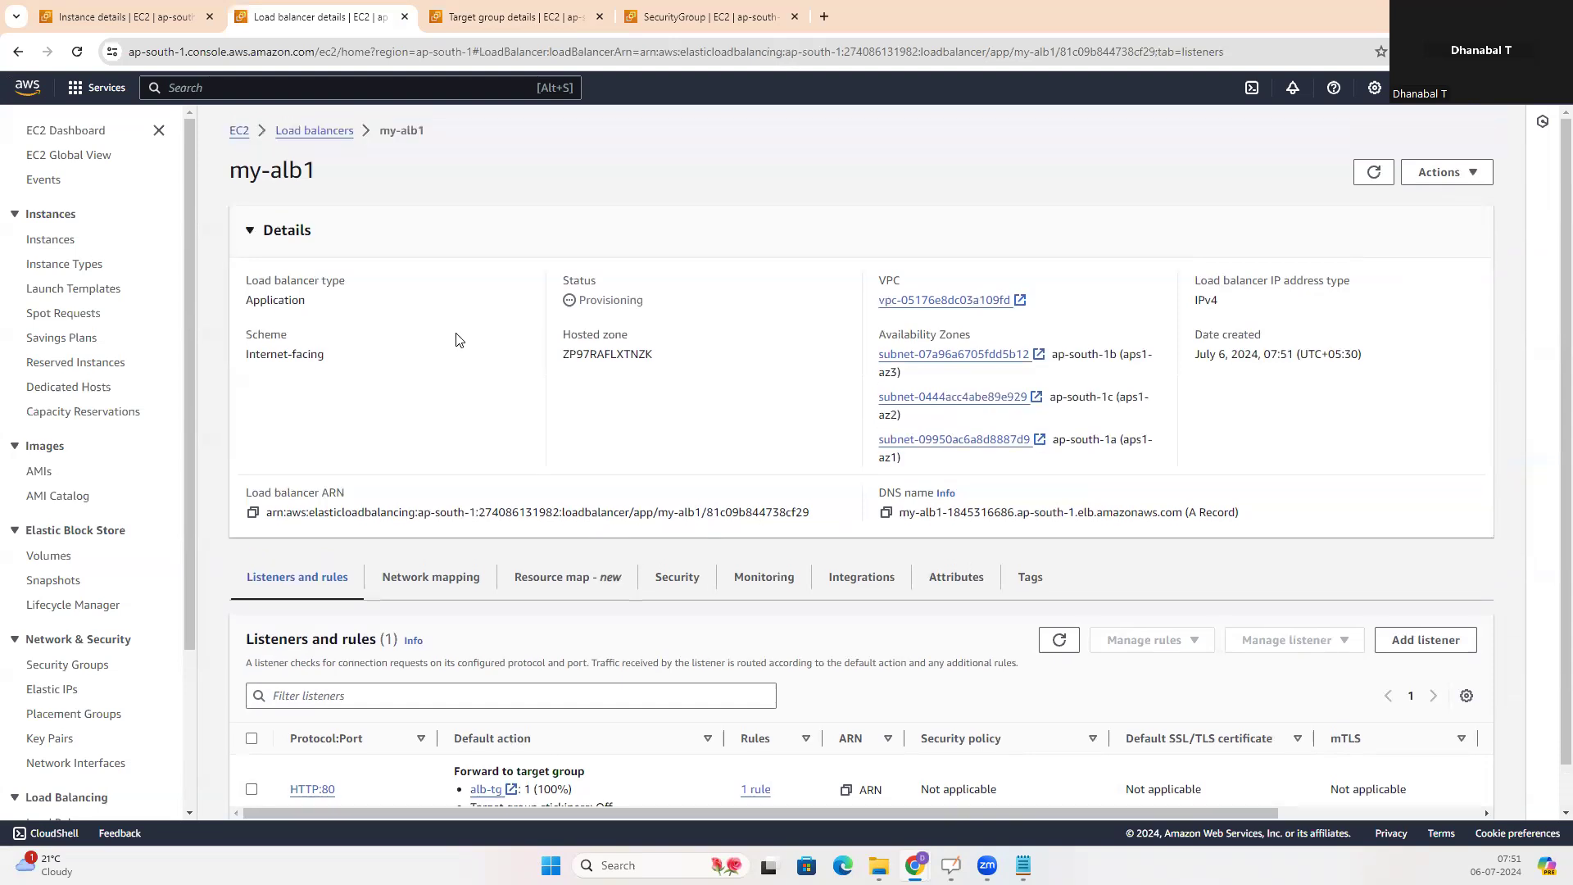
click(309, 133)
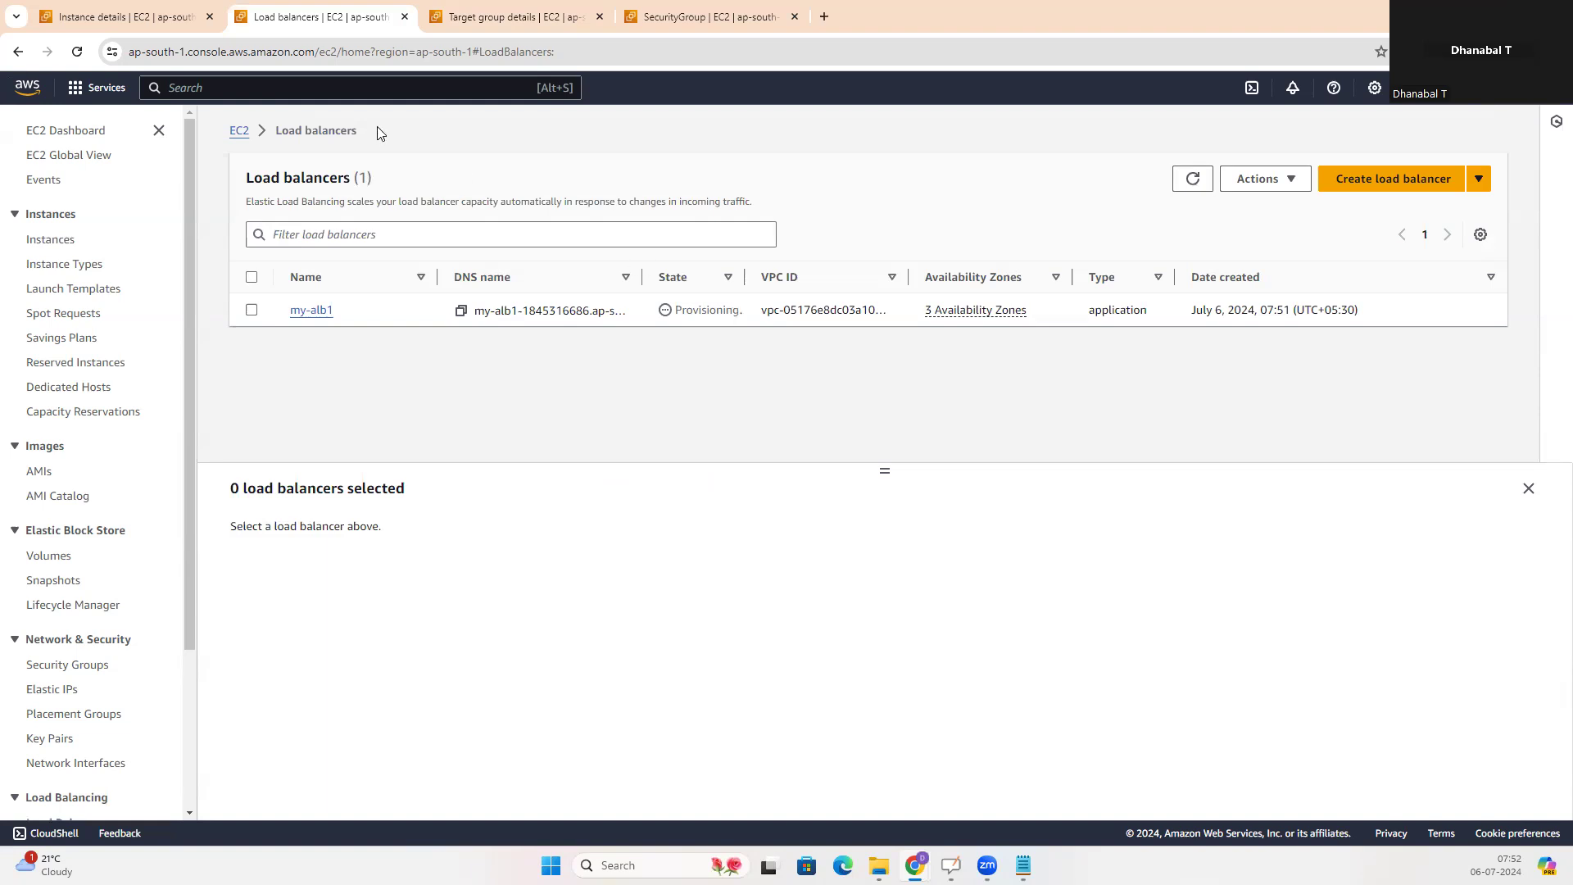
click(461, 311)
click(820, 18)
key(ctrl+v)
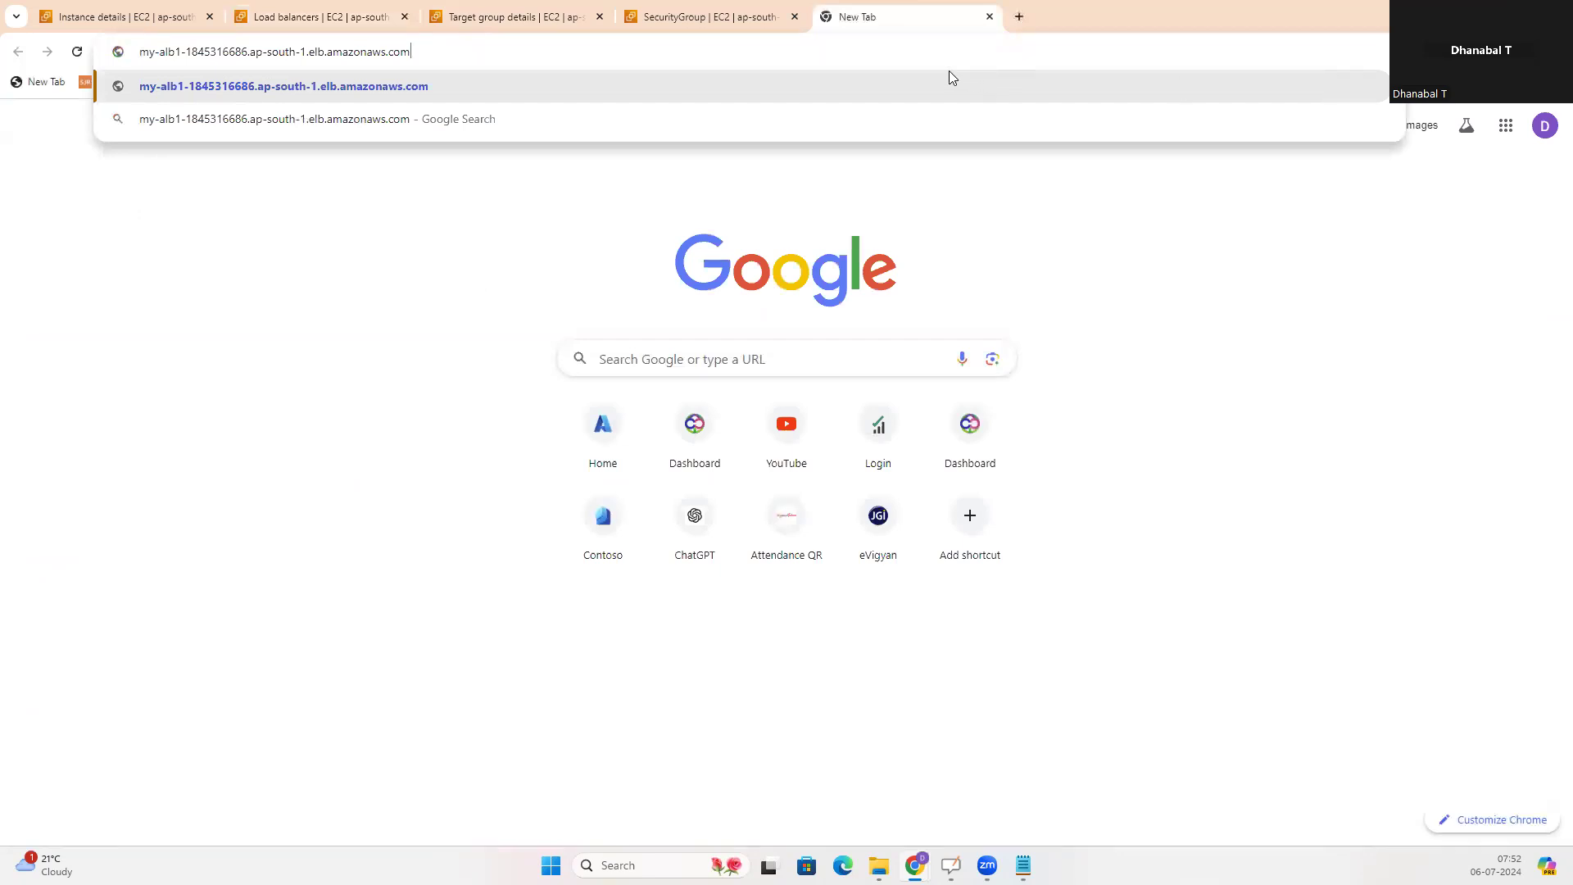
Examine my-alb1's DNS name in the browser against the whiteboard diagram of users, load balancer and EC2 instances
drag(415, 52, 131, 58)
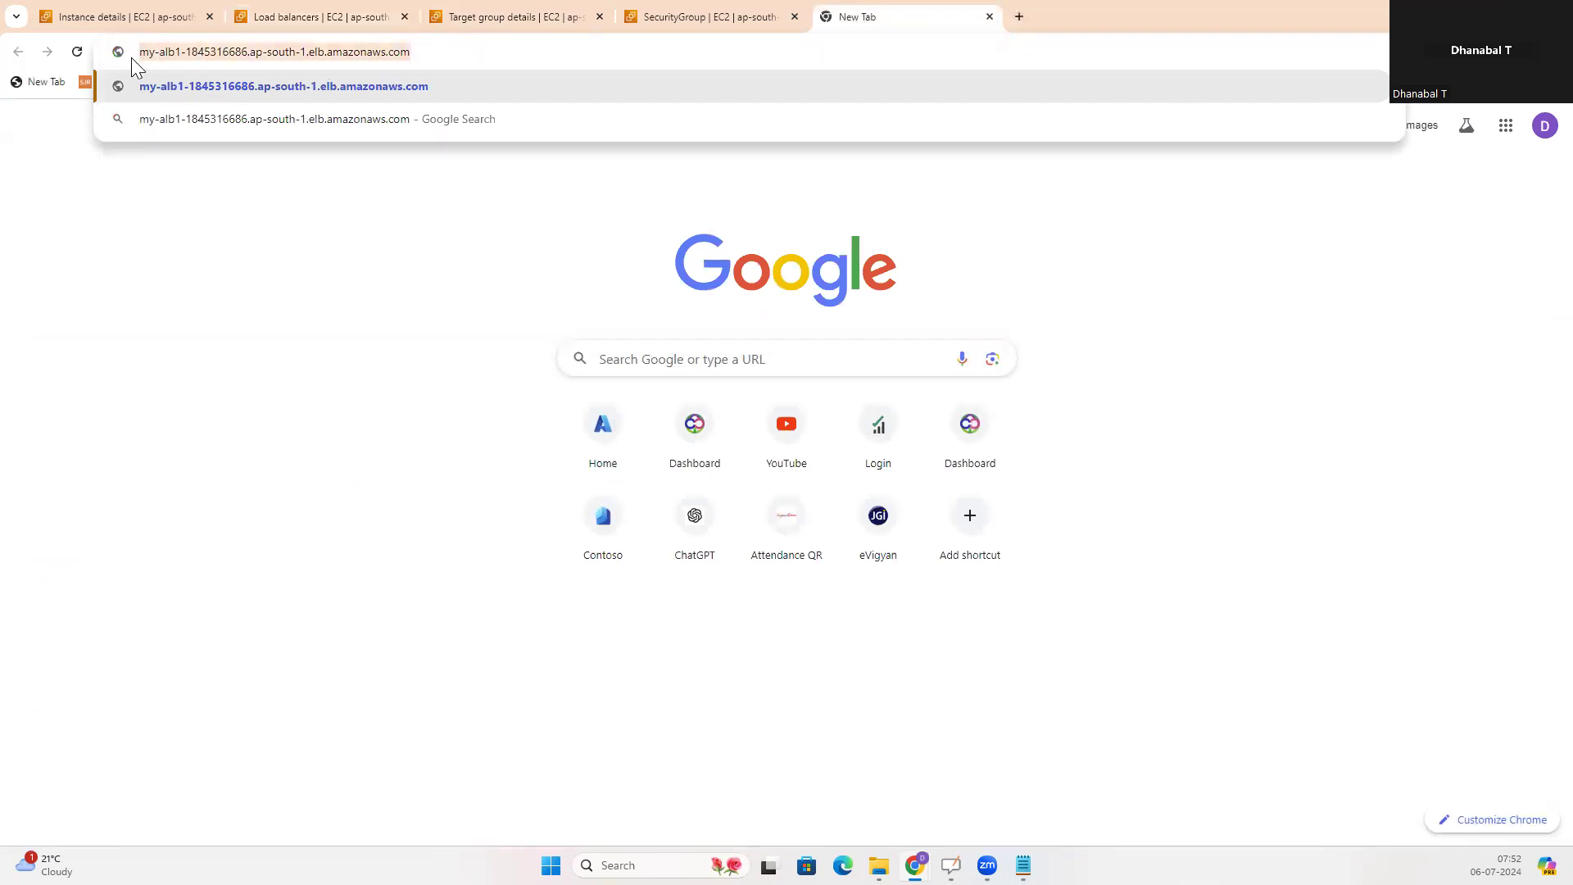
click(510, 381)
key(alt+Tab)
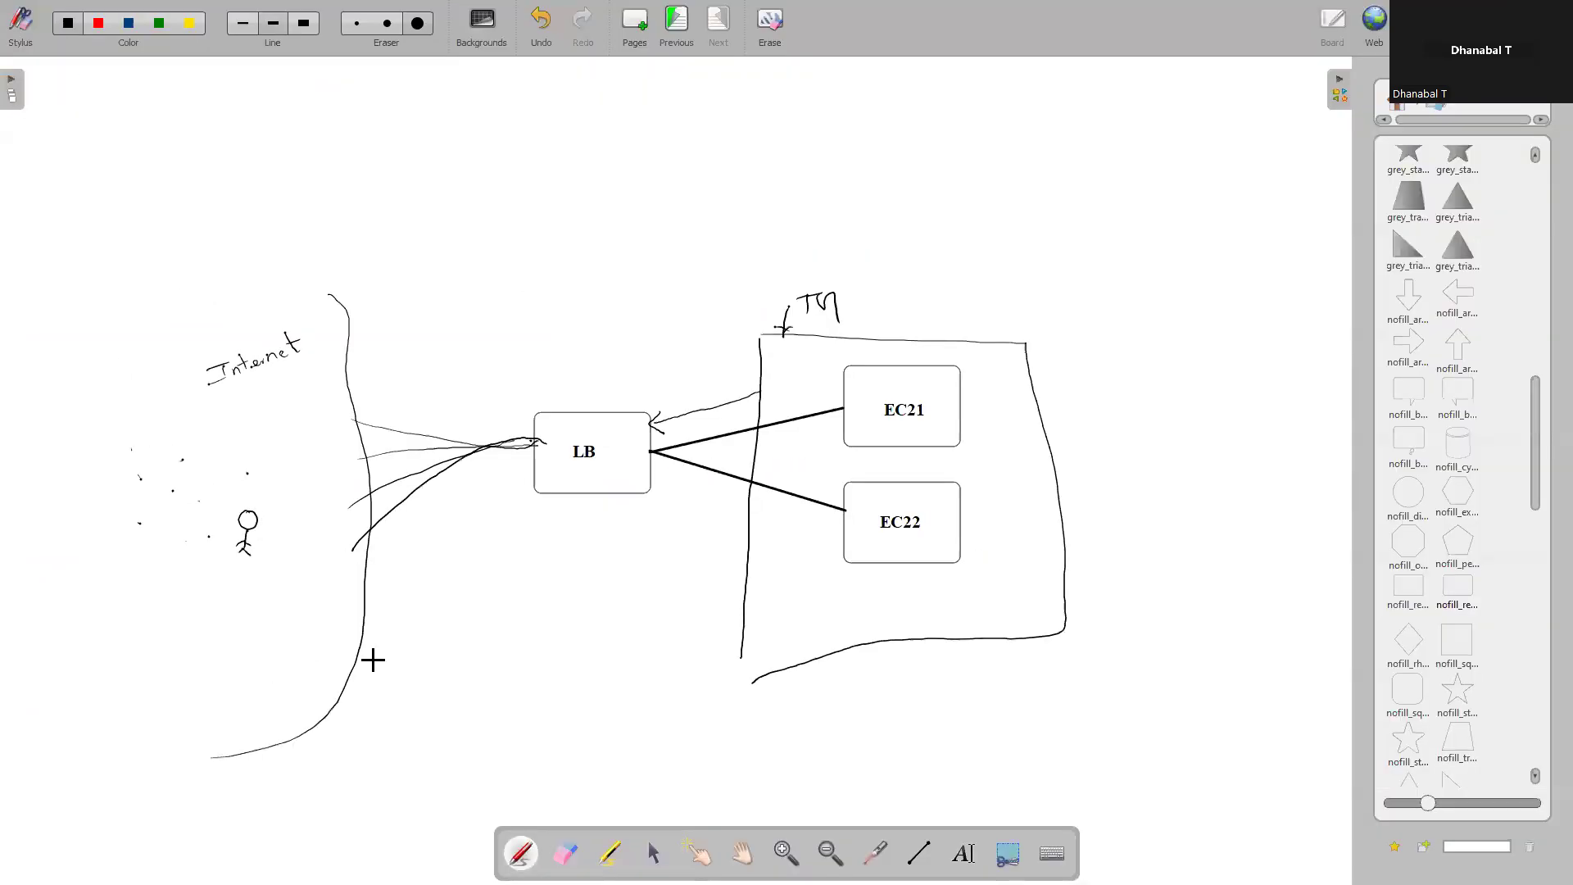
key(alt+Tab)
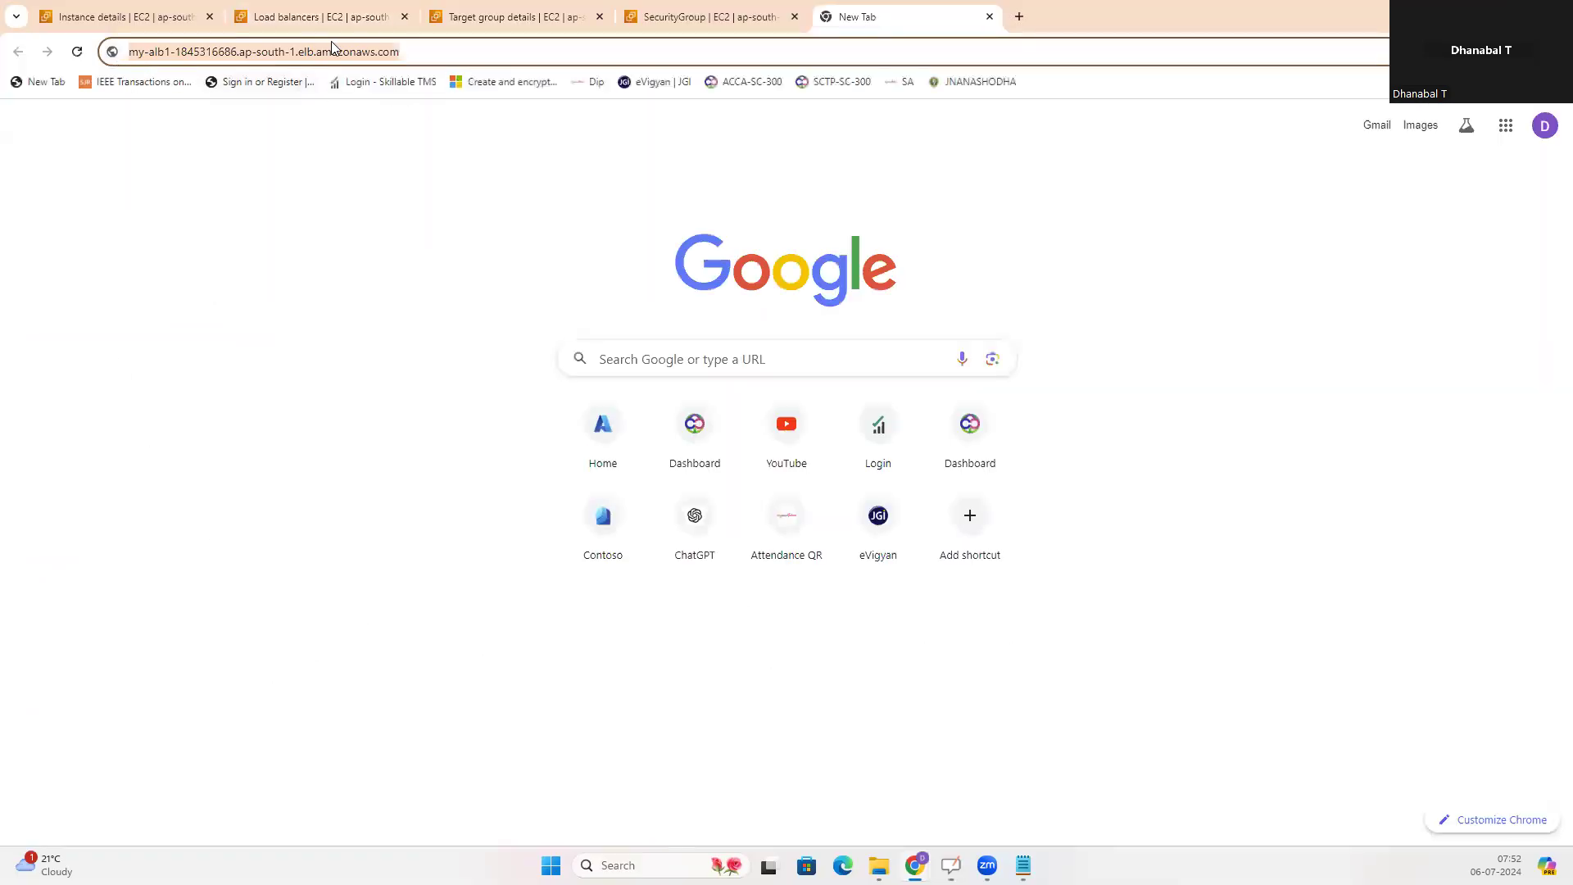
key(alt+Tab)
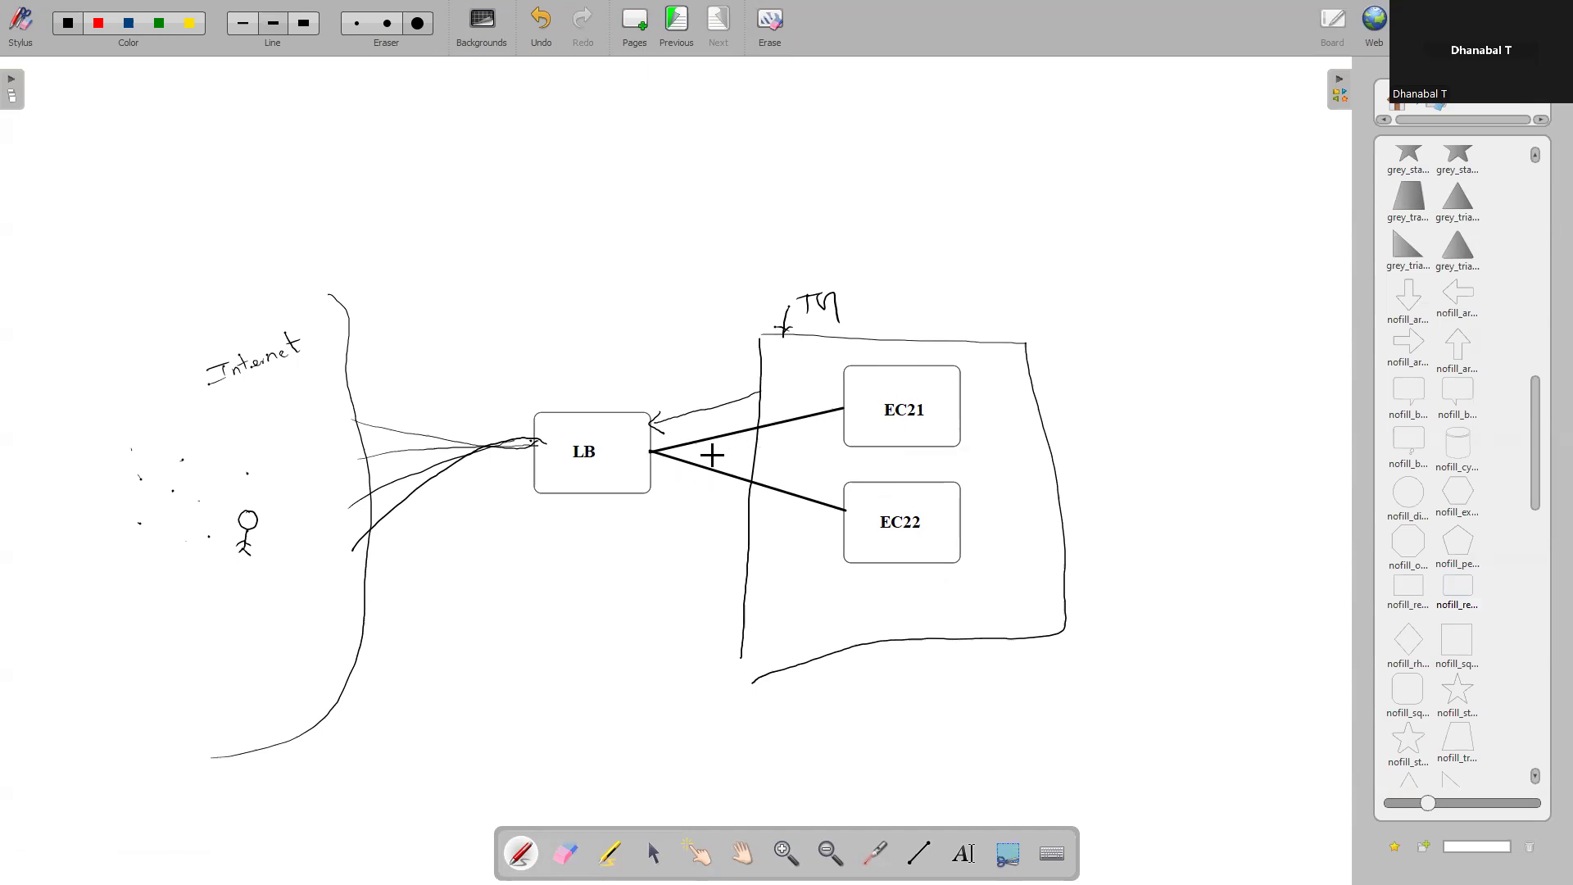
key(alt+Tab)
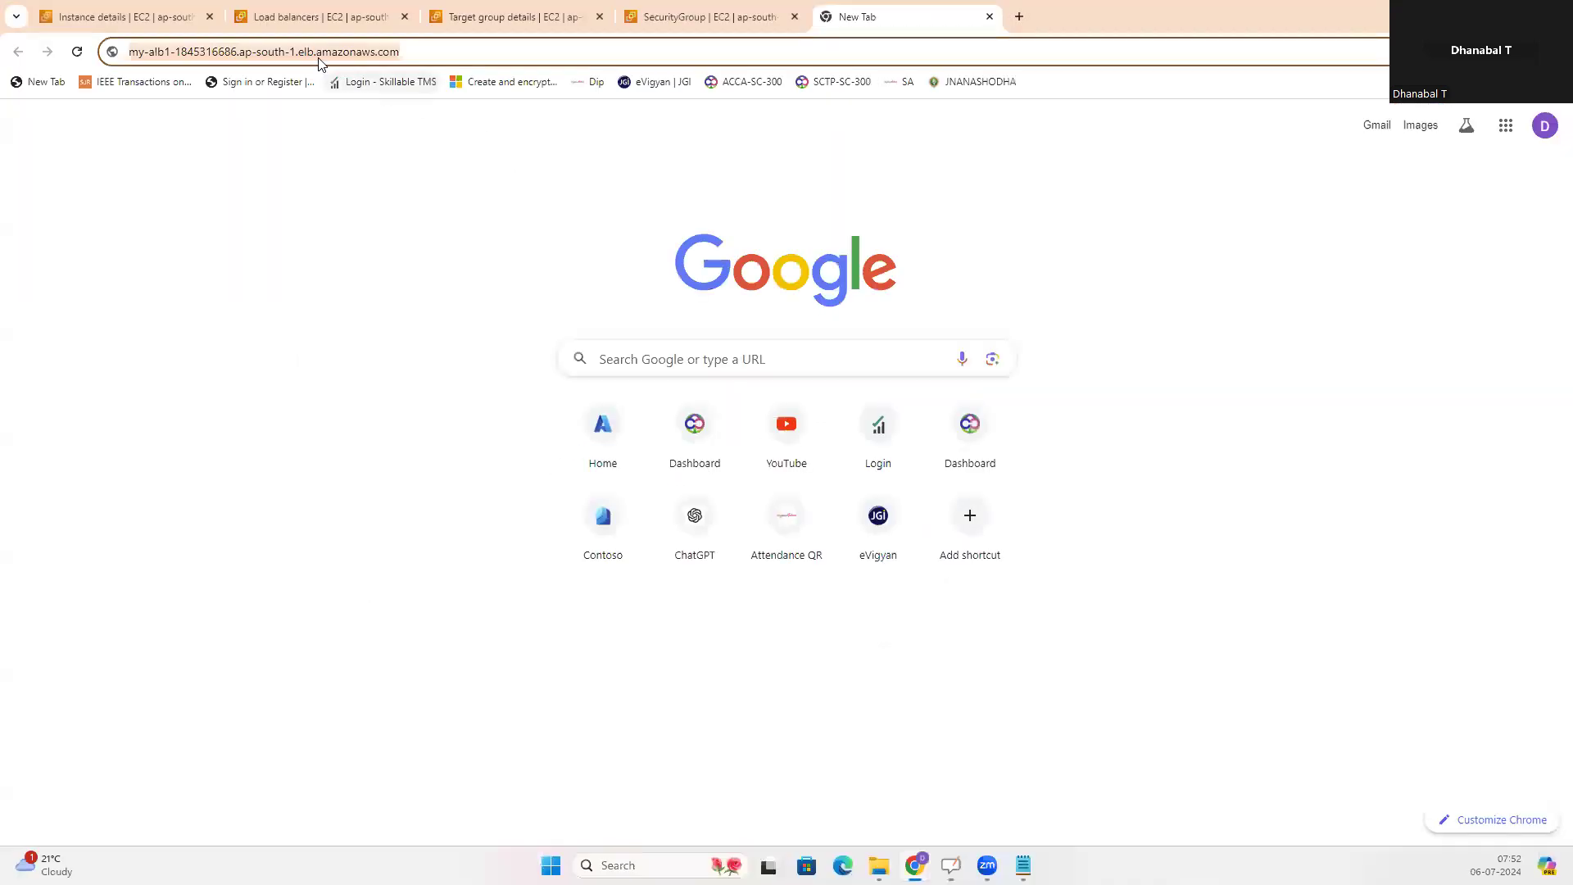
key(alt+Tab)
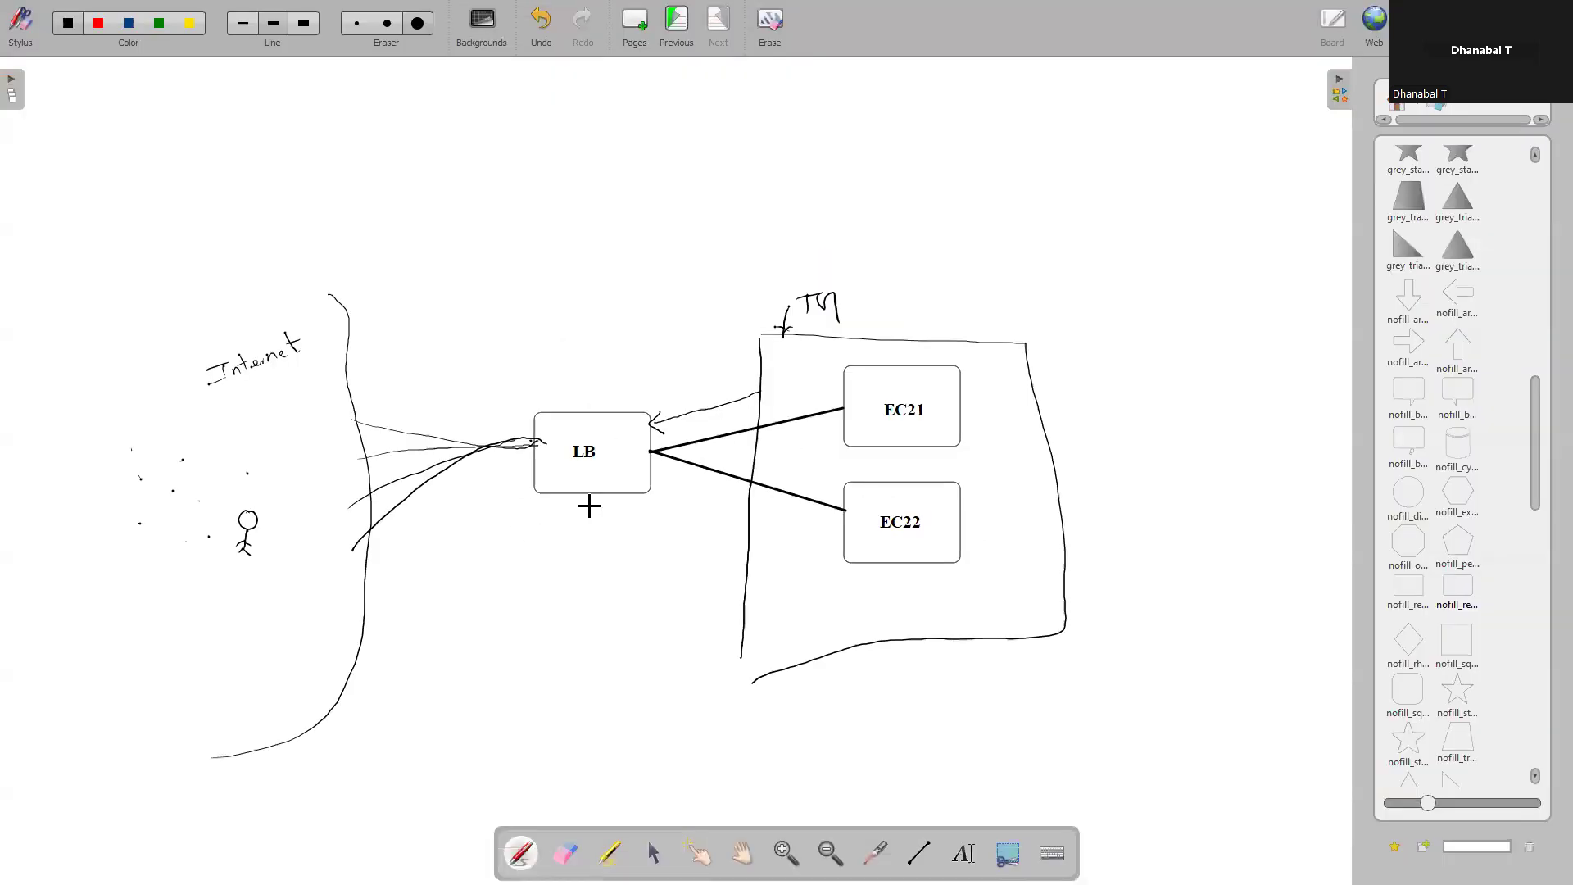
key(alt+Tab)
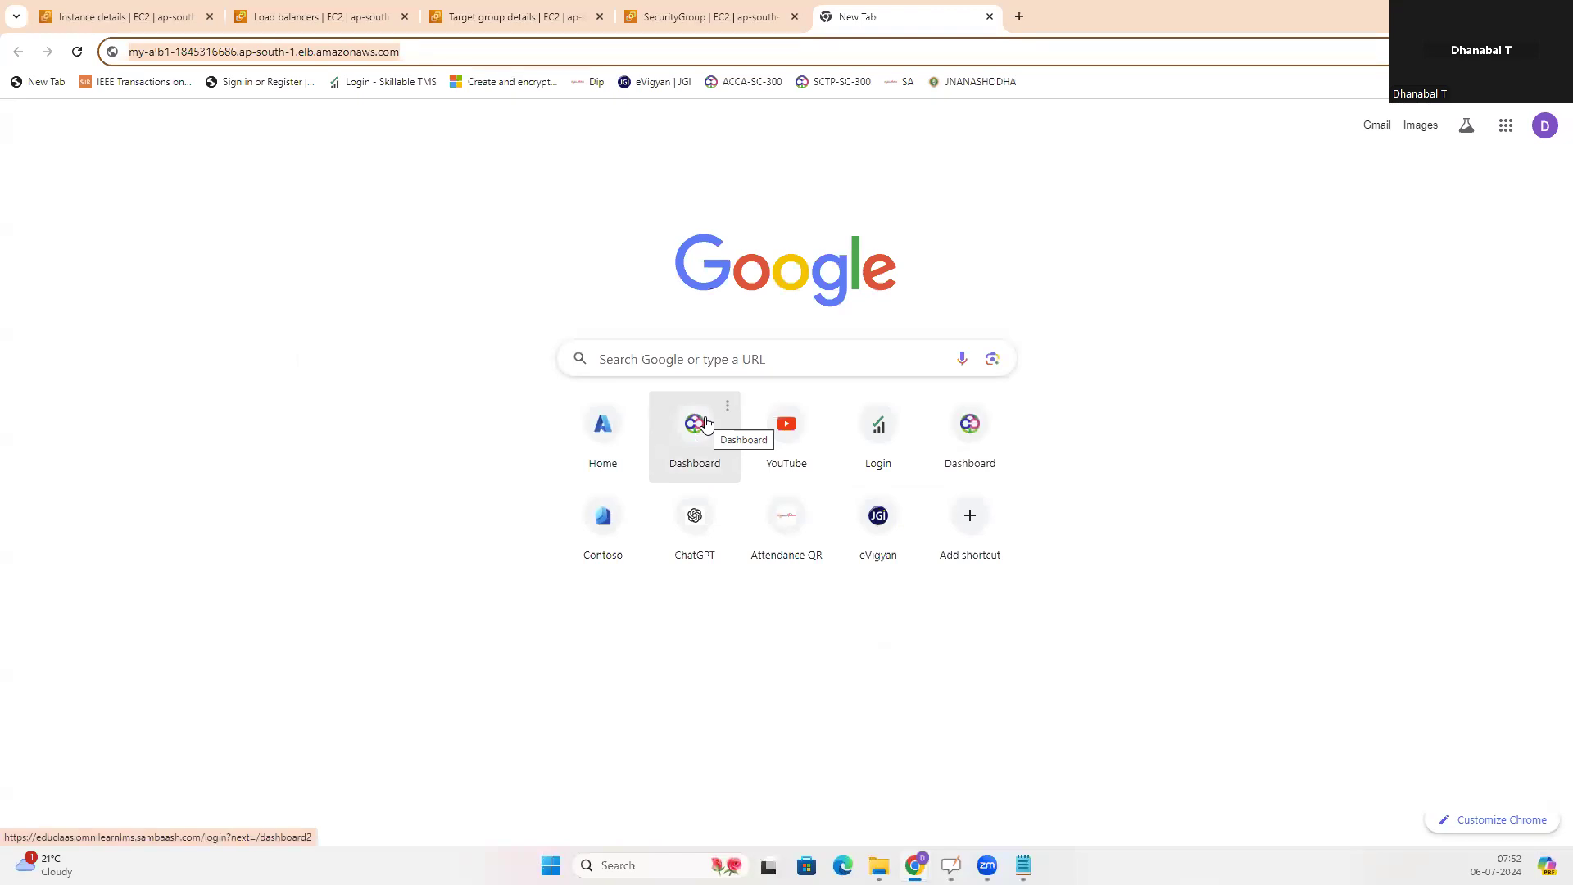
key(alt+Tab)
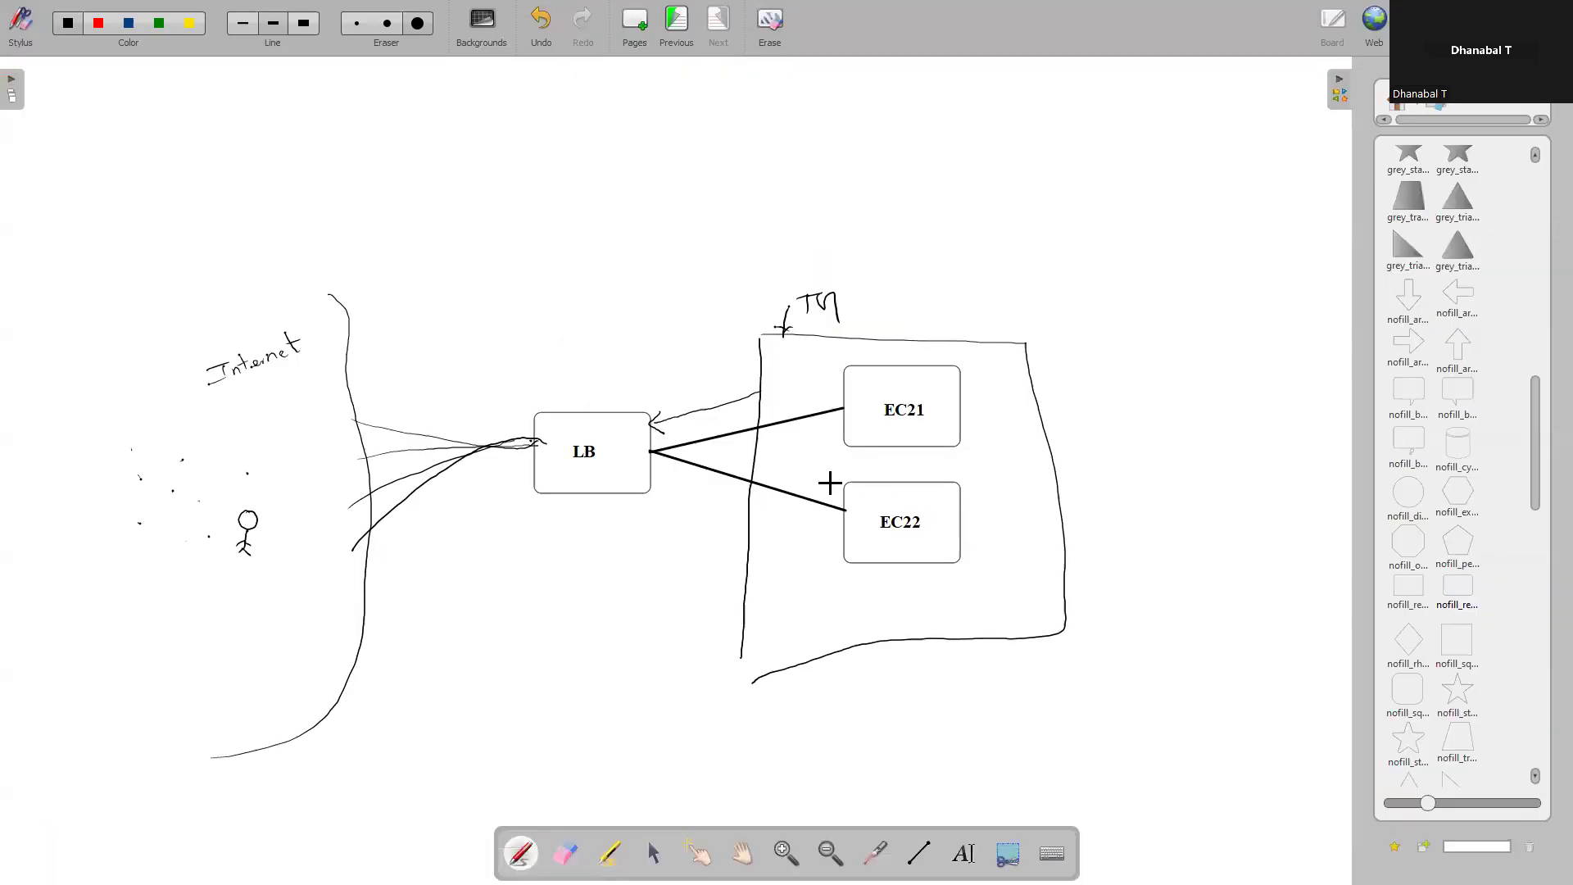
Return to the load balancers list in the browser and refresh it repeatedly to check my-alb1's state
key(alt+Tab)
click(291, 20)
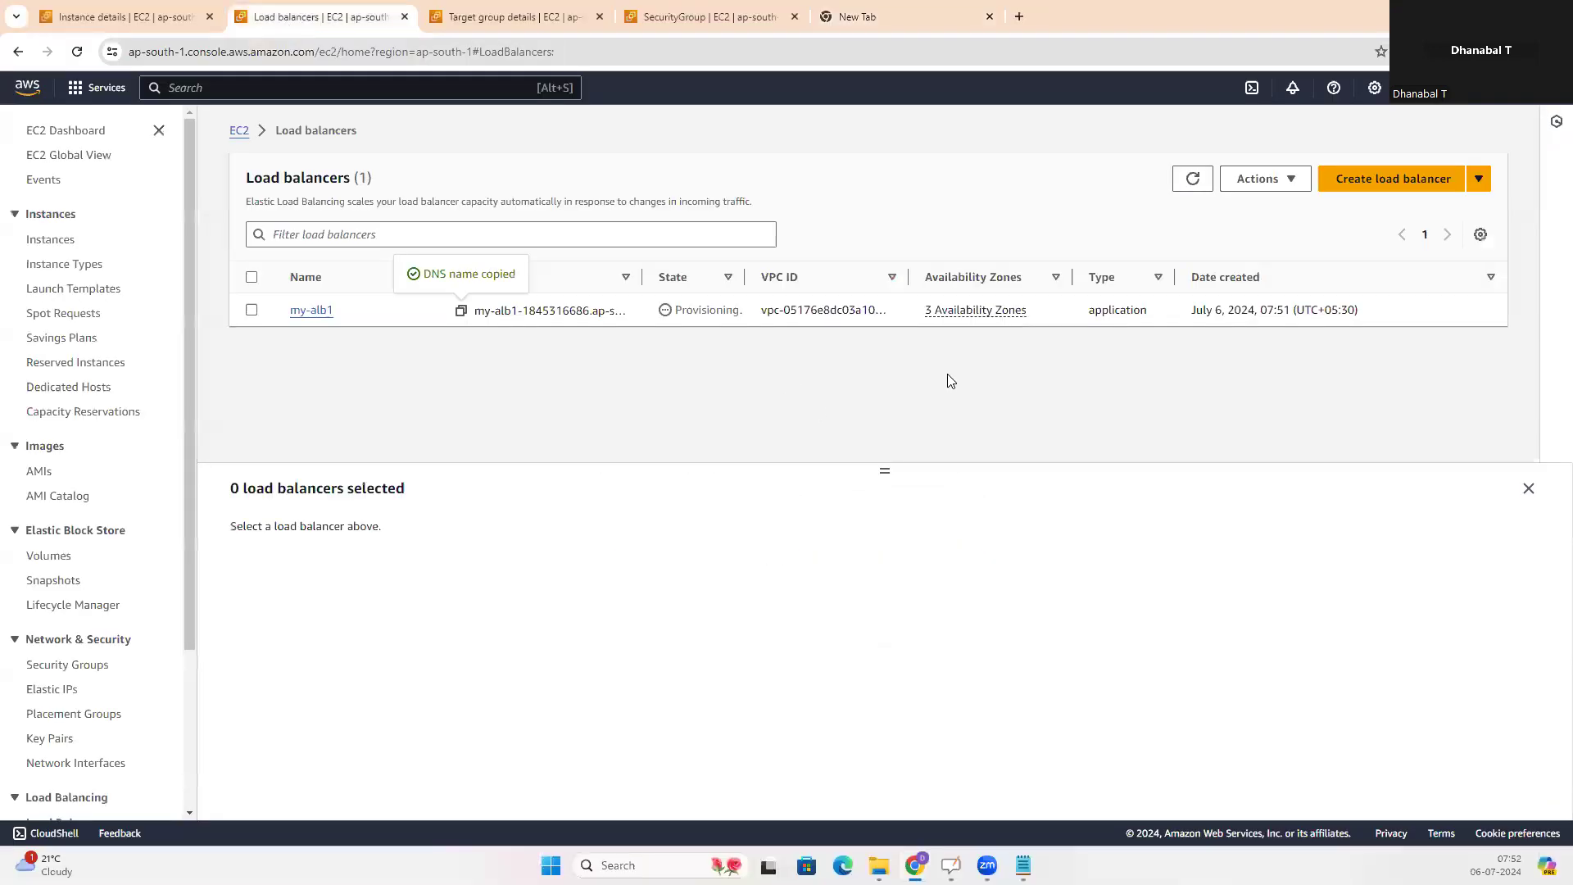
click(1189, 179)
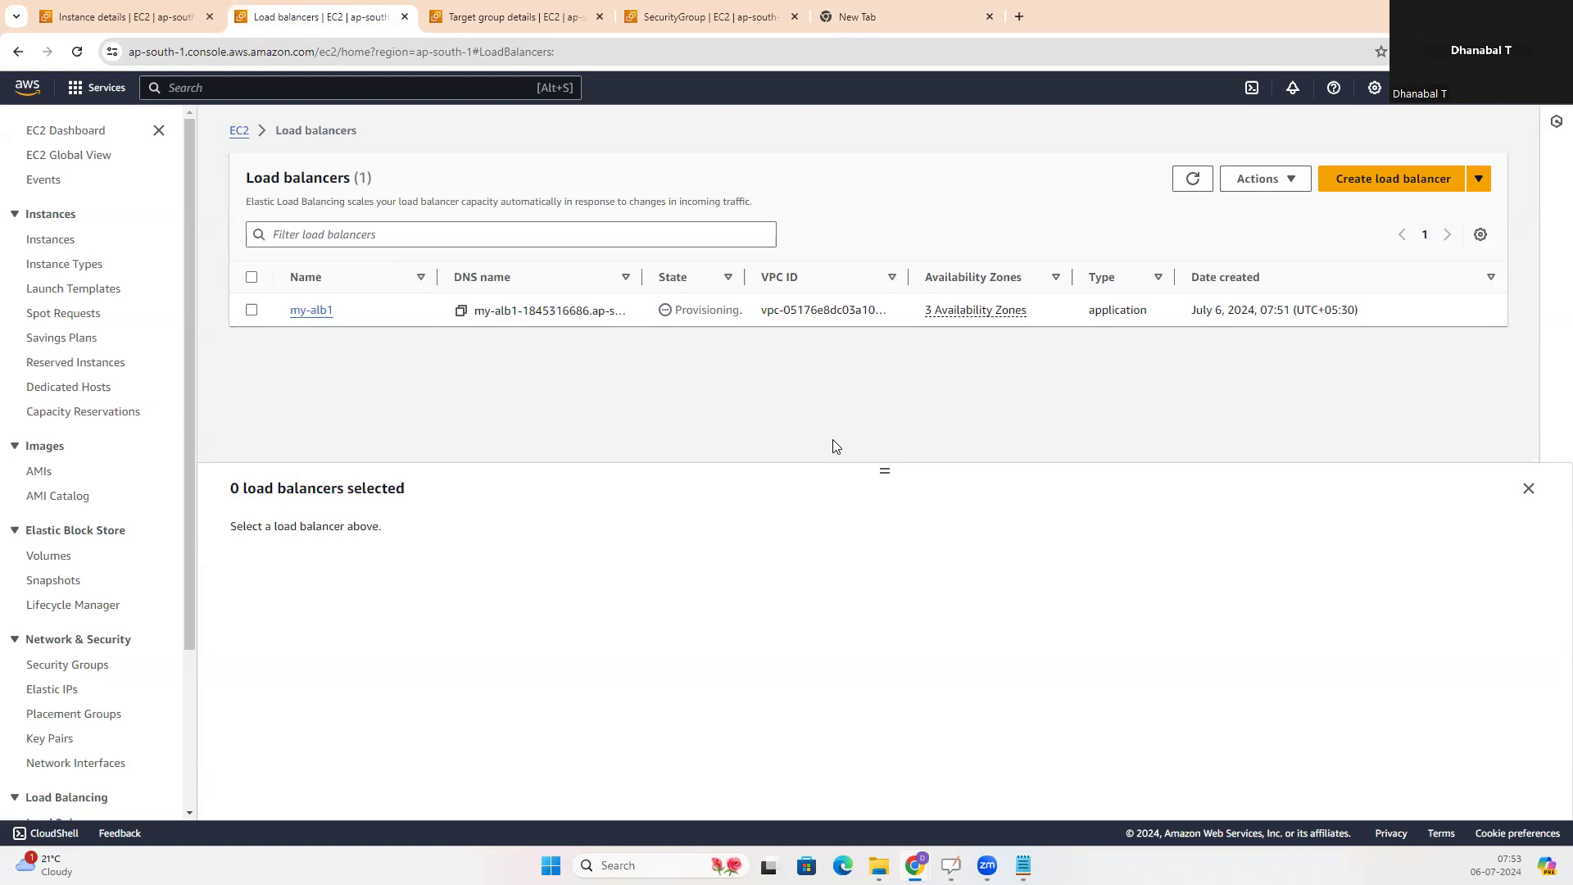
click(1193, 180)
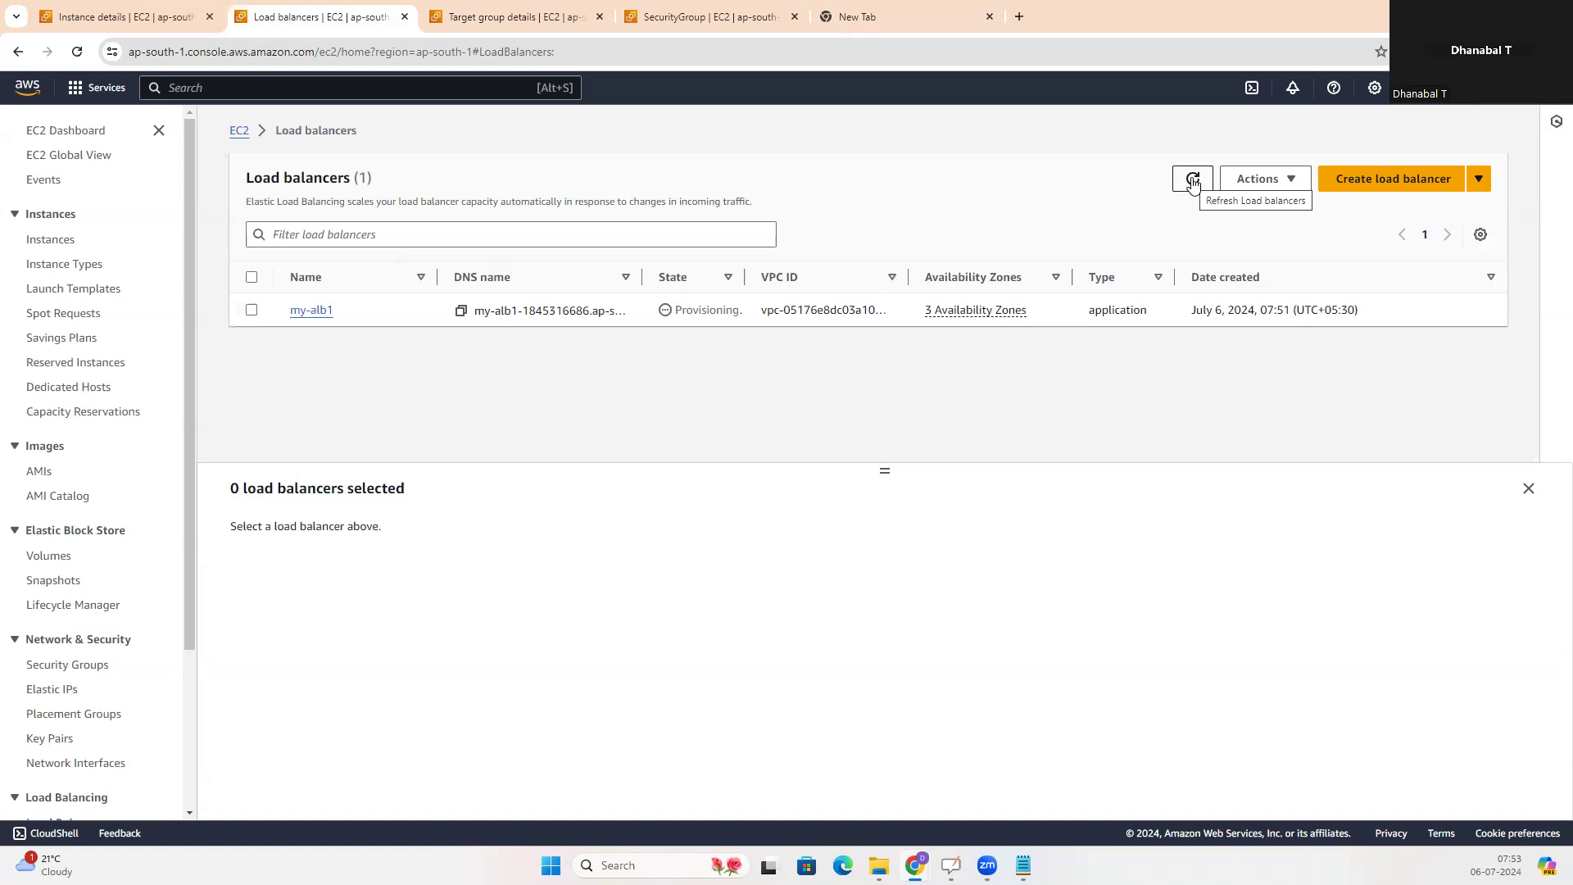
click(1193, 180)
click(1193, 180)
click(1193, 181)
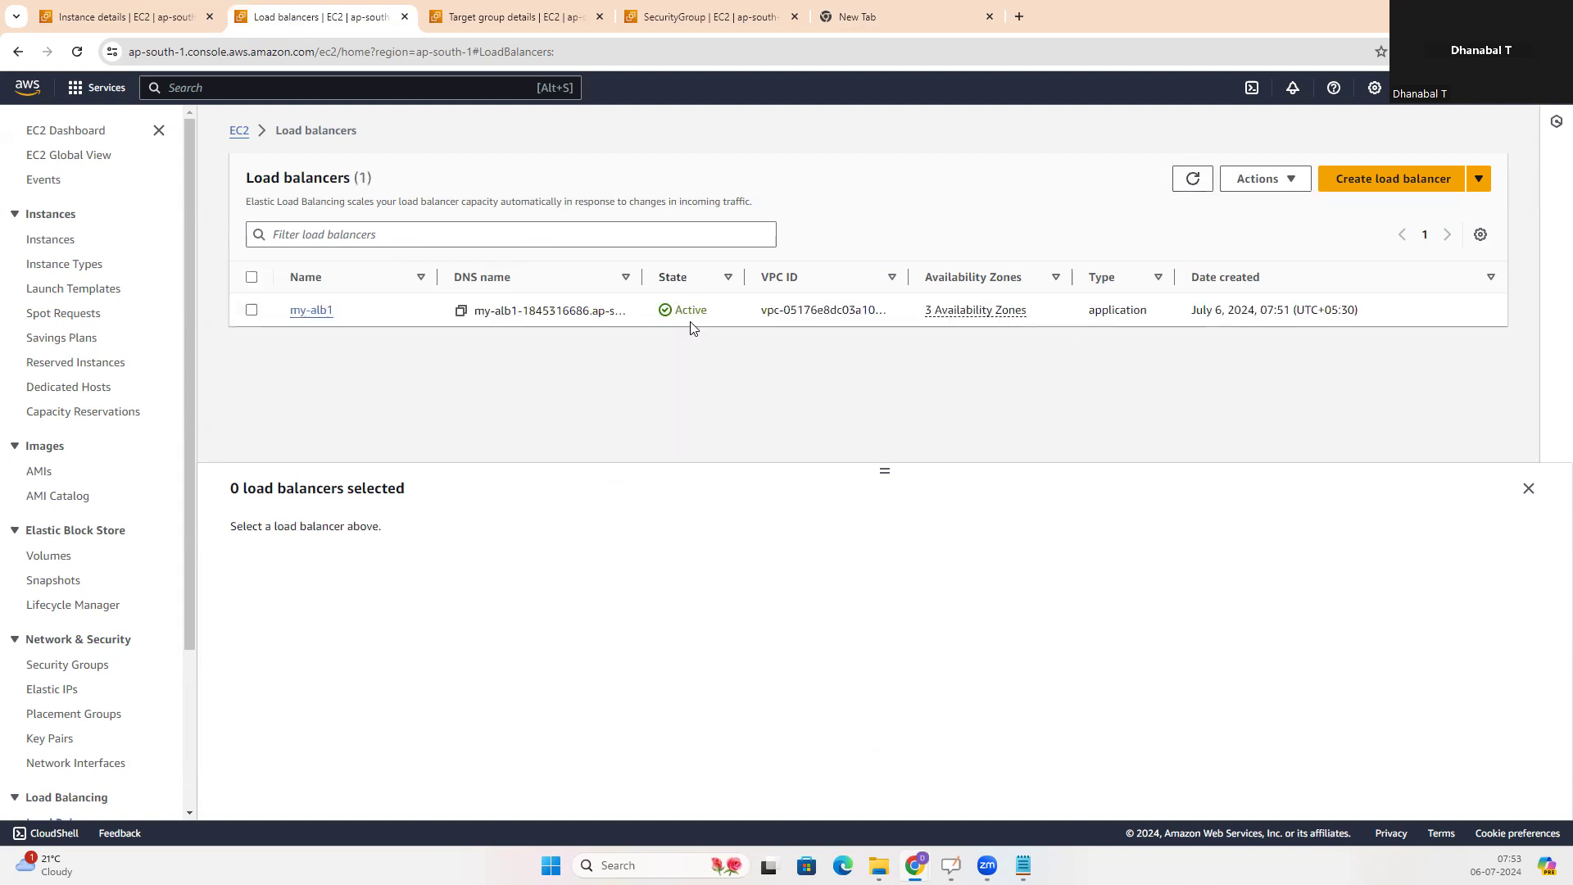
Load the page at my-alb1's DNS name in the prepared browser tab and request it a second time
click(878, 18)
click(605, 51)
key(Return)
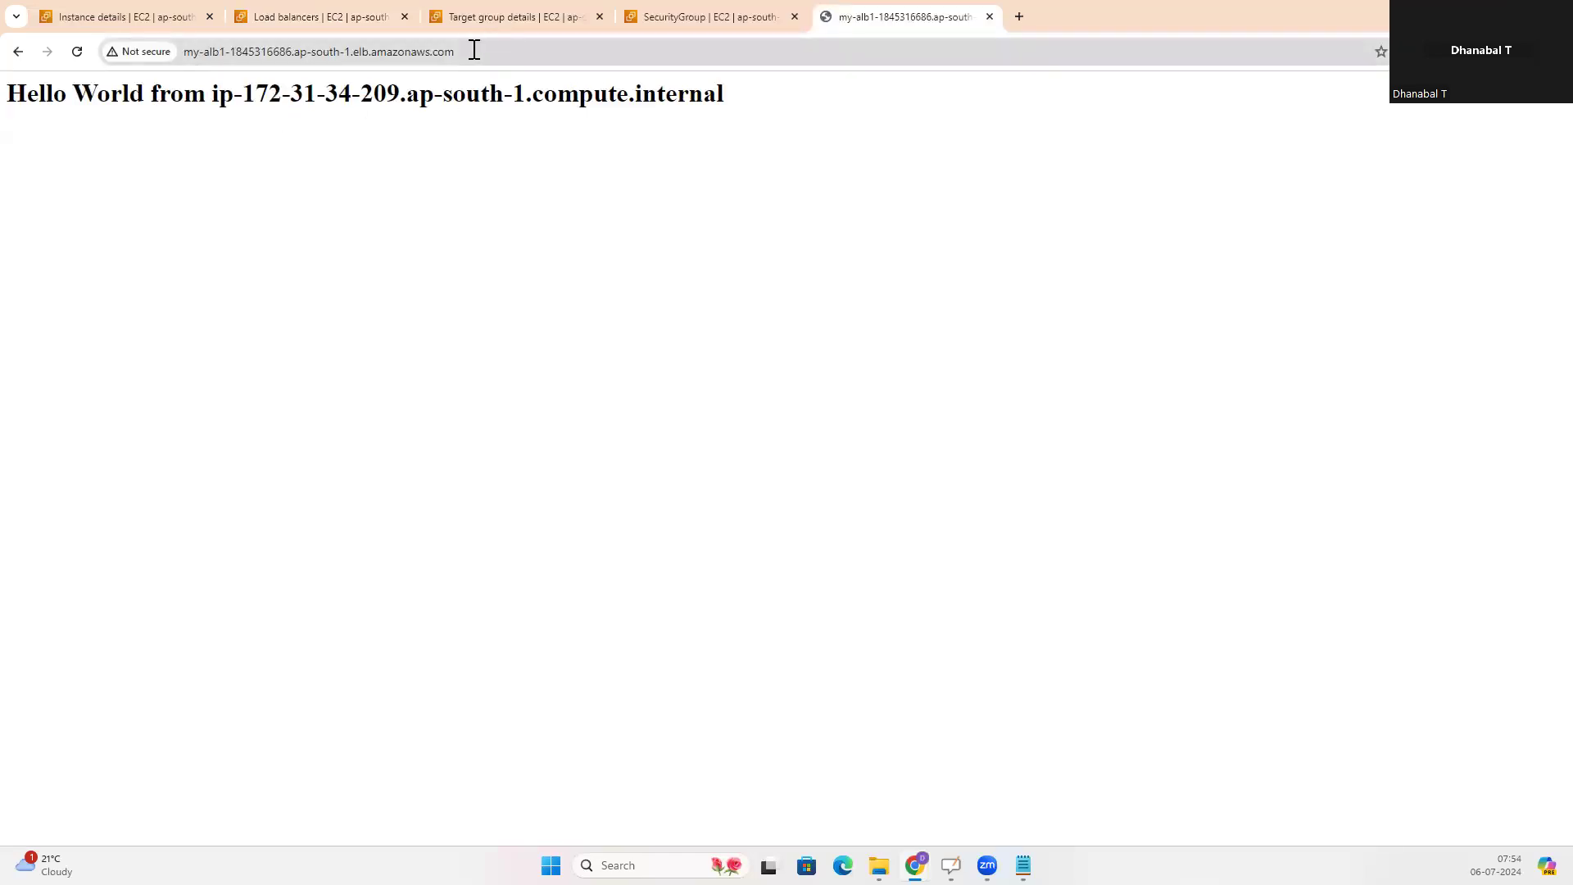
click(506, 51)
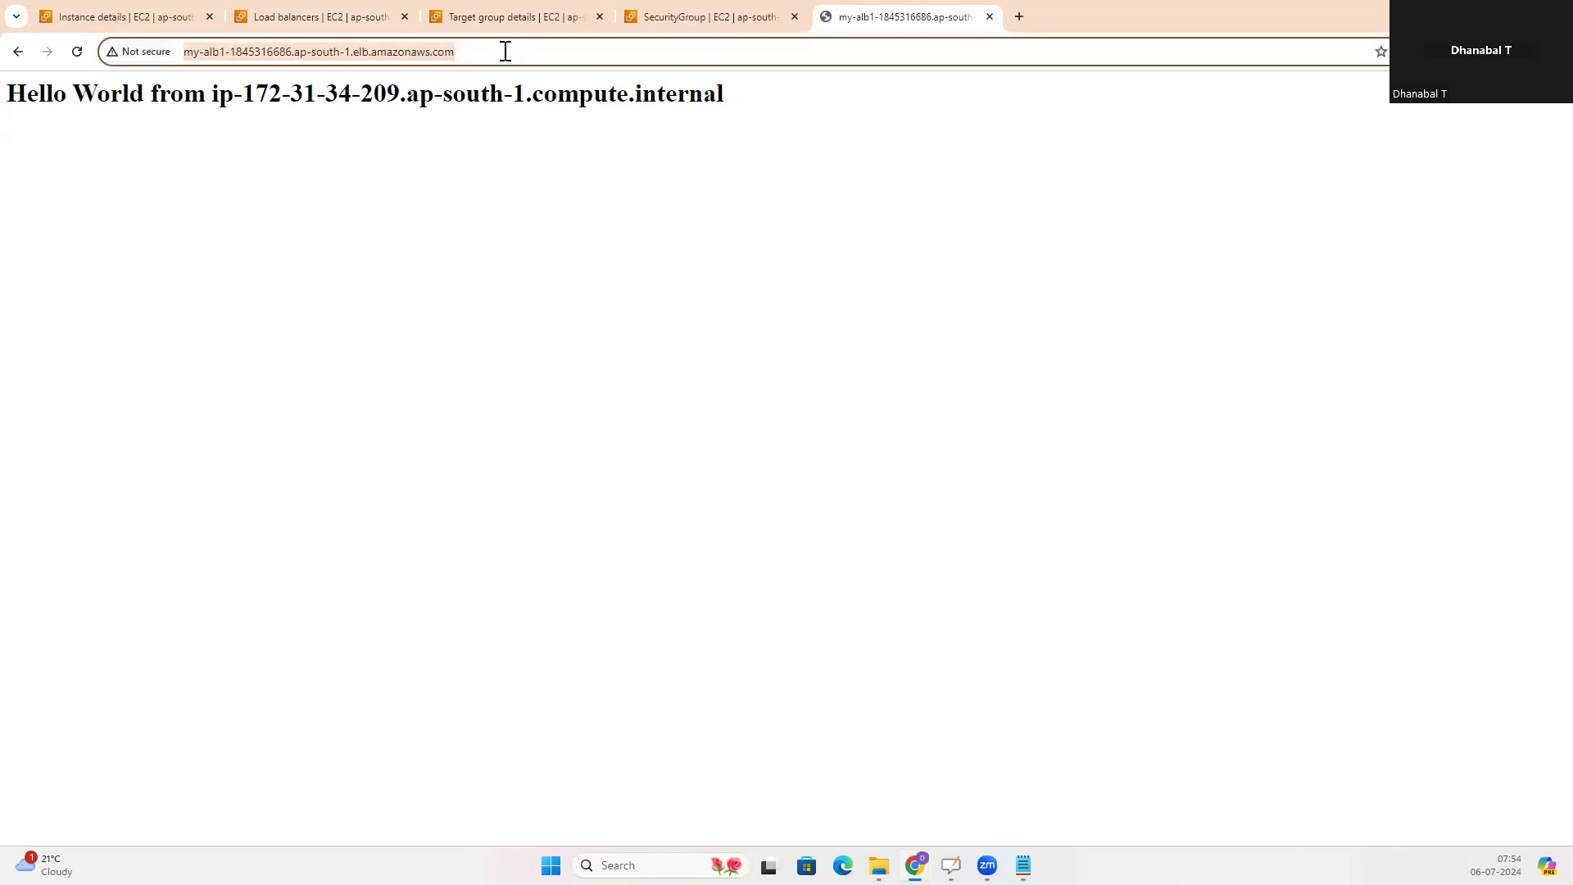
key(Return)
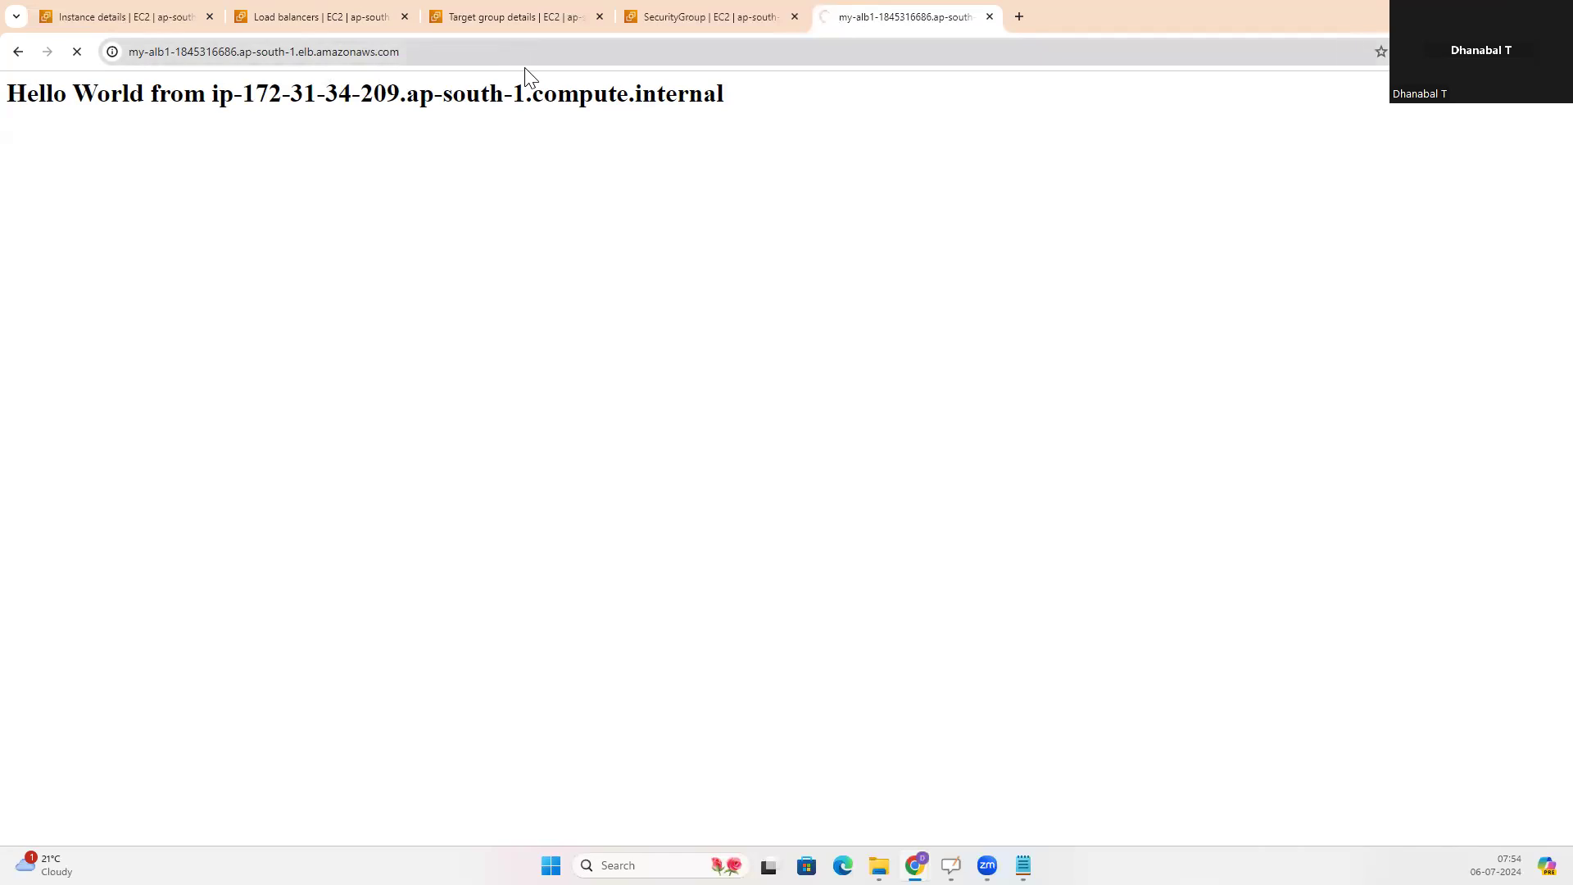
Open my-alb1's DNS name in another new tab and reload the page repeatedly to check which server responds
click(1020, 16)
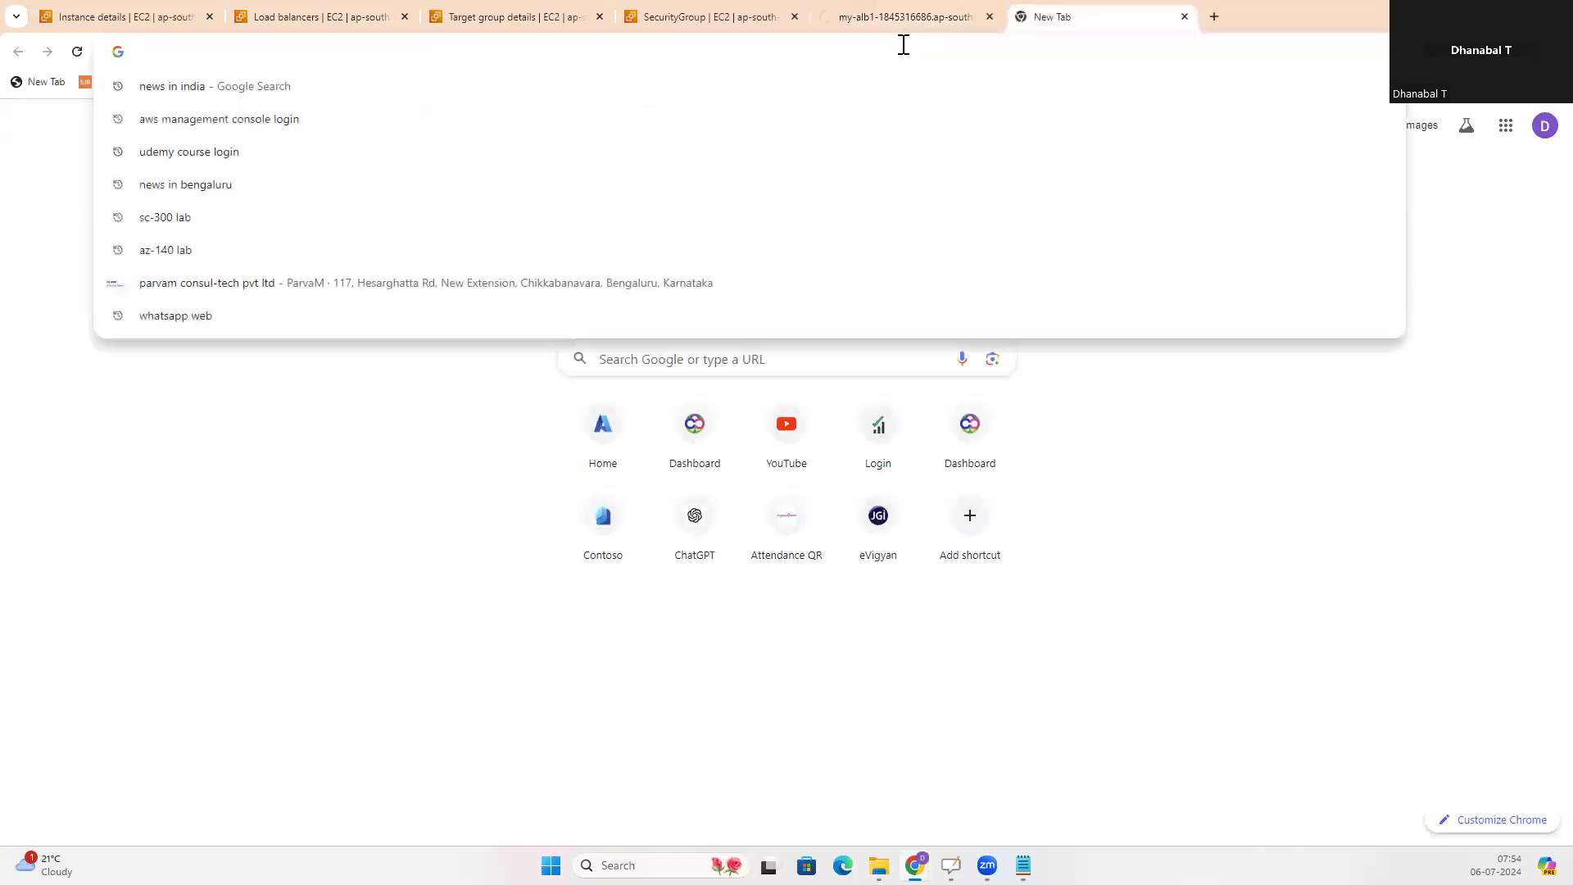
key(ctrl+v)
key(Return)
key(F5)
key(F5)
key(F5)
key(F5)
key(F5)
key(F5)
key(F5)
key(F5)
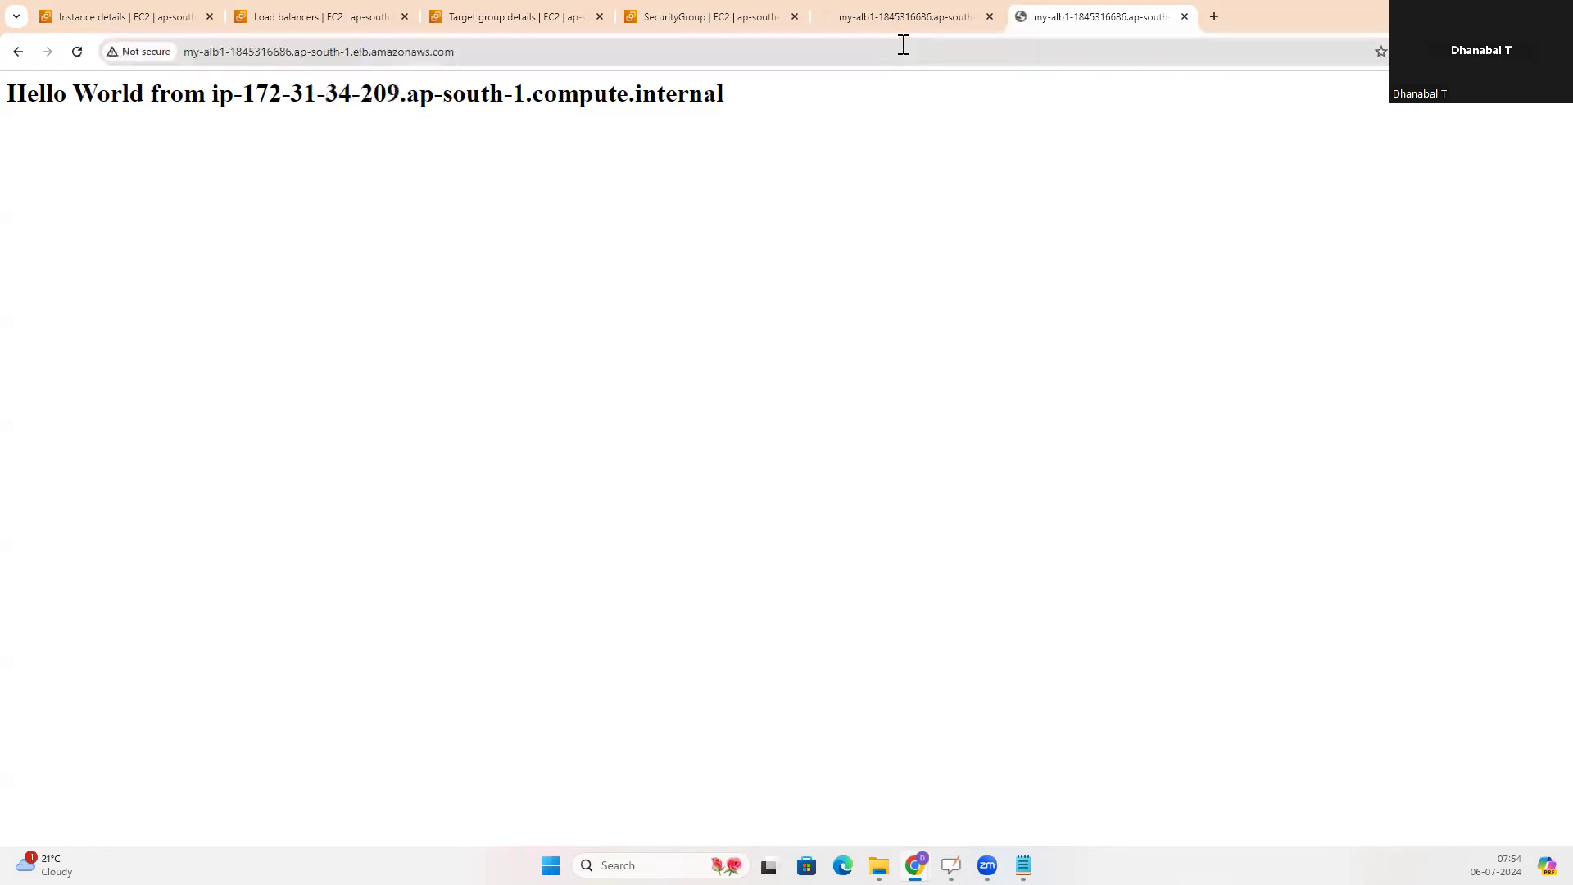
key(F5)
key(F5)
key(F5)
key(F5)
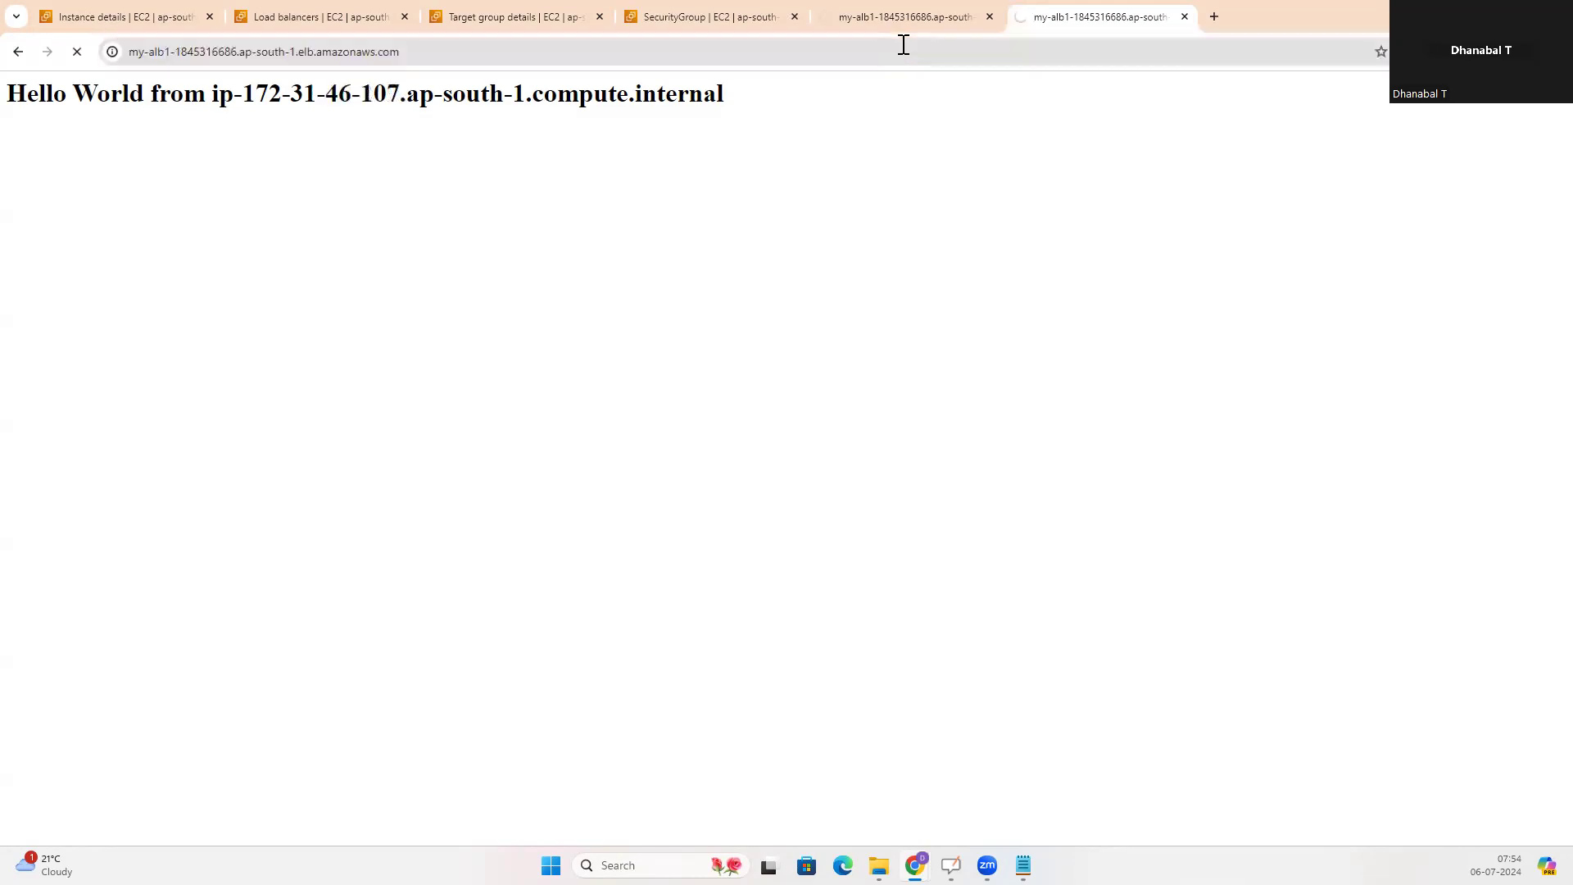
key(F5)
key(F5)
key(F5)
key(F5)
key(F5)
key(F5)
key(F5)
key(F5)
key(F5)
key(F5)
key(F5)
key(F5)
key(F5)
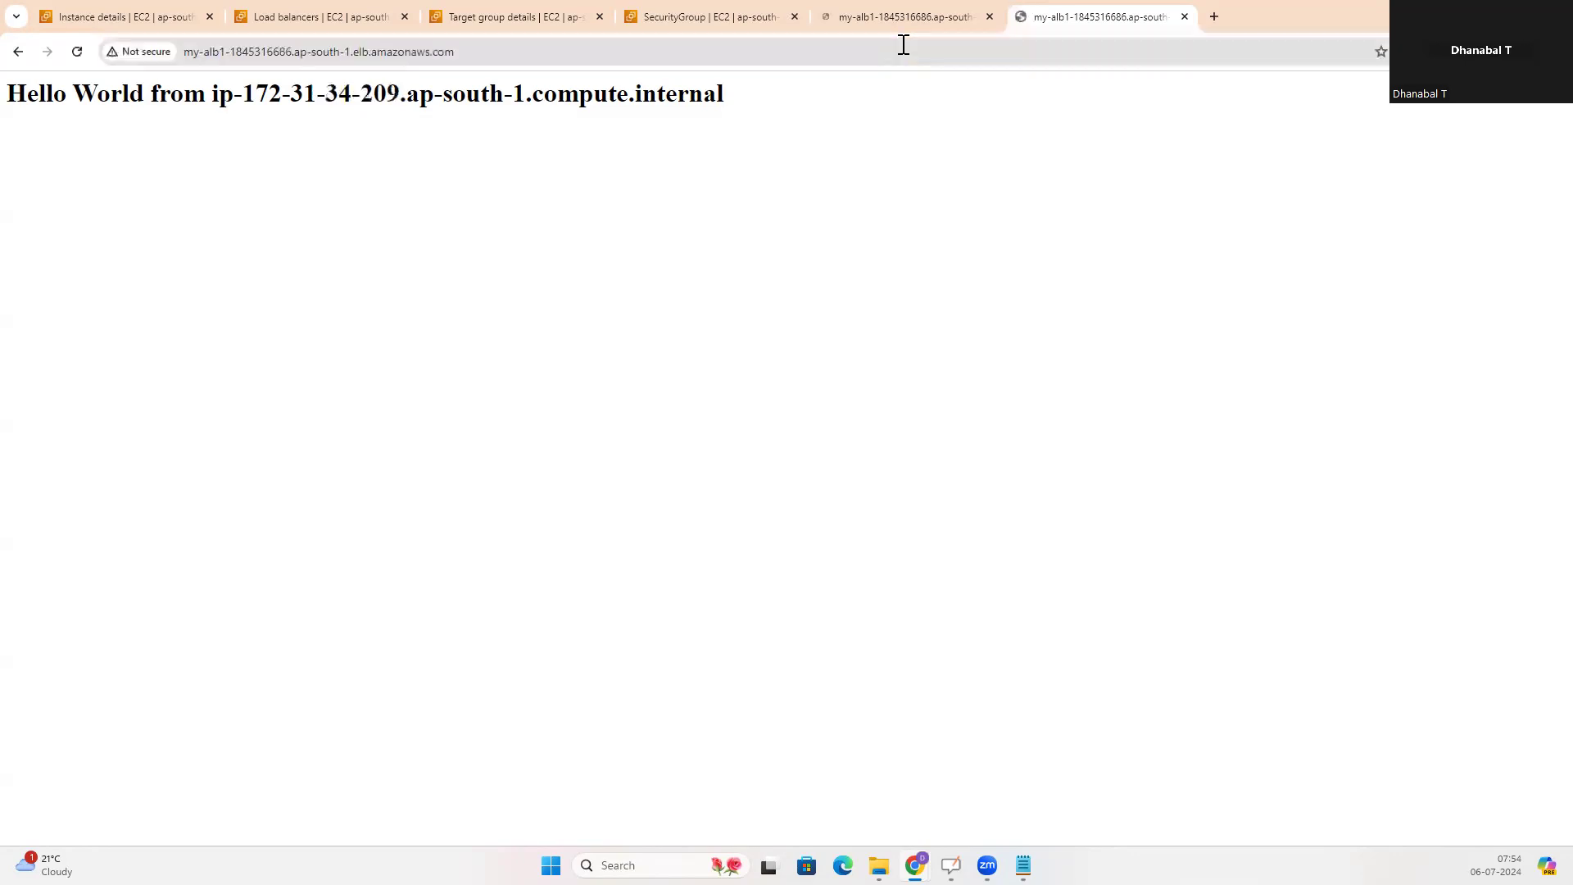
Copy the EC2 instance's public IPv4 address from its details page and open 13.126.187.49 directly in a new browser tab
key(alt+Tab)
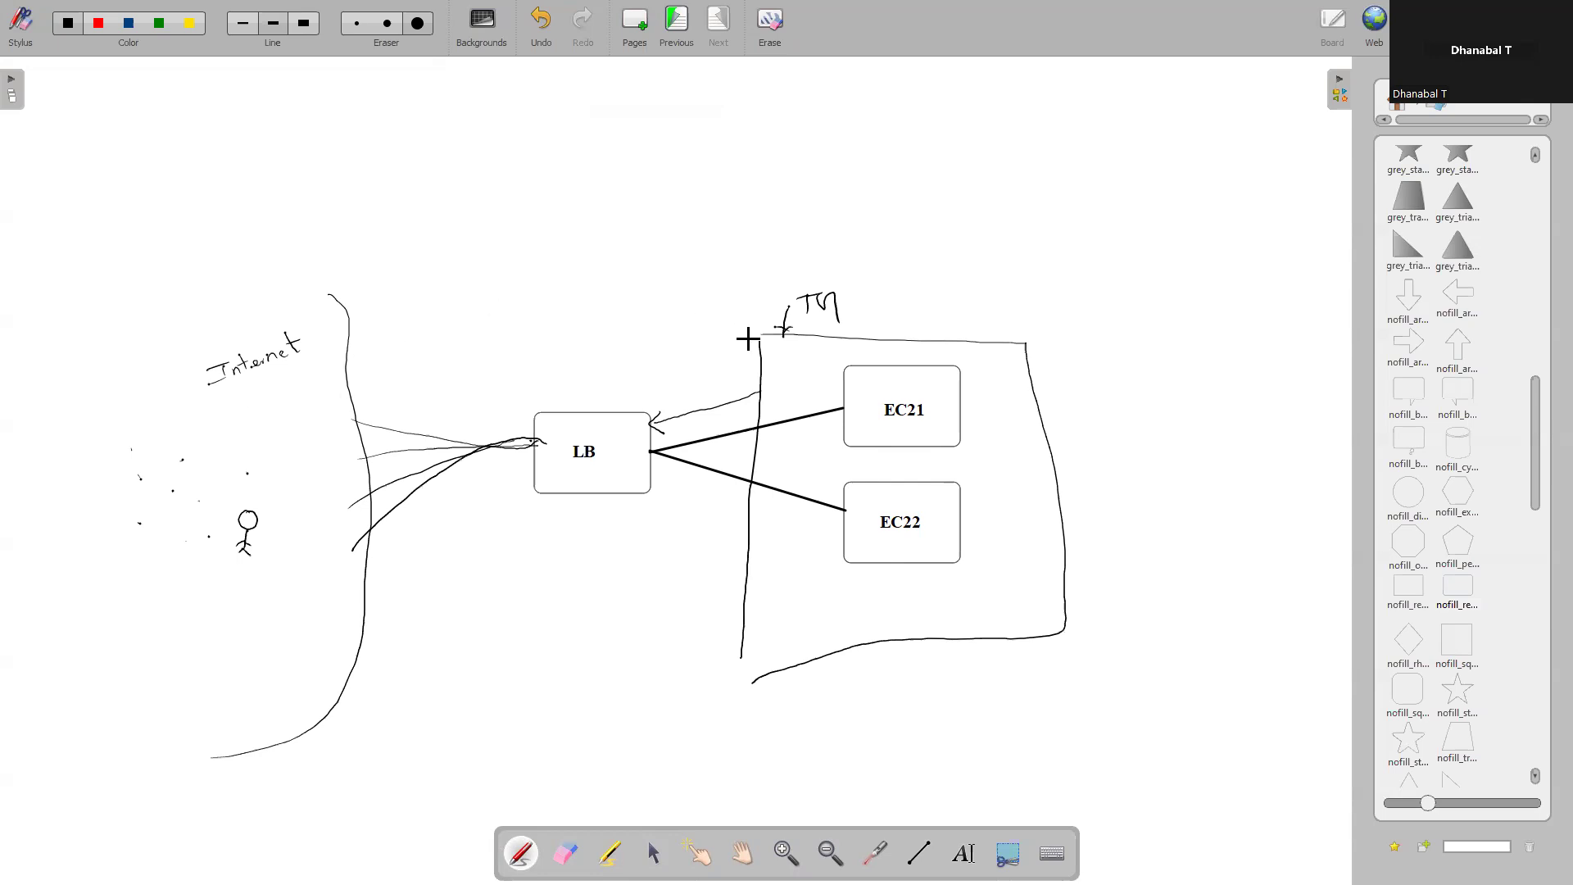
key(alt+Tab)
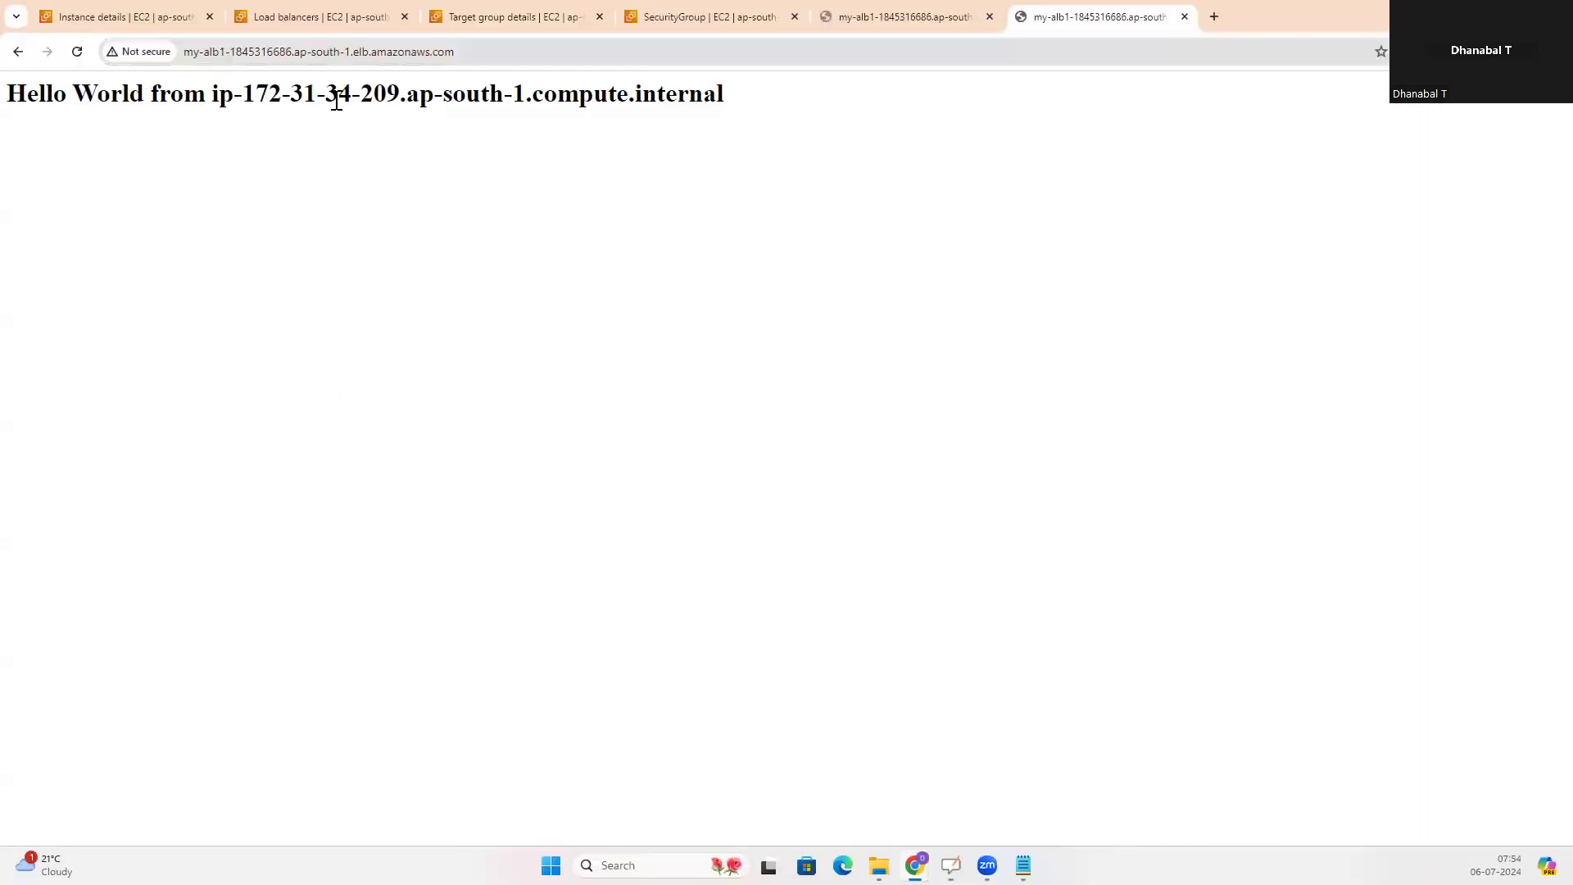
click(94, 16)
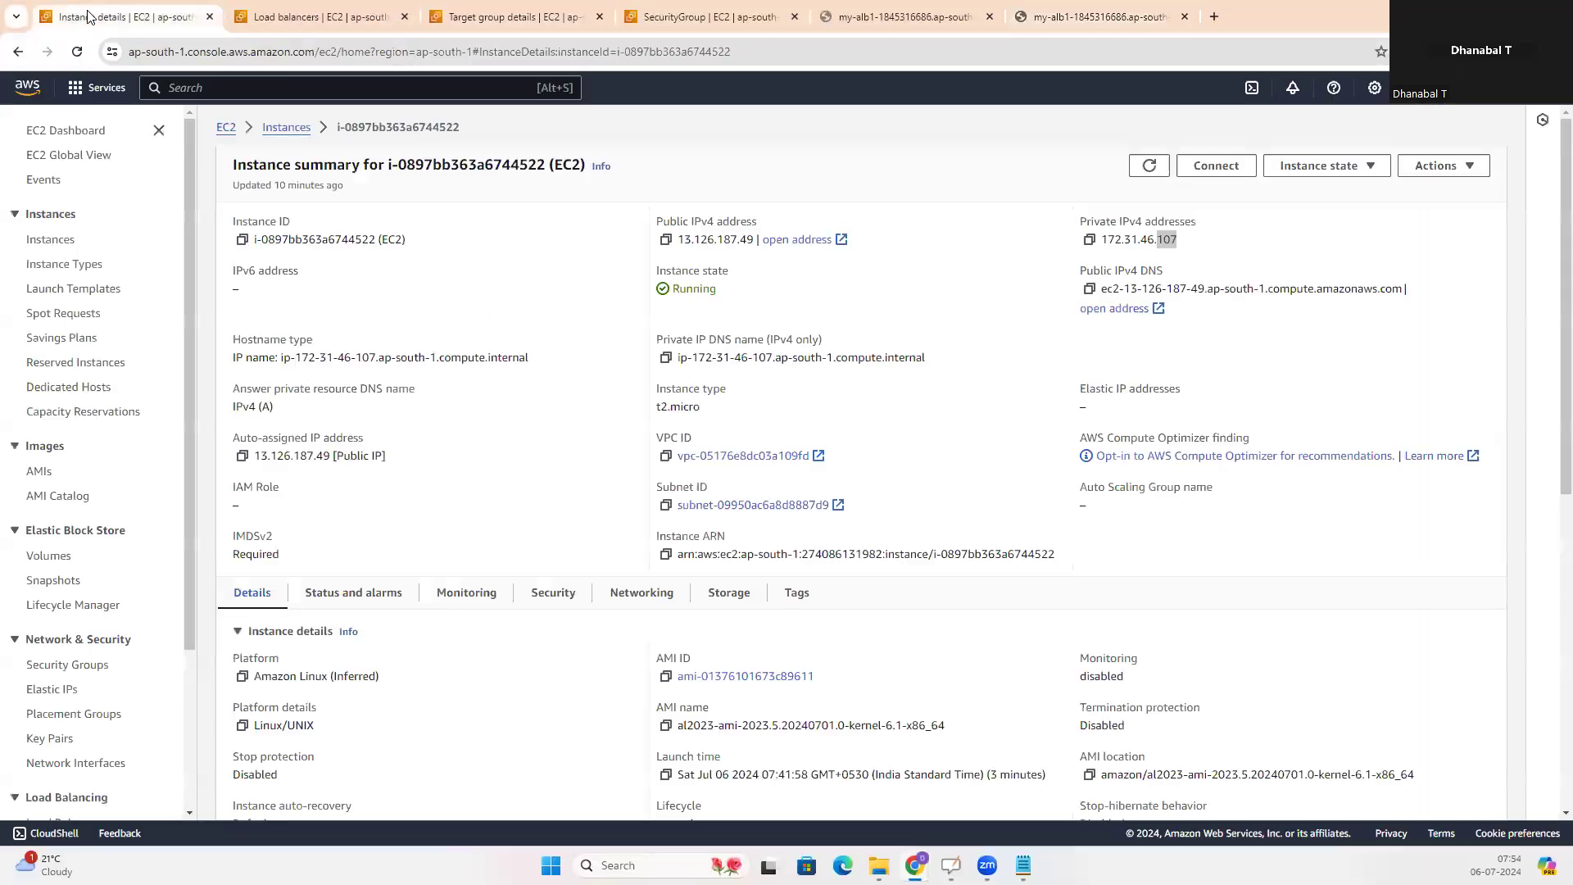
click(665, 239)
click(1216, 16)
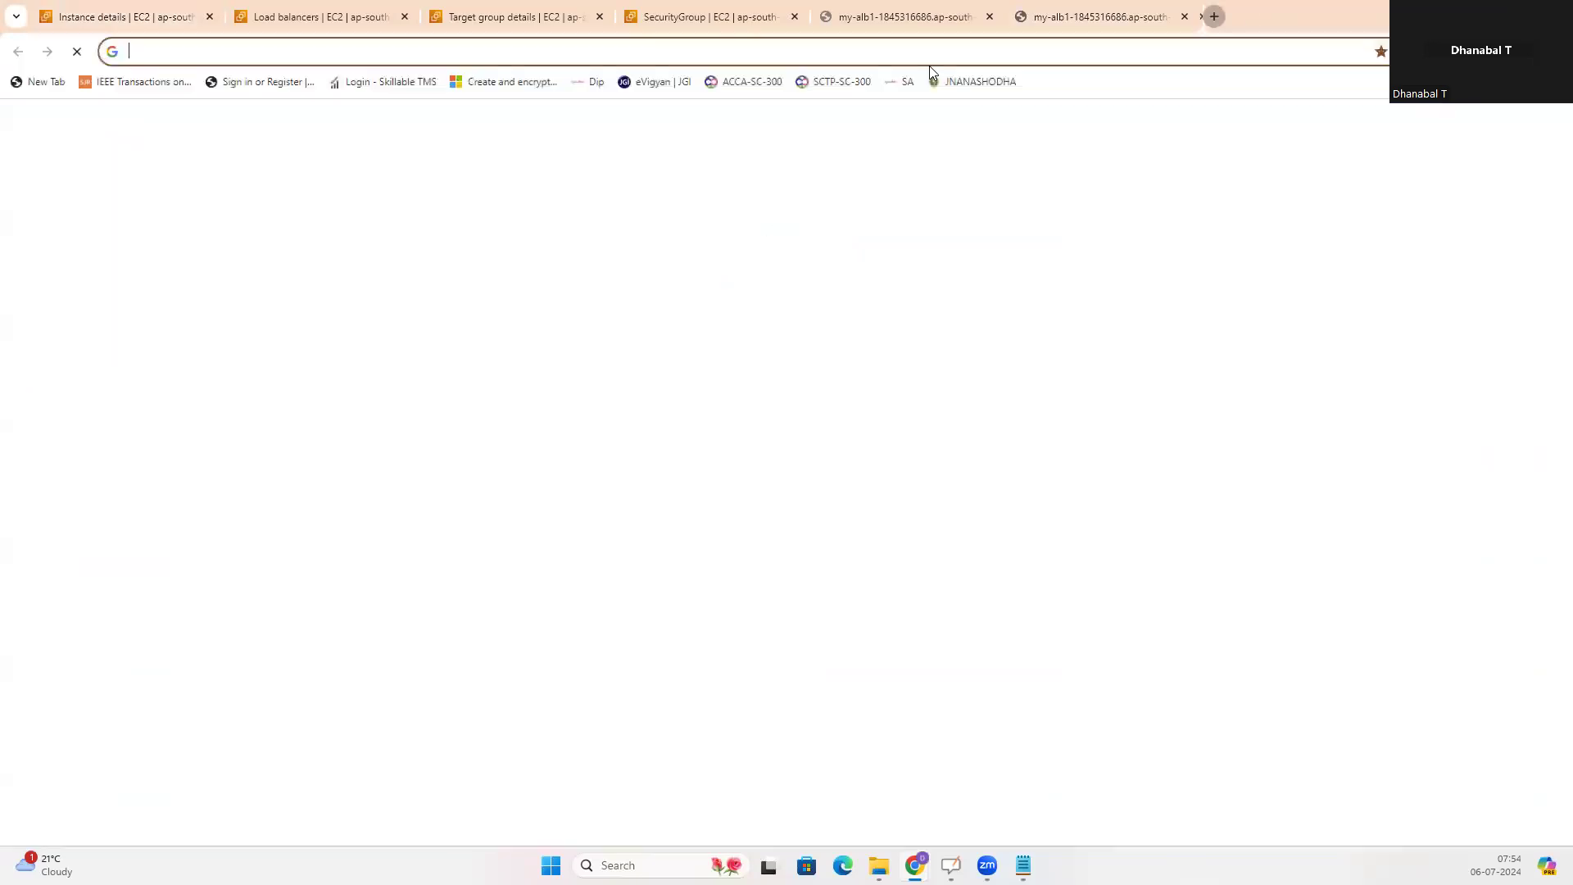
click(916, 52)
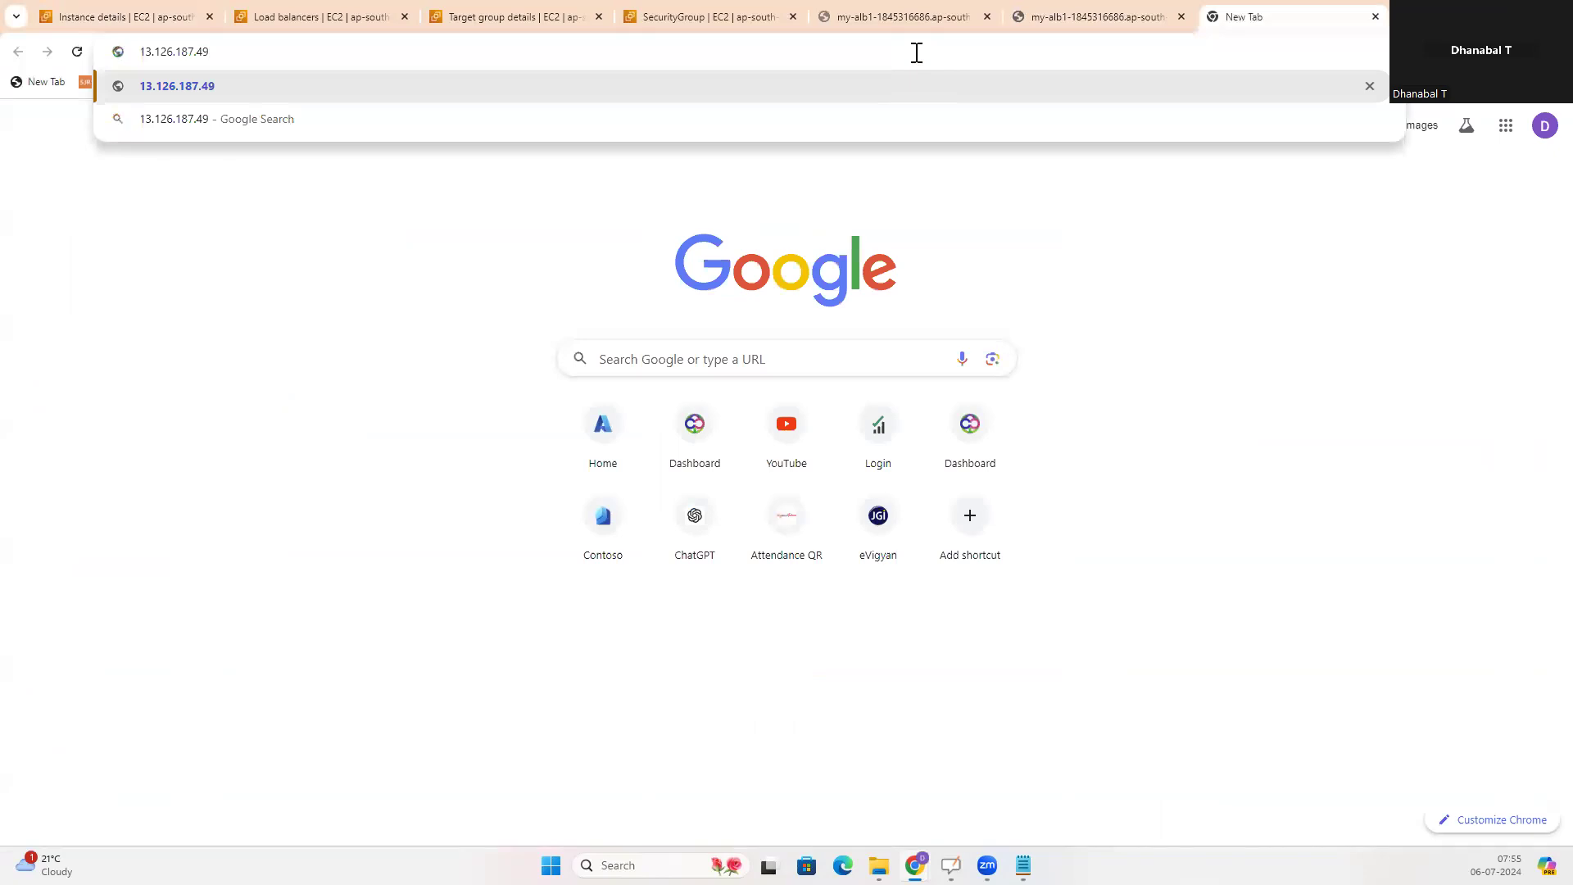
key(Return)
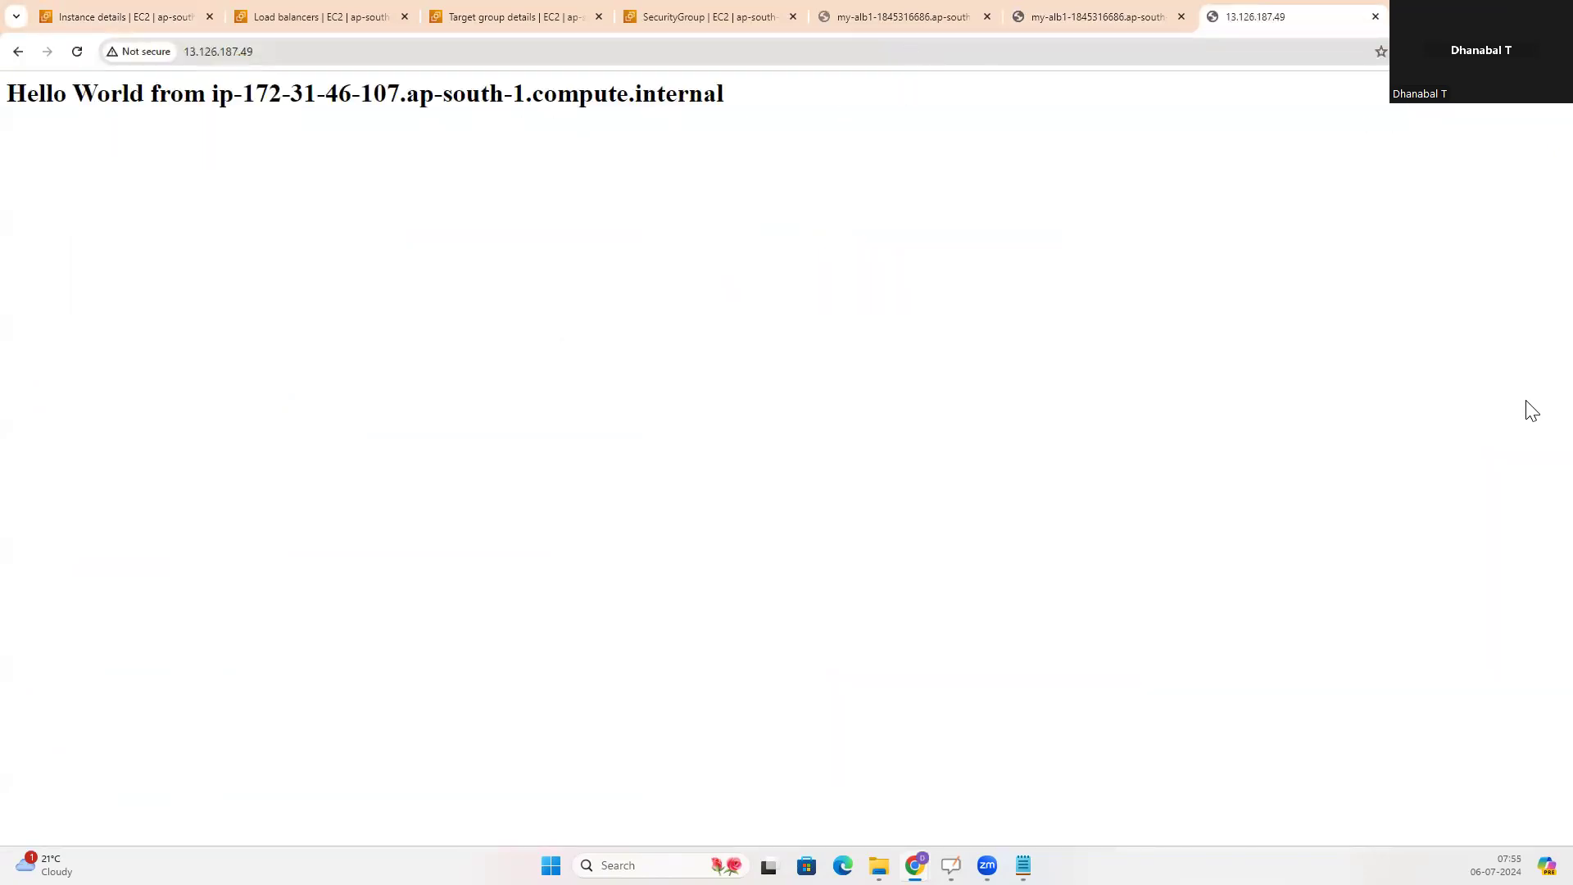
Switch to the whiteboard, draw a box labelled SG with an incoming arrow above the target group, and add a vertical line inside EC21
key(alt+Tab)
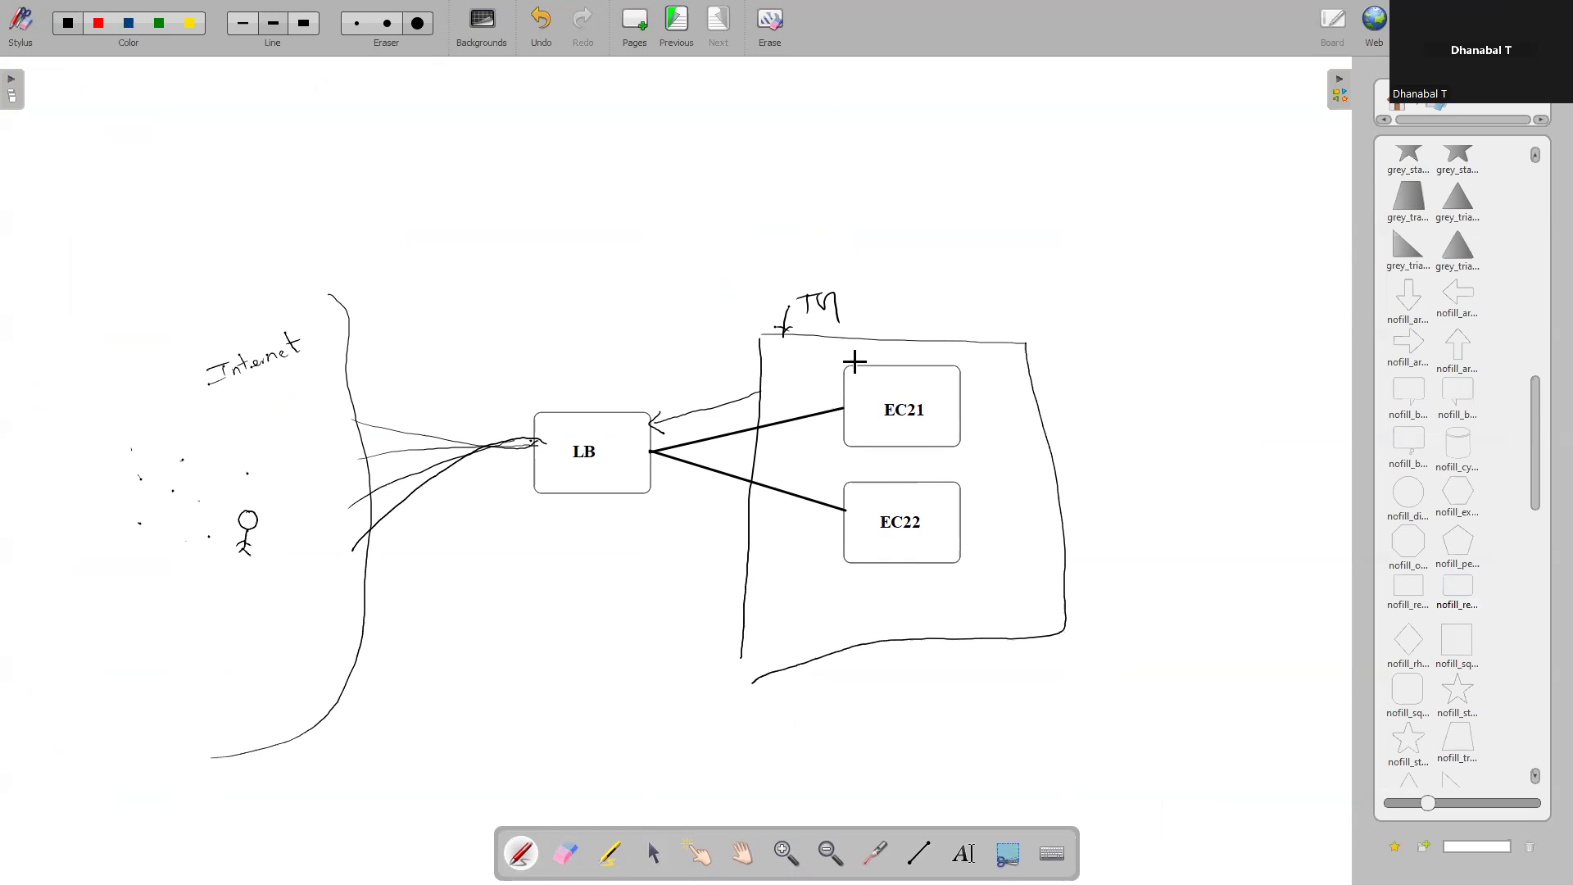
mouse_move(911, 200)
mouse_down()
mouse_move(896, 222)
mouse_move(934, 217)
mouse_up()
drag(856, 369, 860, 404)
mouse_move(882, 240)
mouse_down()
mouse_move(876, 202)
mouse_move(1006, 225)
mouse_move(884, 244)
mouse_up()
mouse_move(993, 193)
mouse_down()
mouse_move(1050, 185)
mouse_move(1021, 200)
mouse_up()
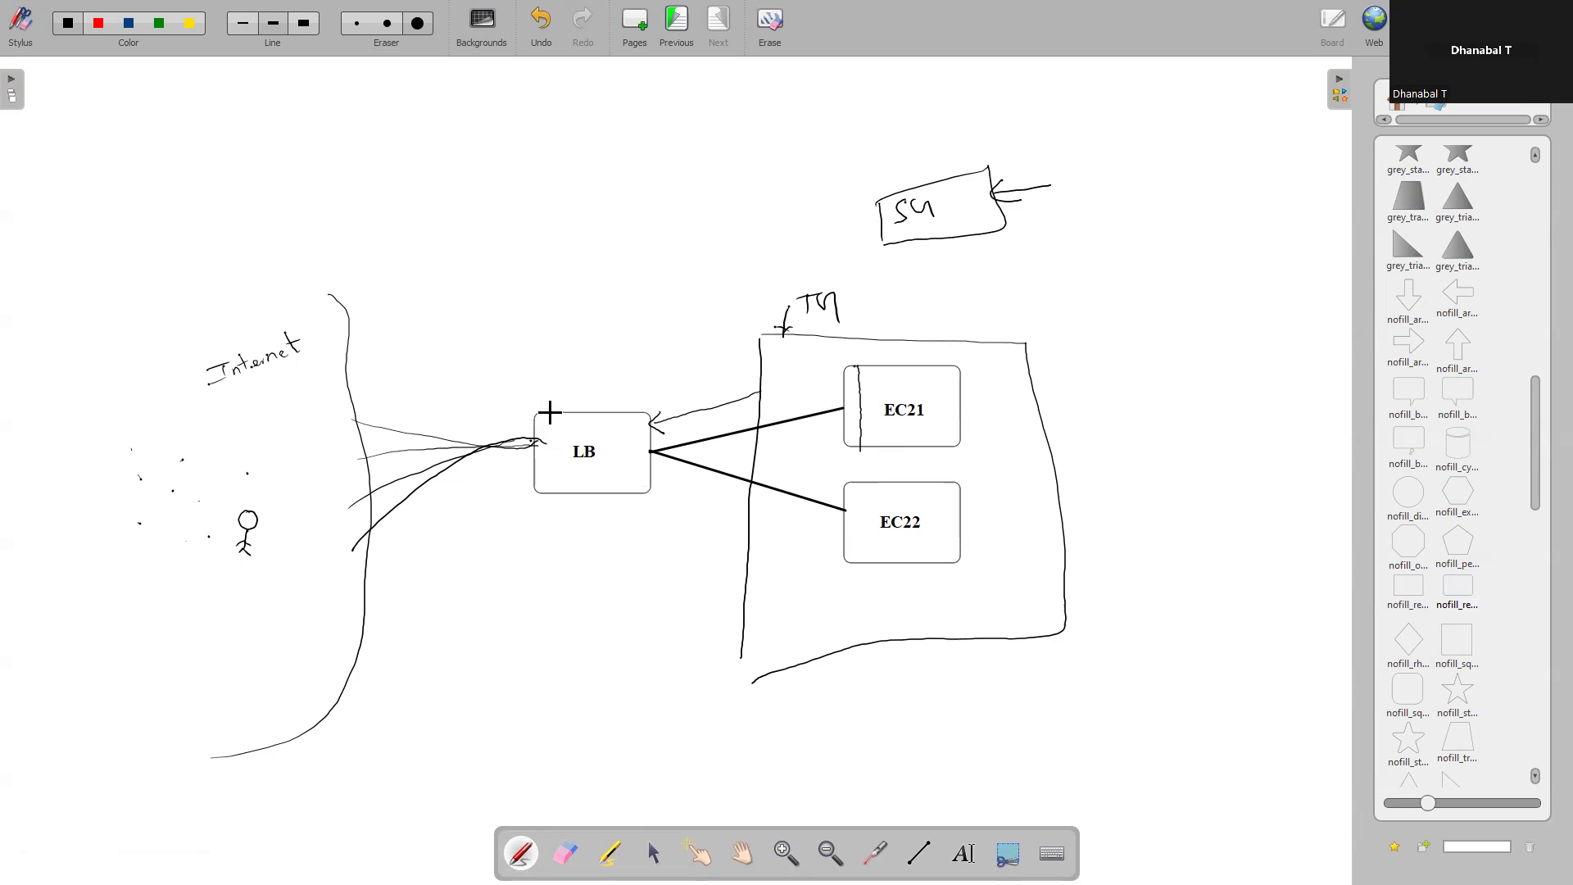
Draw an arrow up to the LB box, a vertical line inside EC22, and curves linking EC22 and EC21 to the LB box
drag(547, 535, 544, 493)
drag(543, 493, 550, 499)
mouse_move(546, 497)
mouse_down()
mouse_move(588, 569)
mouse_move(779, 598)
mouse_up()
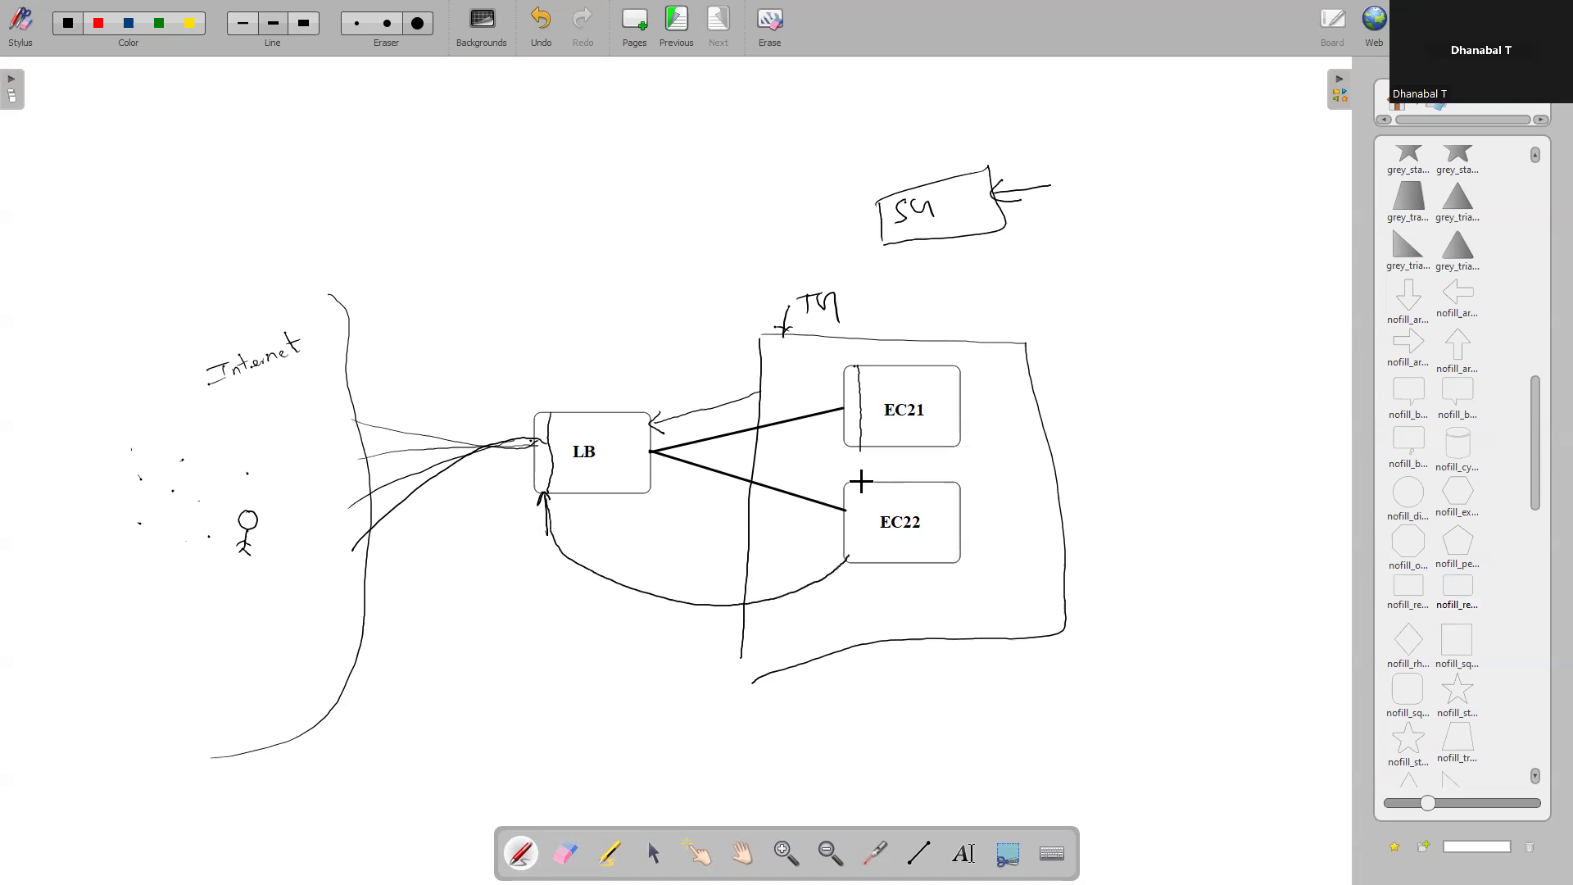
drag(862, 483, 863, 544)
mouse_move(546, 494)
mouse_down()
mouse_move(554, 527)
mouse_move(817, 495)
mouse_up()
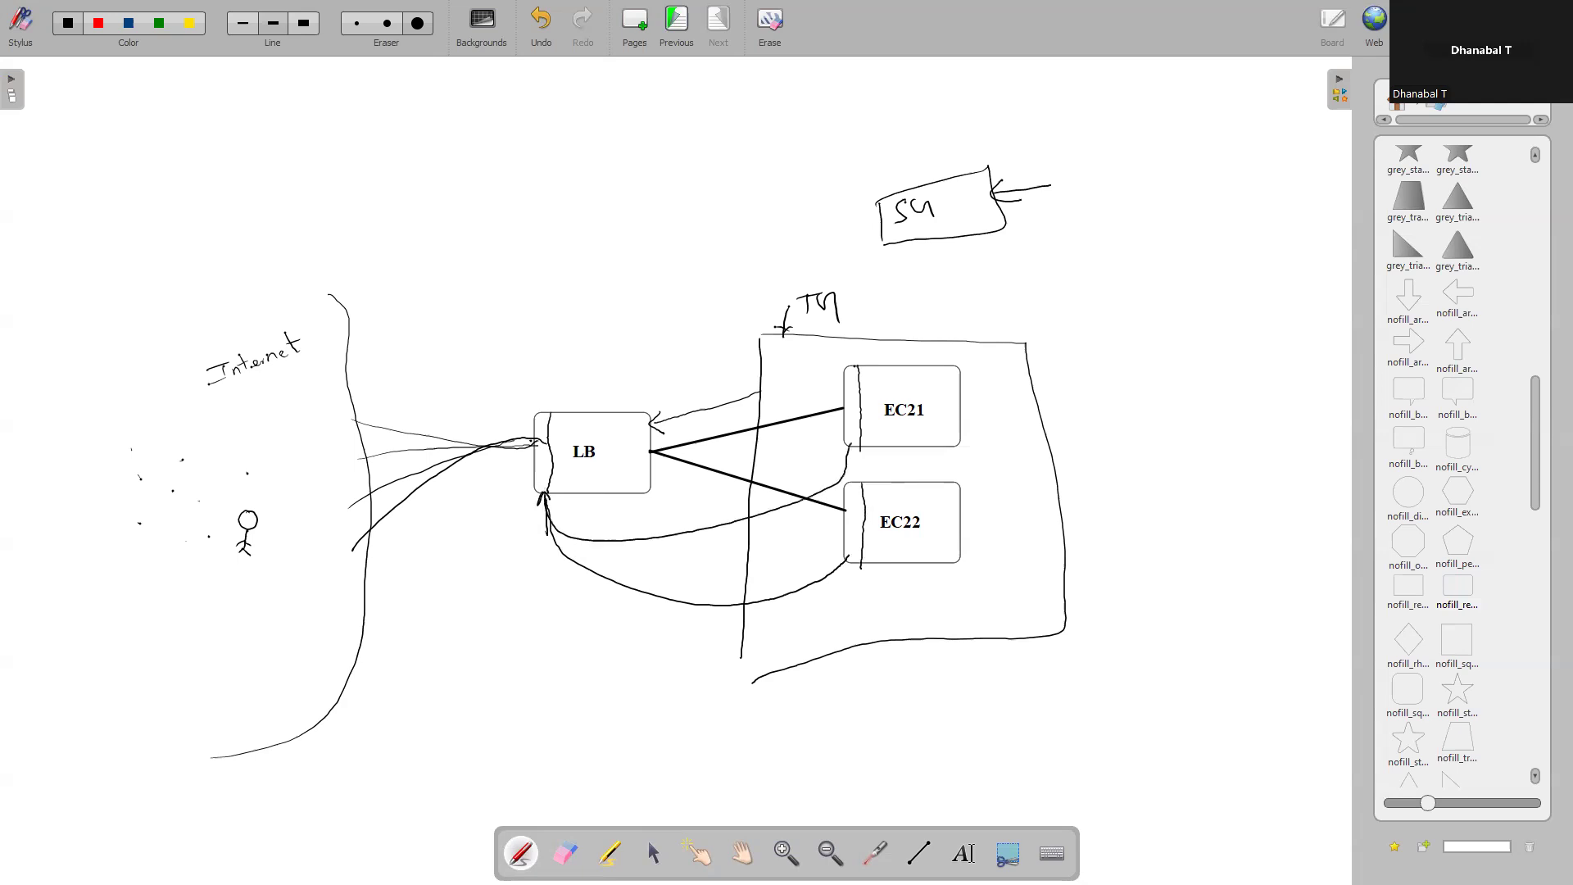